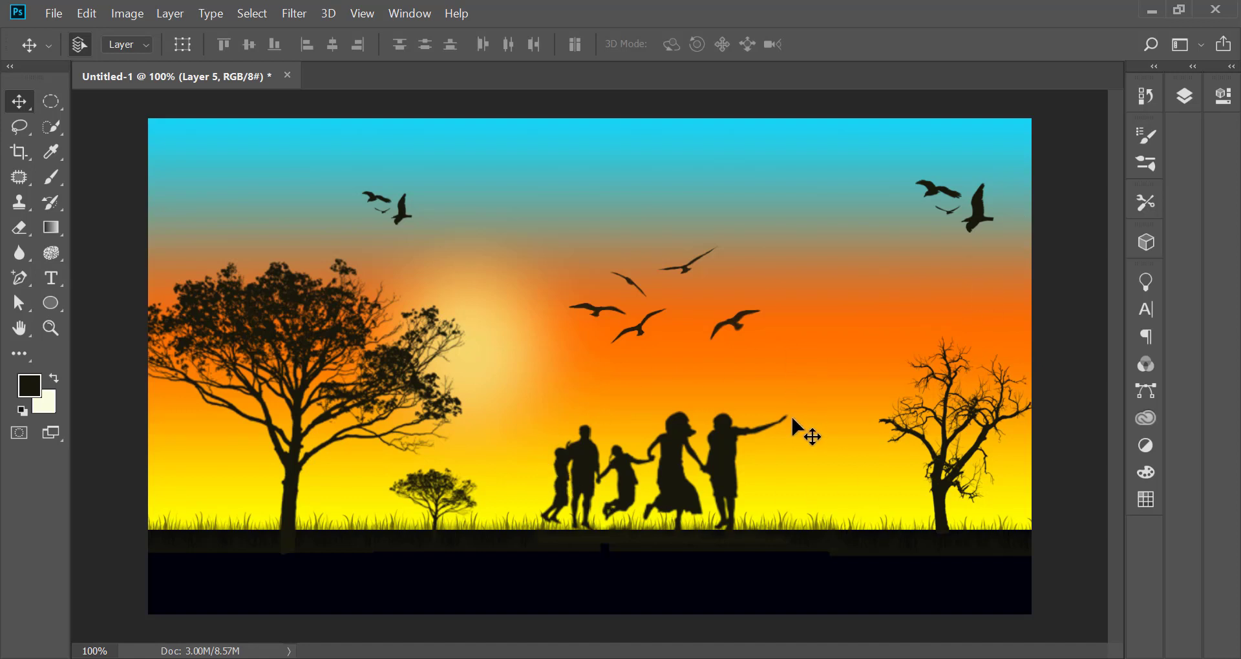
Create a new blank white Untitled-1 document beside the sunset scene.
key("ctrl+alt+n")
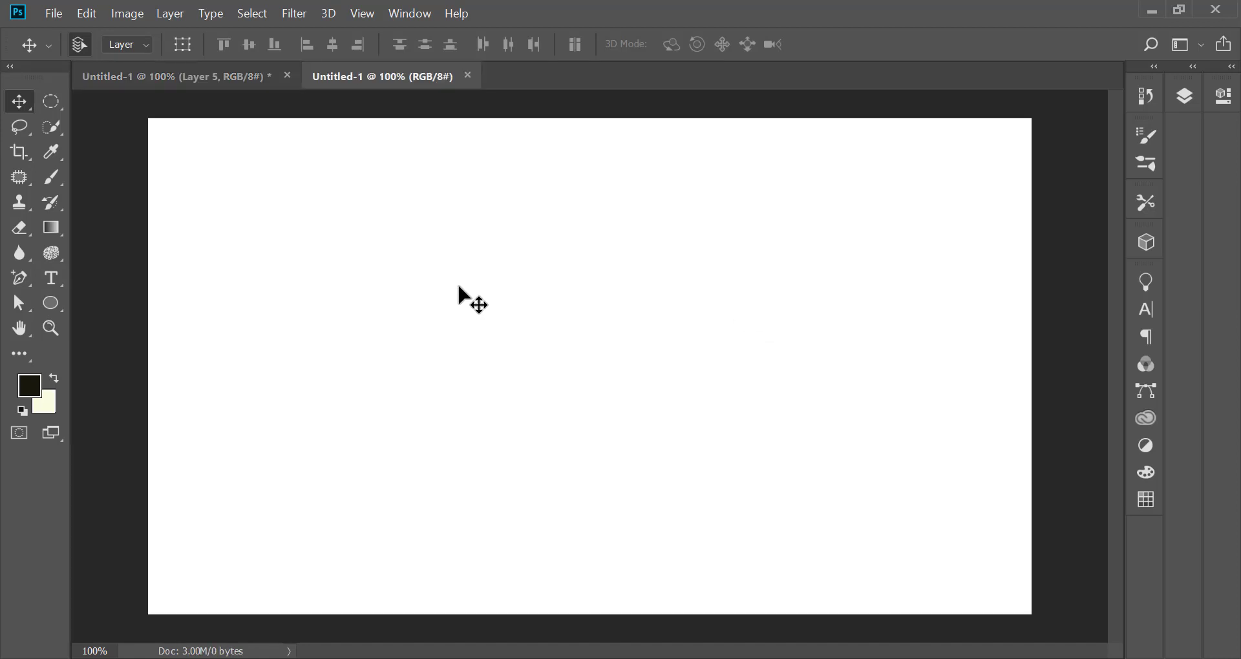
Set the Brush tool to 56 px, paint a looping black test stroke, then undo it.
key("b")
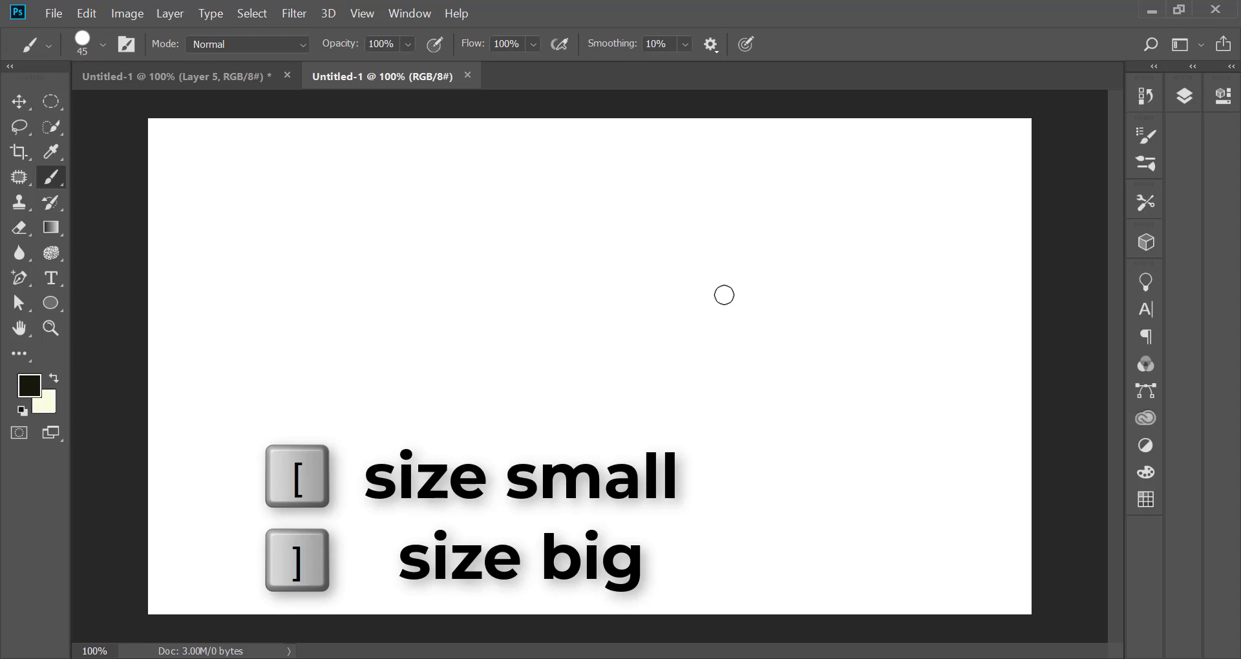
key("bracketright")
key("bracketright")
right_click(724, 295)
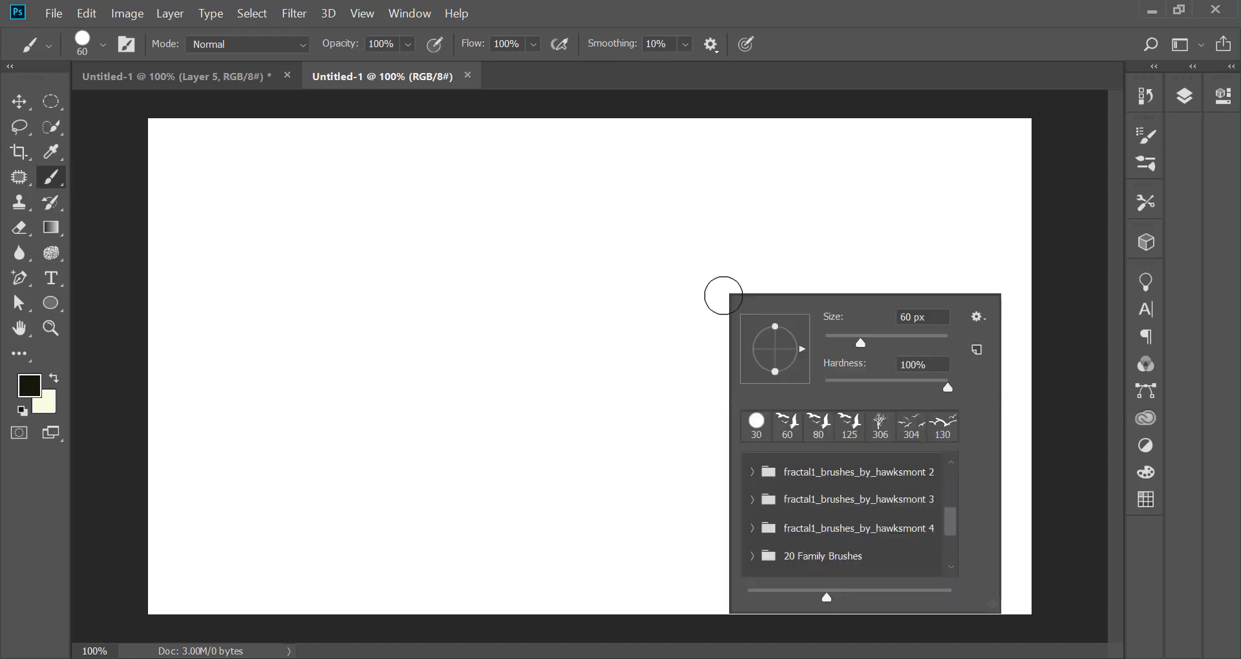
left_click_drag(862, 343, 874, 344)
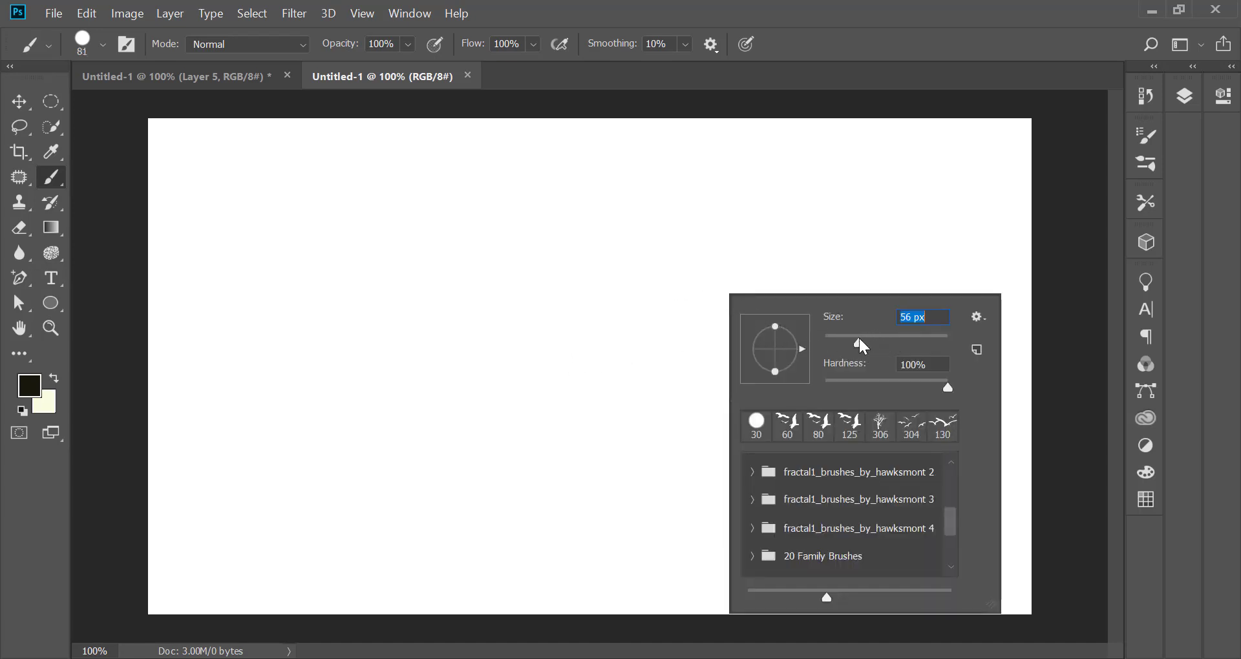
mouse_move(610, 295)
left_mouse_down()
mouse_move(565, 330)
mouse_move(772, 340)
mouse_move(698, 452)
left_mouse_up()
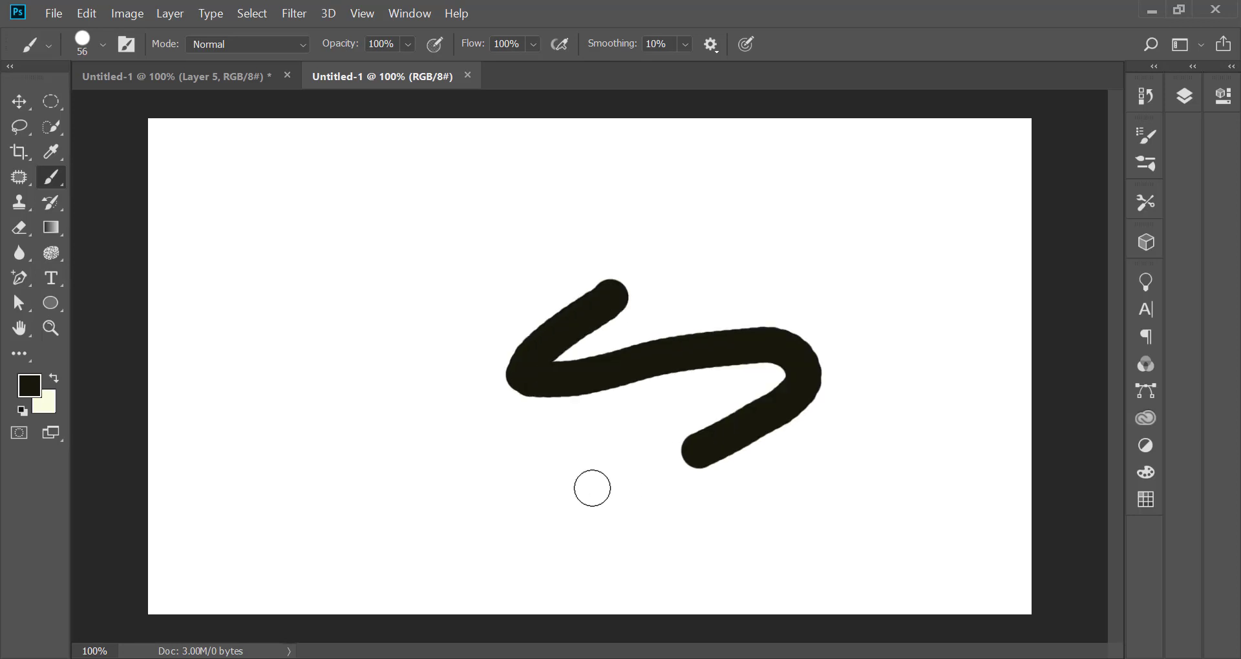
mouse_move(592, 488)
left_mouse_down()
mouse_move(443, 346)
mouse_move(604, 260)
mouse_move(541, 279)
left_mouse_up()
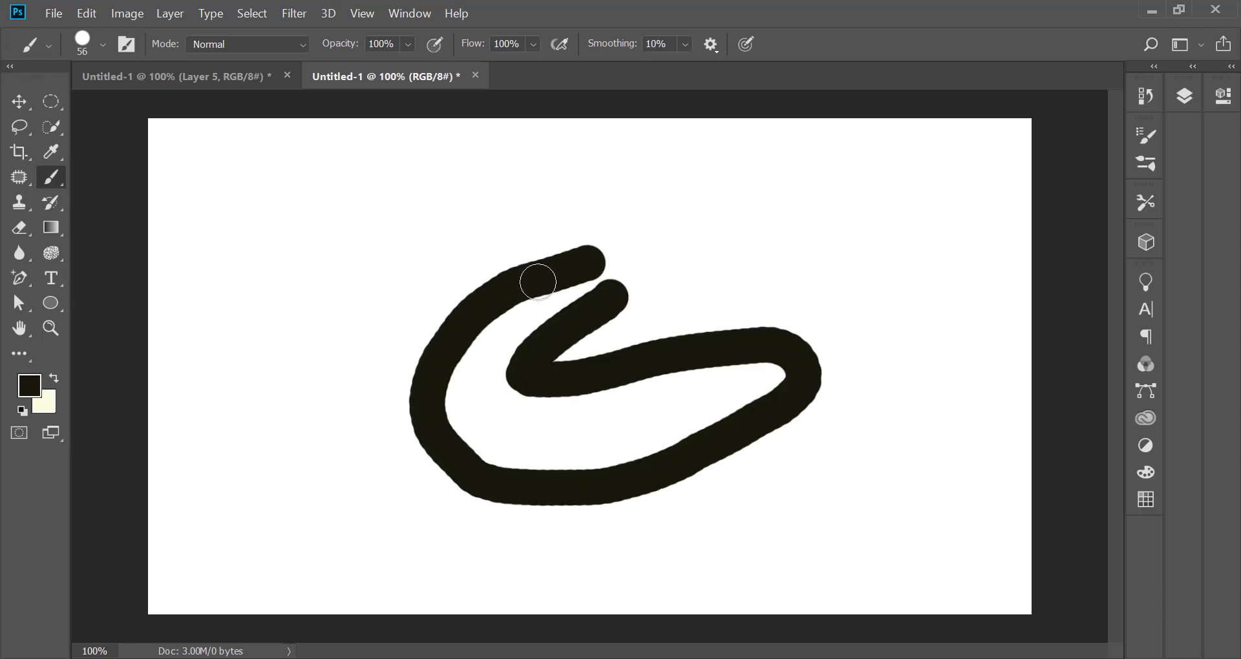
key("ctrl+z")
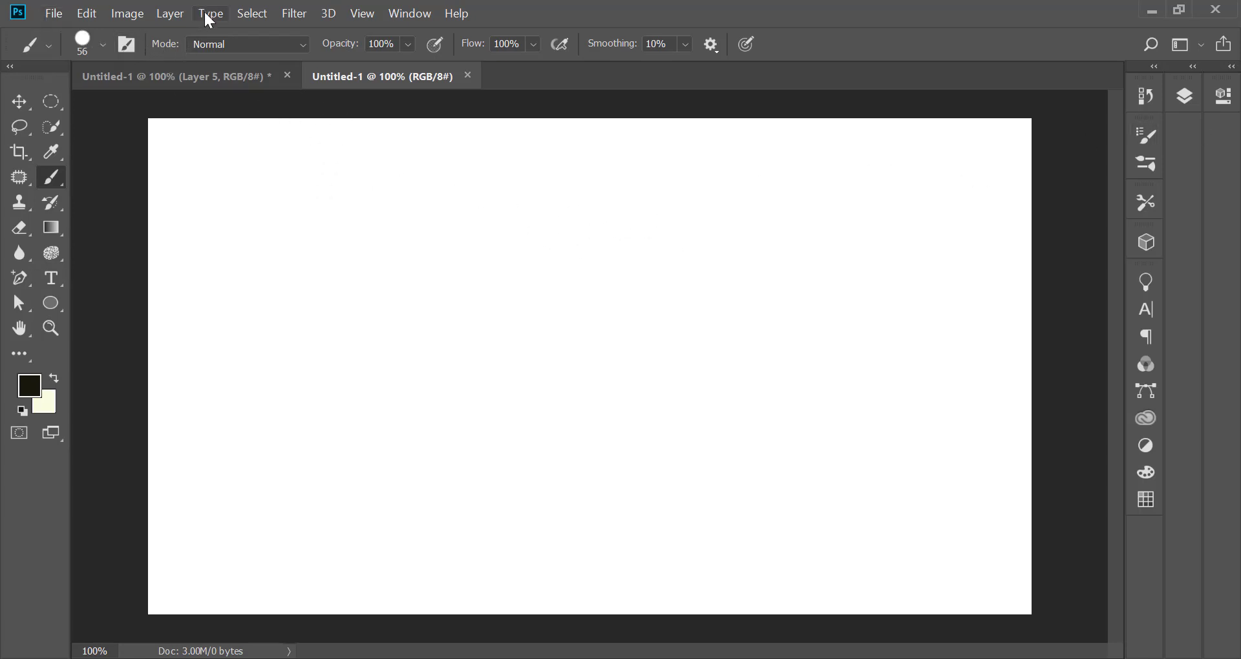
Show the Brushes panel from the Window menu with the Brush Settings tab active.
left_click(138, 52)
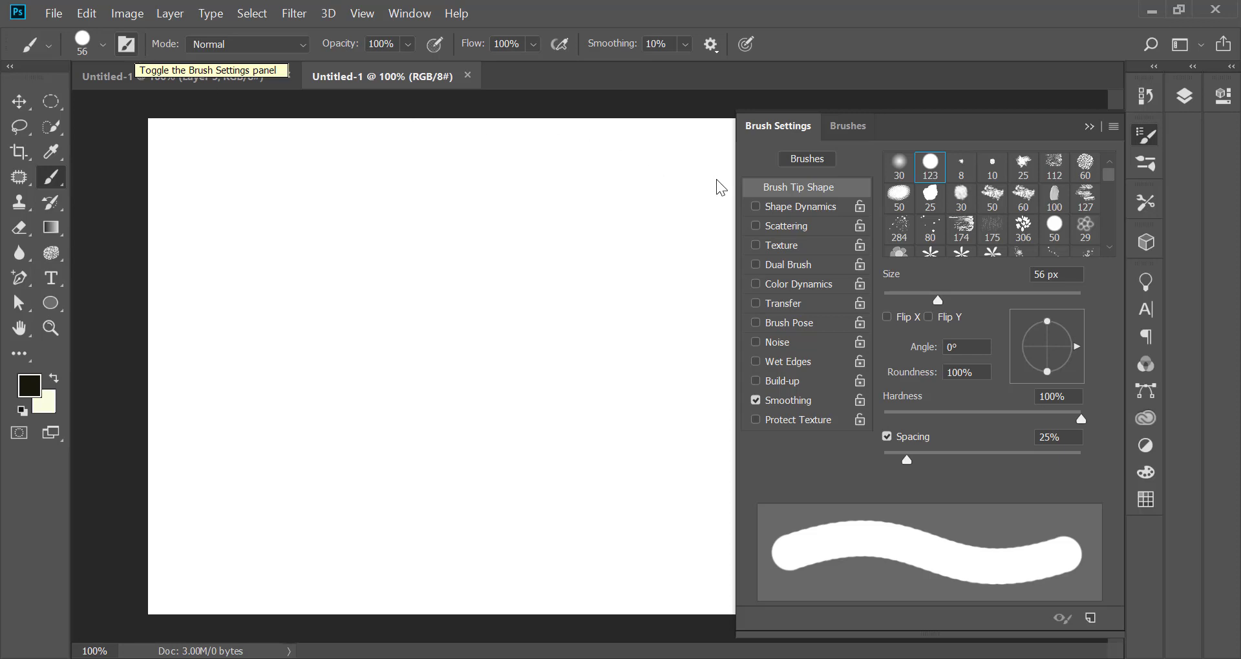
left_click(1090, 127)
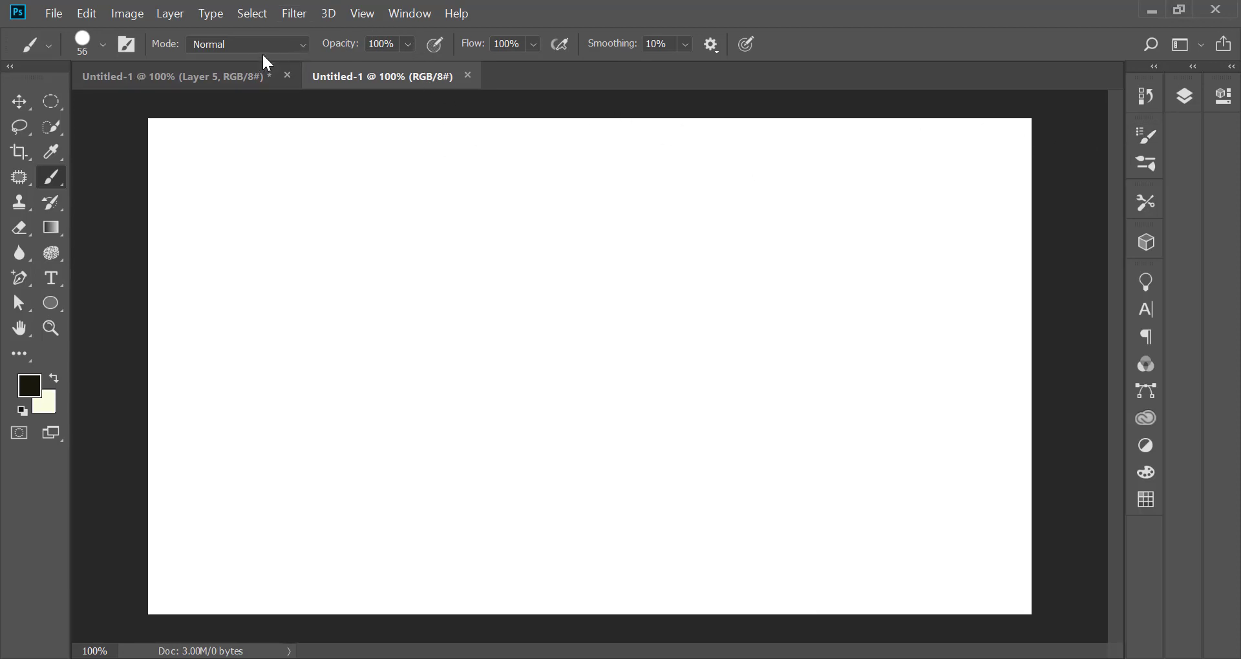
left_click(407, 15)
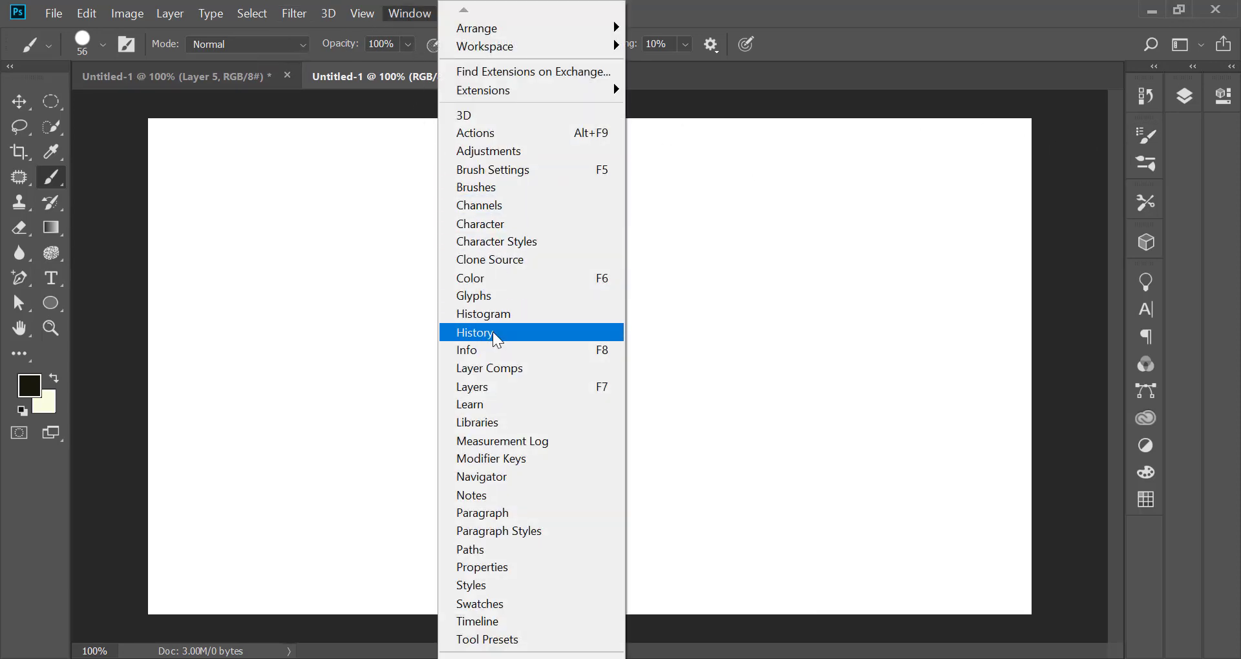
left_click(490, 190)
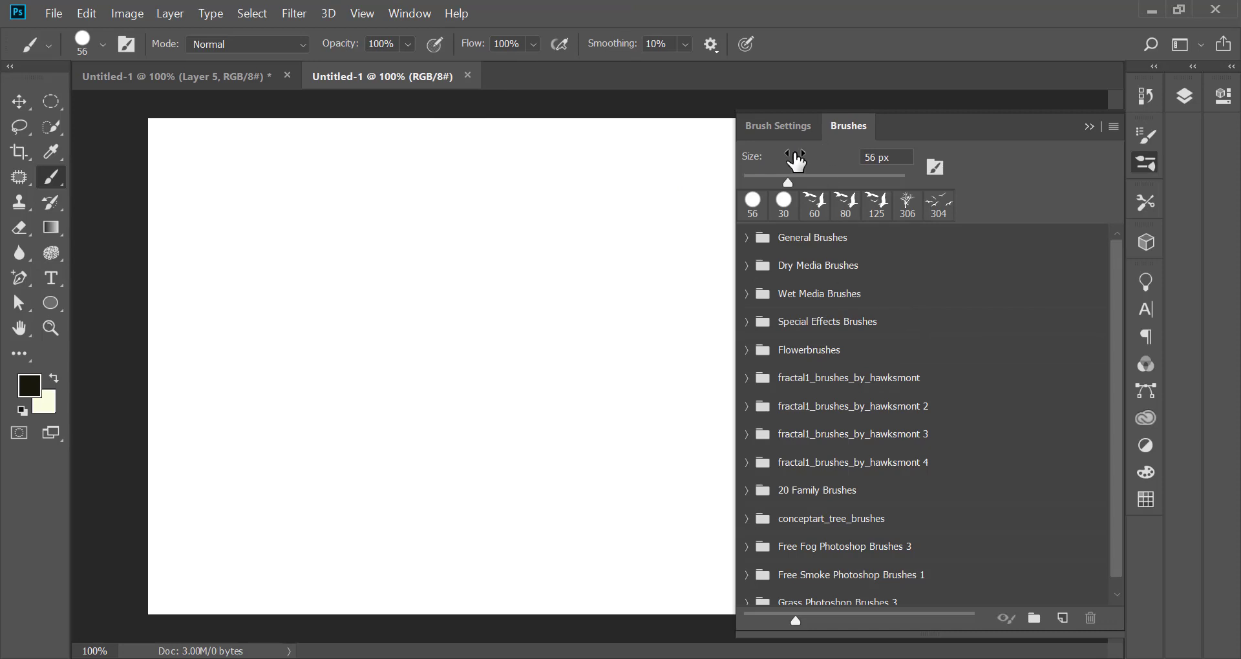
left_click(782, 126)
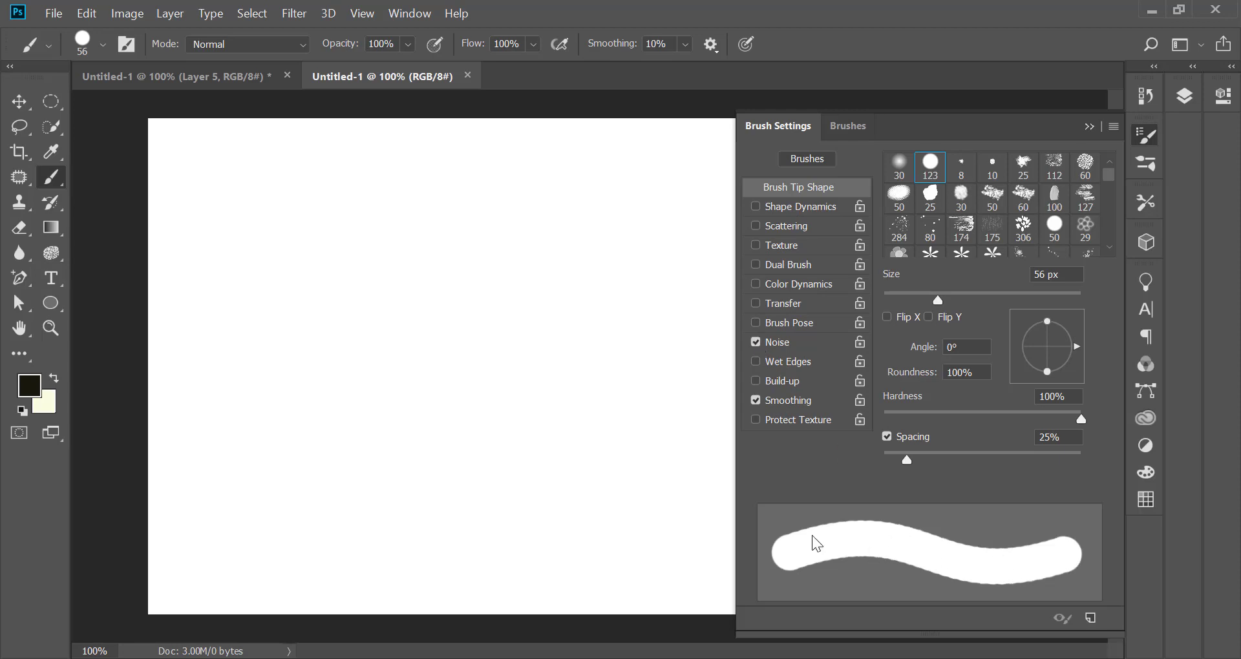
Paint a thick black curve across the canvas, toggling Wet Edges and Build-up off.
left_click_drag(433, 352, 595, 347)
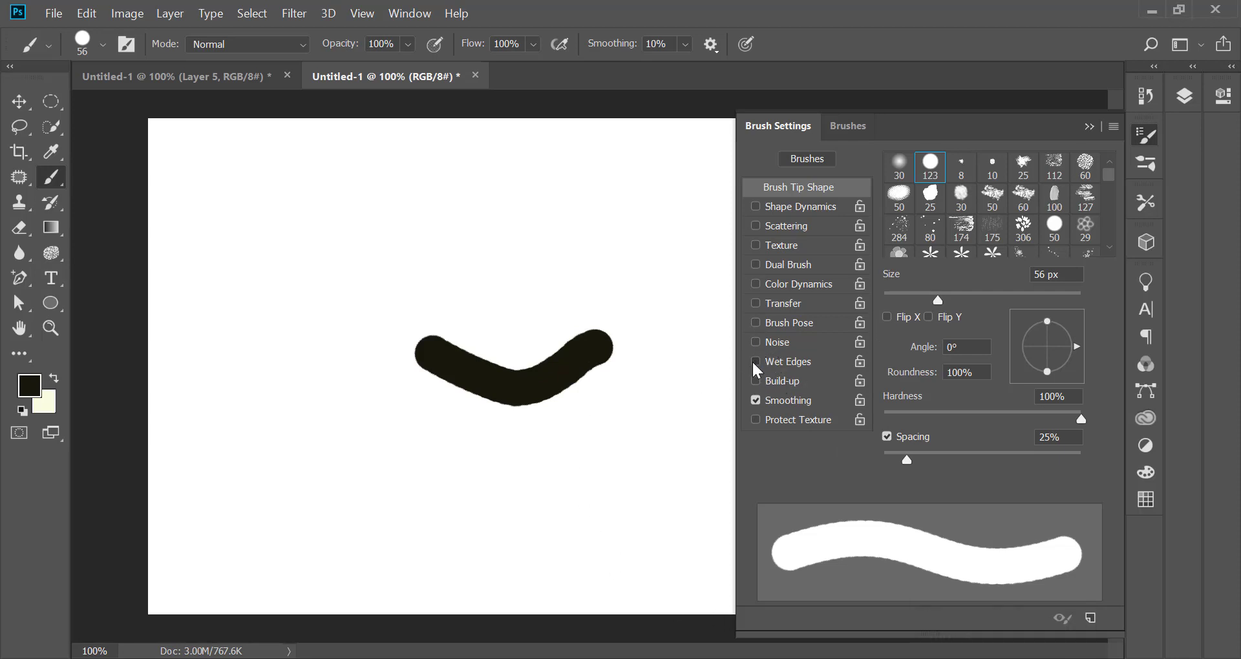
left_click(756, 362)
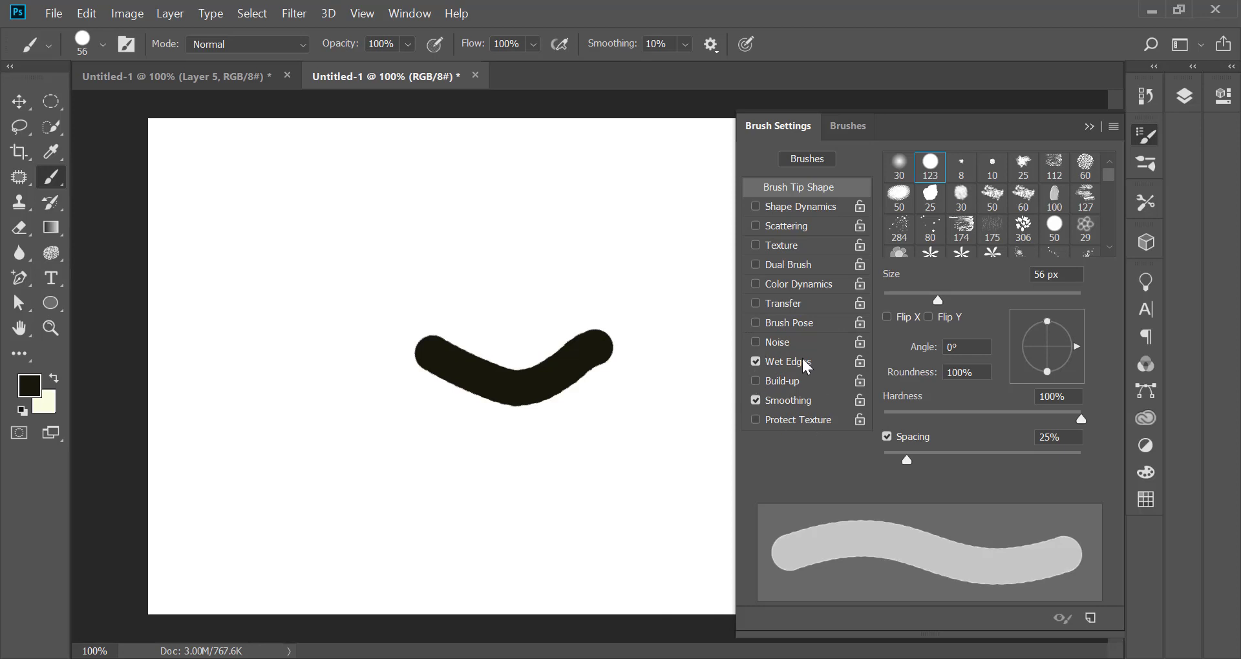
left_click(757, 362)
left_click(755, 380)
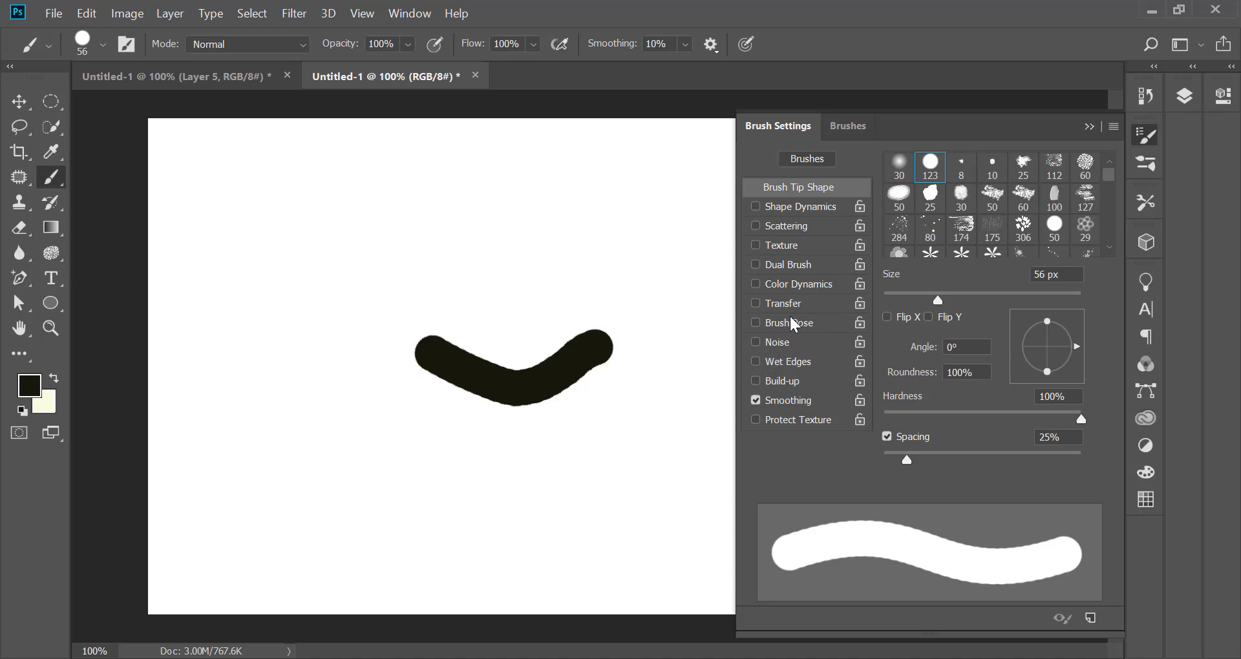
scroll(926, 241, "down", 1)
Stamp five grey flowers around the curve with the 129 flower brush tip.
left_click(899, 239)
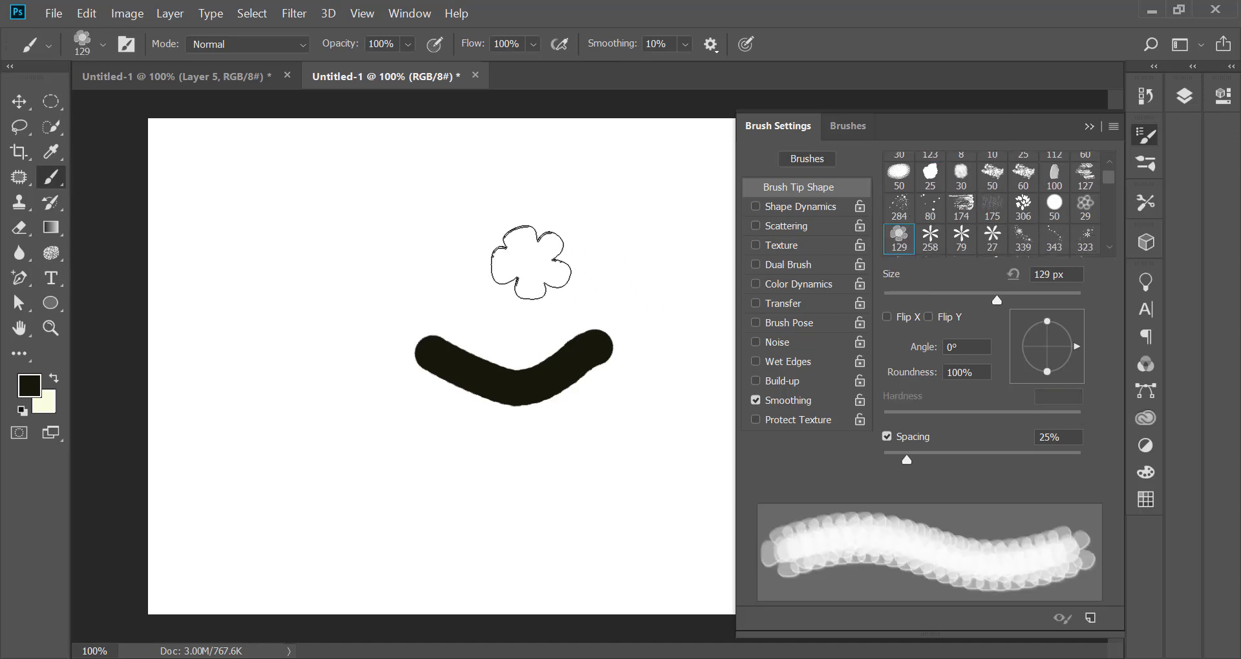
left_click(447, 236)
left_click(585, 240)
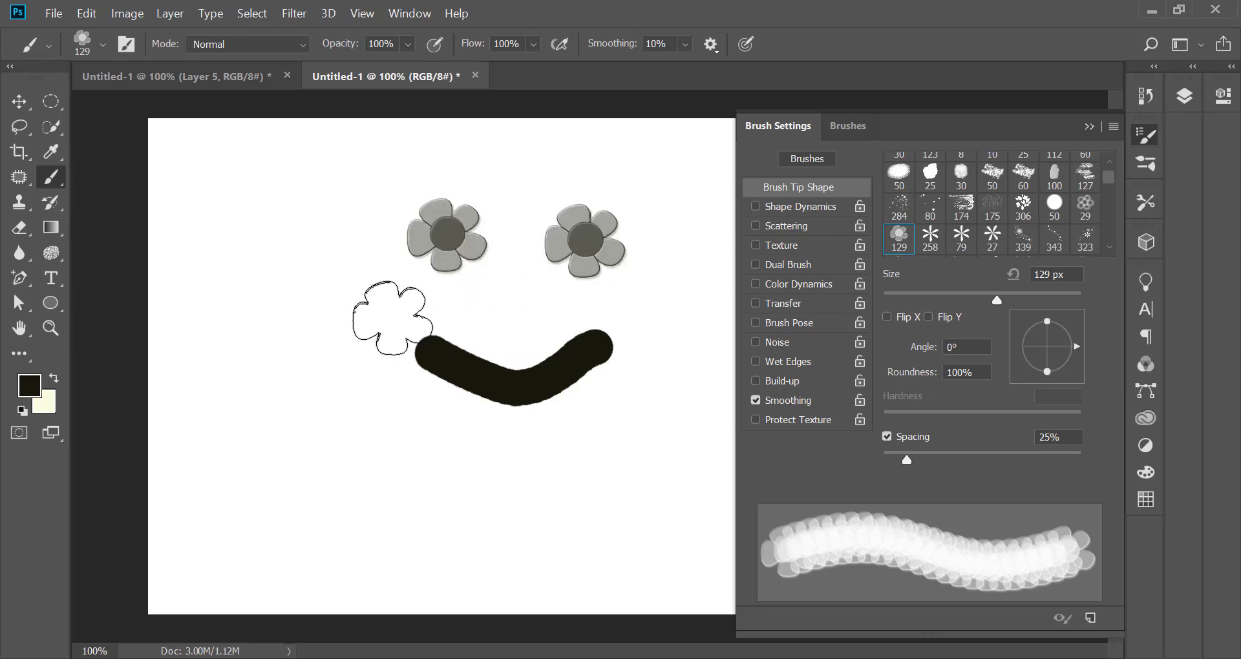
left_click(349, 303)
left_click(311, 383)
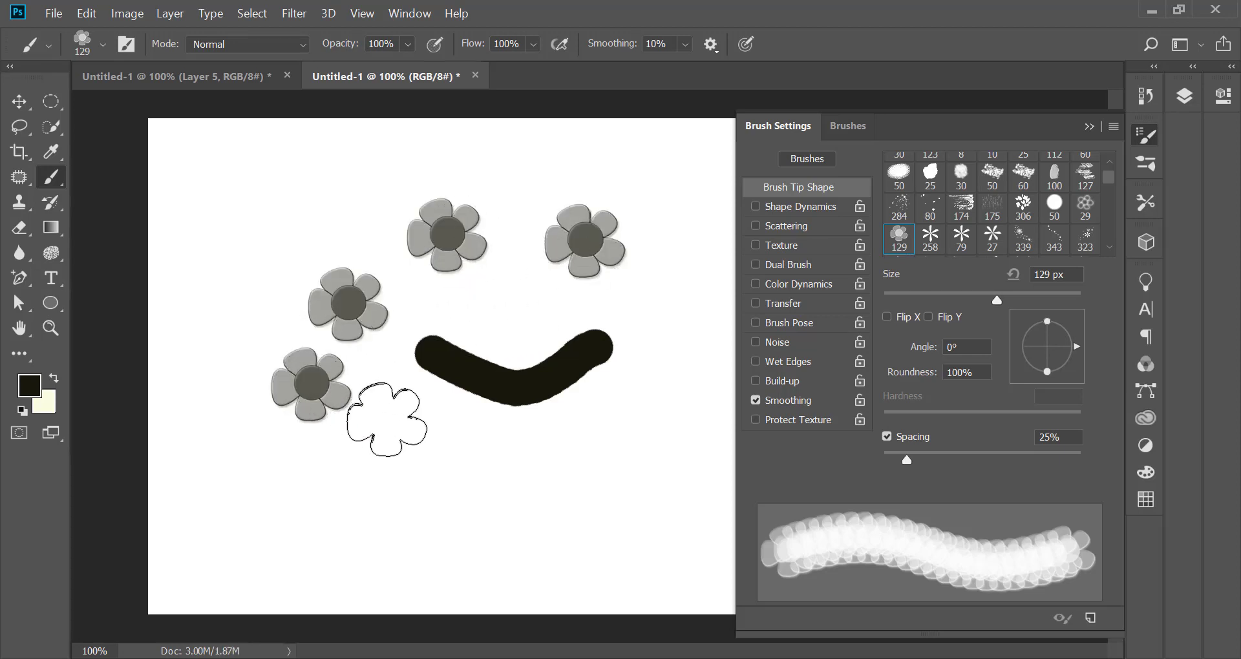
left_click(398, 425)
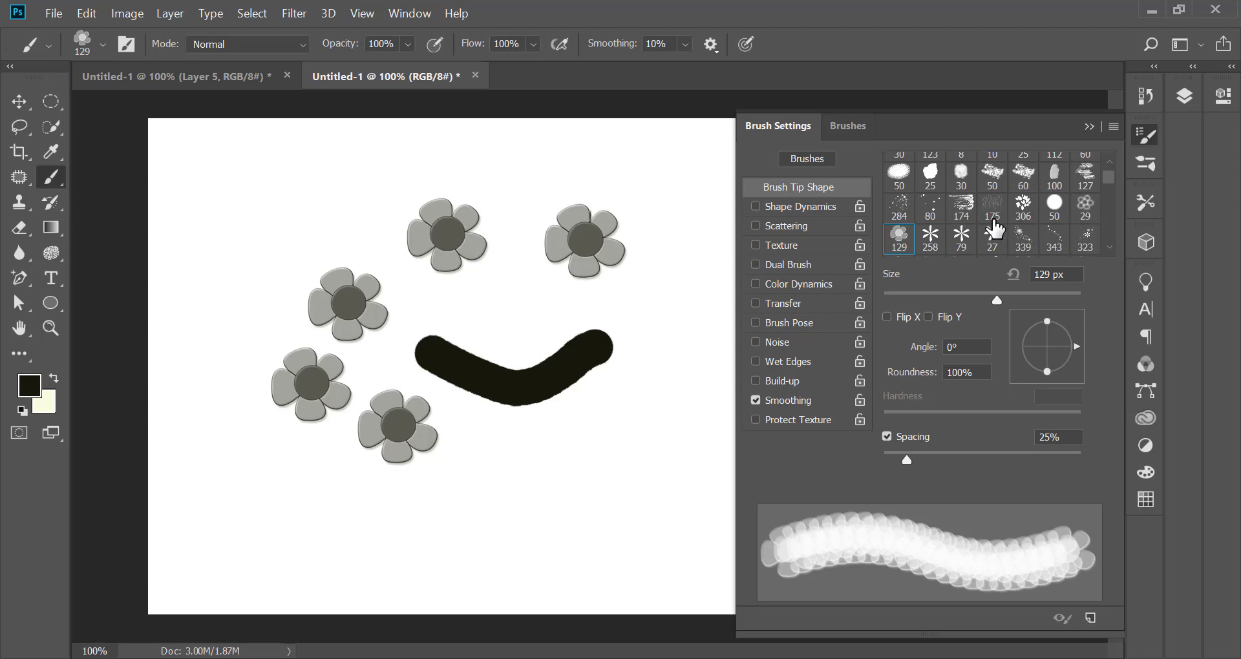
Stamp five 69 px spirals with the 975 tip, right of and beneath the curve.
scroll(996, 229, "down", 1)
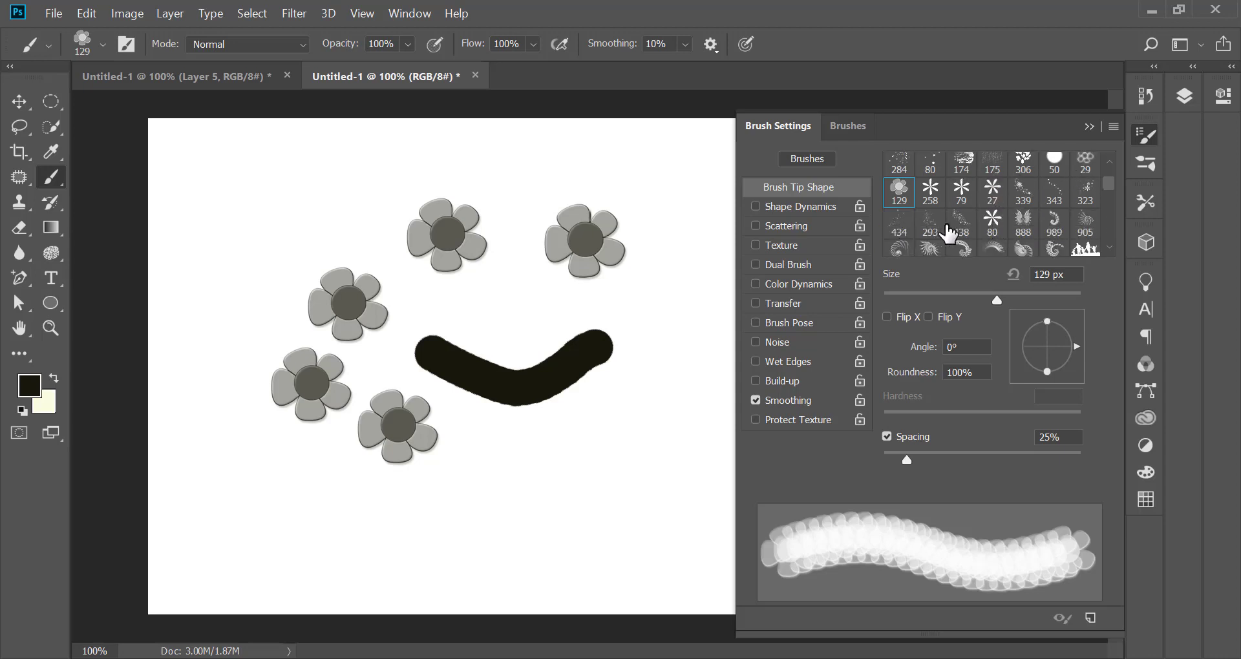
scroll(947, 236, "down", 1)
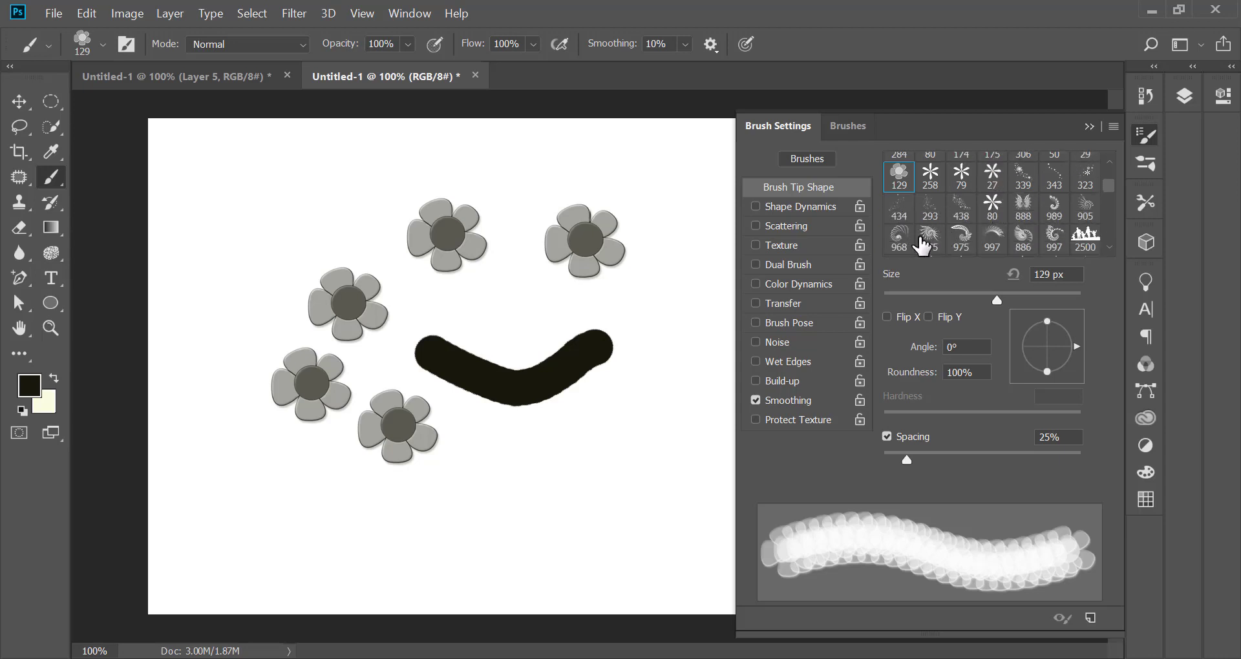
left_click(929, 238)
right_click(590, 379)
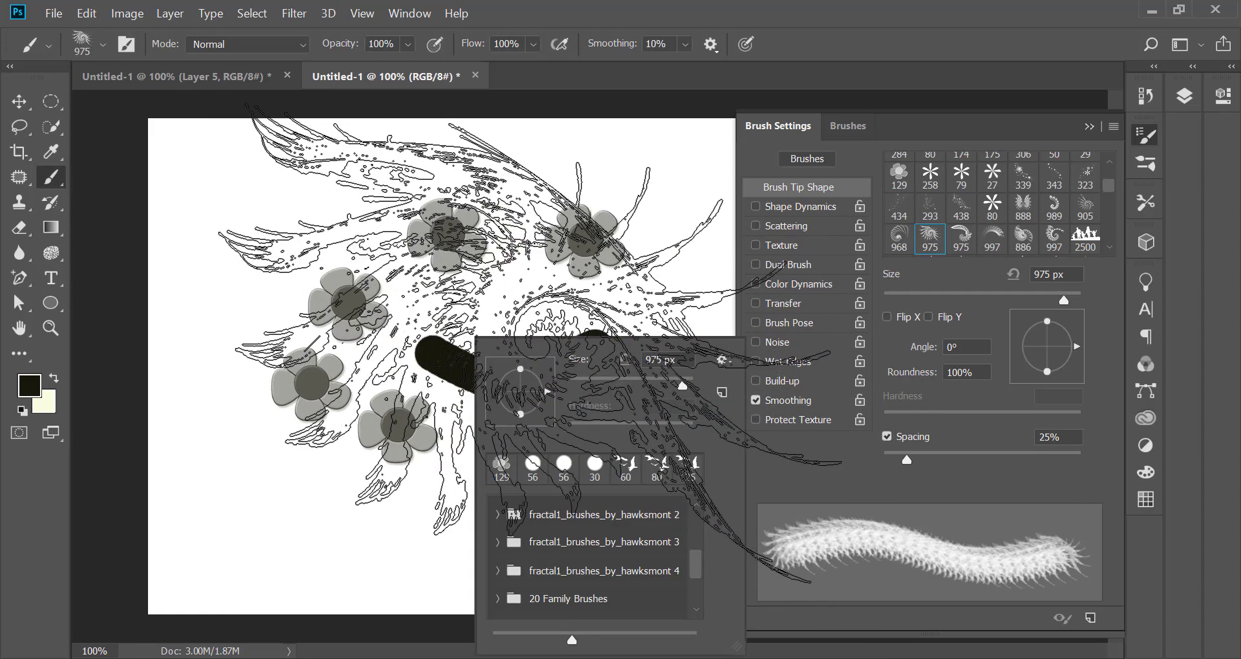
left_click_drag(683, 389, 614, 388)
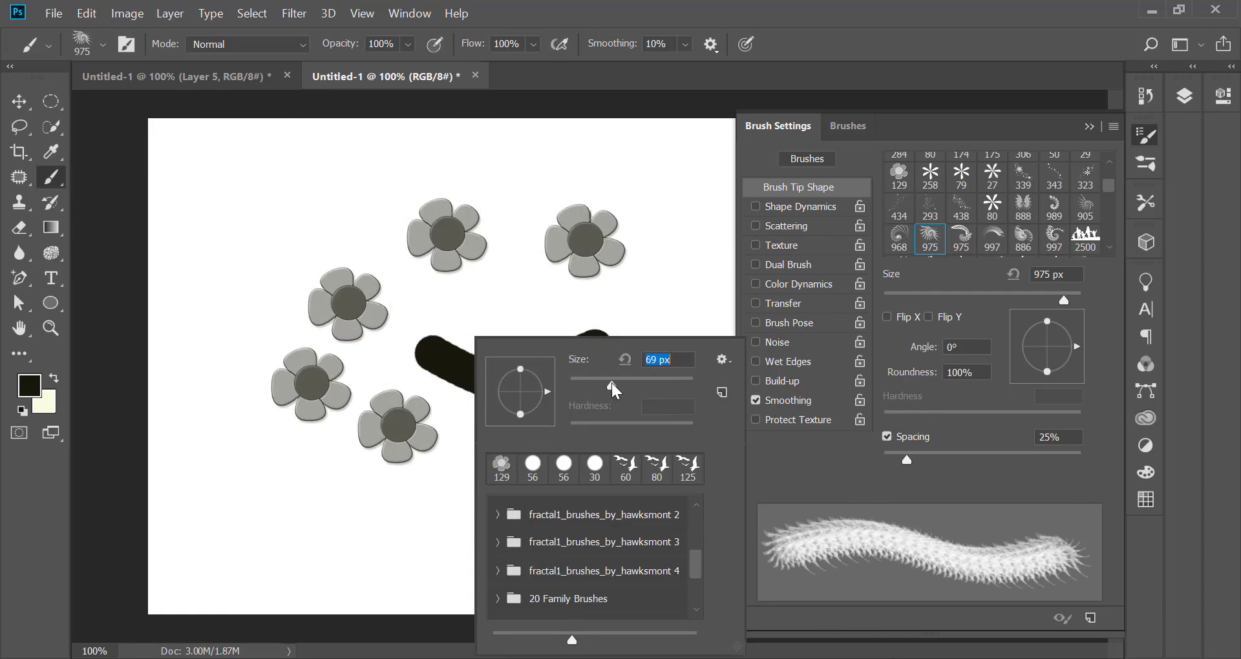
left_click(662, 261)
left_click(665, 246)
left_click(666, 323)
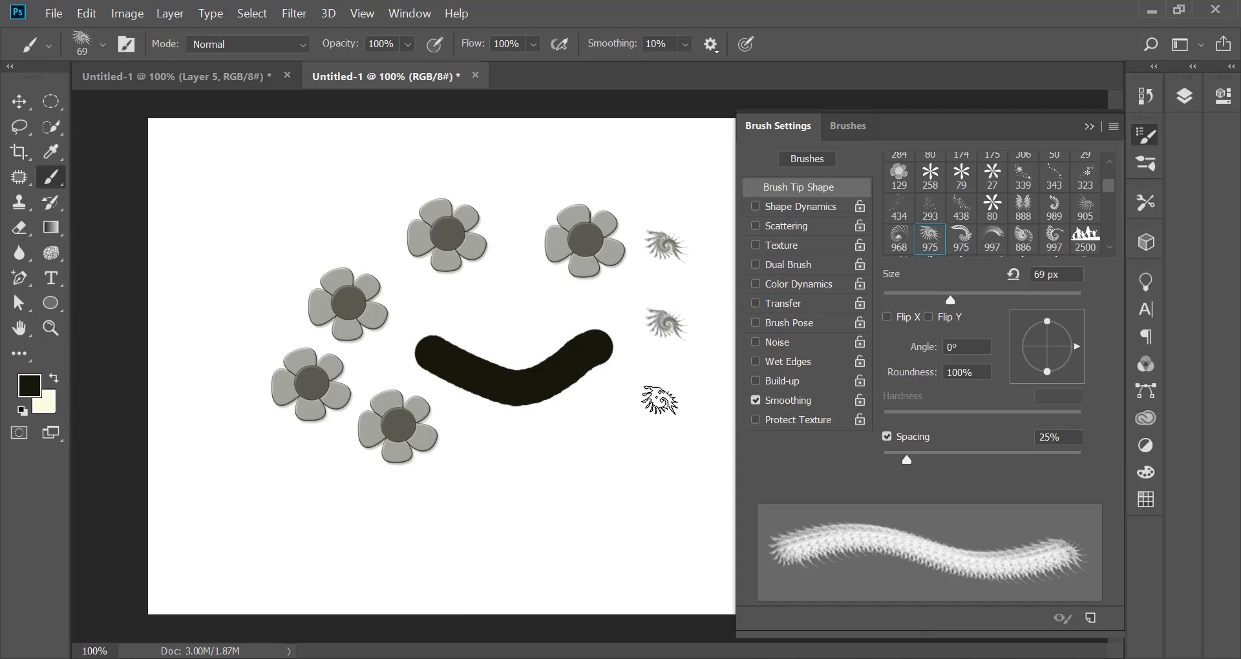
left_click(659, 400)
left_click(601, 446)
left_click(517, 458)
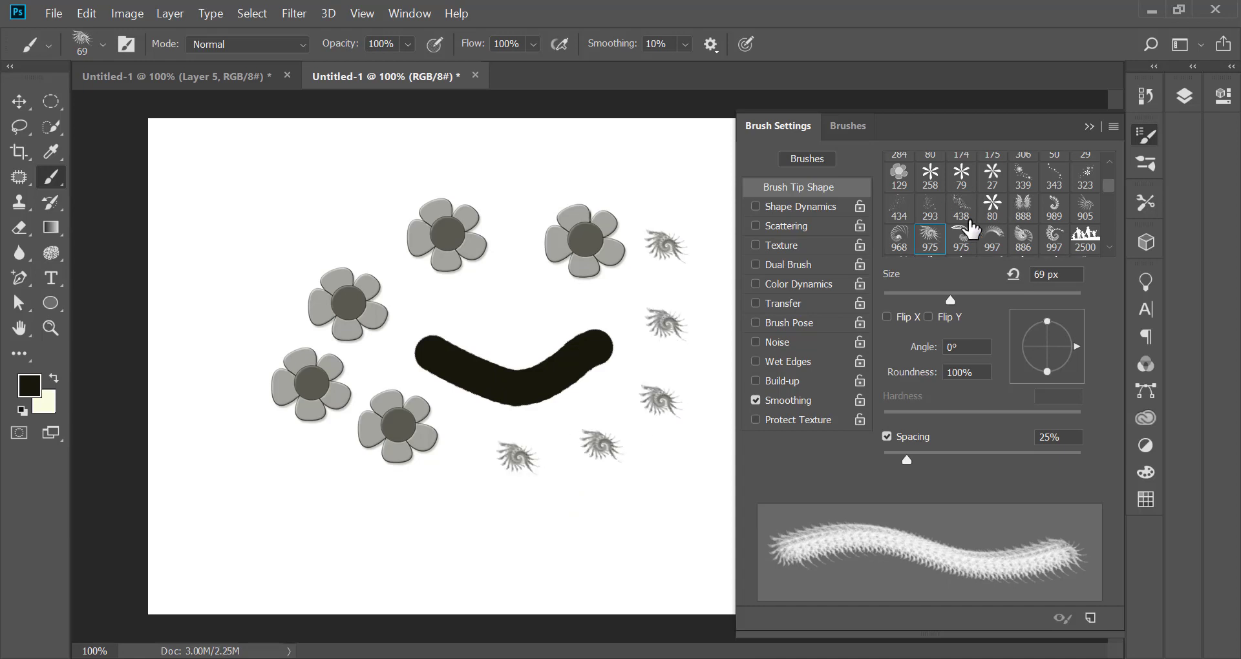
left_click(852, 129)
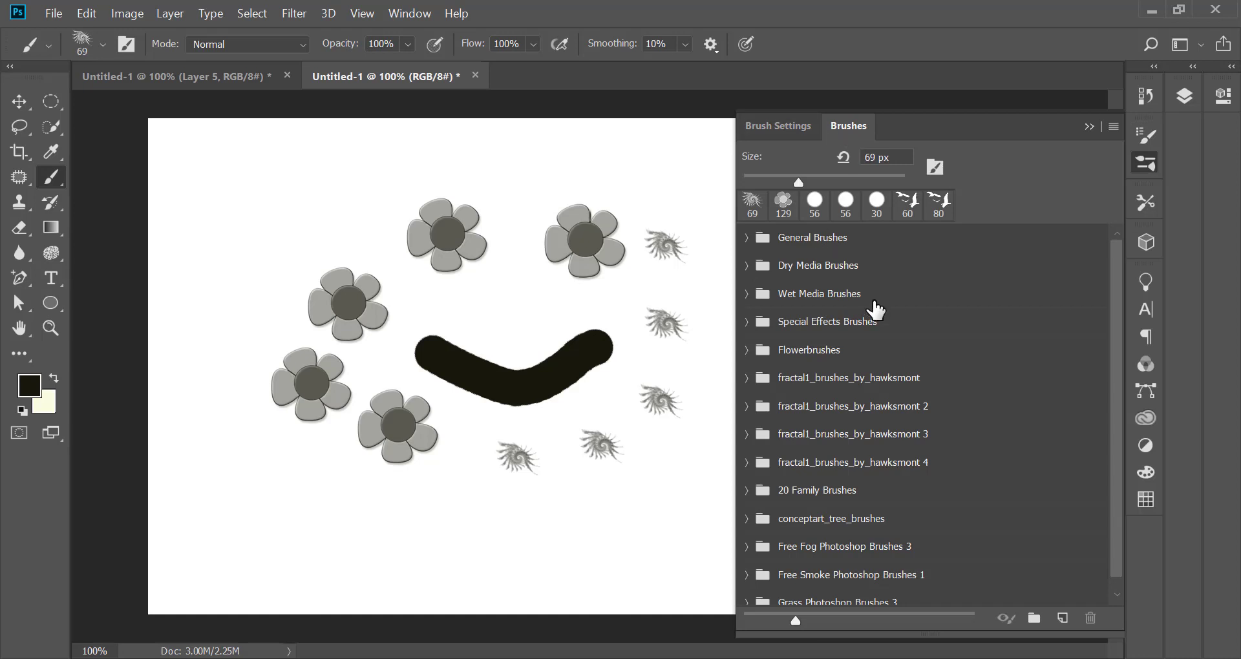
Browse the Dry Media Brushes folder and try the Kyle's Drawing Box Happy HB pencil.
left_click(747, 265)
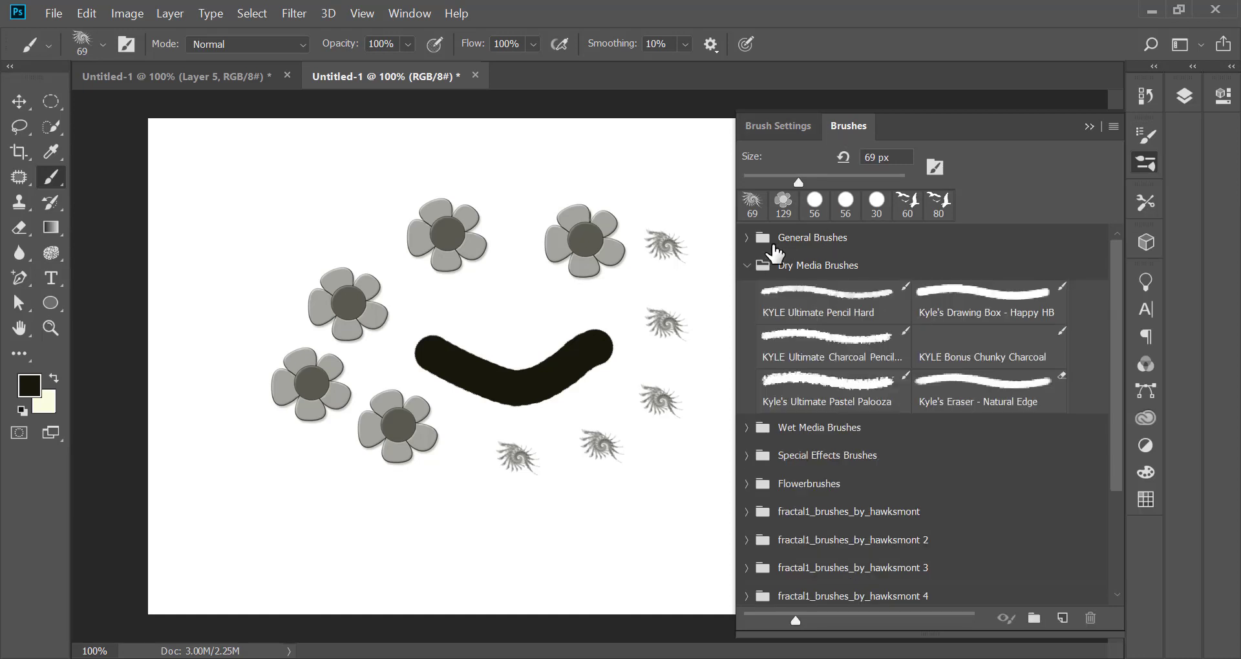
left_click(747, 266)
left_click(779, 124)
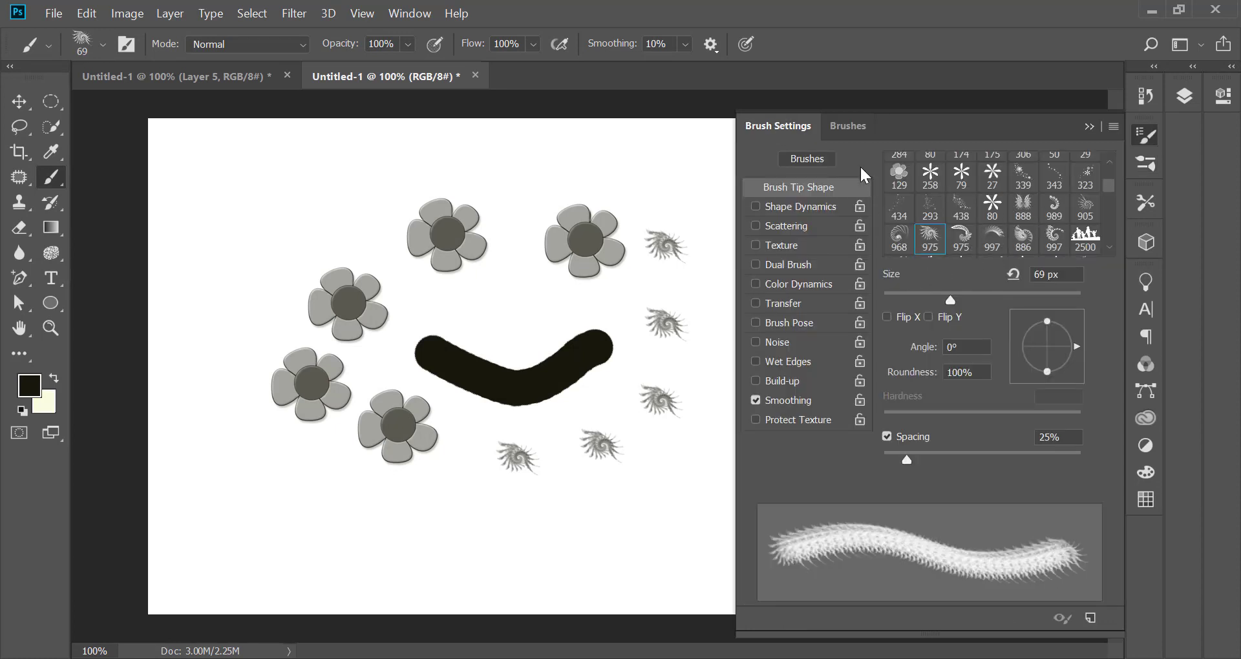
left_click(854, 123)
left_click(745, 265)
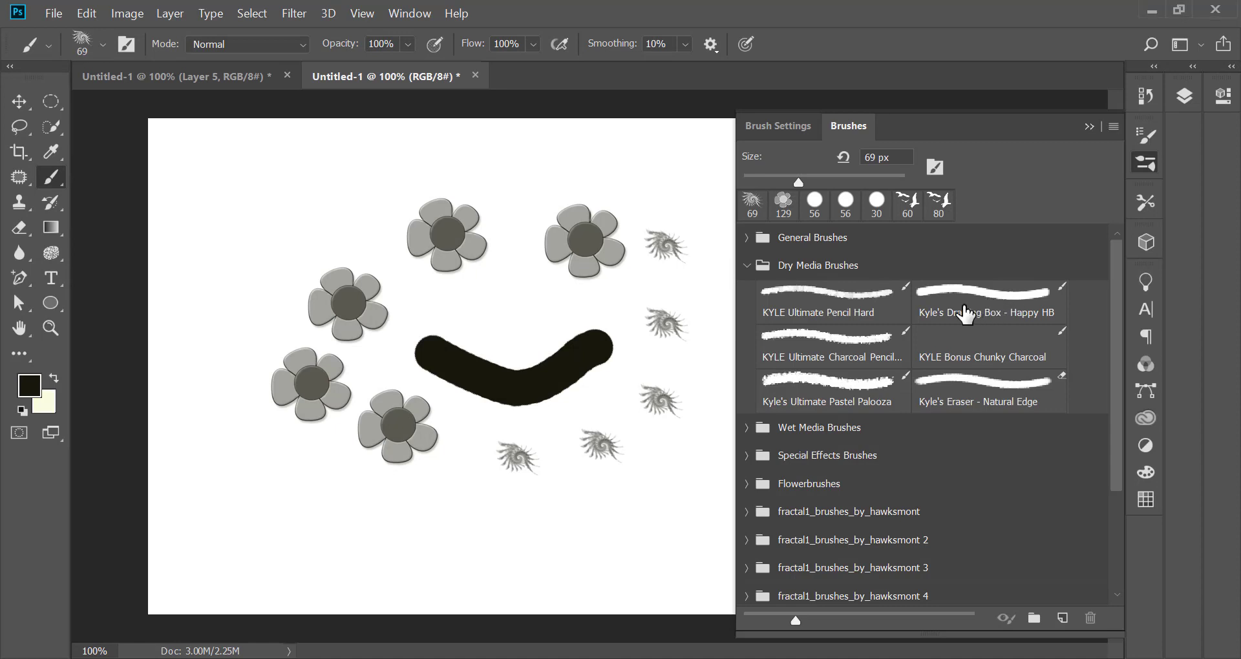
left_click(990, 317)
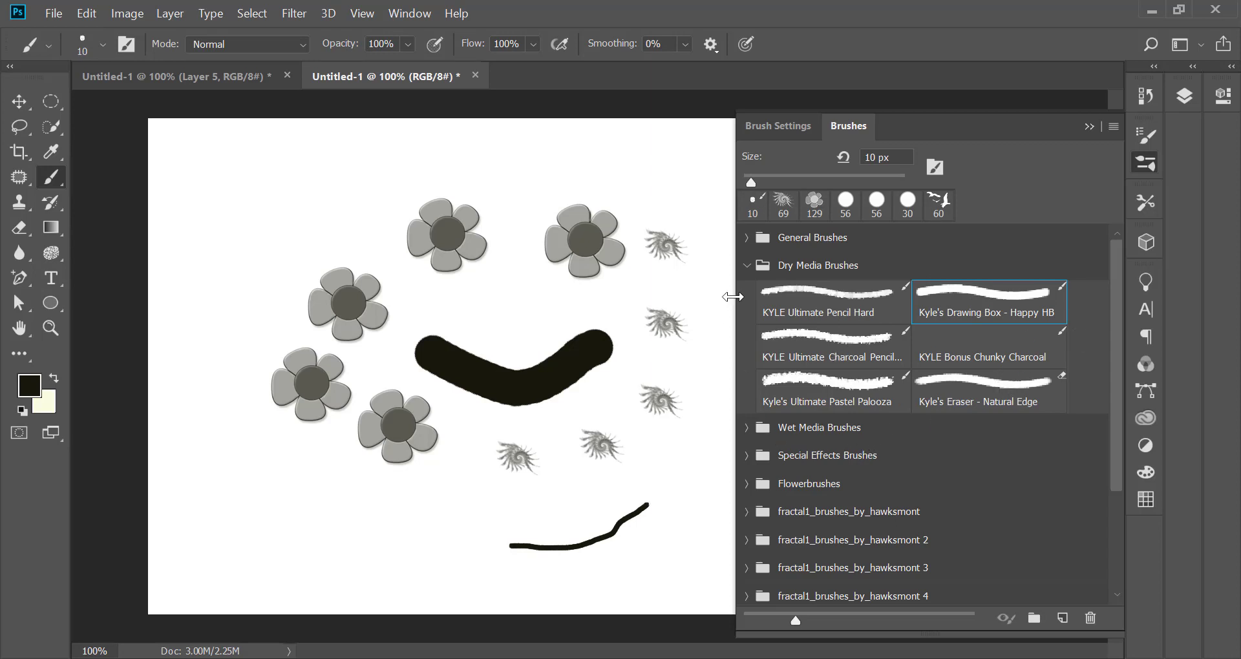
left_click(765, 263)
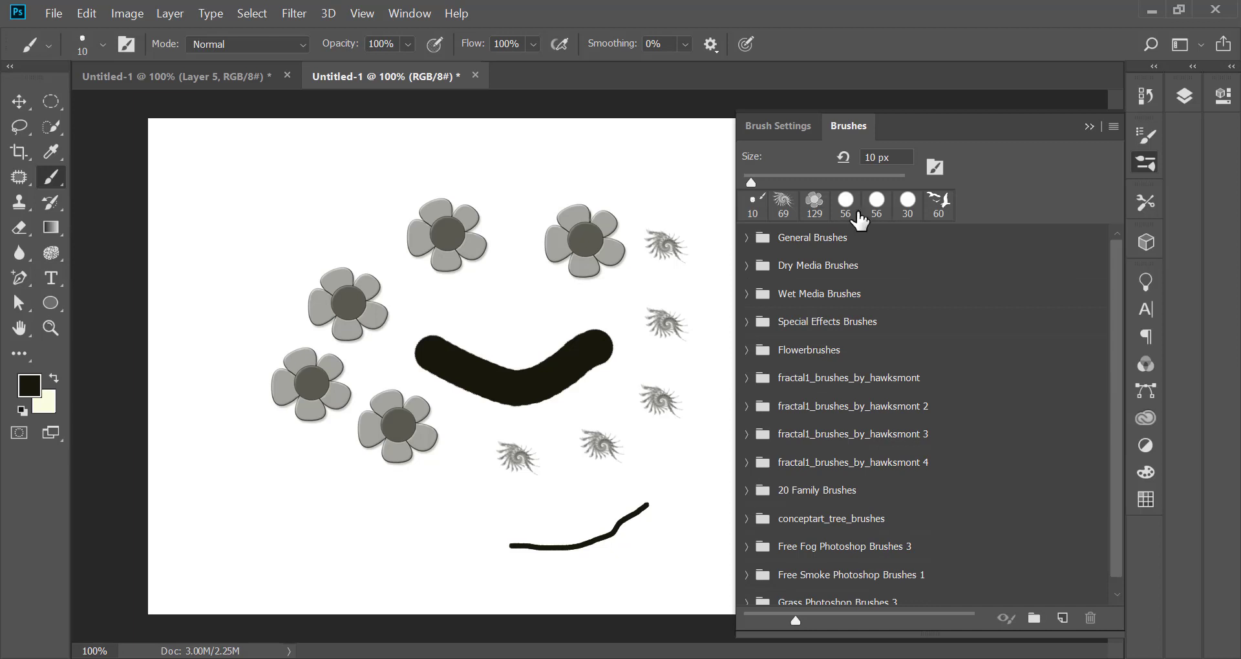
Stamp five 80 px Flame3 marks from fractal1_brushes_by_hawksmont across the lower-left canvas.
left_click(745, 378)
left_click(835, 454)
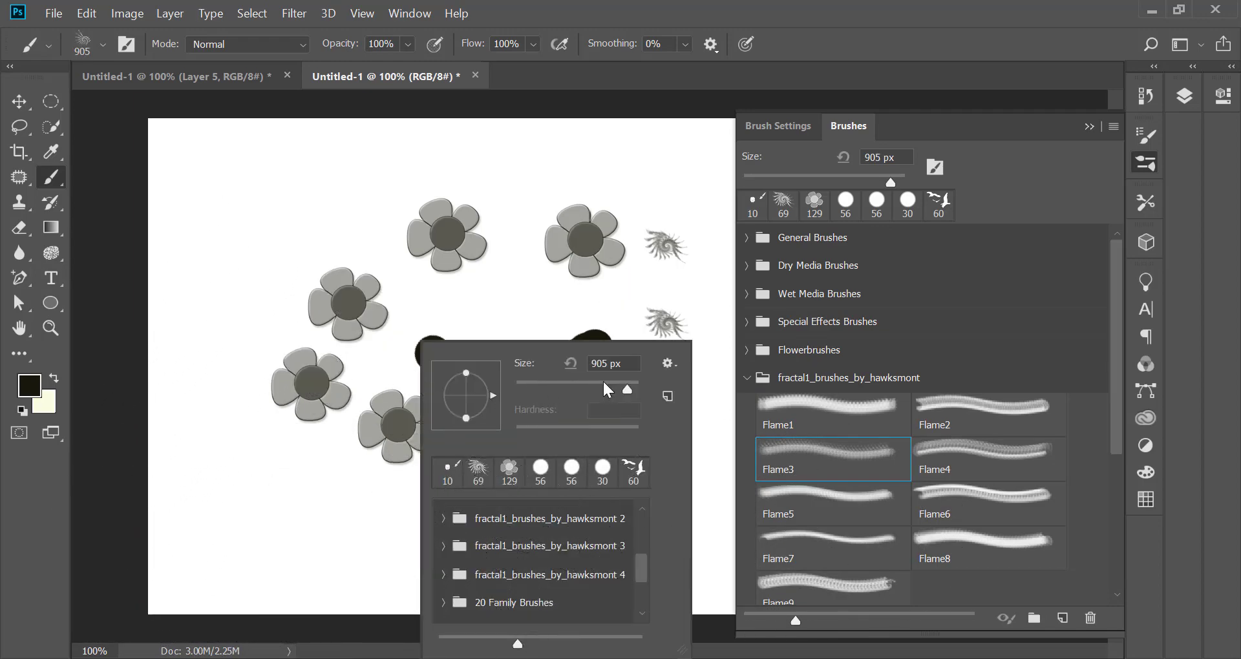
left_click_drag(627, 390, 566, 390)
left_click(258, 530)
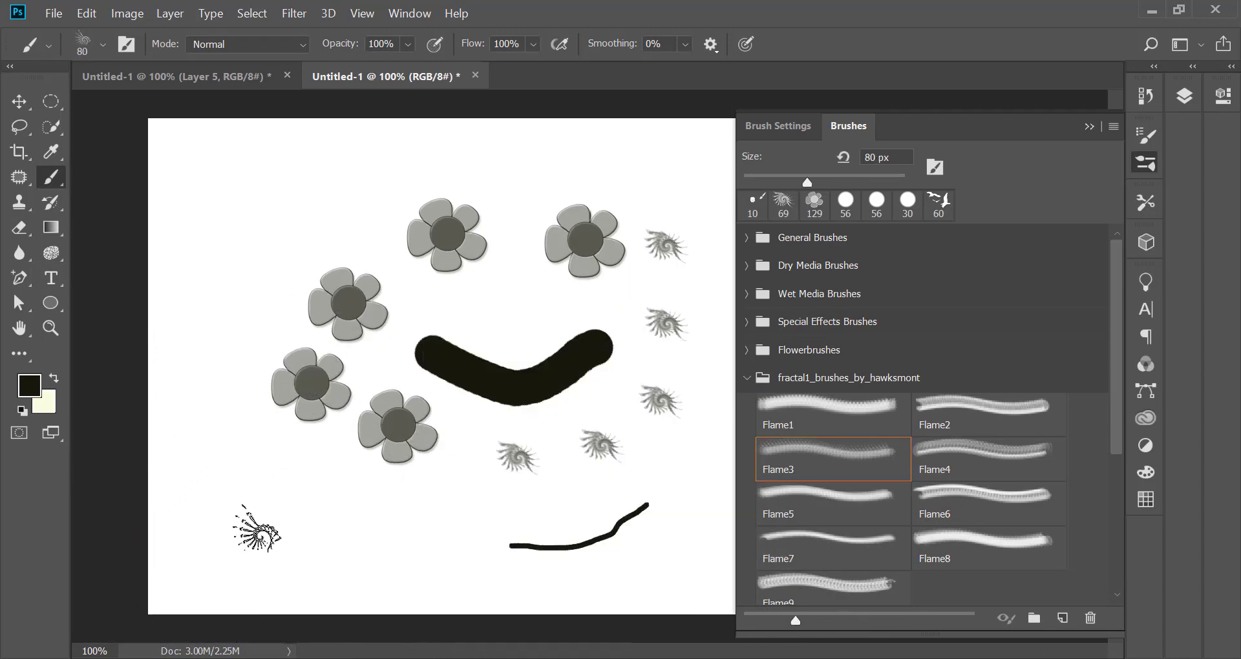
left_click(341, 497)
left_click(409, 566)
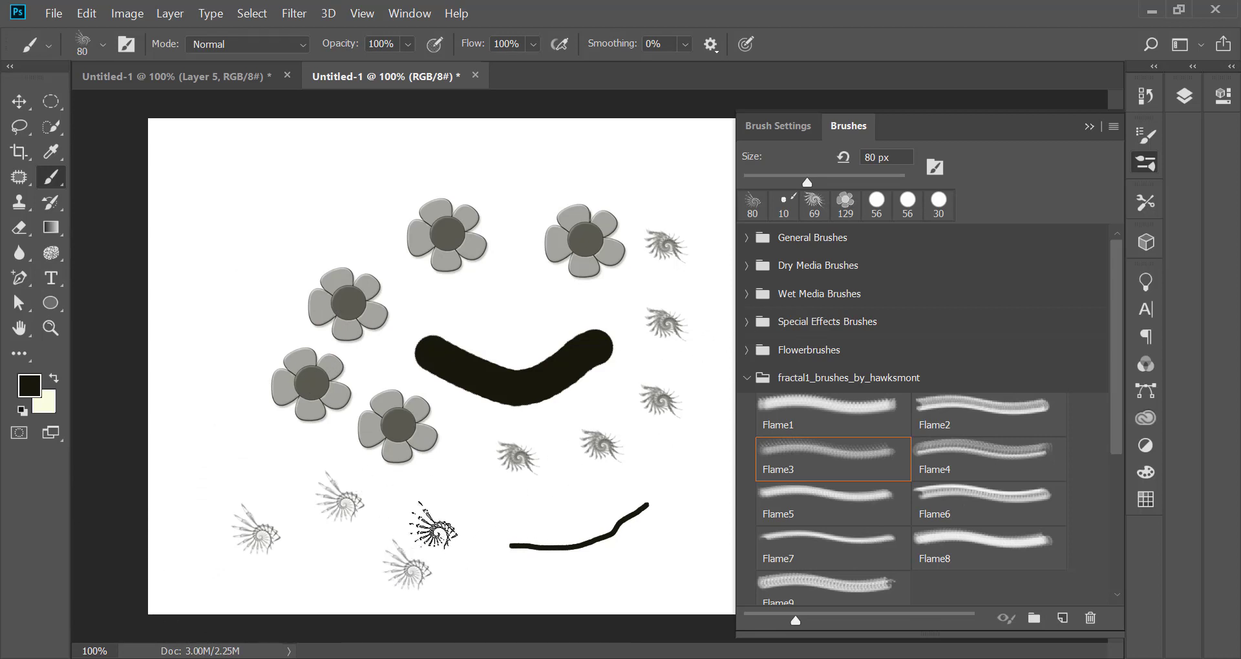
left_click(433, 522)
left_click(460, 510)
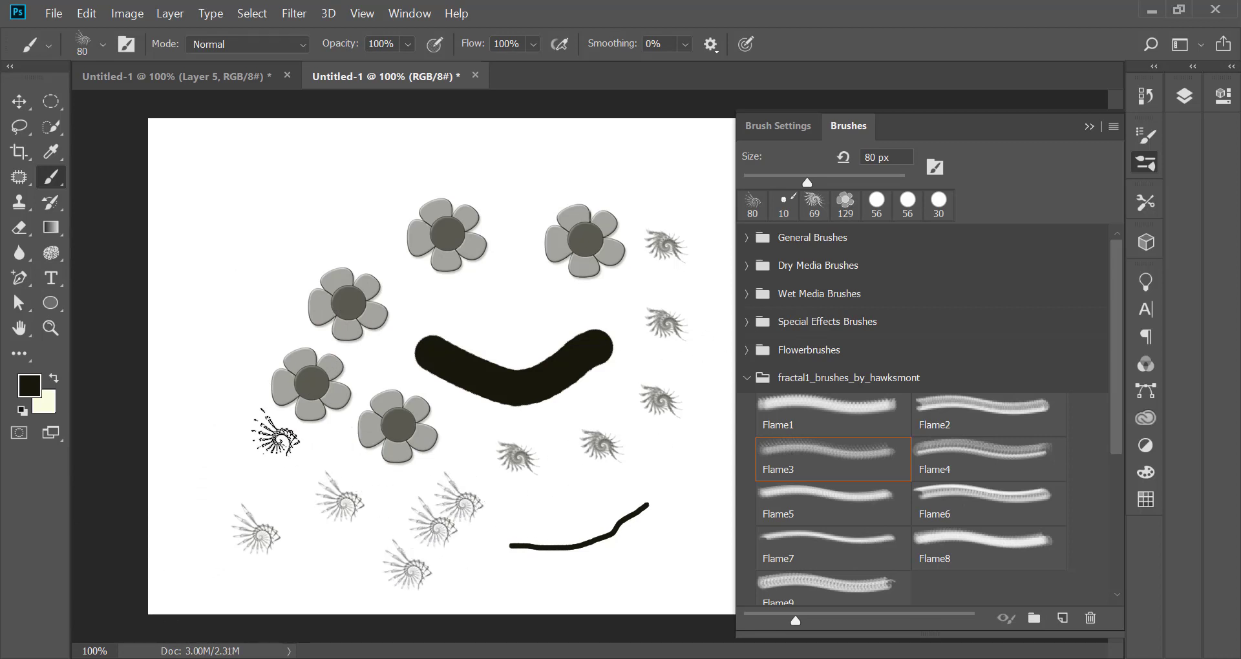
key("F7")
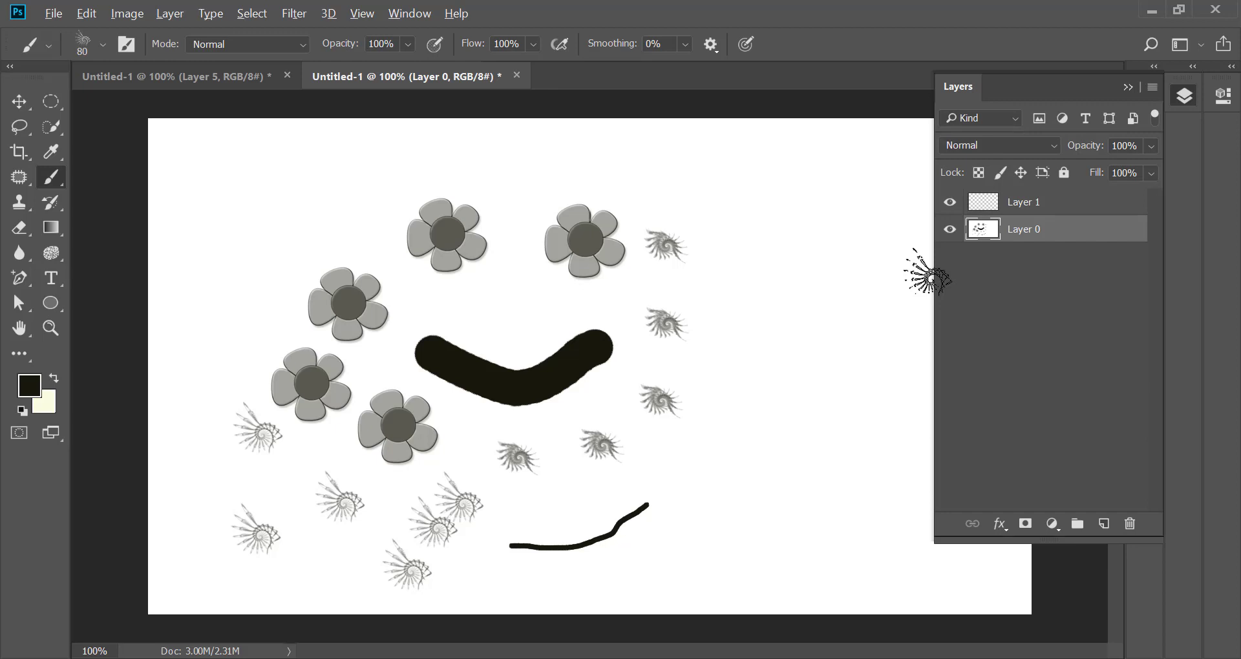
Revert the practice canvas to its blank Untitled-1 history snapshot, briefly checking the sunset tab.
key("F12")
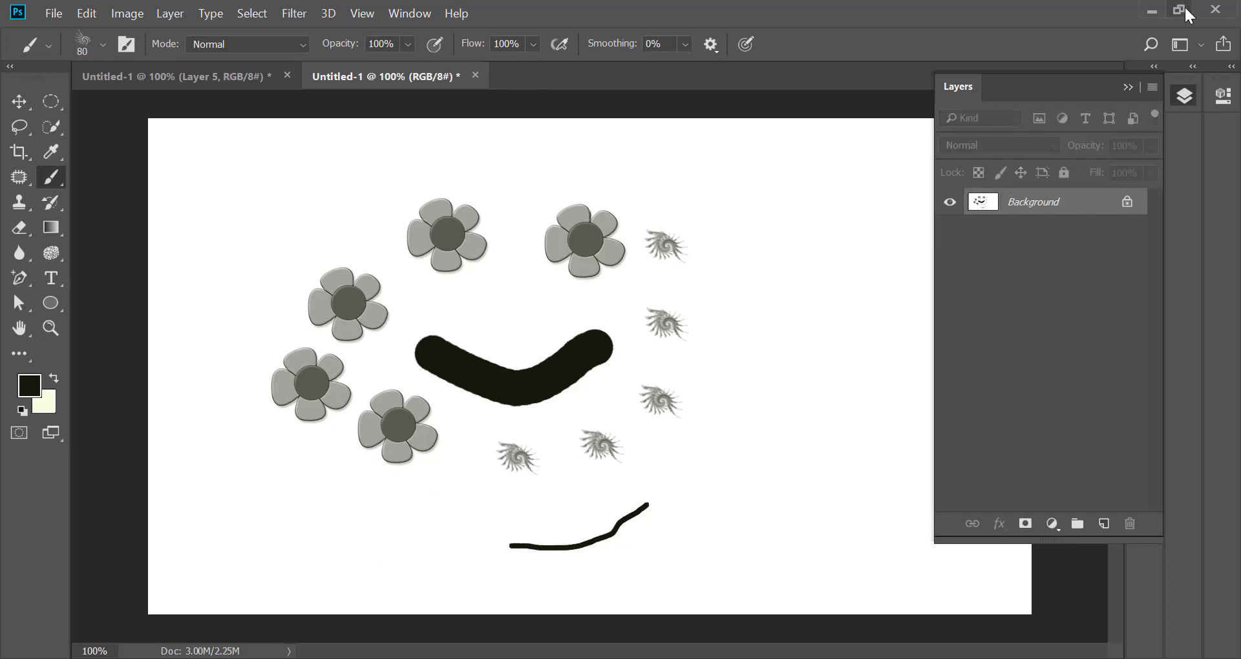
left_click(1128, 87)
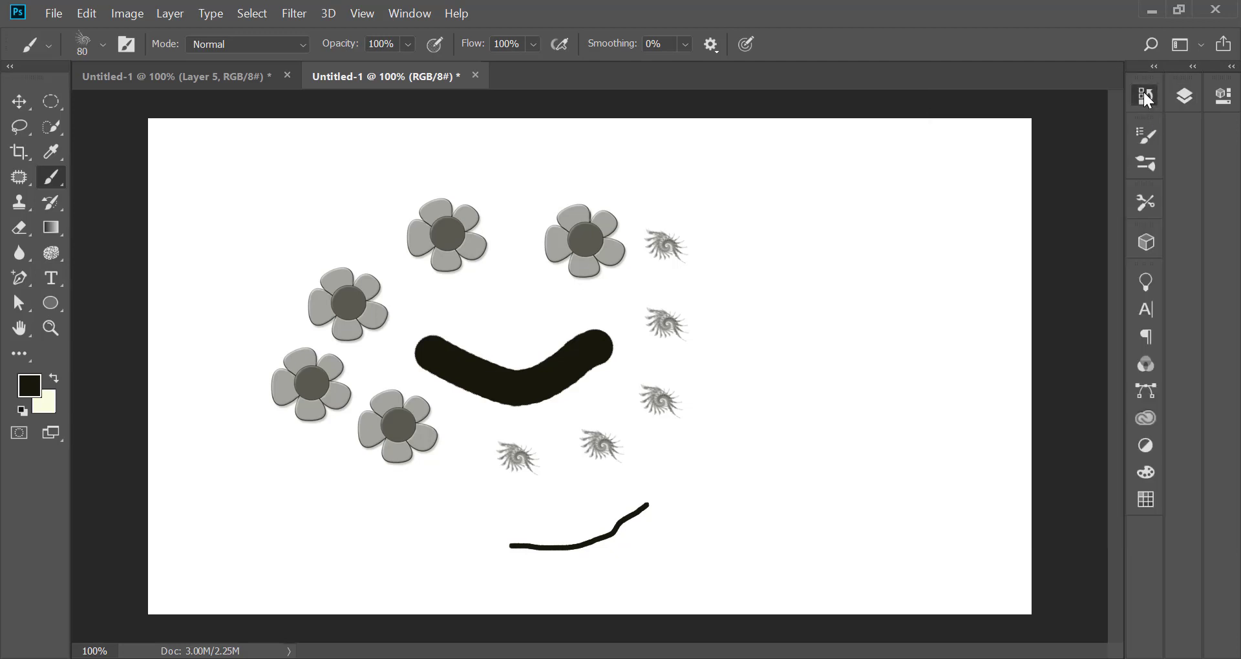
left_click(1146, 98)
key("ctrl+shift+z")
key("ctrl+shift+z")
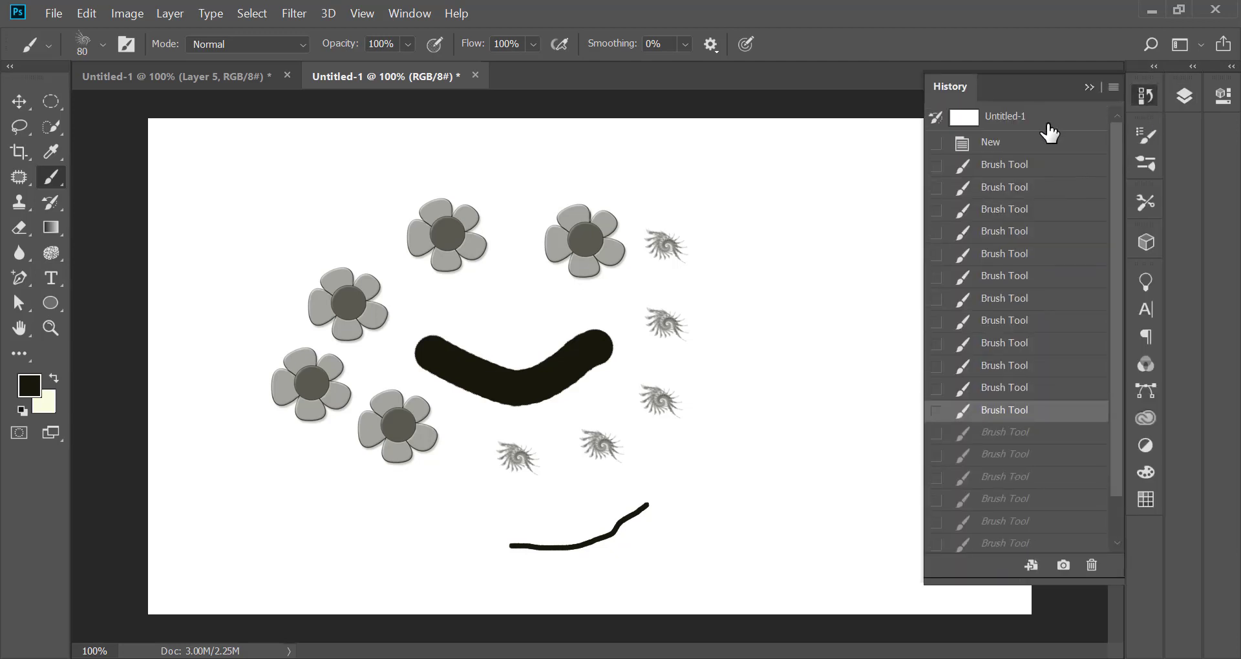
left_click(1048, 126)
left_click(1088, 86)
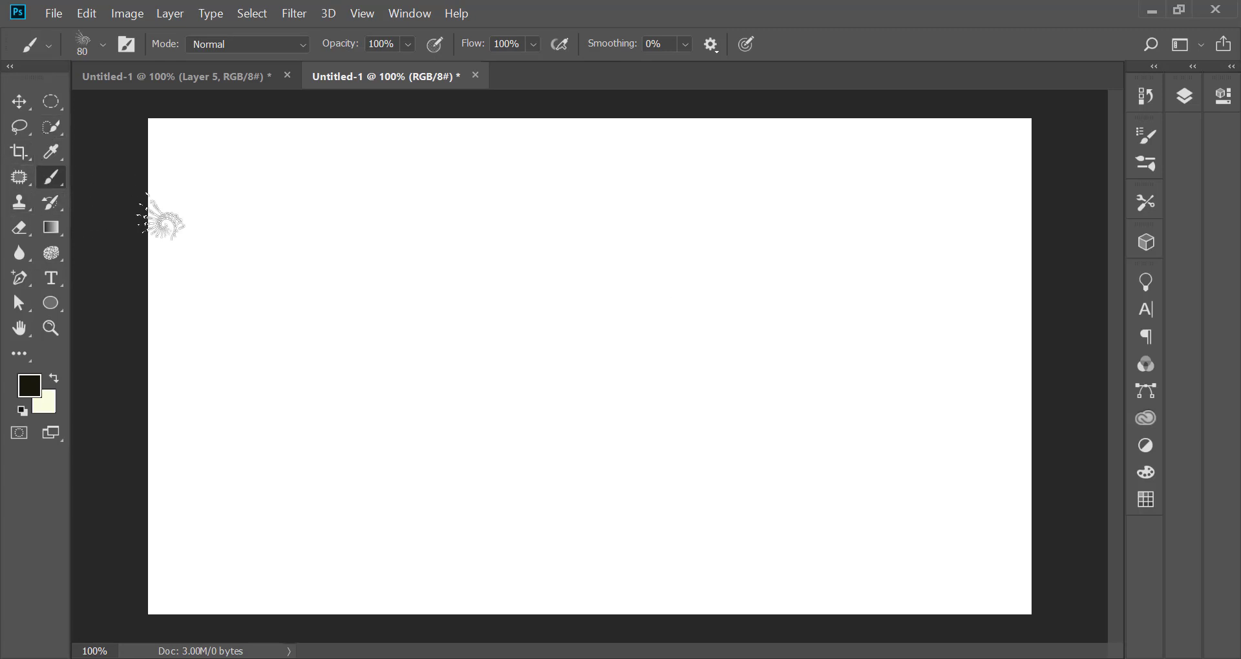
left_click(193, 77)
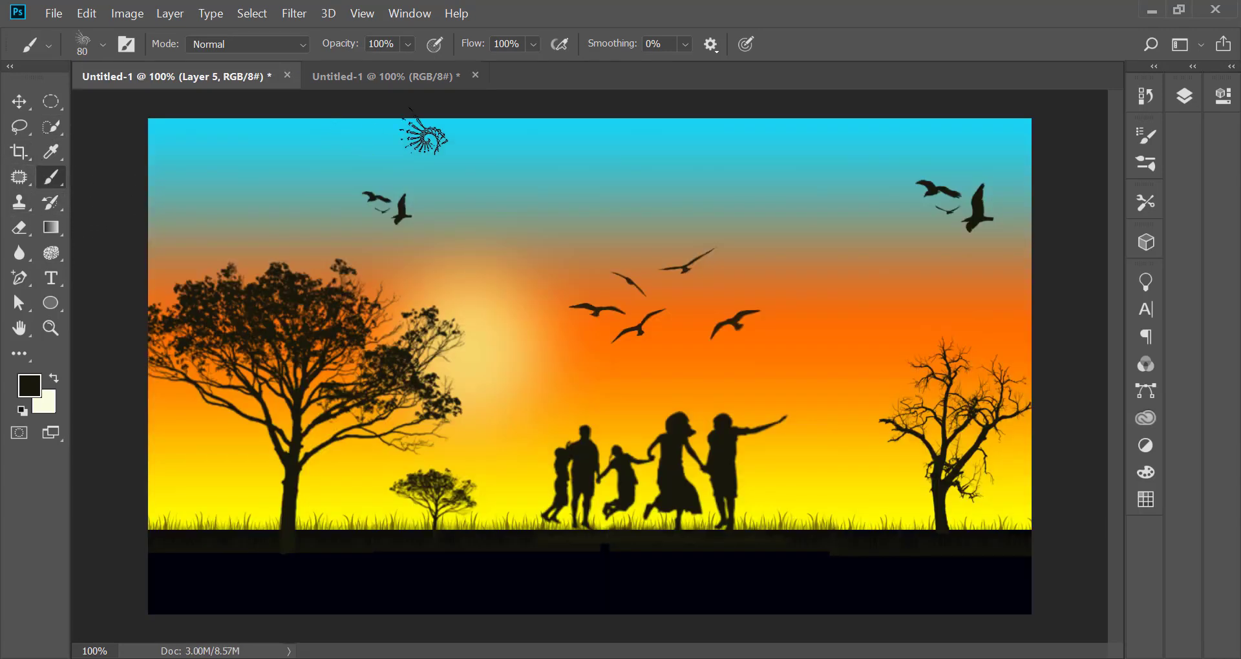
left_click(382, 78)
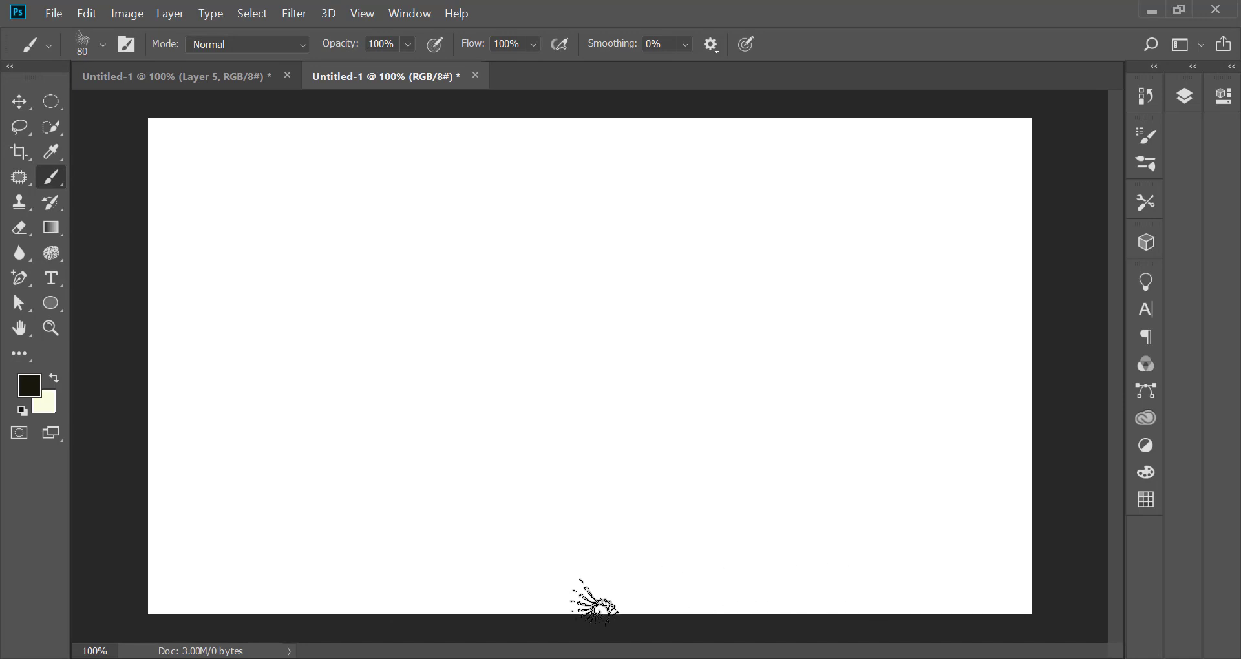
Switch to Chrome's Brusheezy tab and scroll through the homepage.
key("alt+Tab")
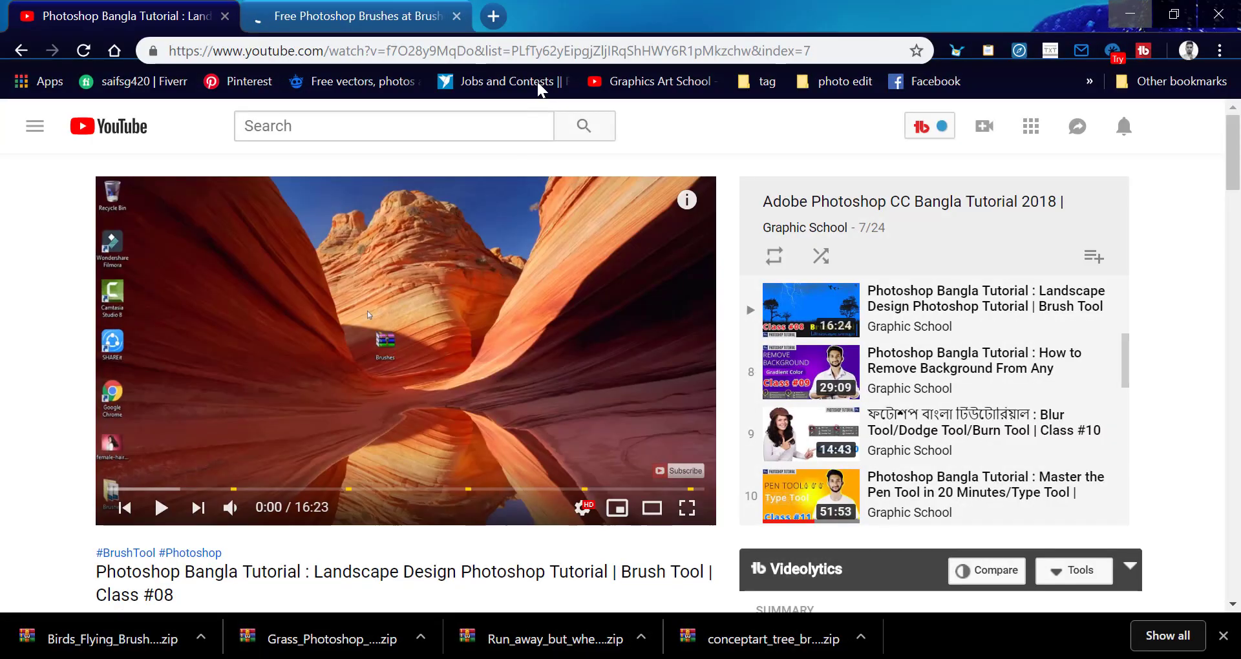
left_click(402, 15)
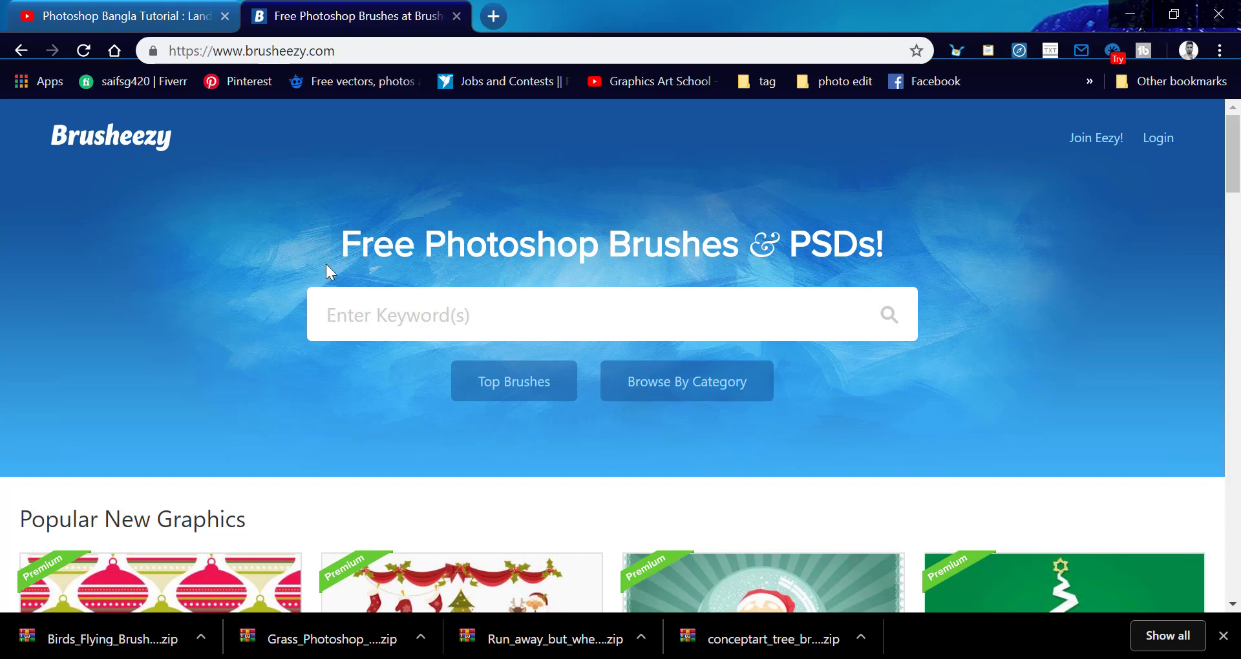
scroll(543, 392, "down", 9)
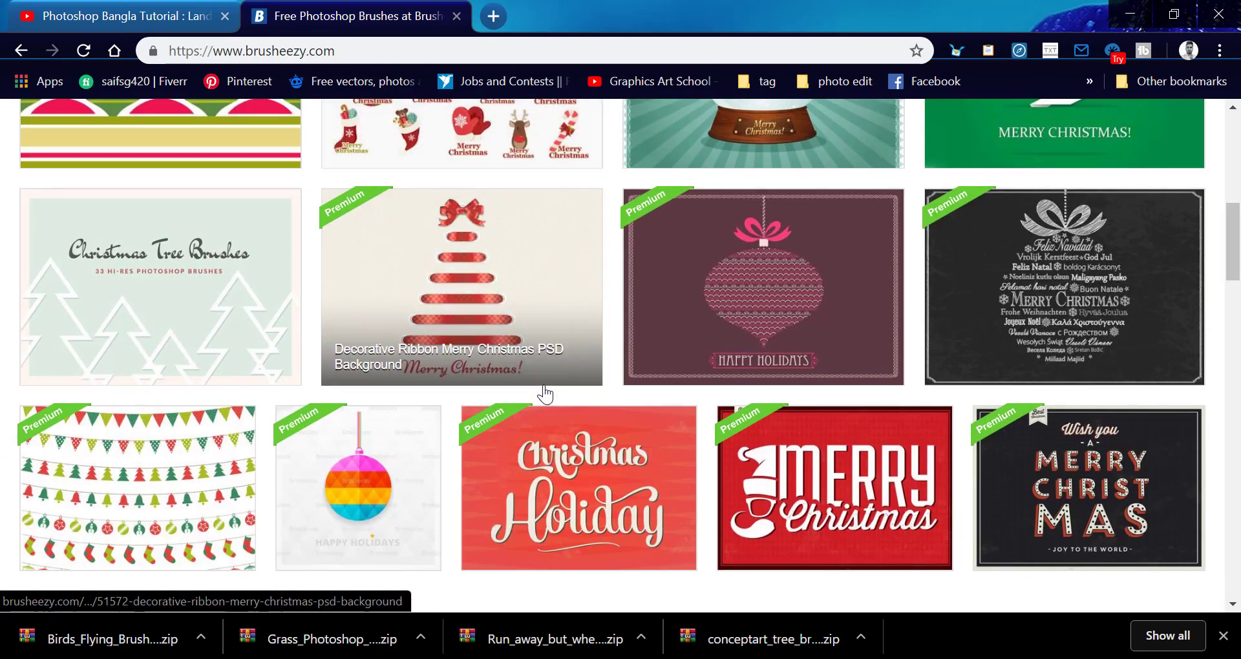
scroll(545, 392, "down", 5)
scroll(394, 407, "down", 4)
scroll(701, 396, "down", 1)
scroll(706, 394, "down", 6)
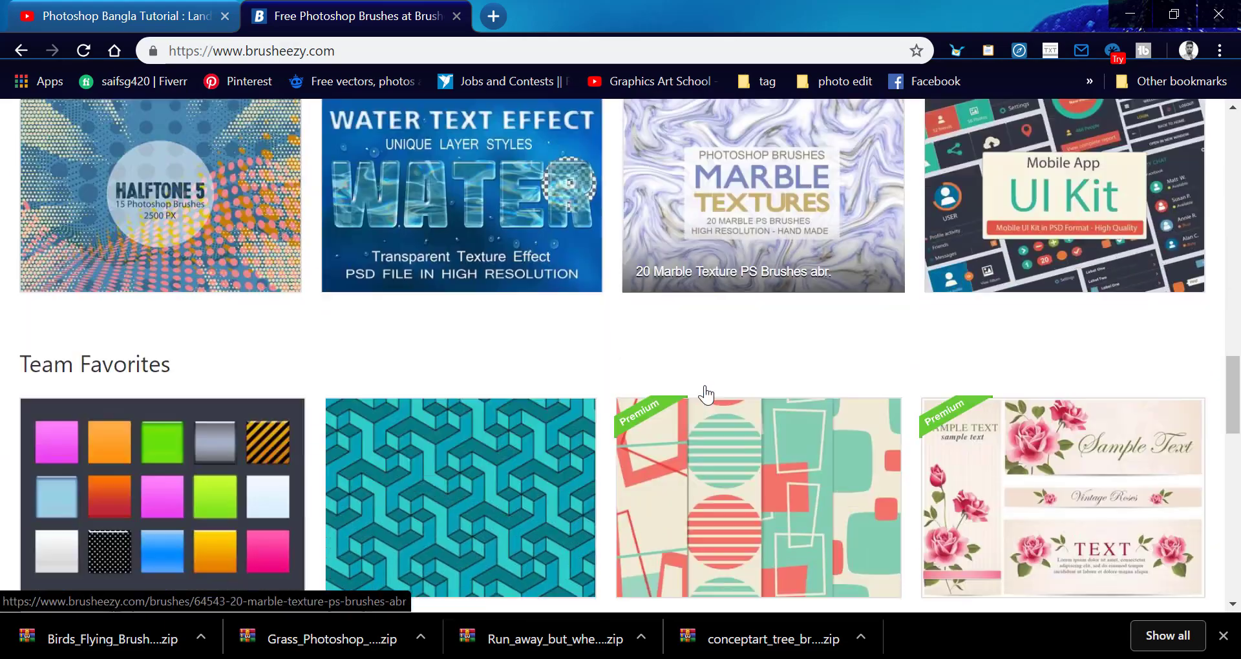
scroll(706, 394, "down", 4)
scroll(705, 391, "up", 4)
scroll(704, 388, "up", 8)
scroll(700, 391, "up", 6)
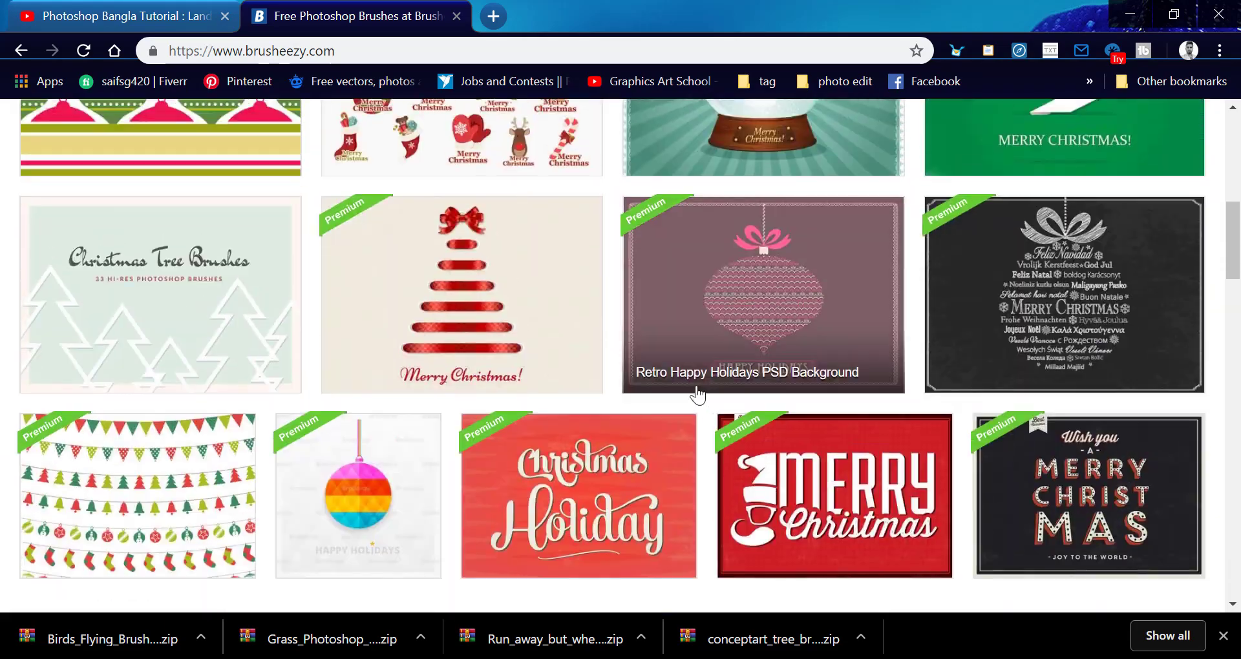
scroll(697, 394, "up", 6)
scroll(568, 327, "up", 3)
Search Brusheezy for 'tree' brushes via the keyword field's autofill.
left_click(418, 316)
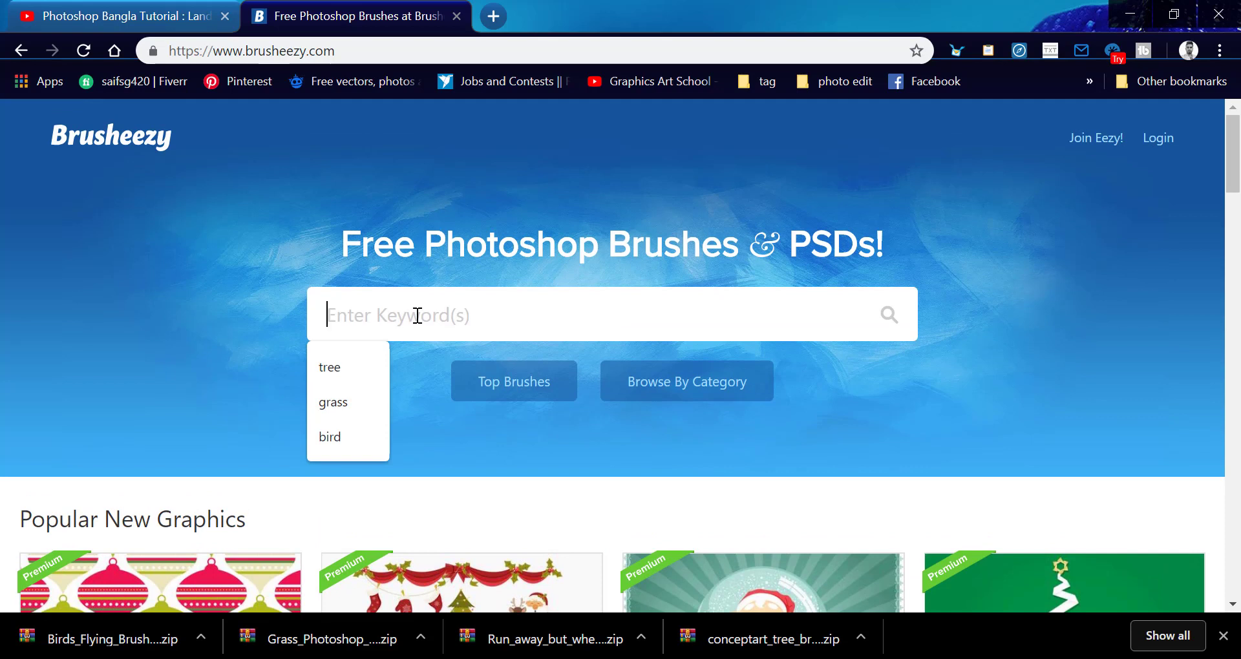
left_click(352, 379)
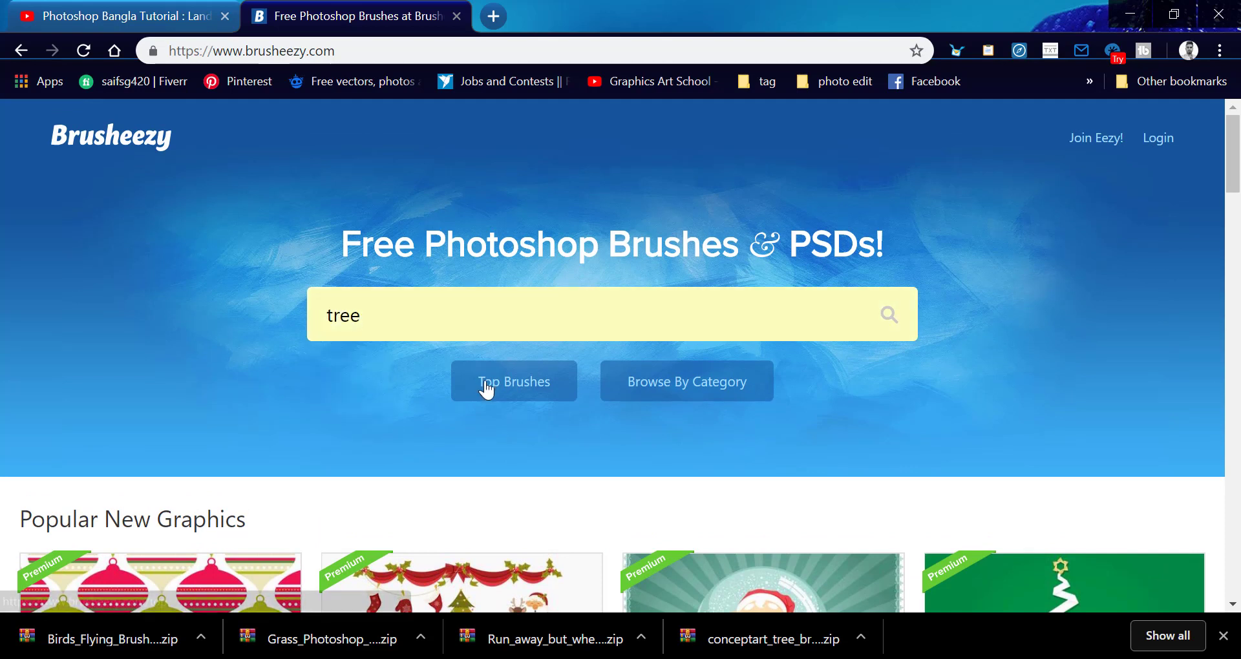
left_click(889, 317)
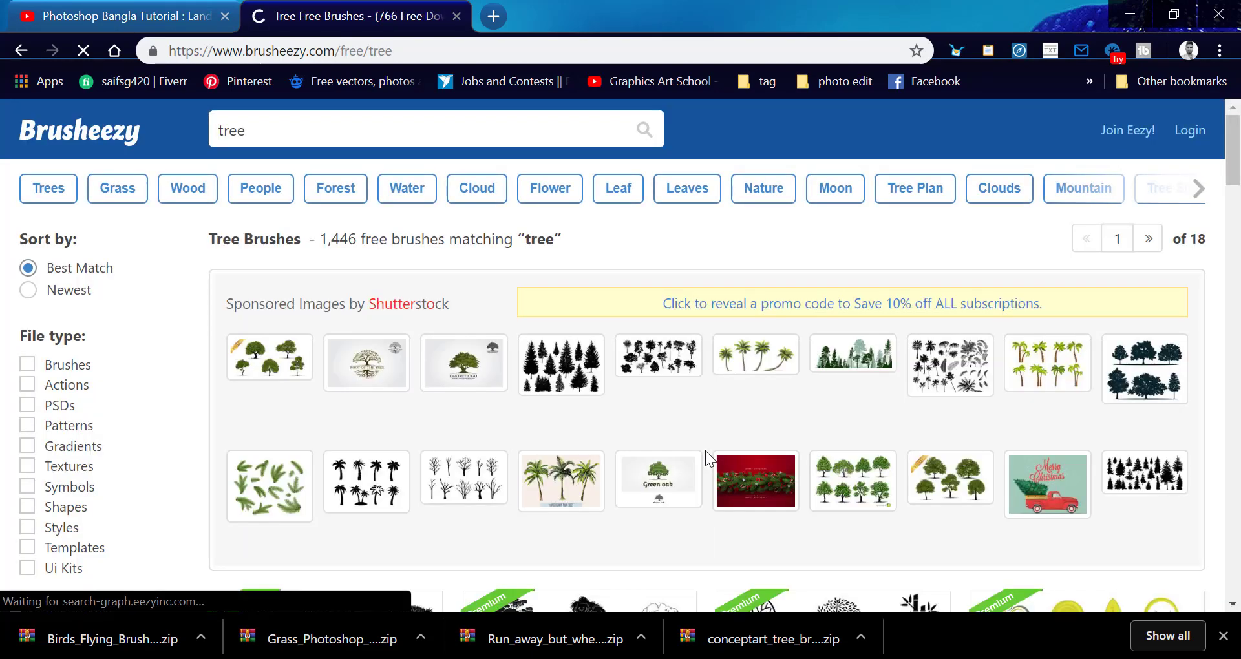
scroll(704, 451, "down", 3)
scroll(840, 400, "down", 1)
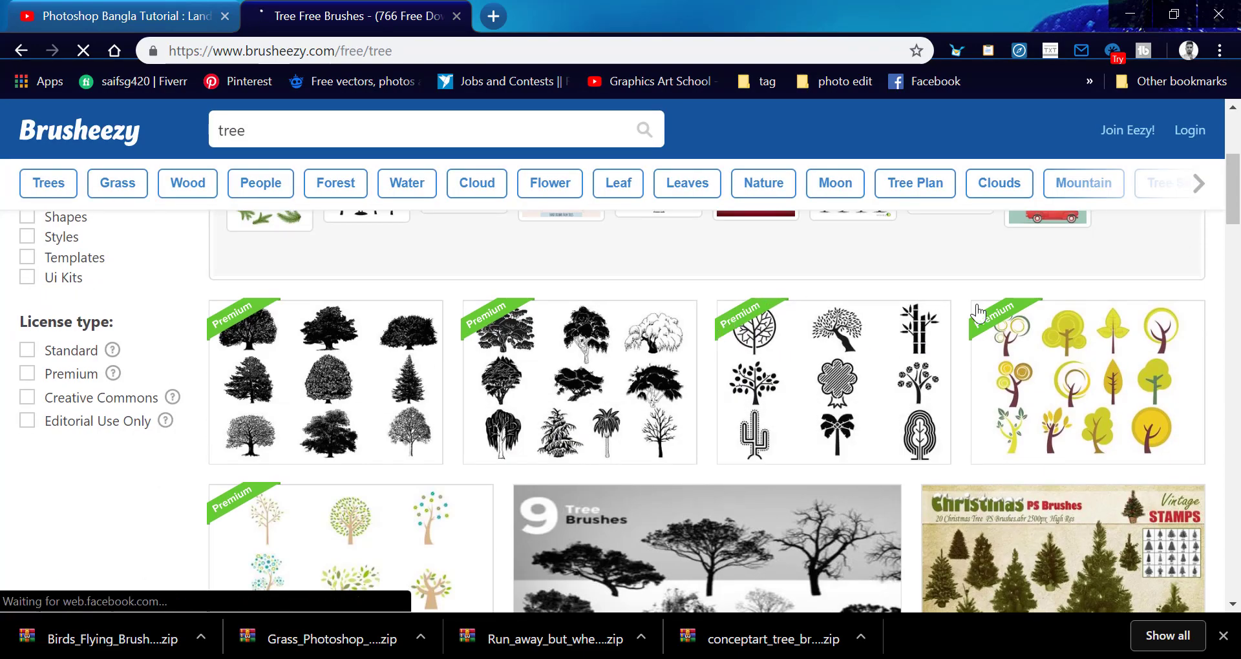
scroll(955, 357, "down", 4)
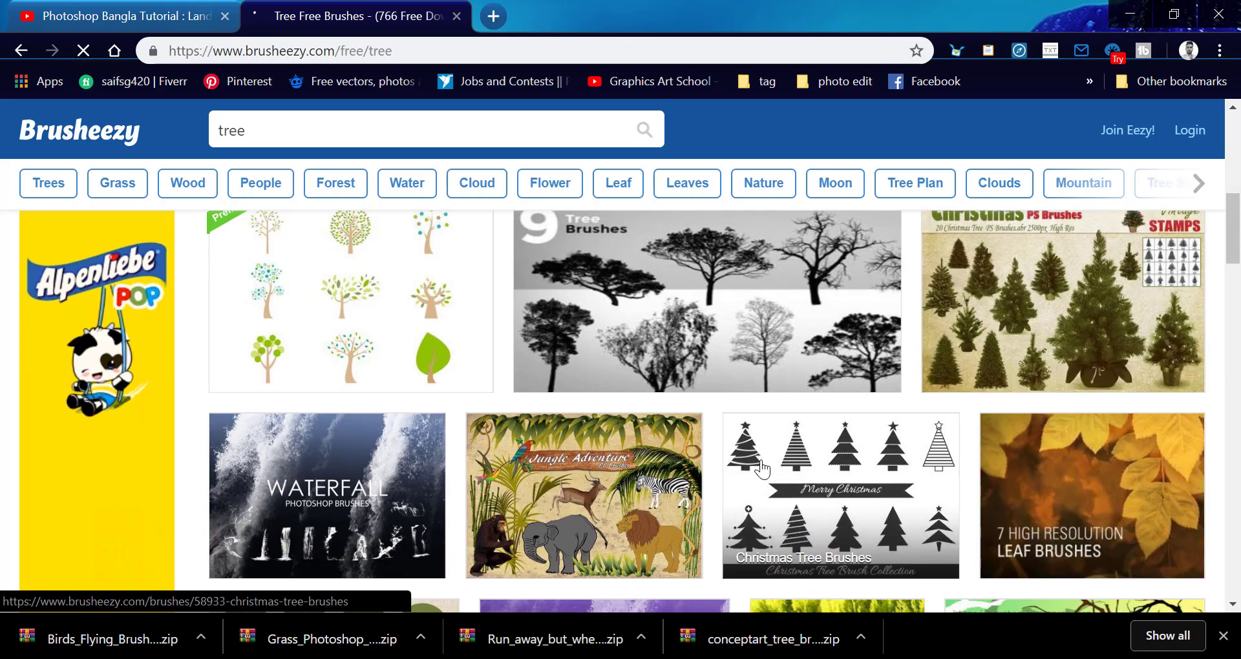
scroll(1060, 453, "down", 3)
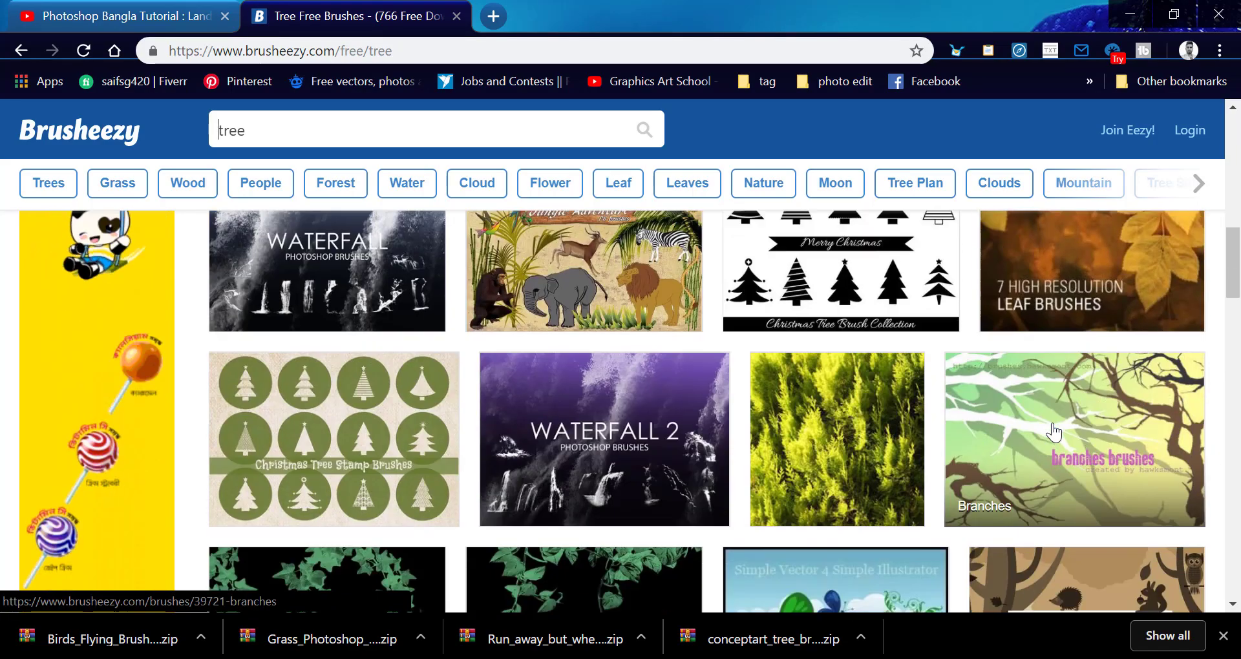
scroll(1053, 432, "down", 2)
scroll(1054, 432, "up", 5)
scroll(722, 431, "up", 6)
scroll(722, 431, "down", 5)
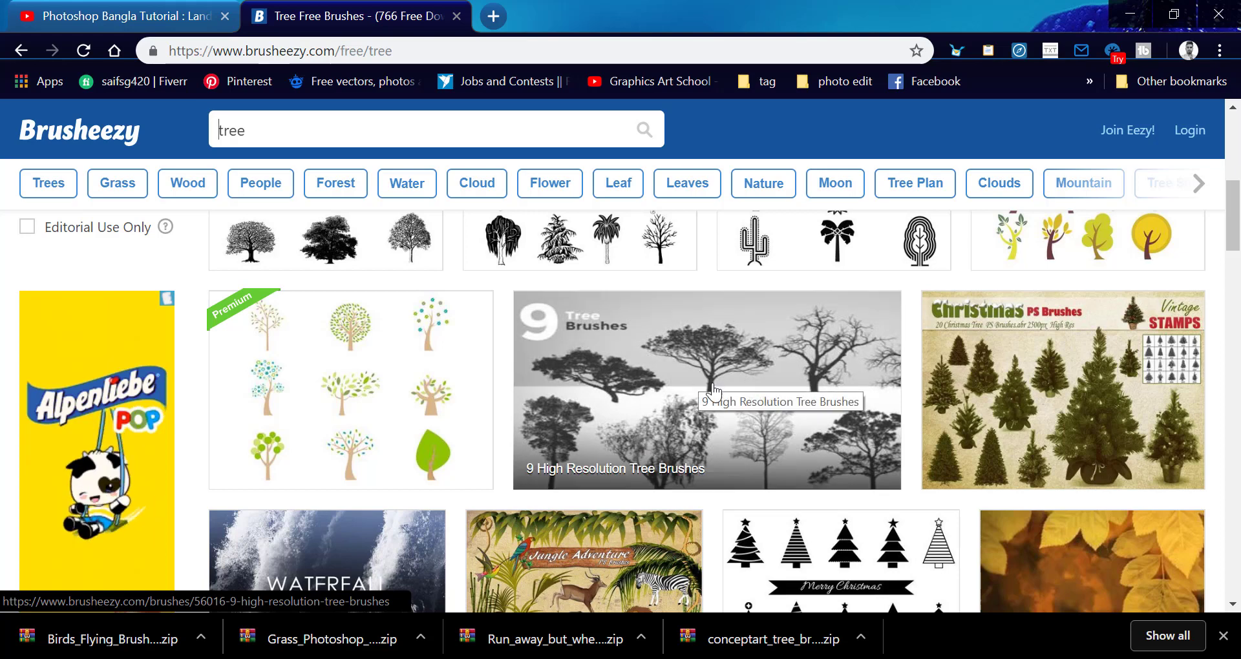
Open the 9 High Resolution Tree Brushes page on Brusheezy.
left_click(748, 414)
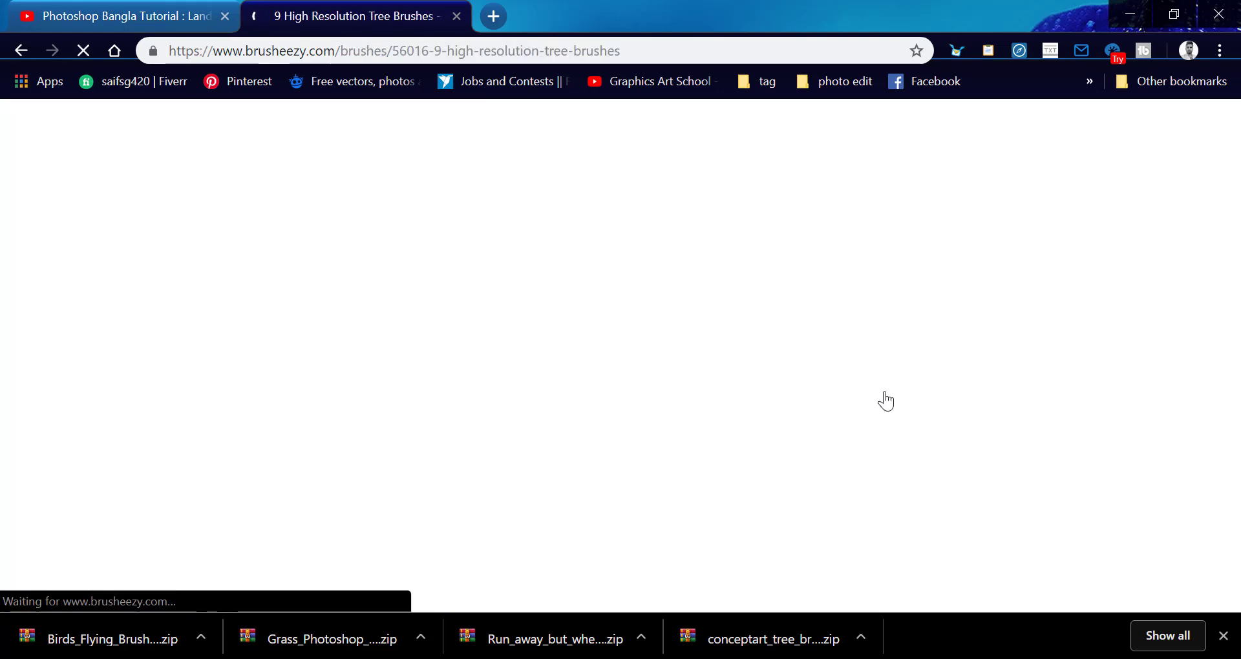
scroll(831, 420, "down", 3)
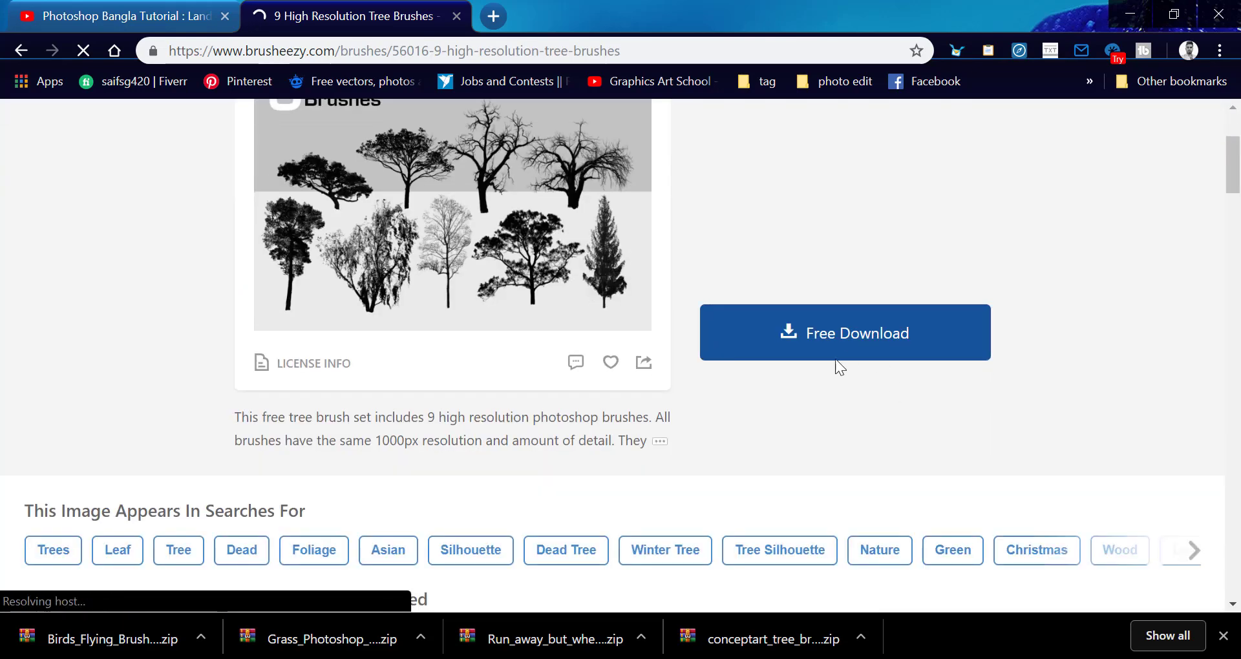
scroll(847, 375, "up", 3)
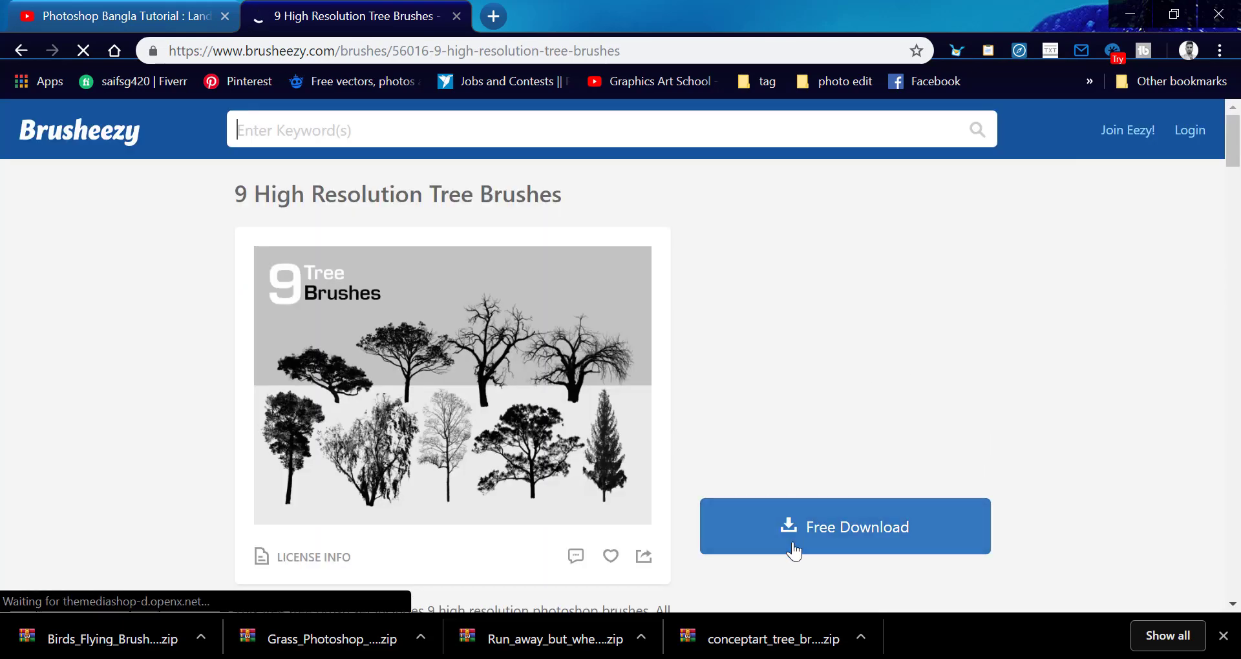
Download the tree brush pack's zip, dismissing the signup and download-offer popups.
left_click(899, 539)
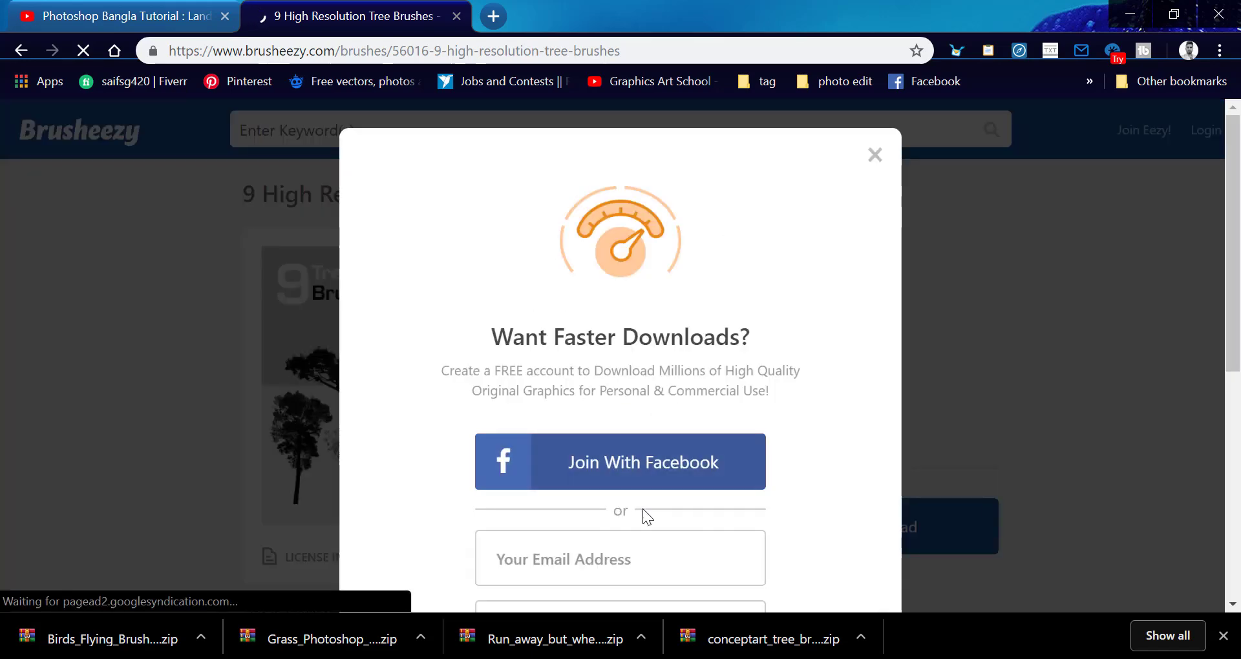
scroll(830, 493, "down", 3)
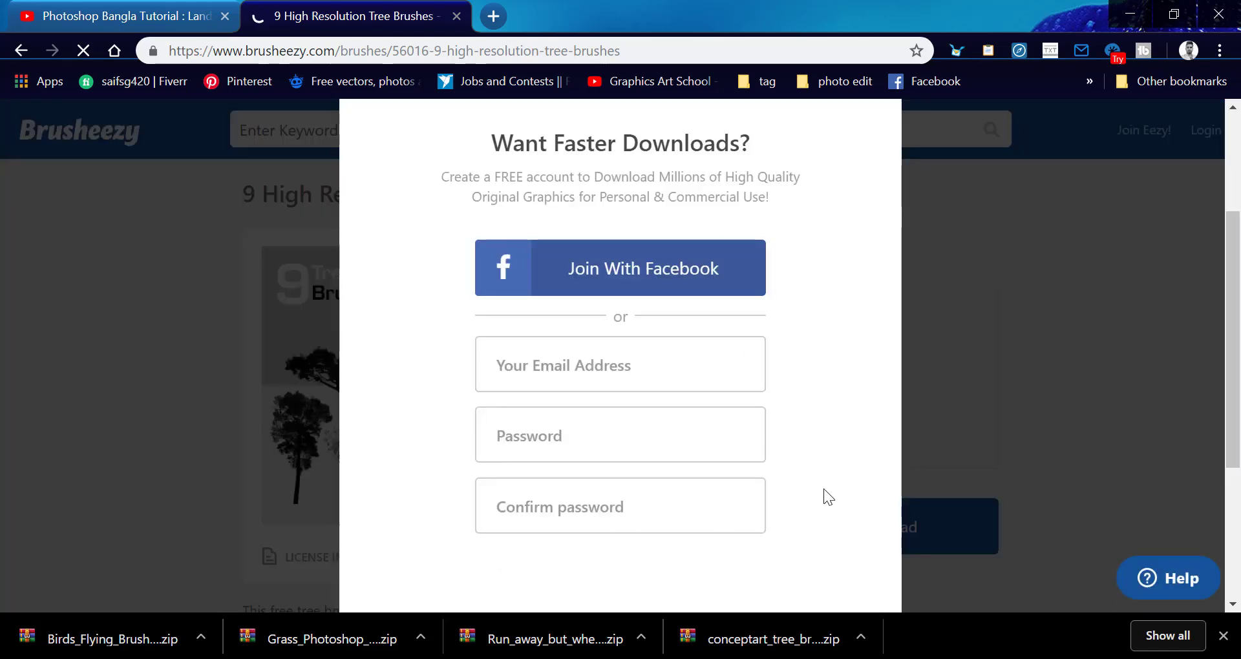
scroll(826, 493, "down", 3)
scroll(824, 488, "up", 3)
scroll(743, 511, "up", 3)
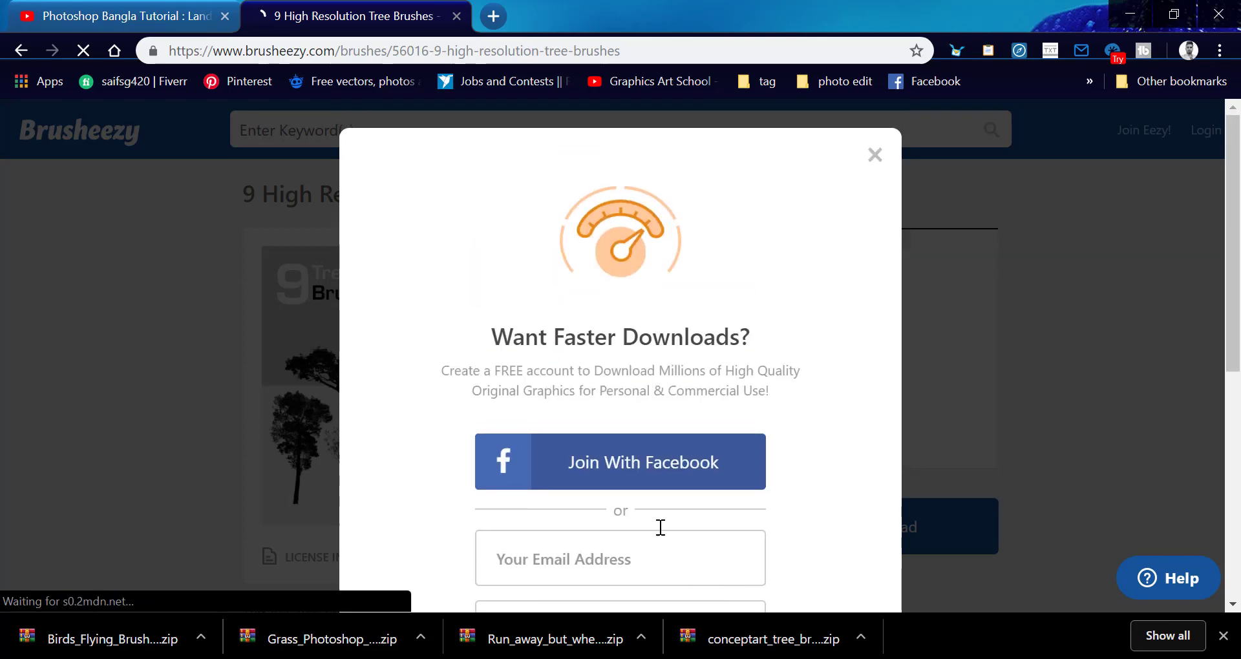
left_click(877, 156)
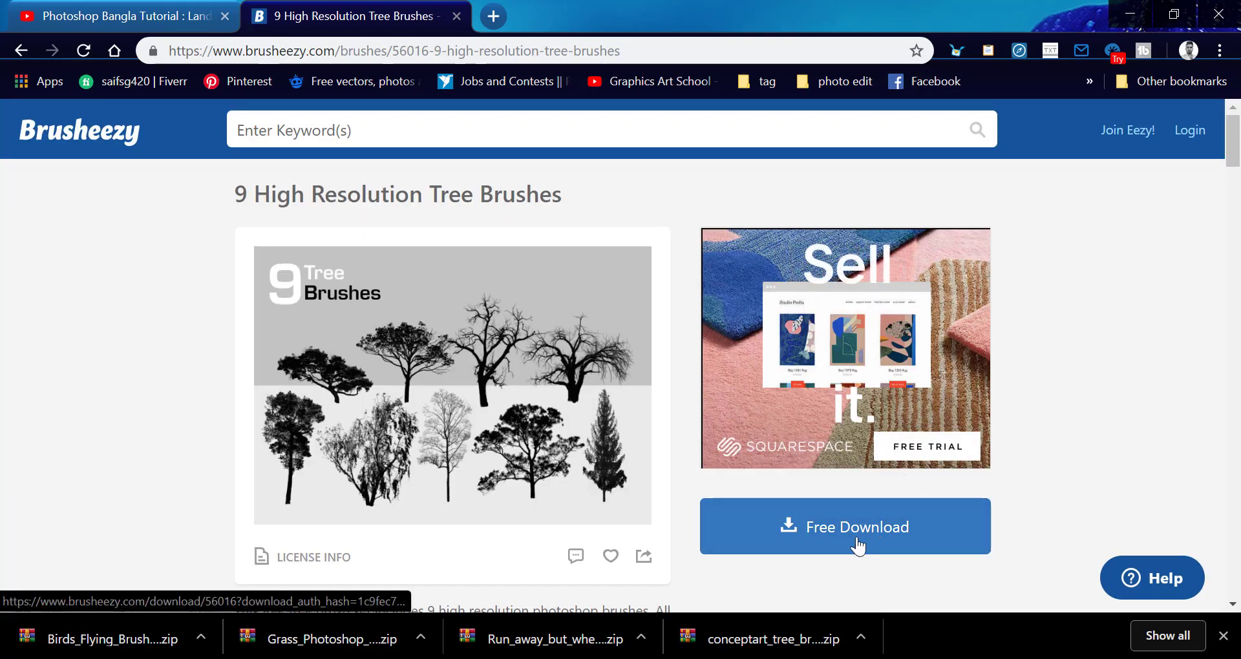
left_click(858, 543)
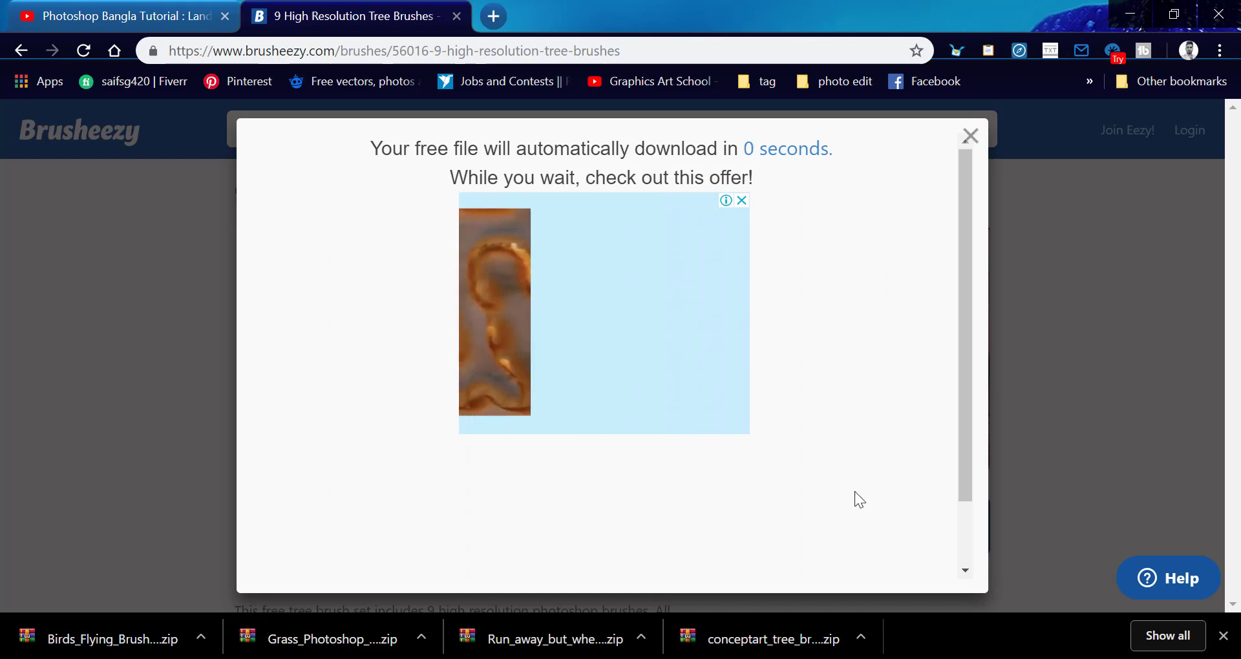
left_click(1223, 637)
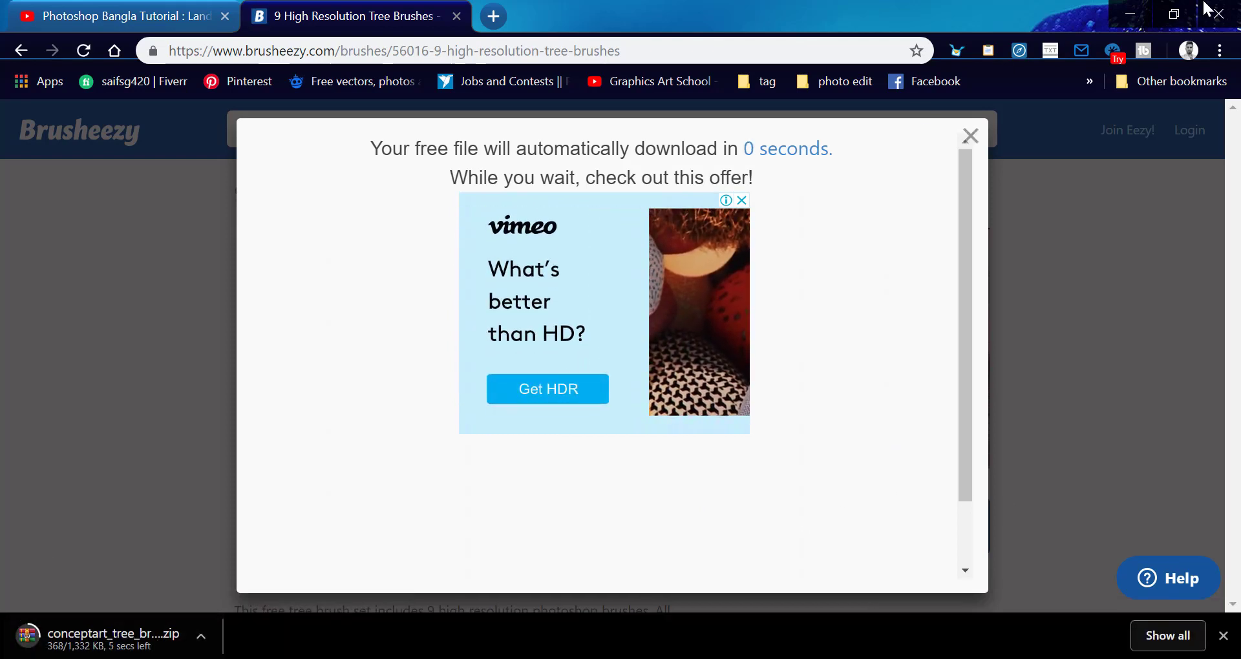
left_click(963, 137)
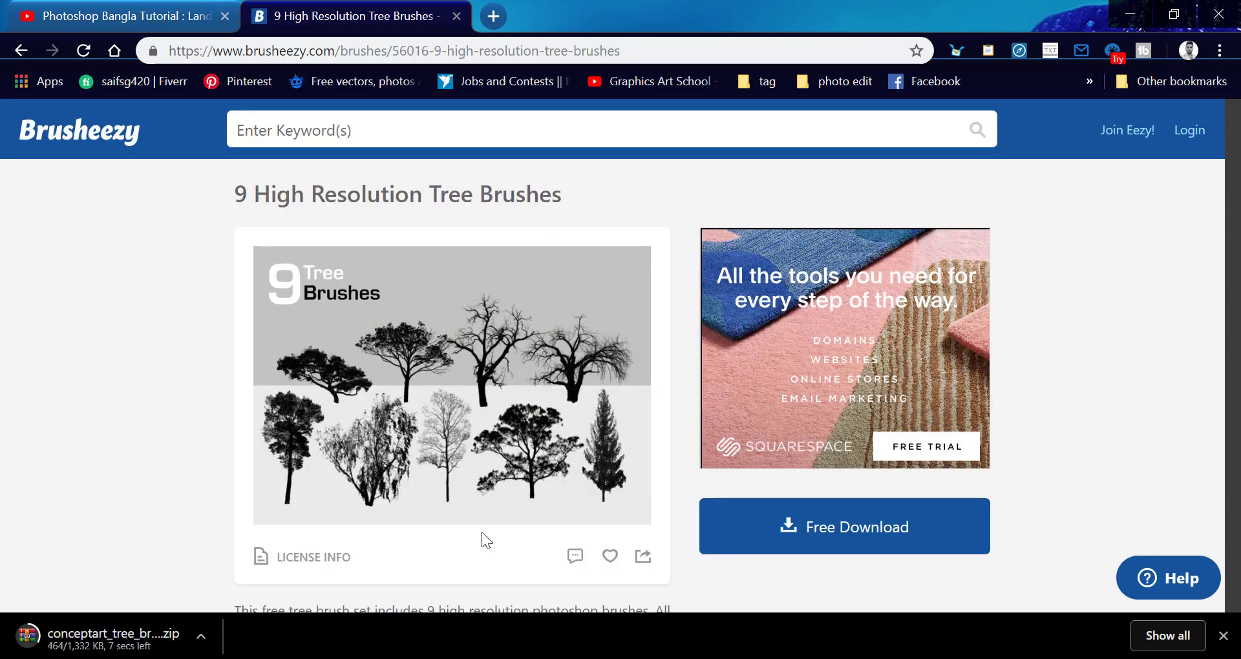
Extract the conceptart_tree_brushes zip in Downloads with WinRAR, then delete the zip.
key("alt+Tab")
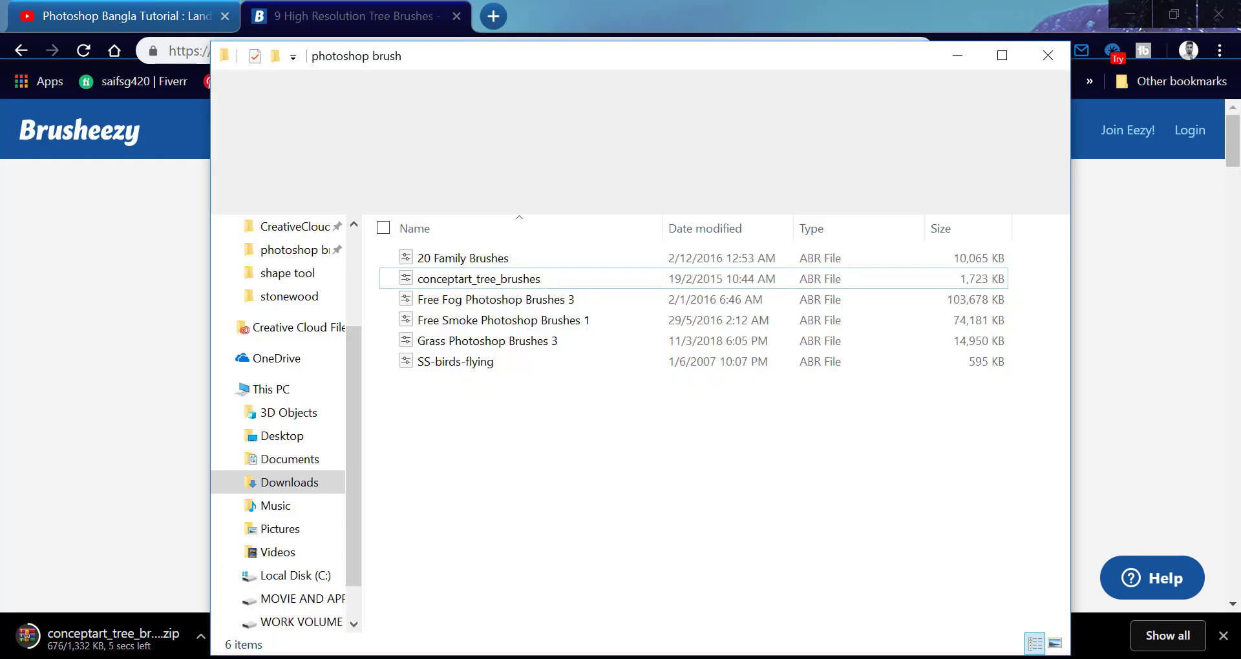
left_click(289, 482)
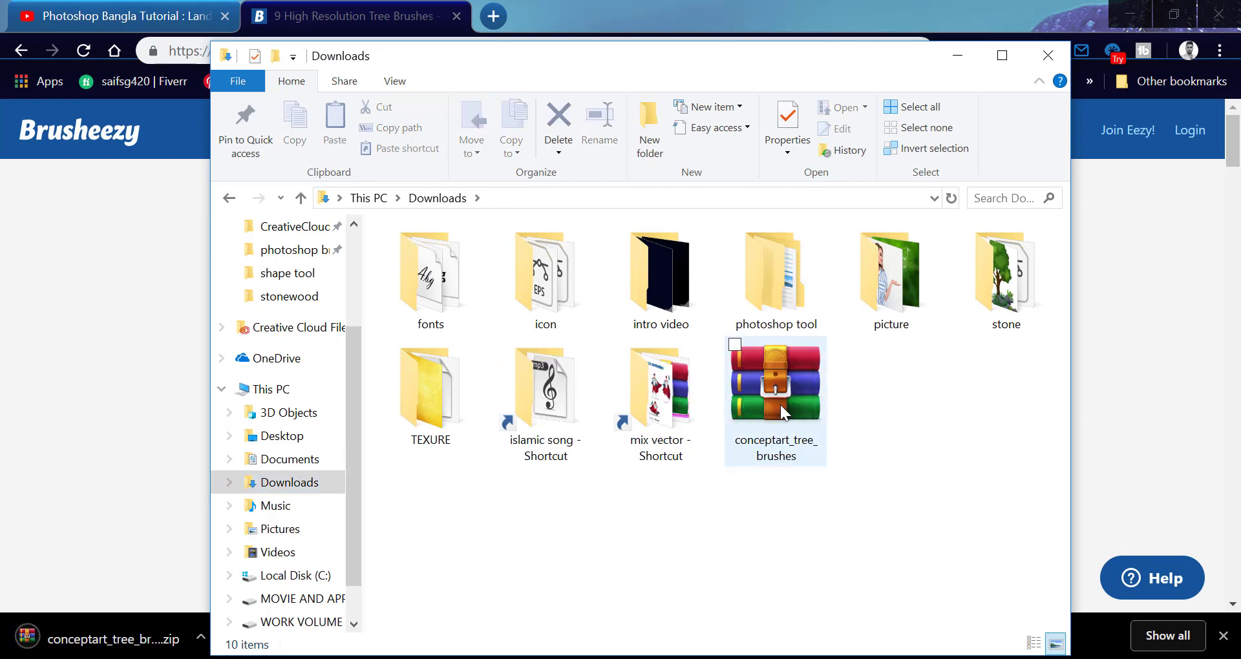
left_click(781, 404)
right_click(781, 405)
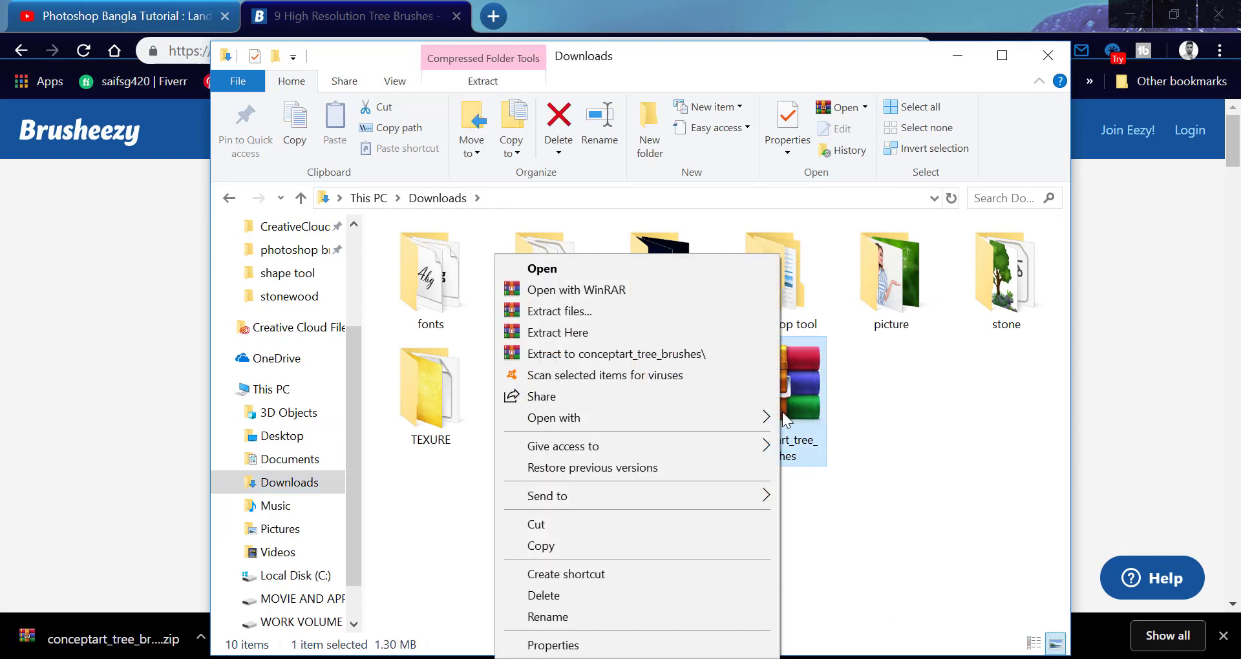
left_click(596, 312)
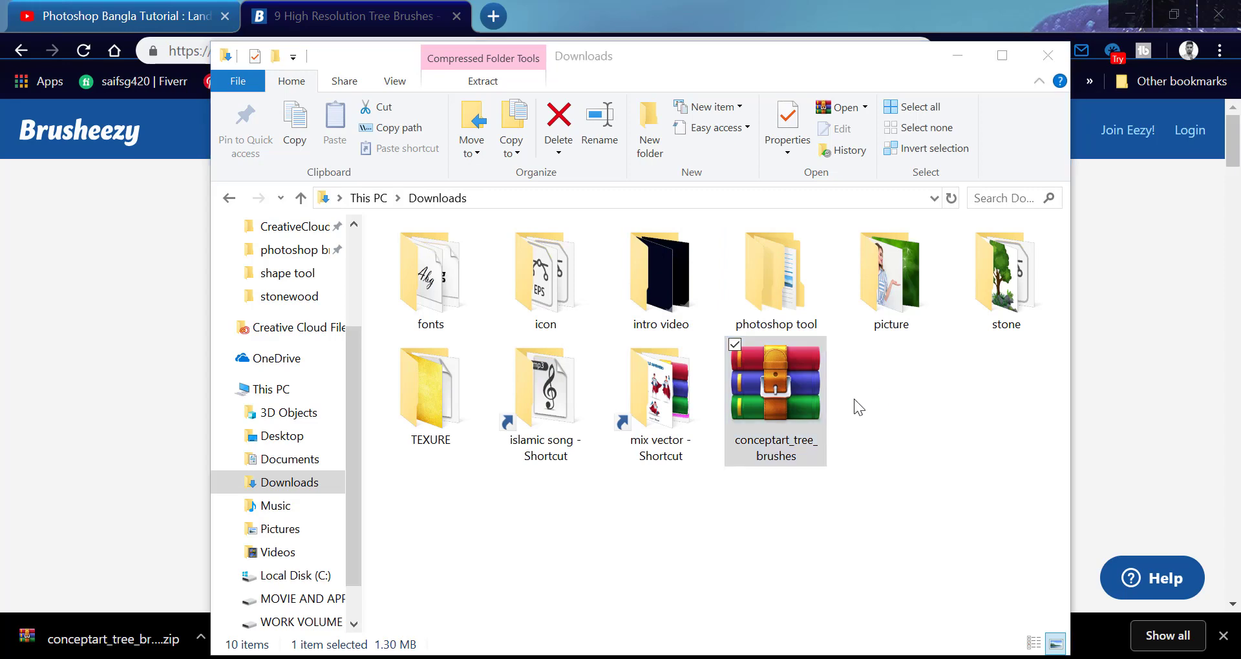
left_click(743, 526)
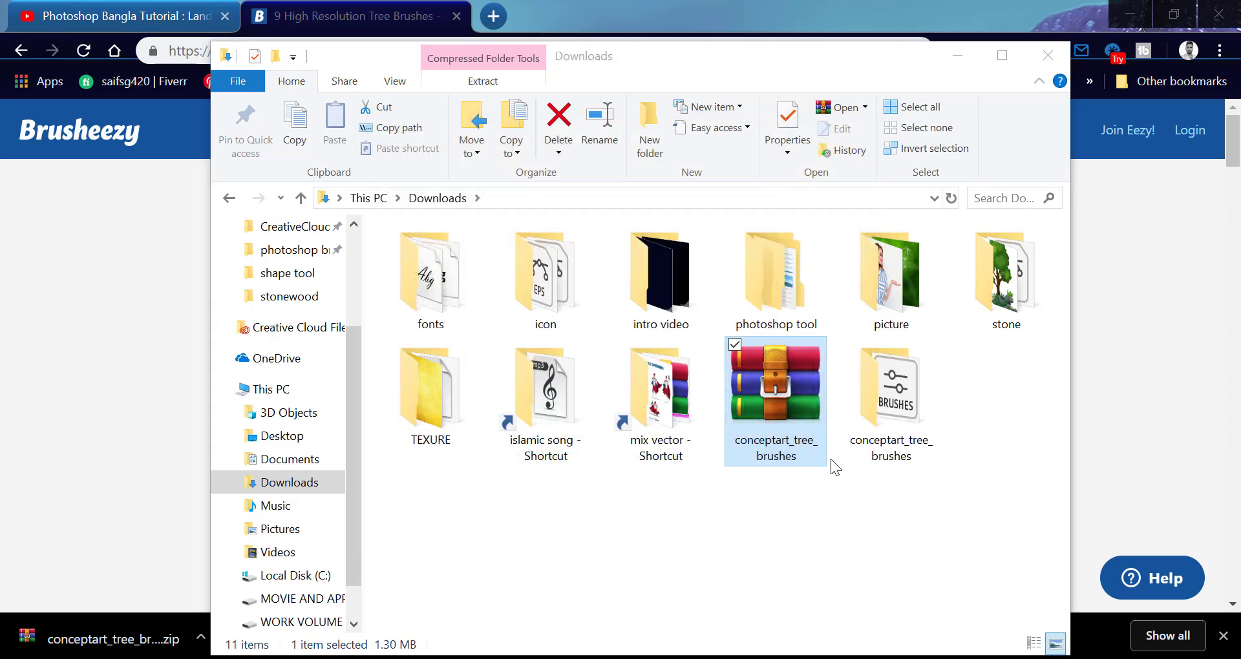
key("Delete")
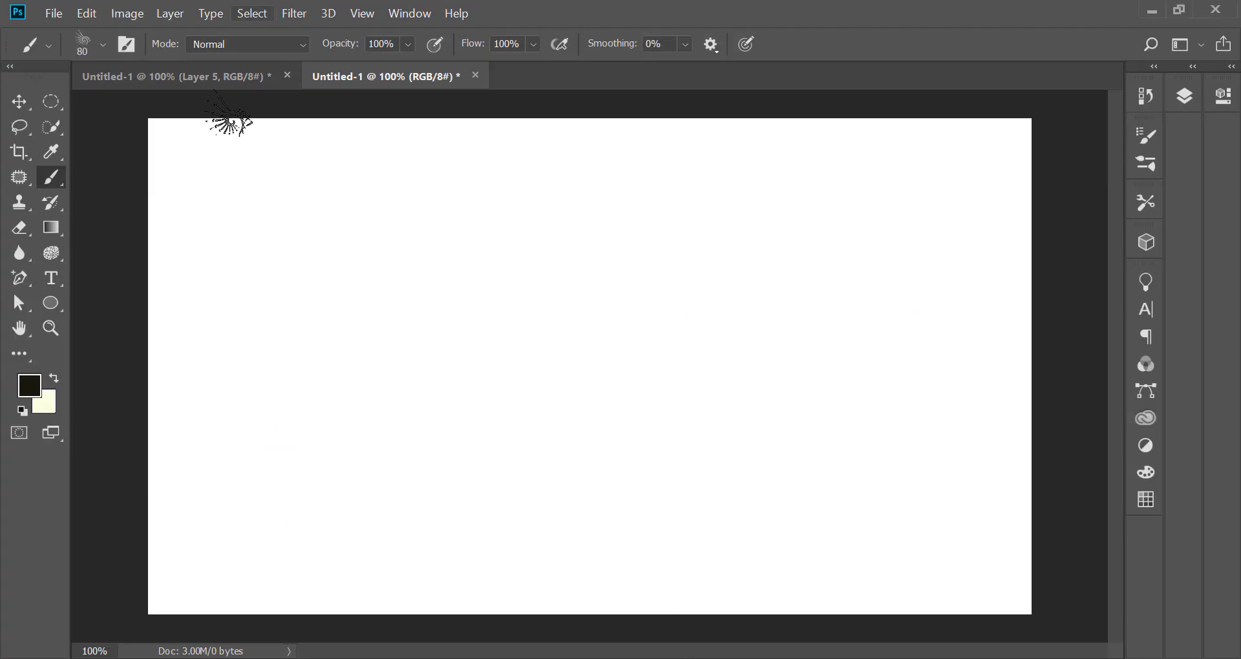
Open Brushes in the Preset Manager via the Brush Preset picker's gear menu.
right_click(50, 176)
left_click(49, 177)
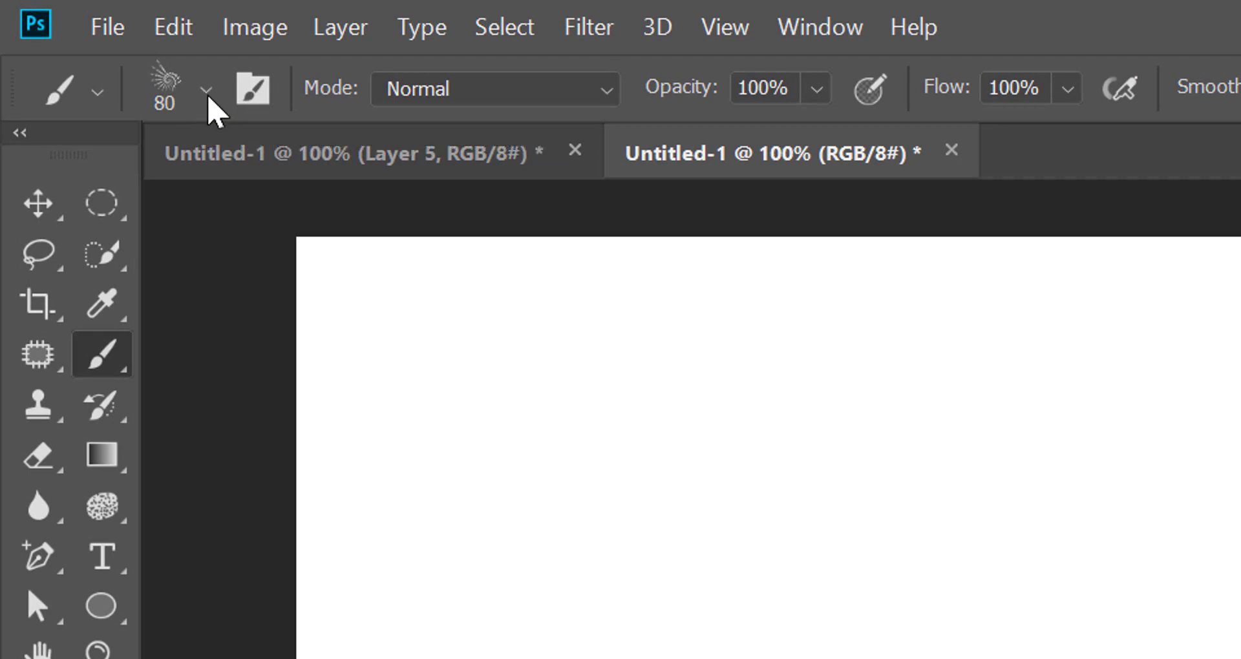
left_click(207, 94)
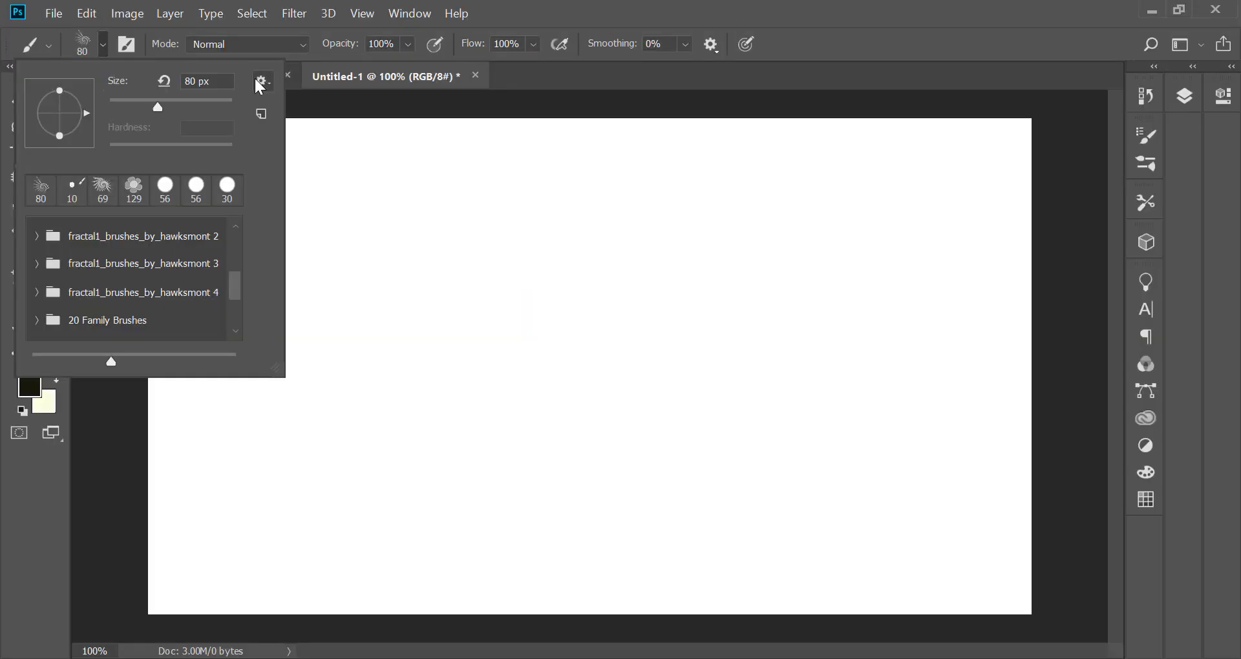
left_click(261, 80)
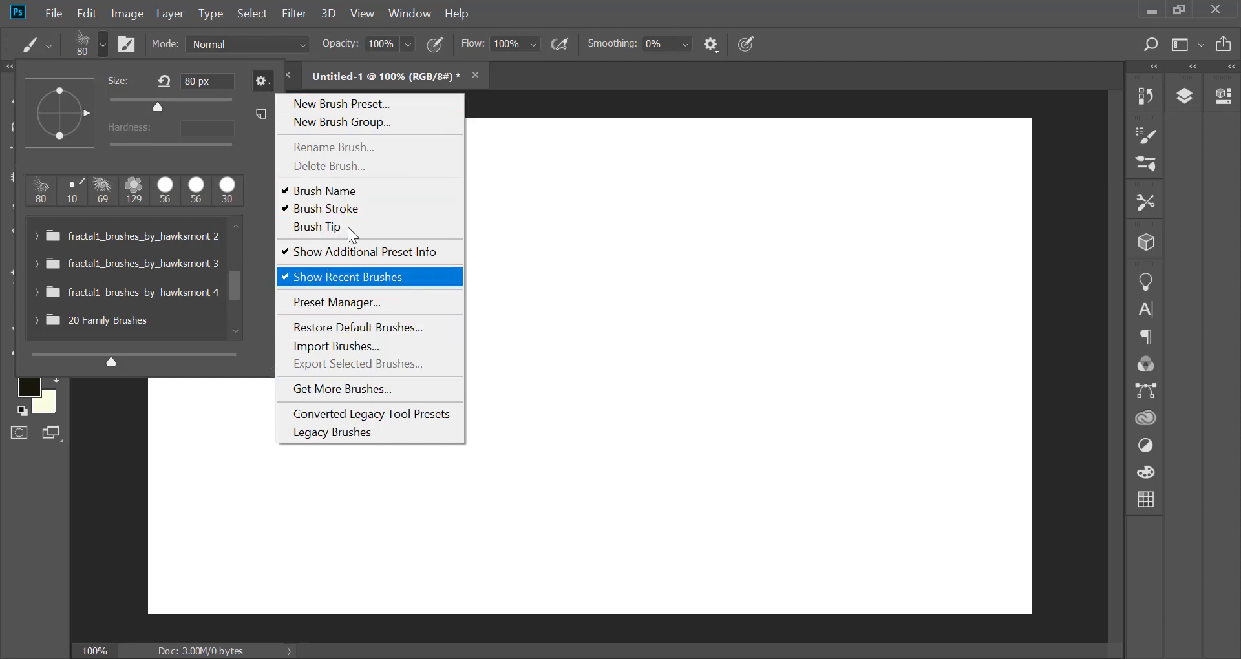
left_click(340, 304)
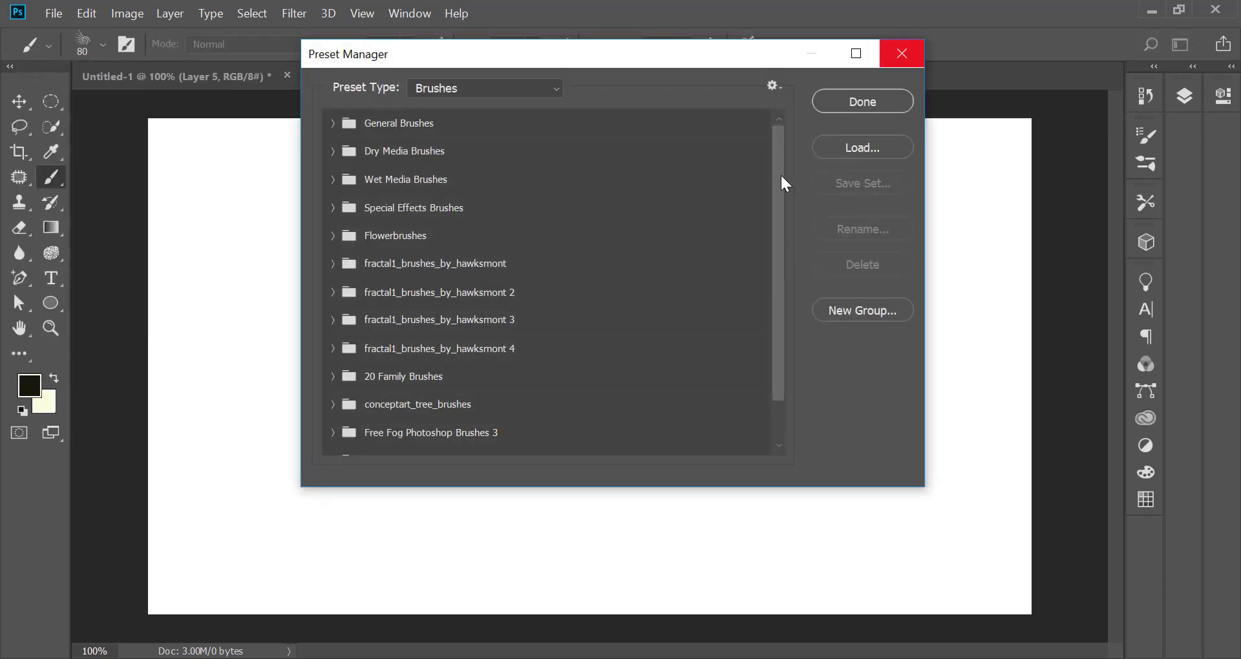
Load the conceptart_tree_brushes brush file from the Downloads folder into the Preset Manager.
left_click(863, 146)
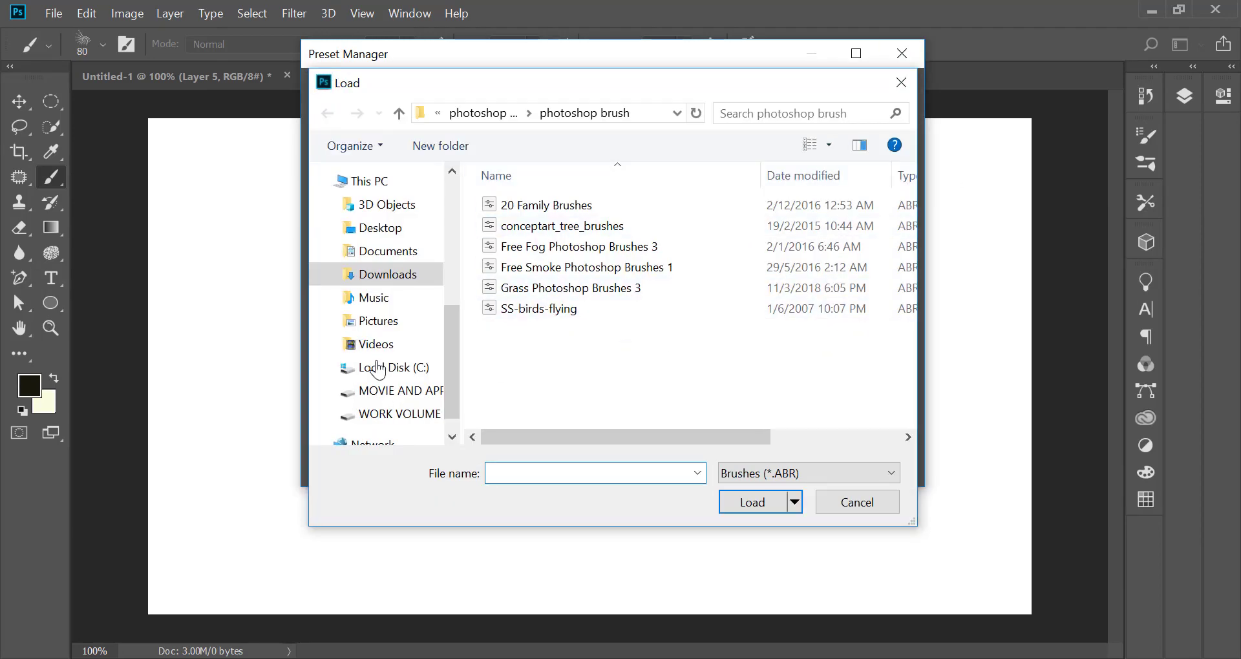
left_click(390, 229)
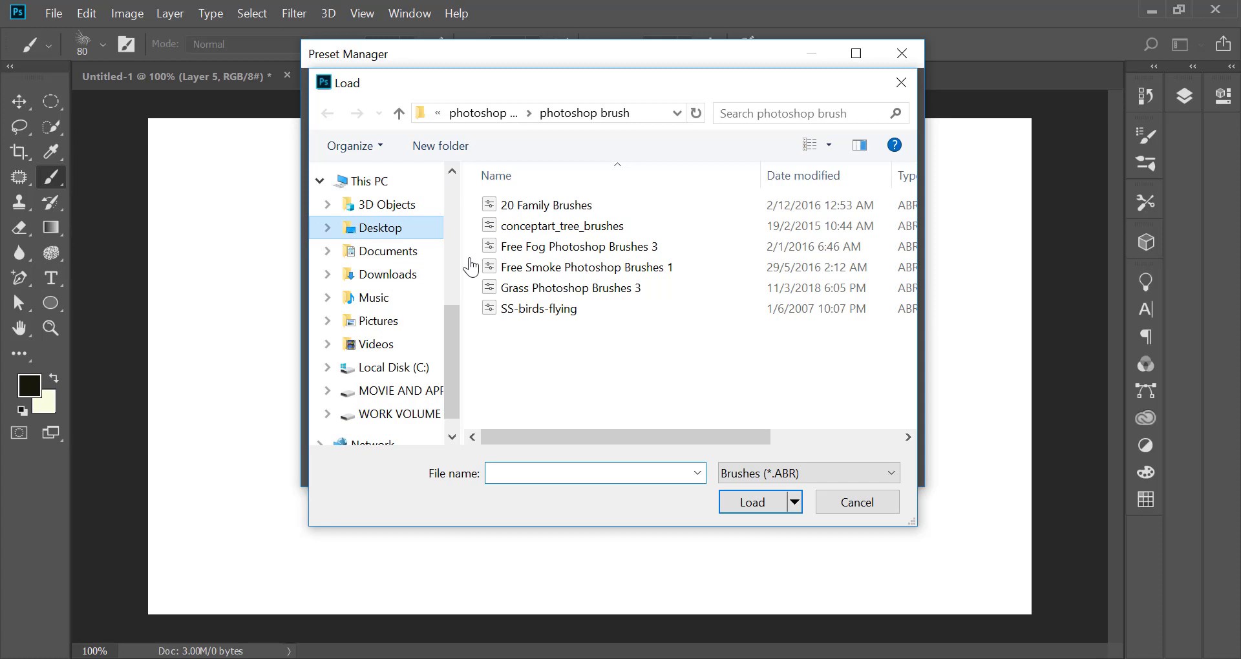
left_click(394, 276)
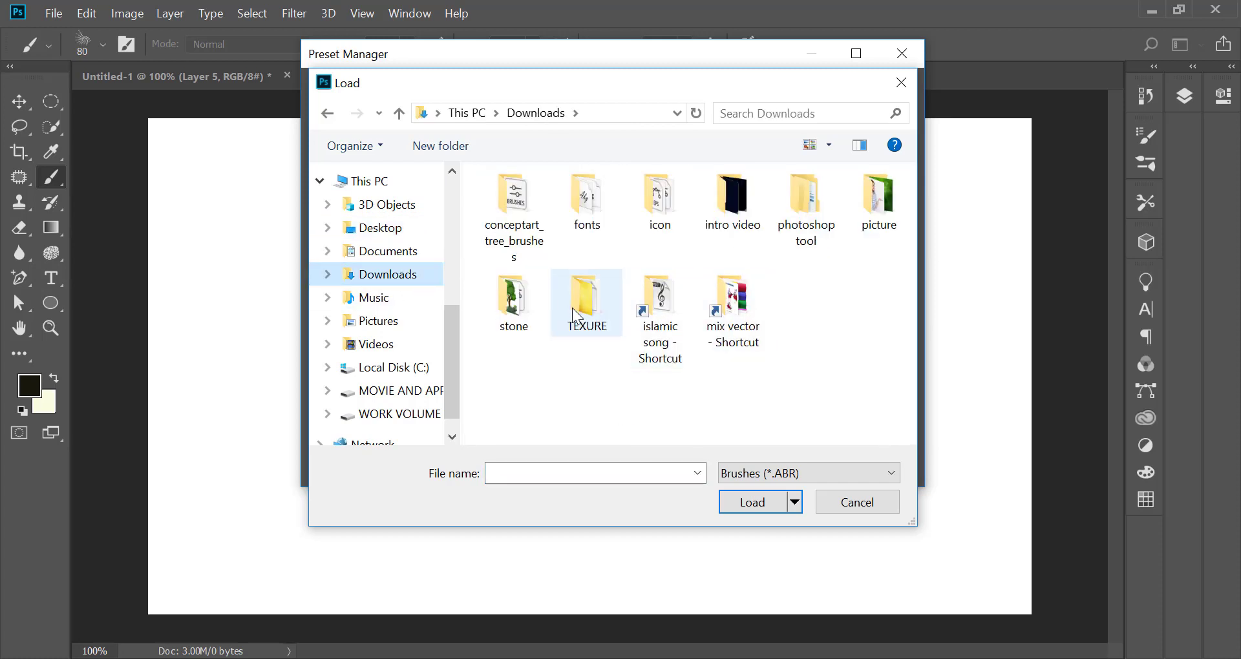
double_click(511, 212)
left_click(552, 232)
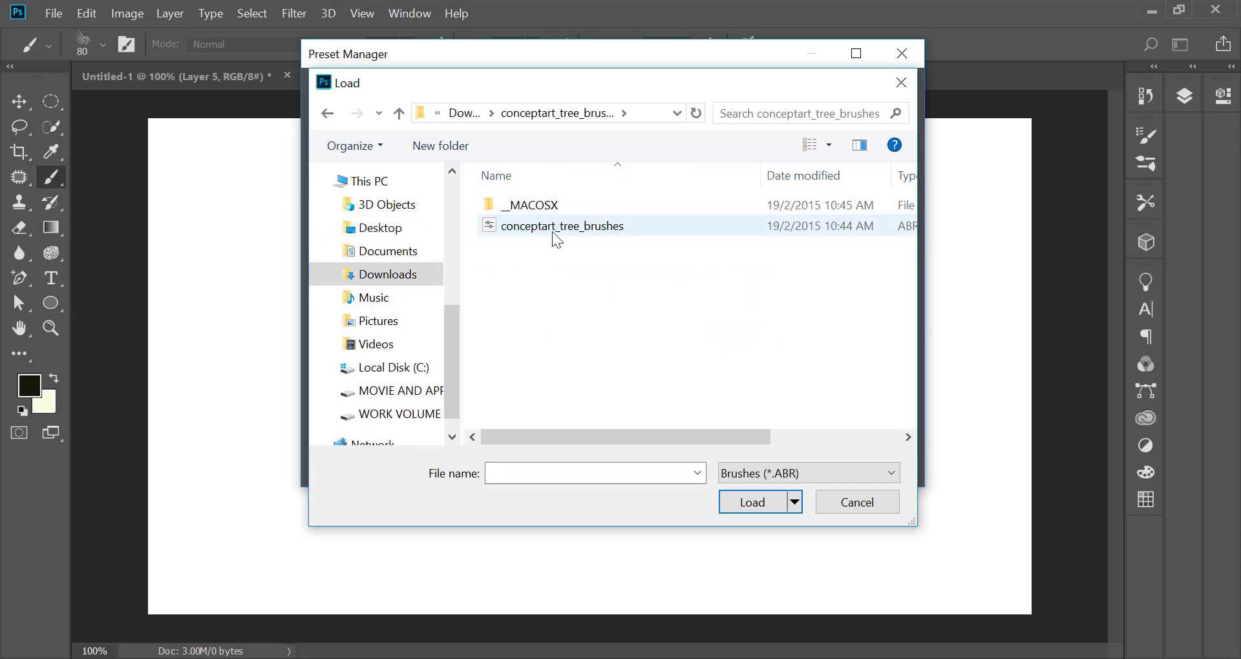
left_click(757, 506)
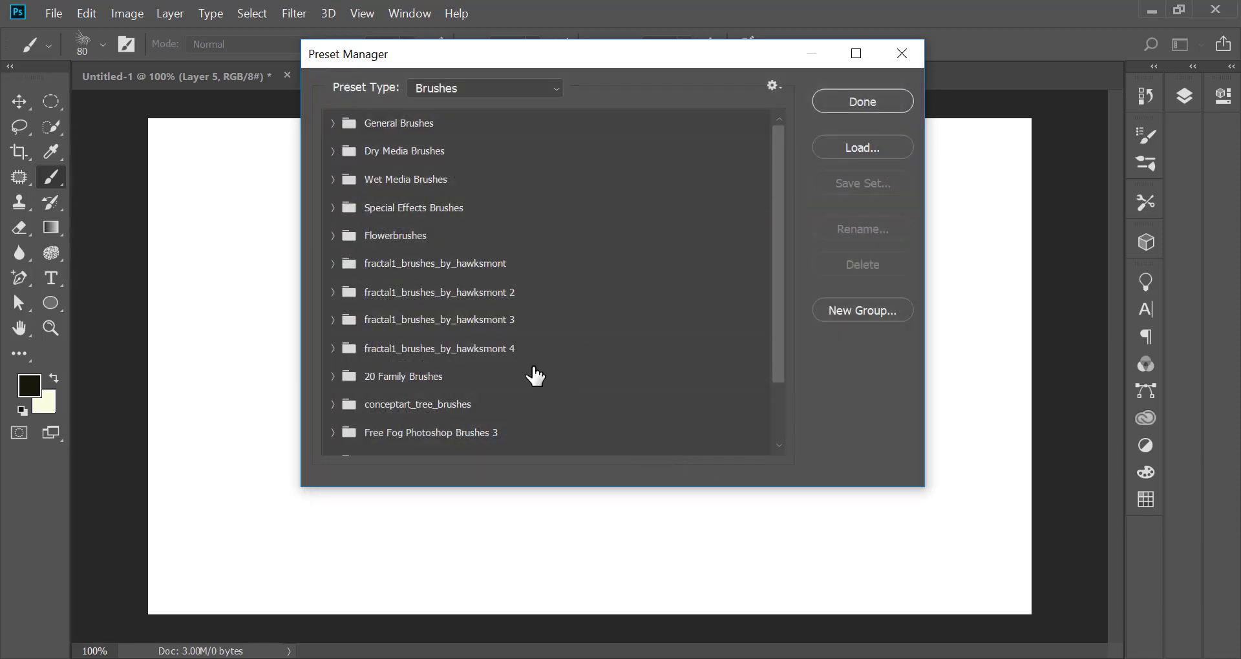
Expand the conceptart_tree_brushes 2 set to review its brushes, then collapse it.
scroll(532, 373, "down", 1)
scroll(532, 375, "down", 1)
scroll(526, 386, "down", 1)
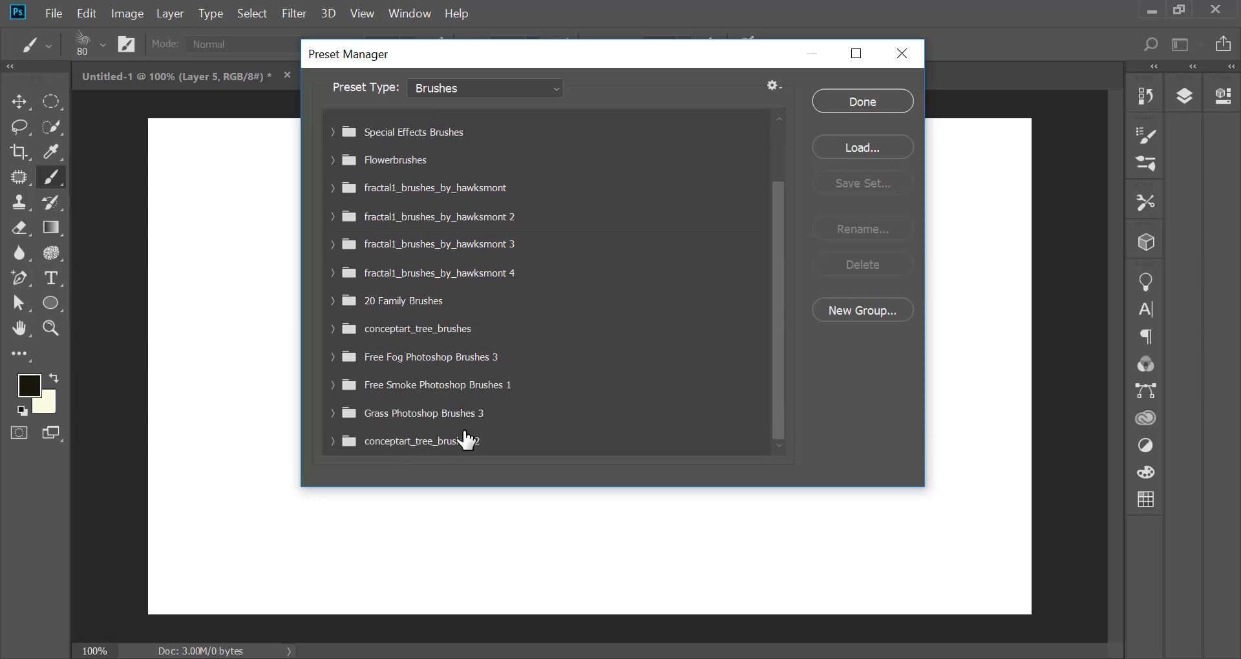
left_click(406, 443)
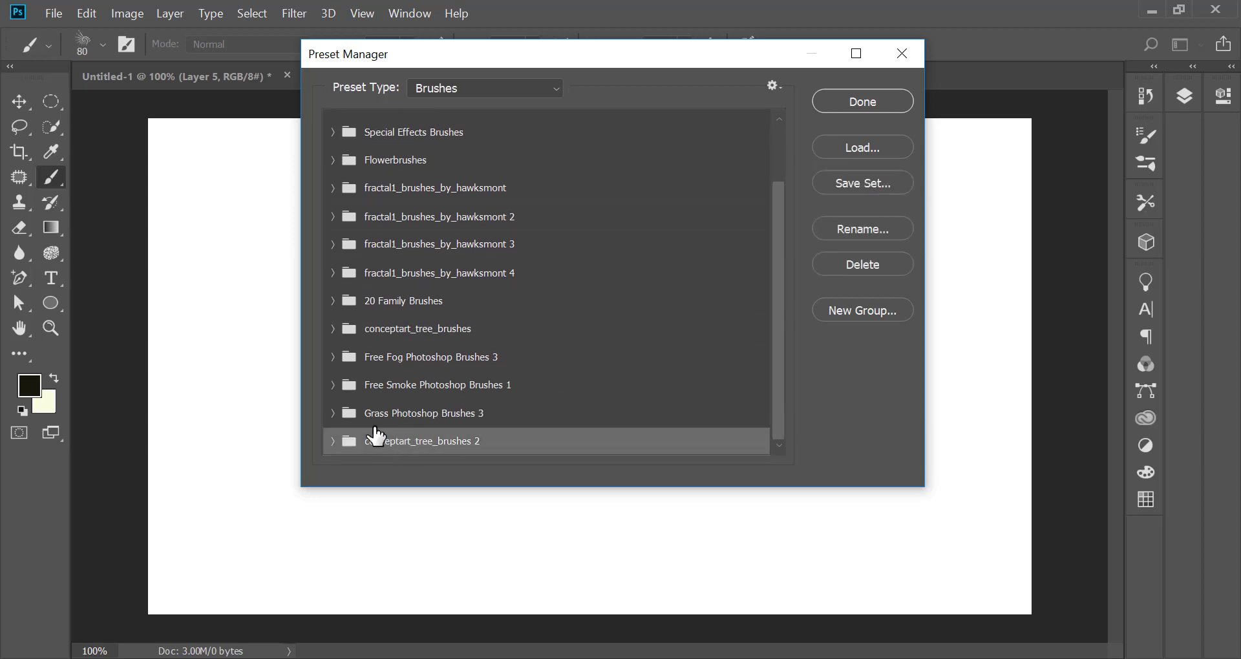
left_click(334, 442)
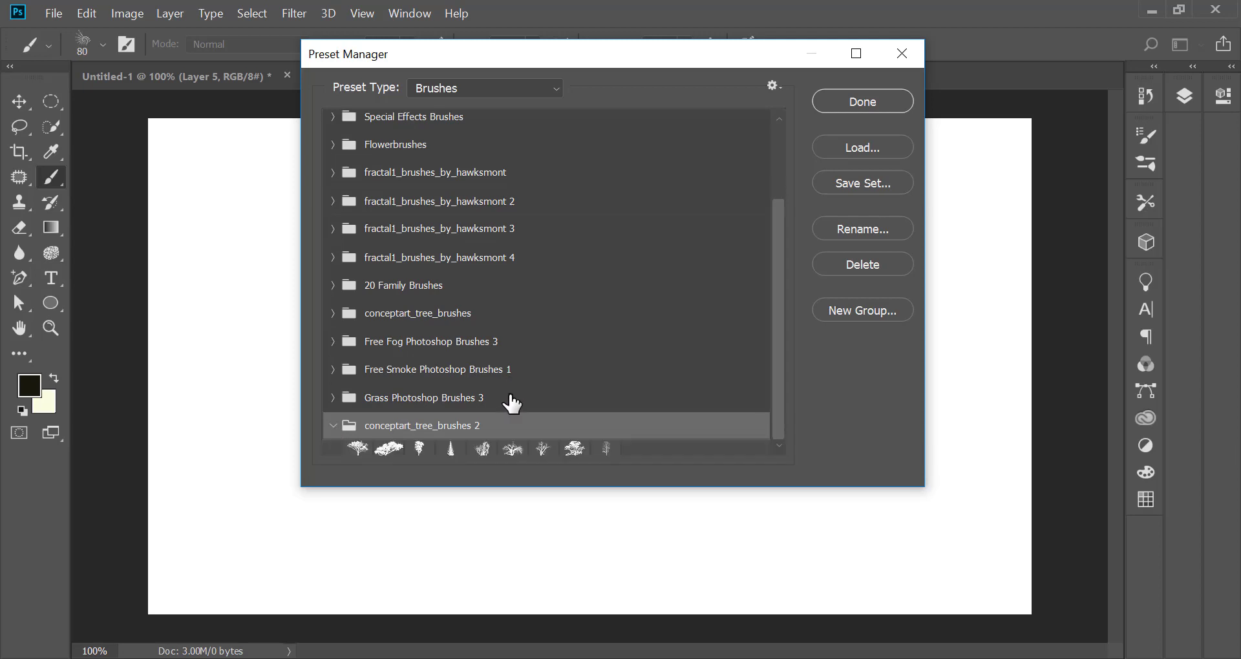
scroll(508, 399, "down", 1)
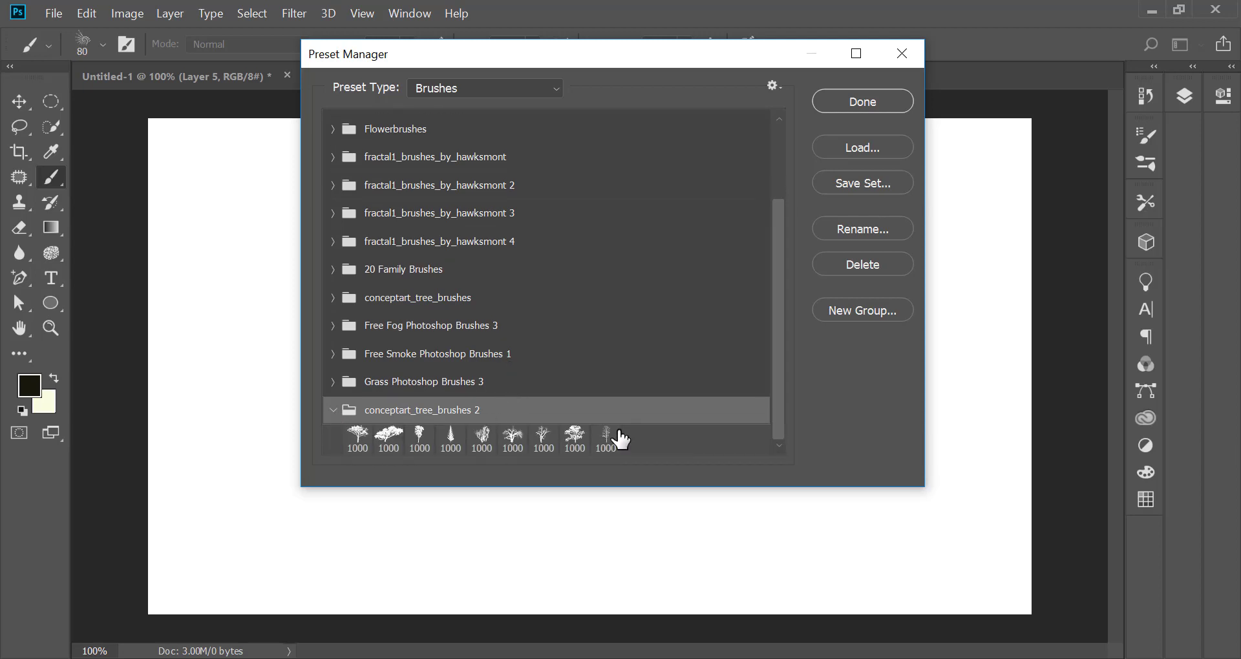
left_click(333, 411)
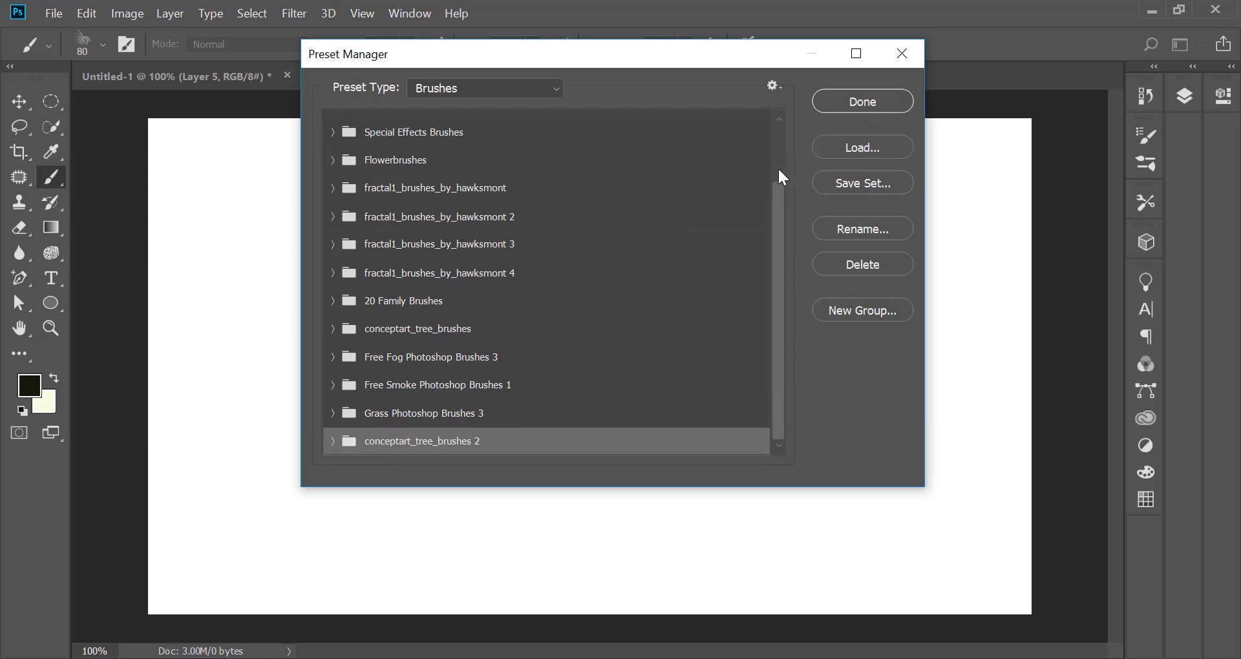
Load the SS-birds-flying brush file from the nested photoshop brush folder.
left_click(863, 148)
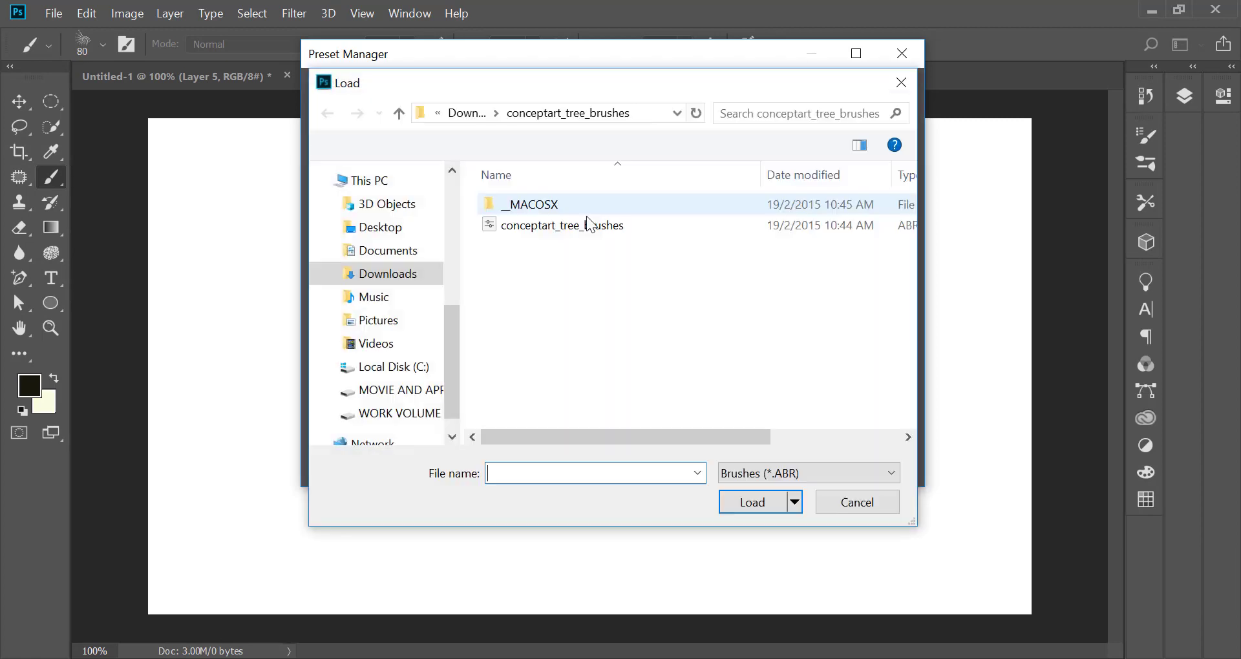
left_click(399, 114)
double_click(820, 238)
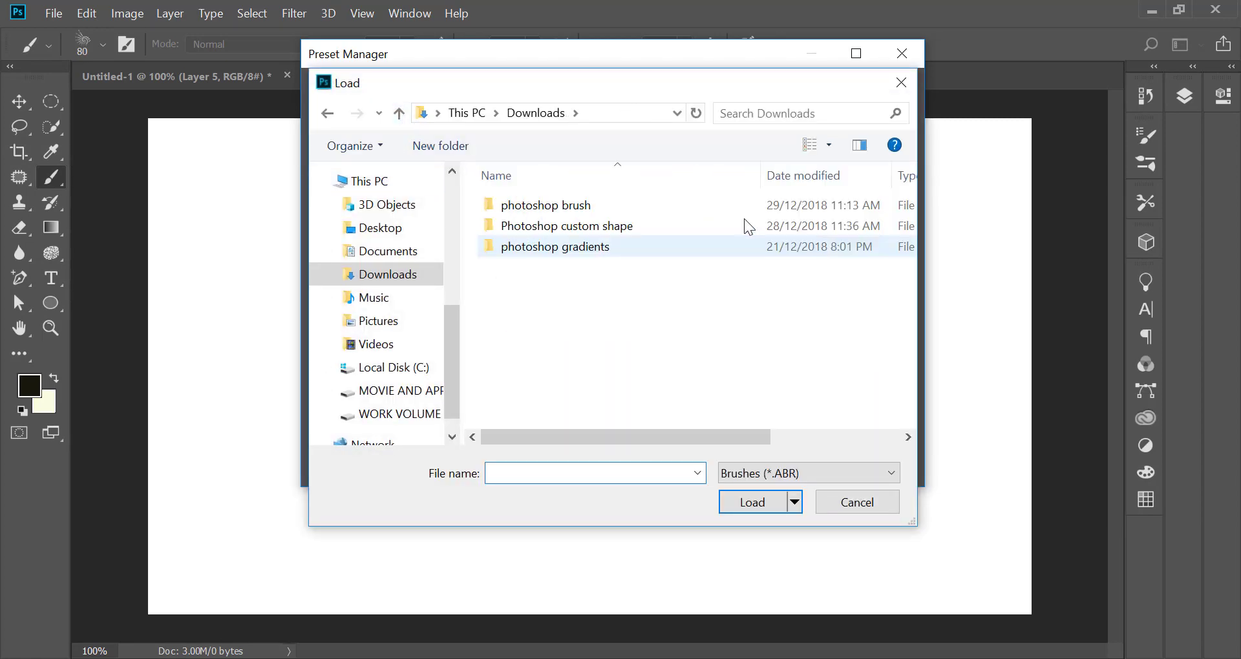
double_click(626, 196)
double_click(591, 211)
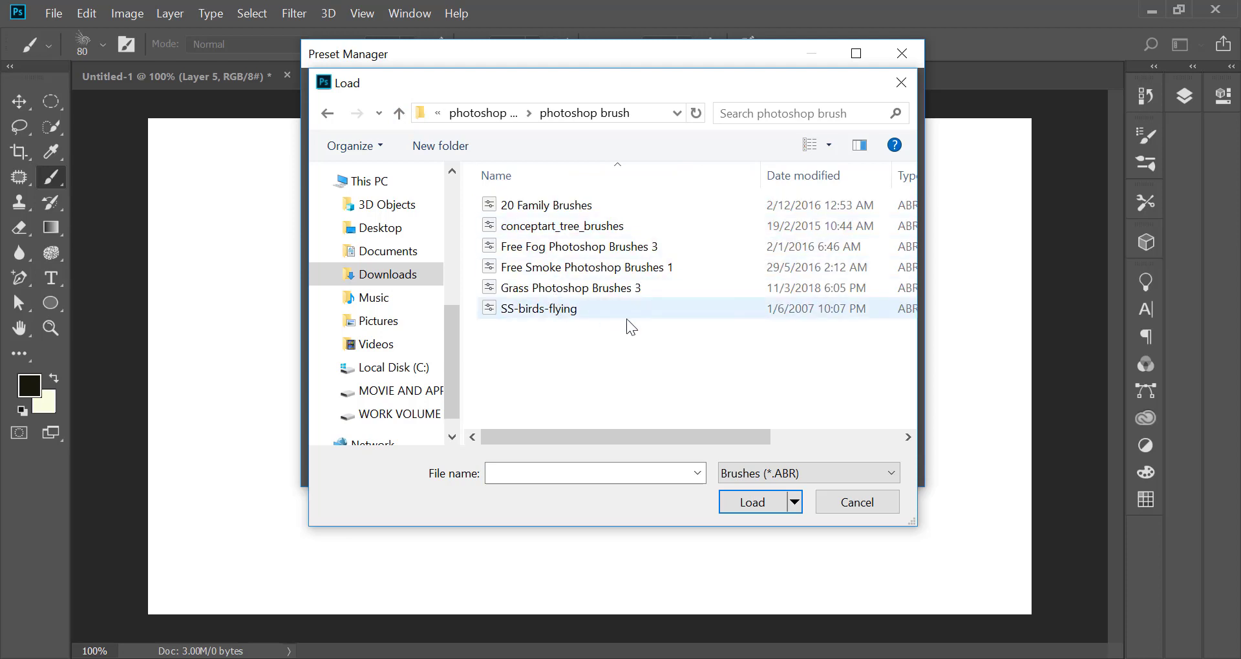
left_click(540, 308)
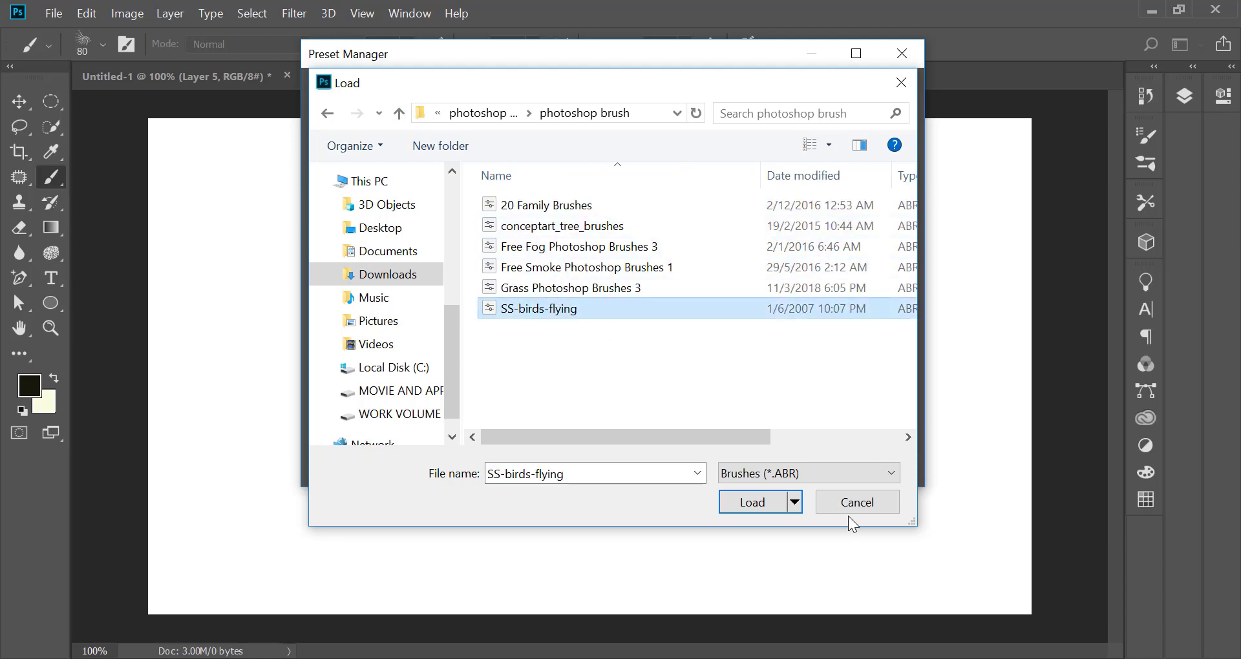
left_click(755, 509)
Expand the SS-birds-flying set to check its bird brushes, then close the Preset Manager.
scroll(569, 375, "down", 1)
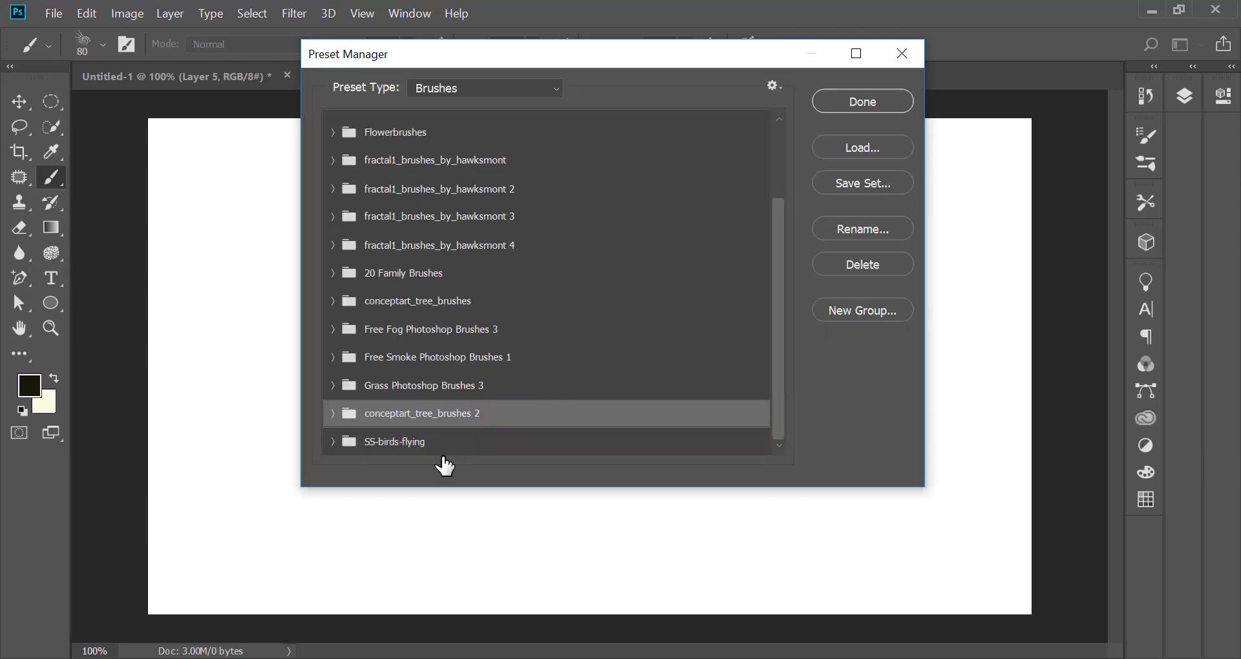
left_click(332, 441)
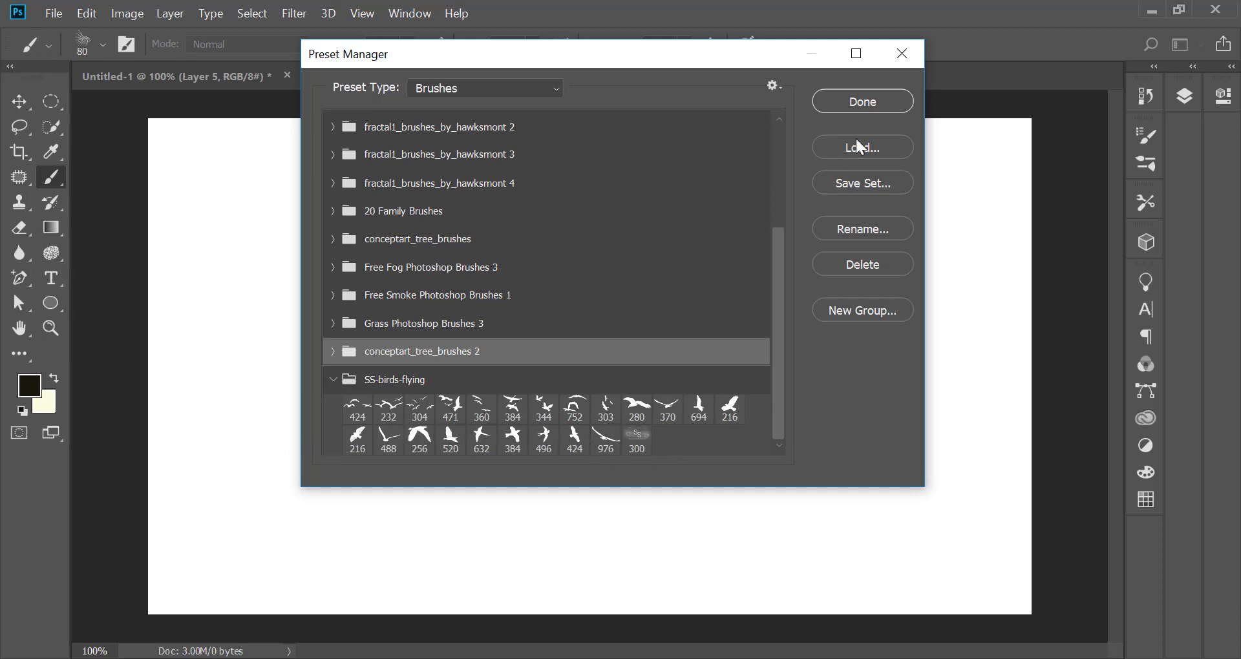
left_click(883, 102)
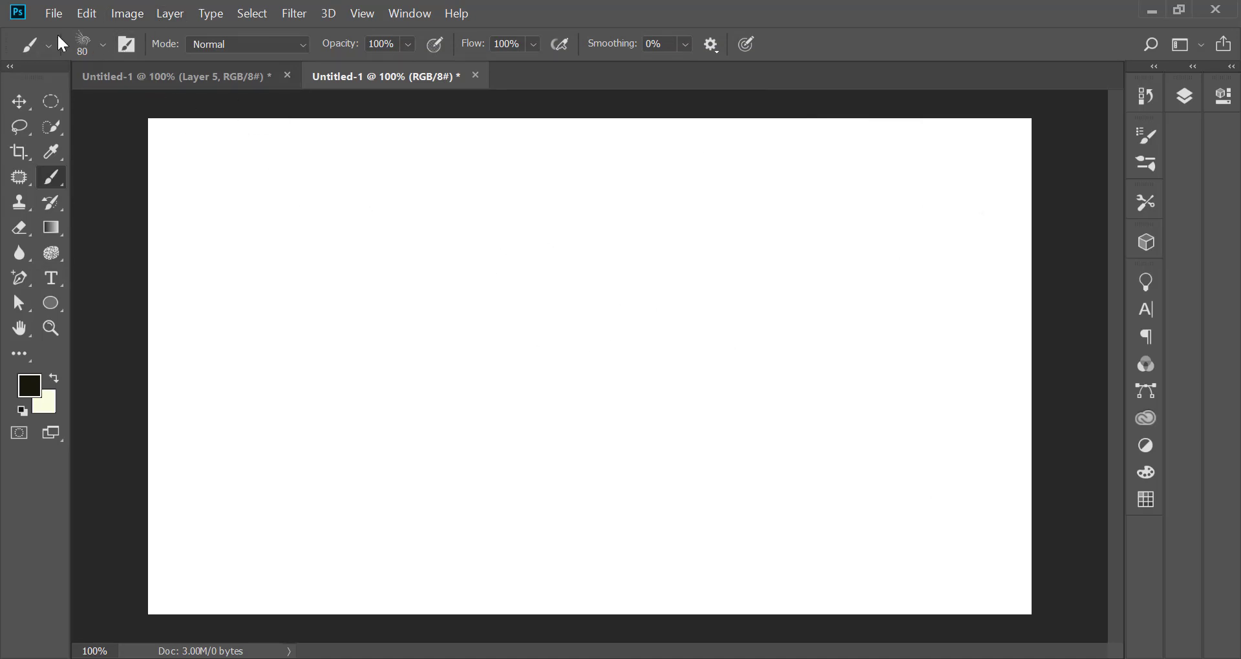
Scroll the Brush Settings tip grid down to the new bird brushes, then close the panel.
left_click(1143, 137)
scroll(1012, 223, "down", 1)
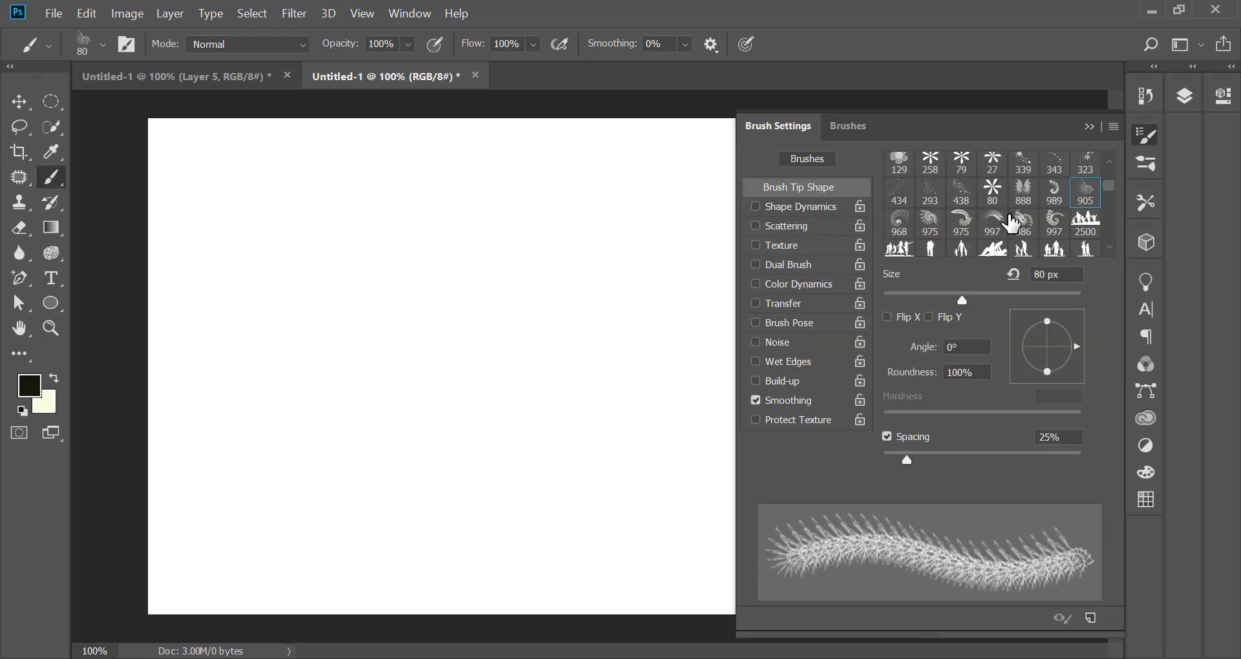
scroll(1012, 223, "down", 1)
scroll(1012, 223, "down", 1)
scroll(1013, 223, "down", 1)
scroll(1012, 223, "down", 1)
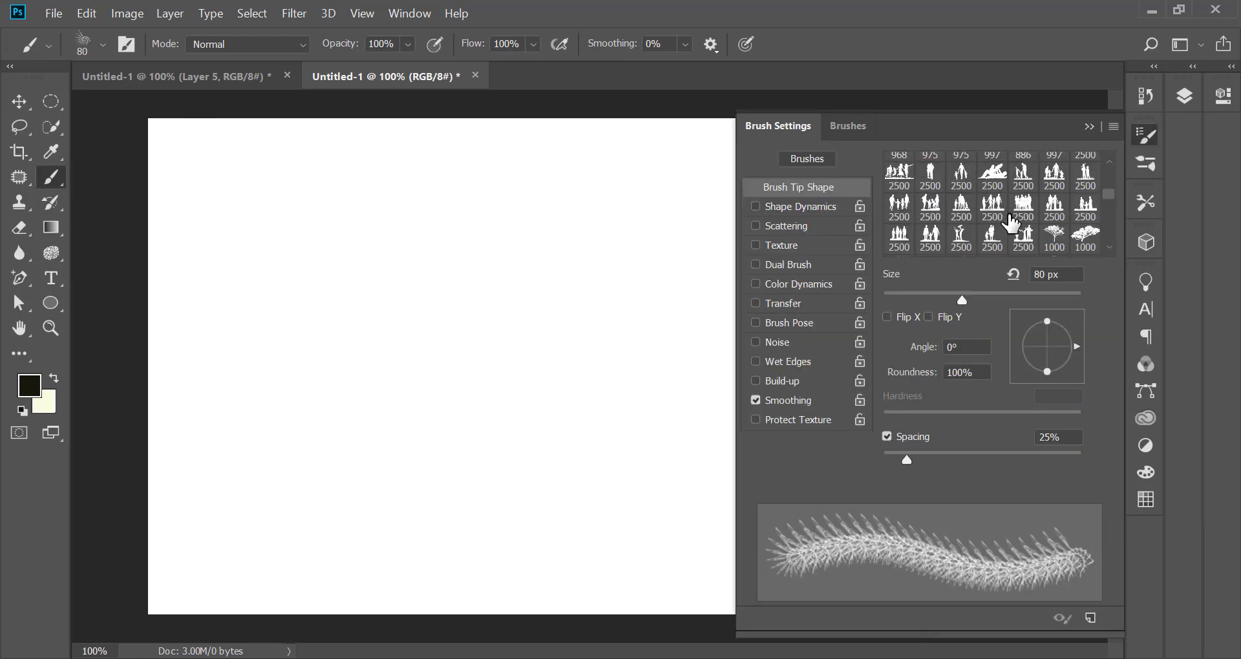
scroll(1013, 223, "down", 1)
scroll(1086, 227, "down", 1)
scroll(1047, 213, "down", 1)
scroll(983, 220, "down", 1)
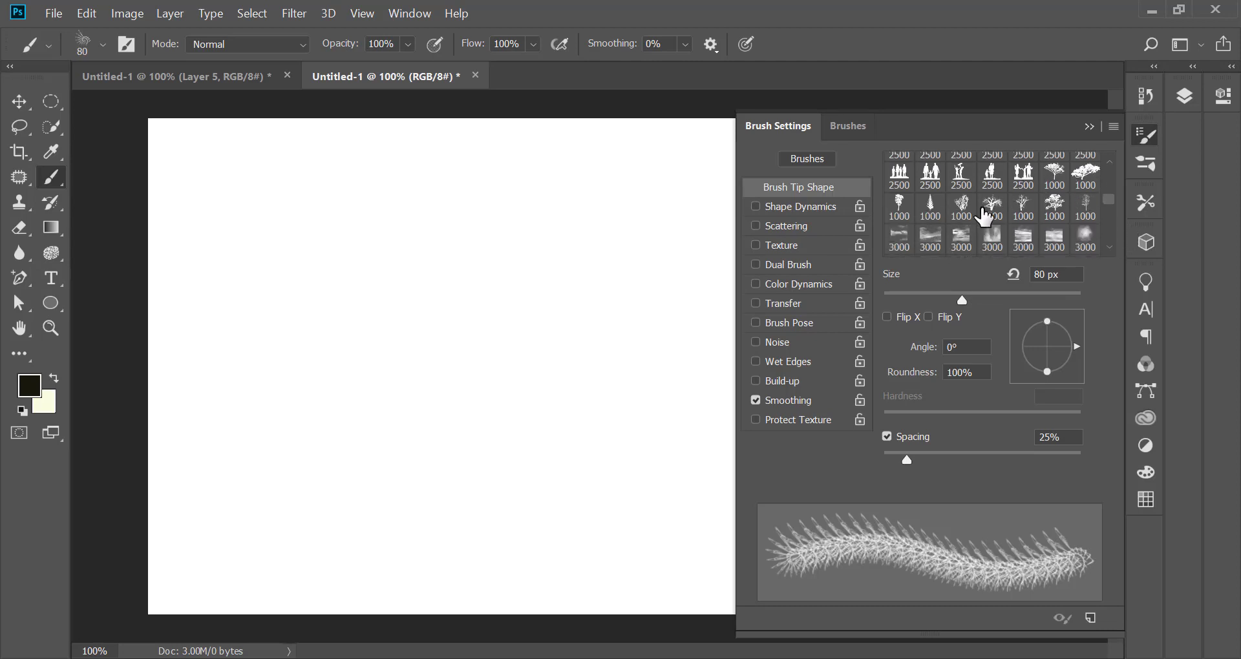
scroll(1088, 208, "down", 1)
scroll(1079, 219, "down", 1)
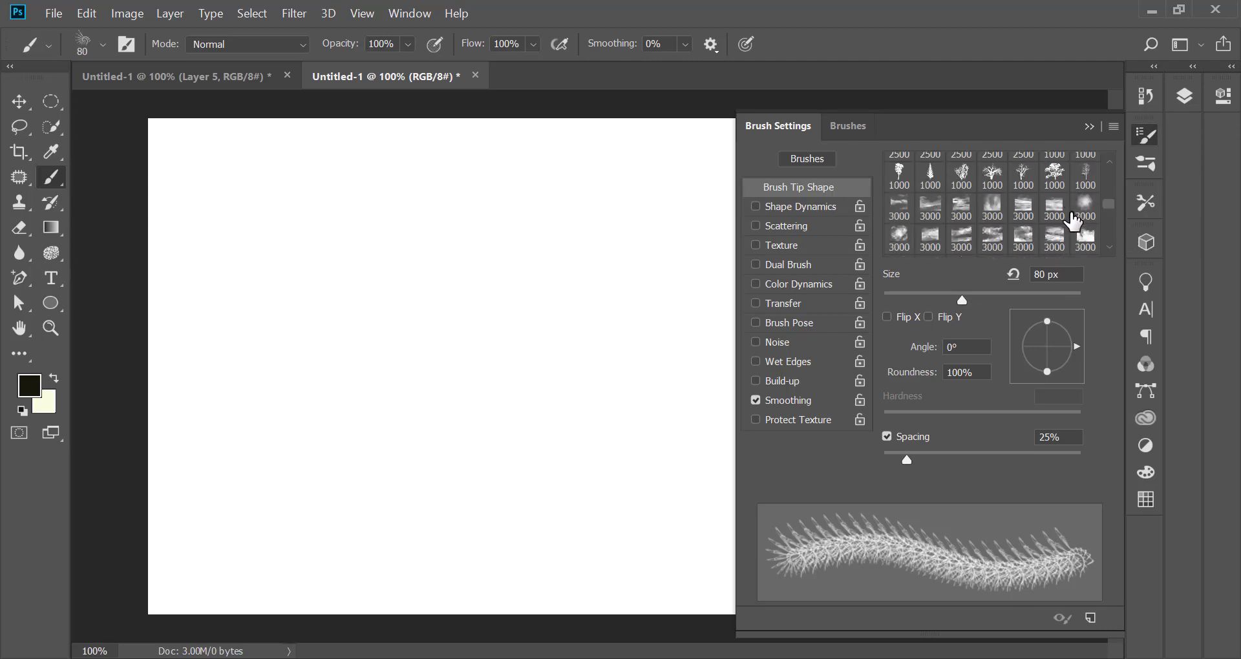
scroll(1069, 223, "down", 1)
scroll(1057, 226, "down", 1)
scroll(1041, 229, "down", 1)
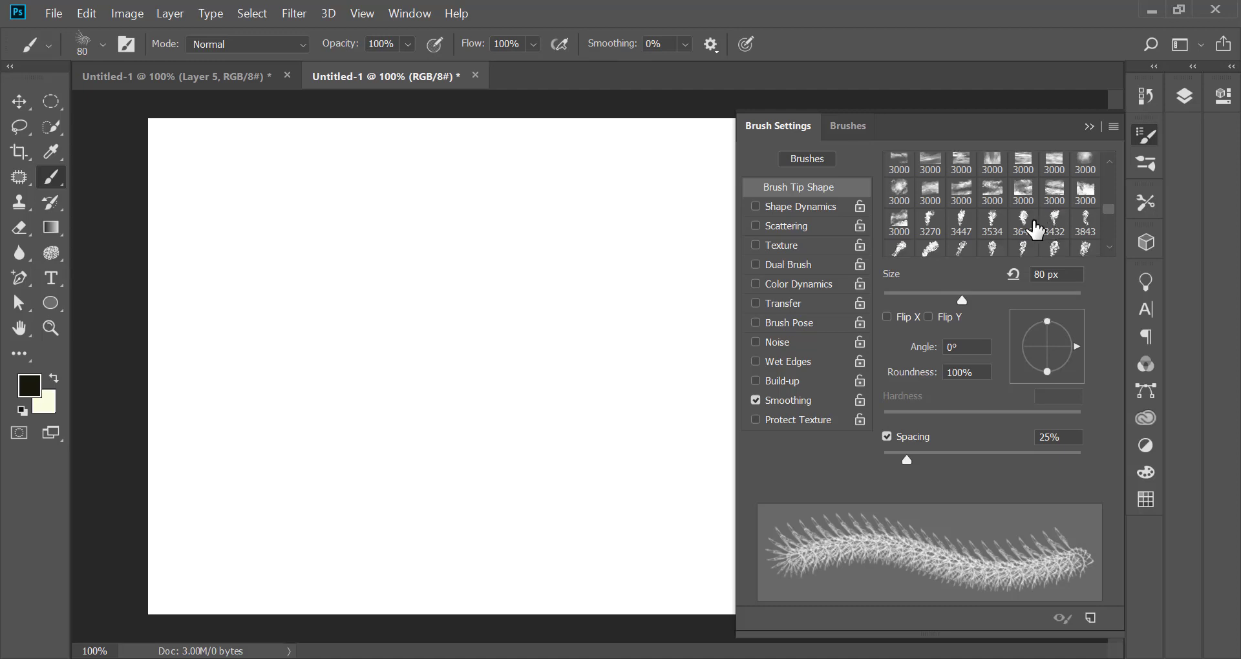
scroll(1034, 230, "down", 1)
scroll(1060, 226, "down", 1)
scroll(1109, 219, "down", 1)
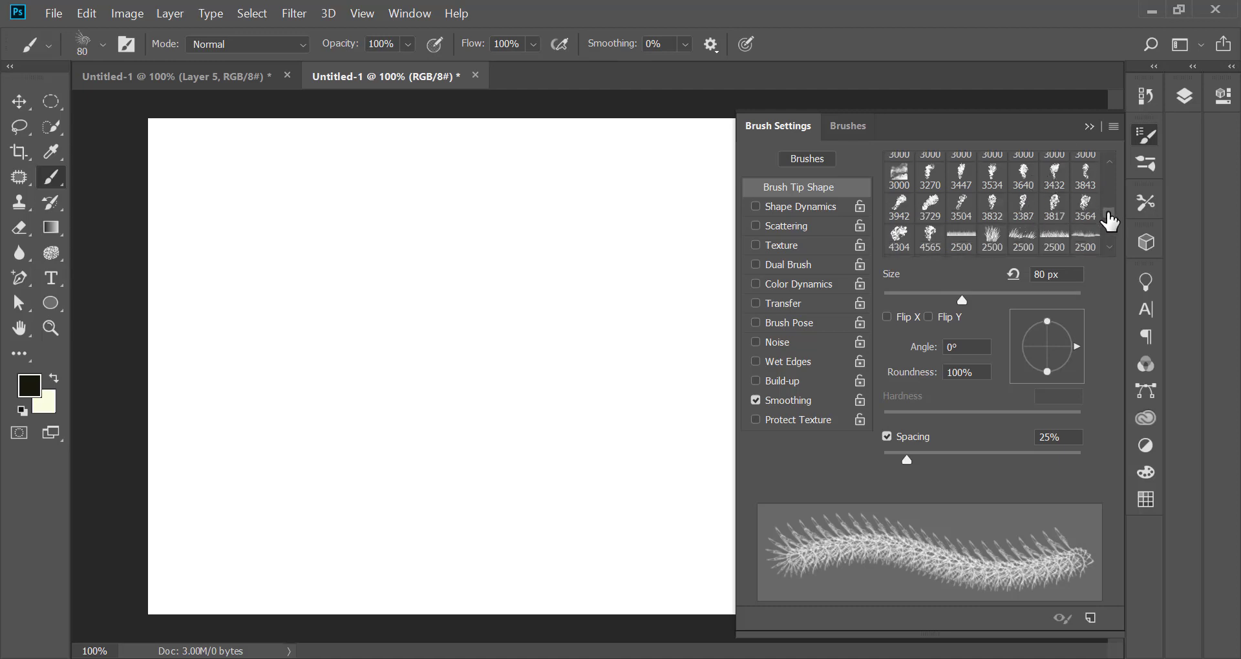
scroll(989, 231, "down", 1)
scroll(989, 231, "down", 1)
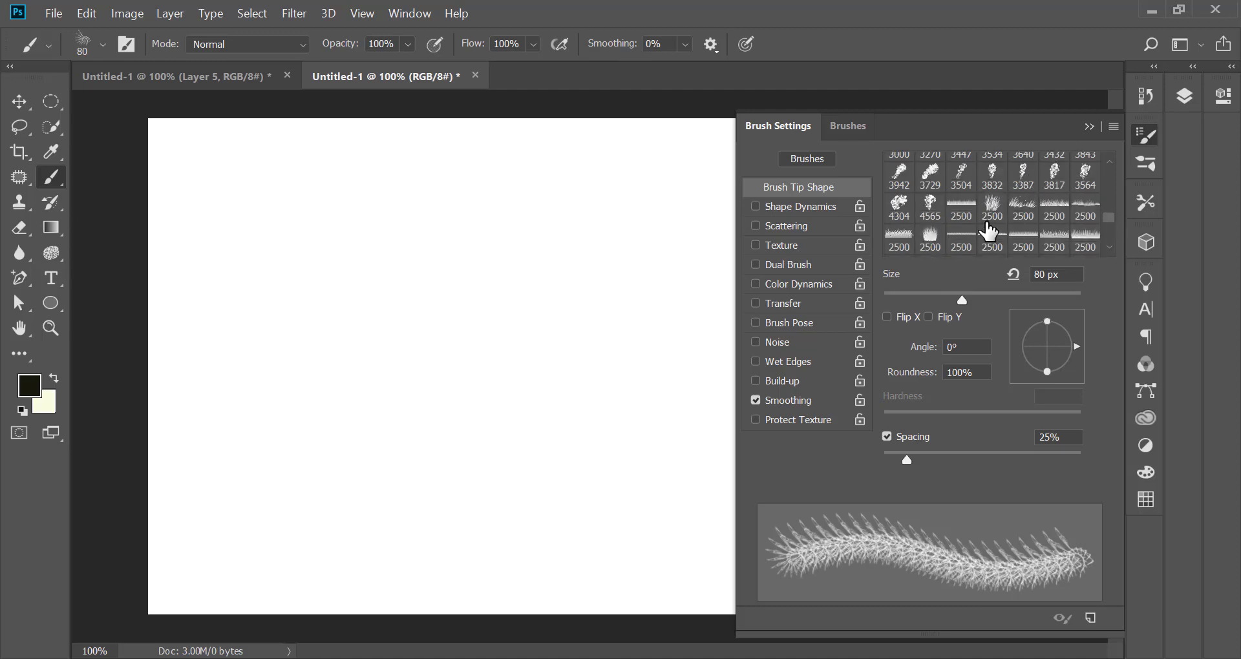
scroll(989, 231, "down", 2)
scroll(1034, 226, "down", 1)
scroll(1046, 221, "down", 1)
scroll(1047, 217, "down", 1)
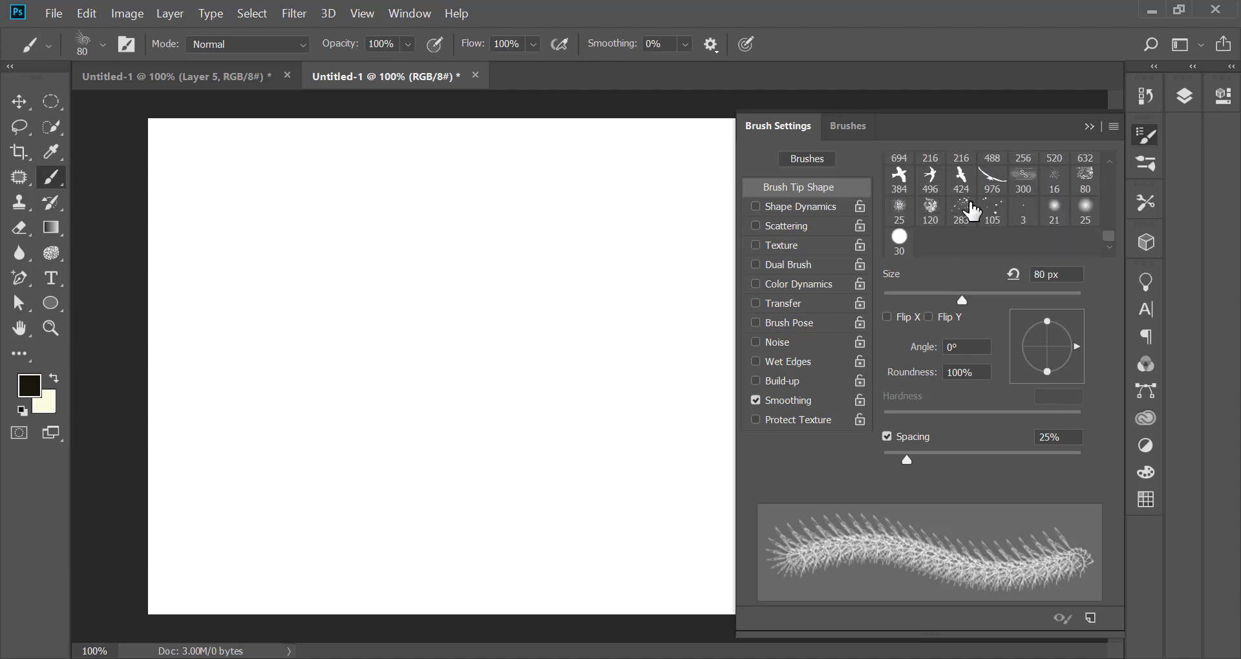
scroll(1048, 210, "down", 1)
scroll(1028, 197, "up", 1)
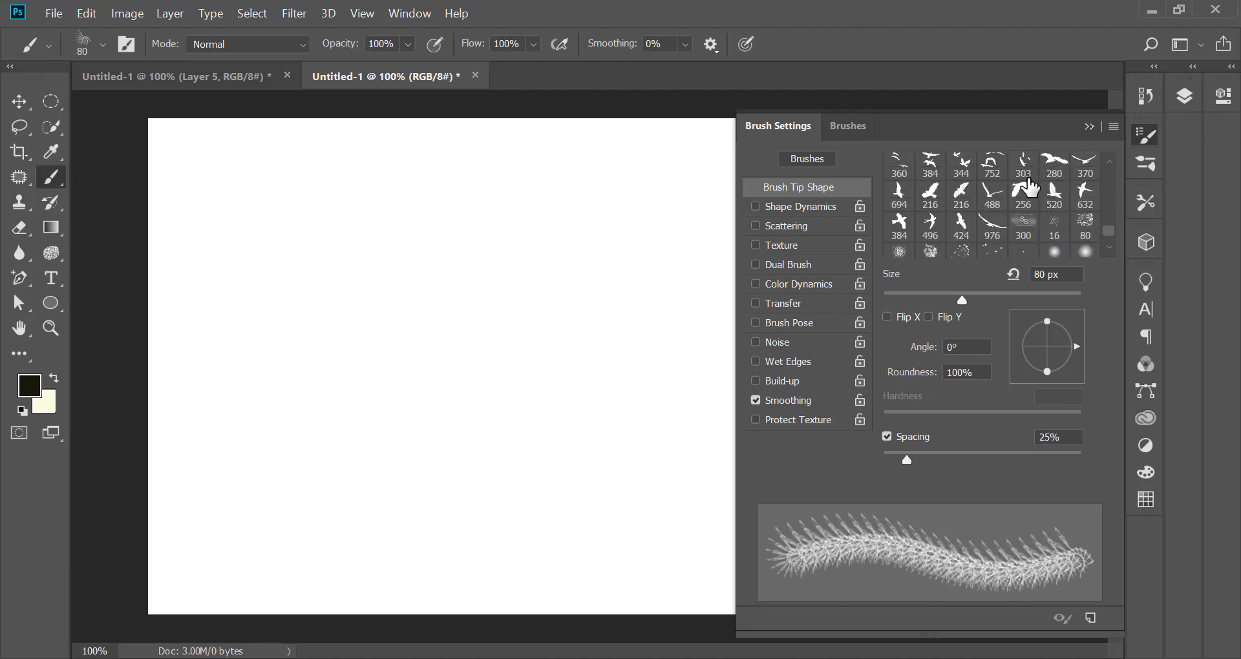
left_click(1089, 126)
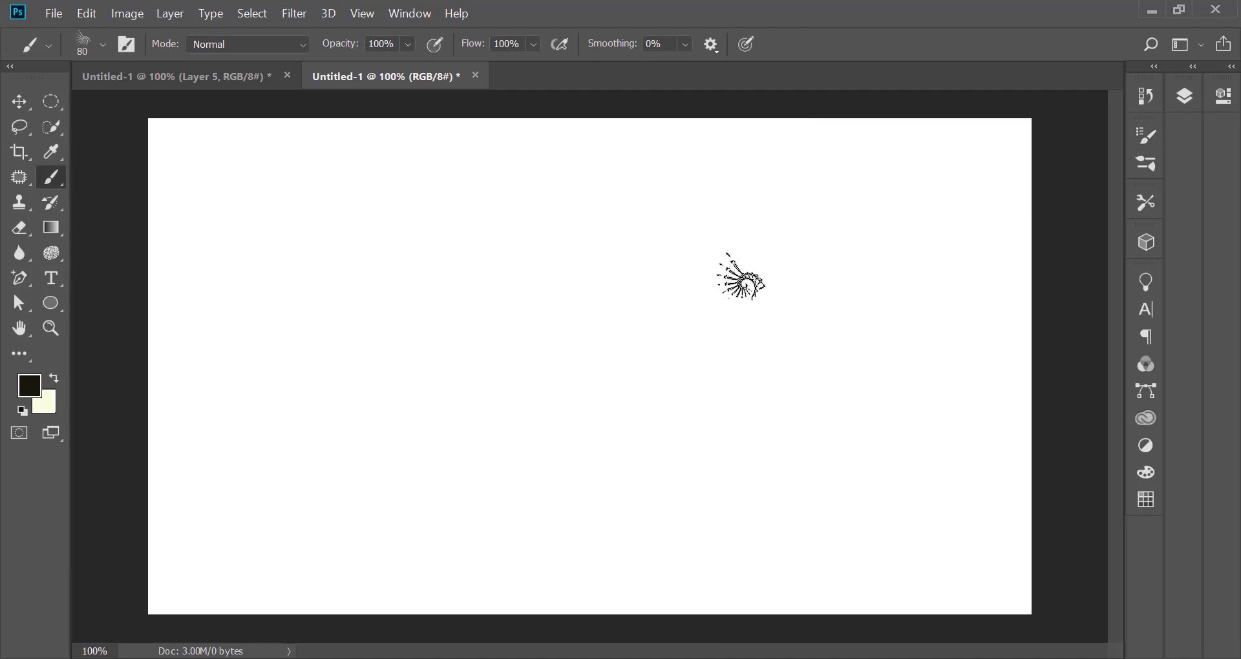
Draw a wide rectangle across the bottom of the canvas with the Rectangle Tool.
left_click(1188, 100)
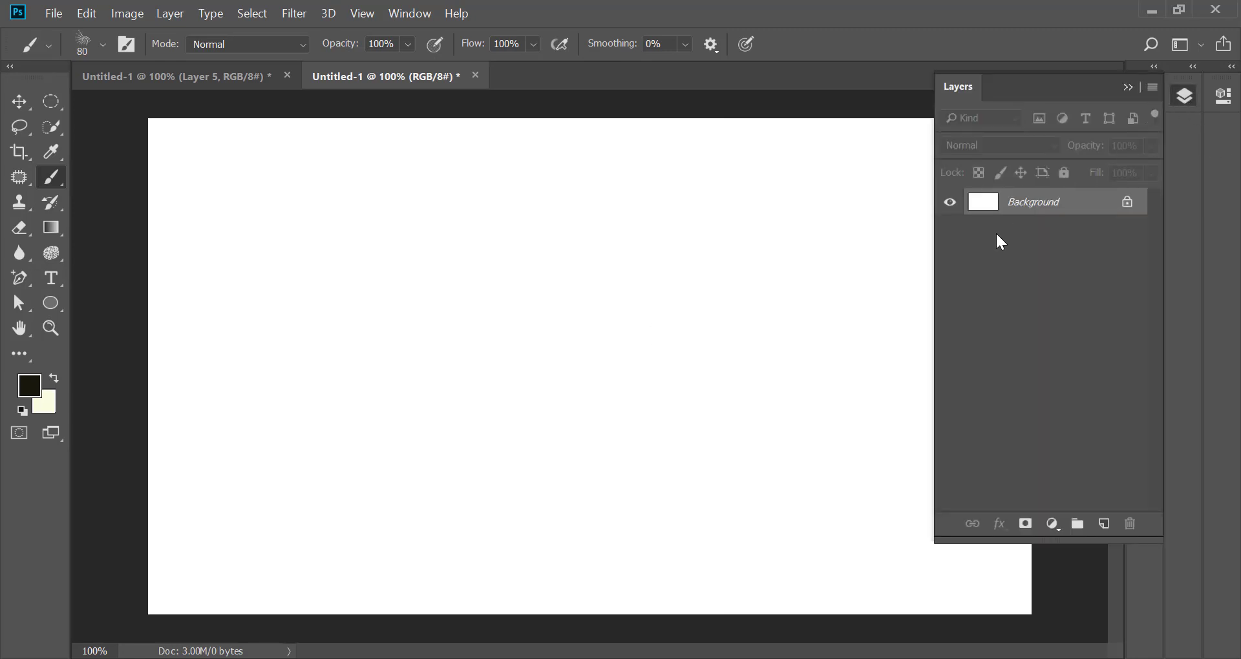
left_click(1125, 88)
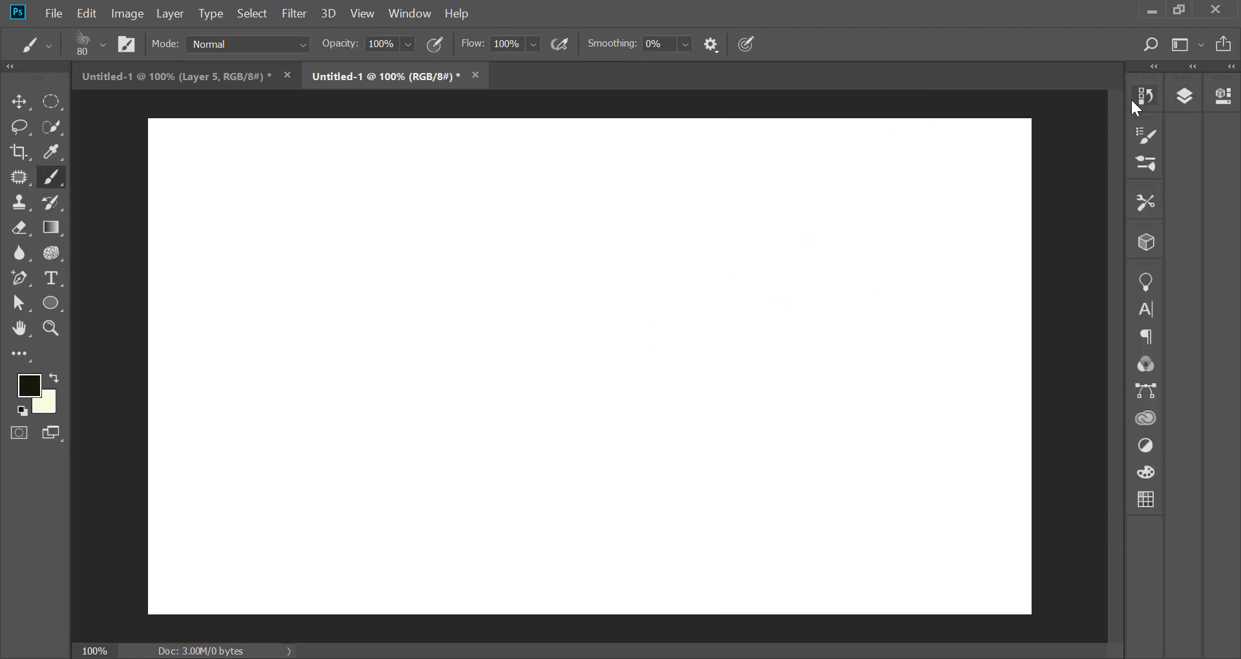
right_click(52, 305)
left_click(105, 299)
right_click(56, 309)
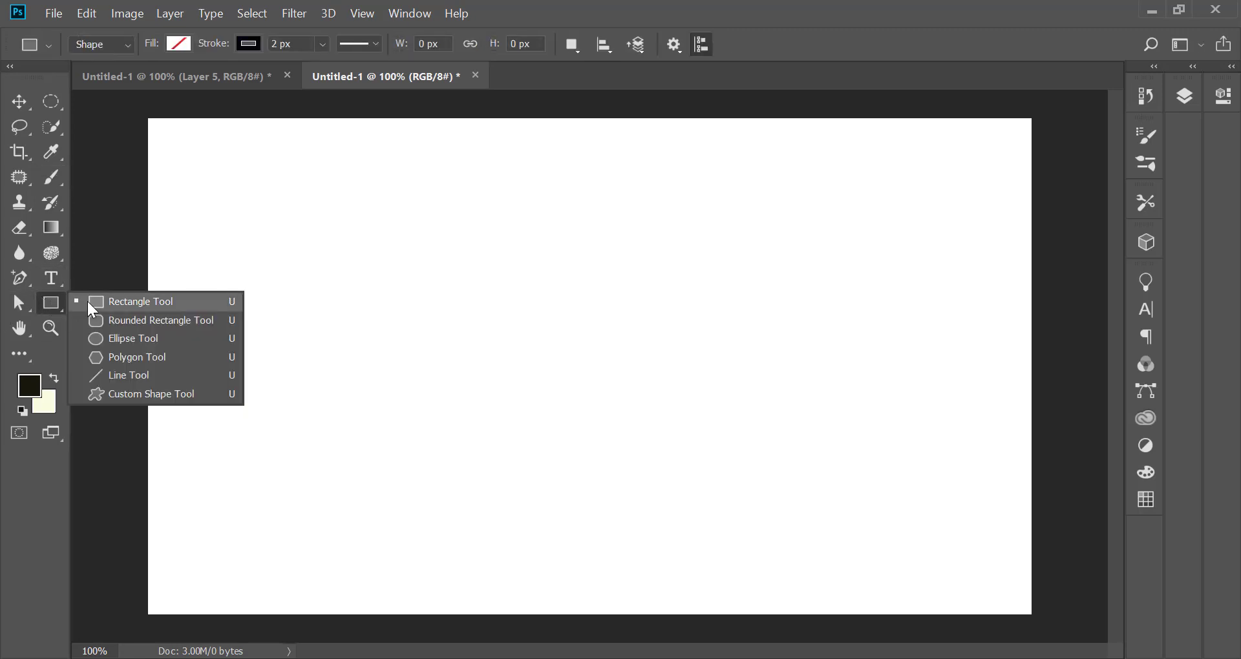
left_click(86, 300)
left_click_drag(125, 534, 1055, 616)
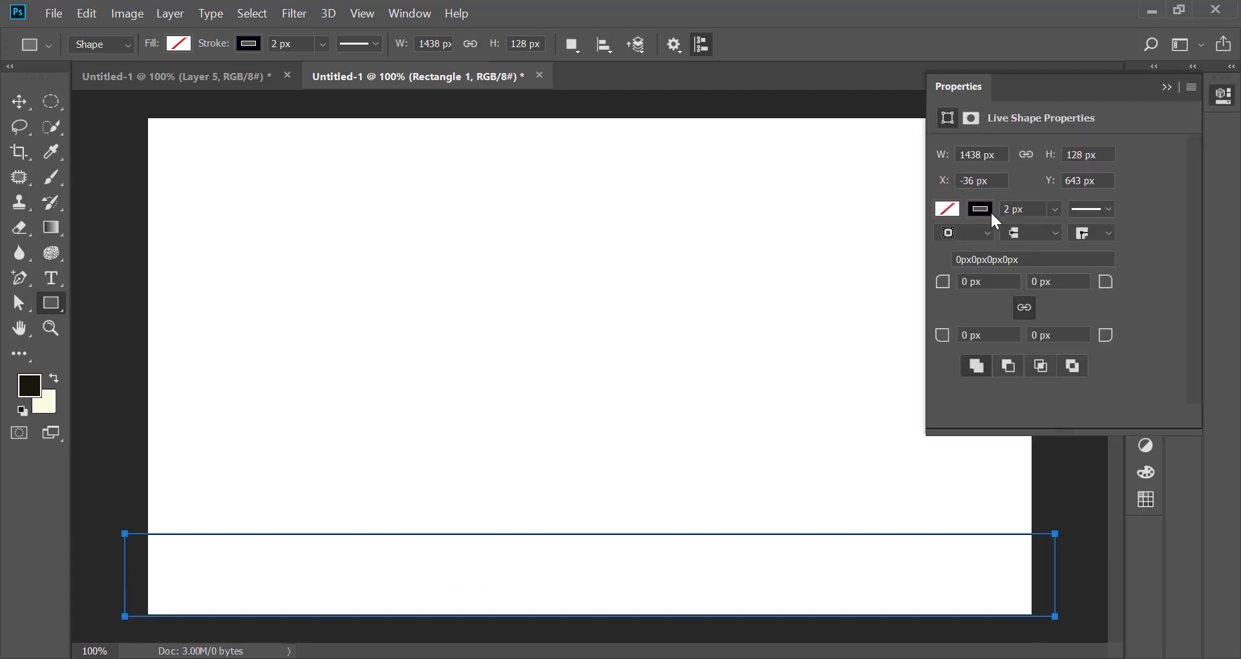
Give the ground rectangle no stroke and a solid black fill.
left_click(987, 209)
left_click(958, 244)
left_click(950, 209)
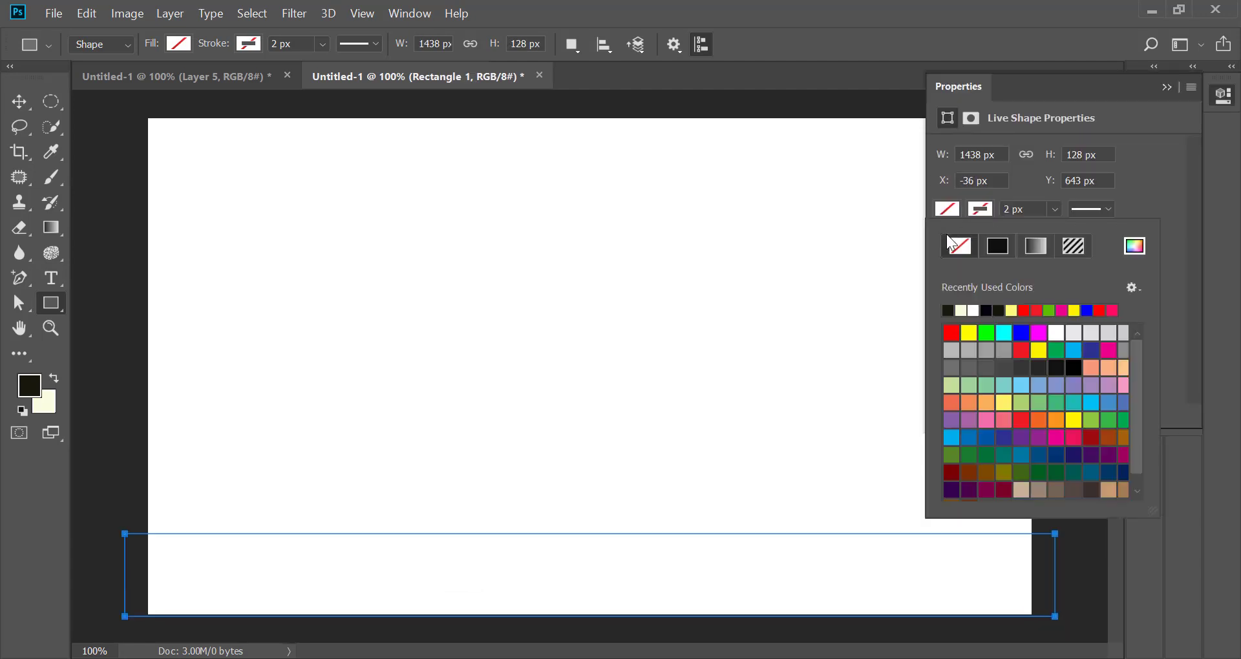
left_click(947, 309)
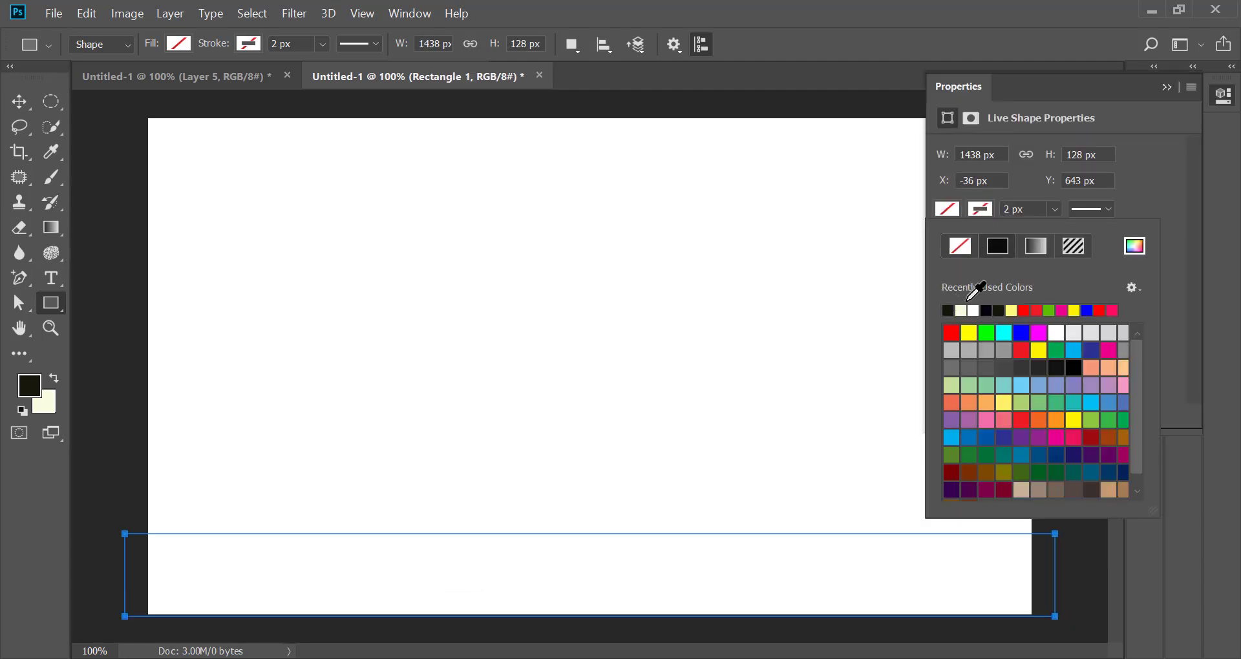
left_click(1171, 101)
left_click(1167, 87)
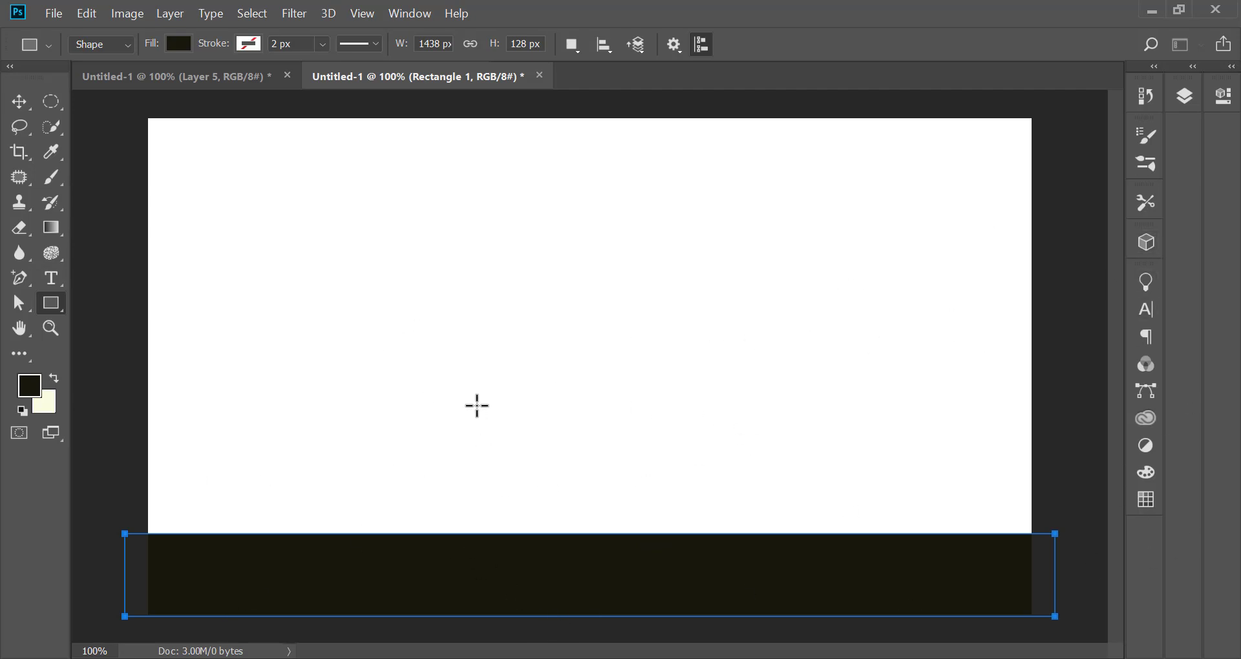
left_click(51, 176)
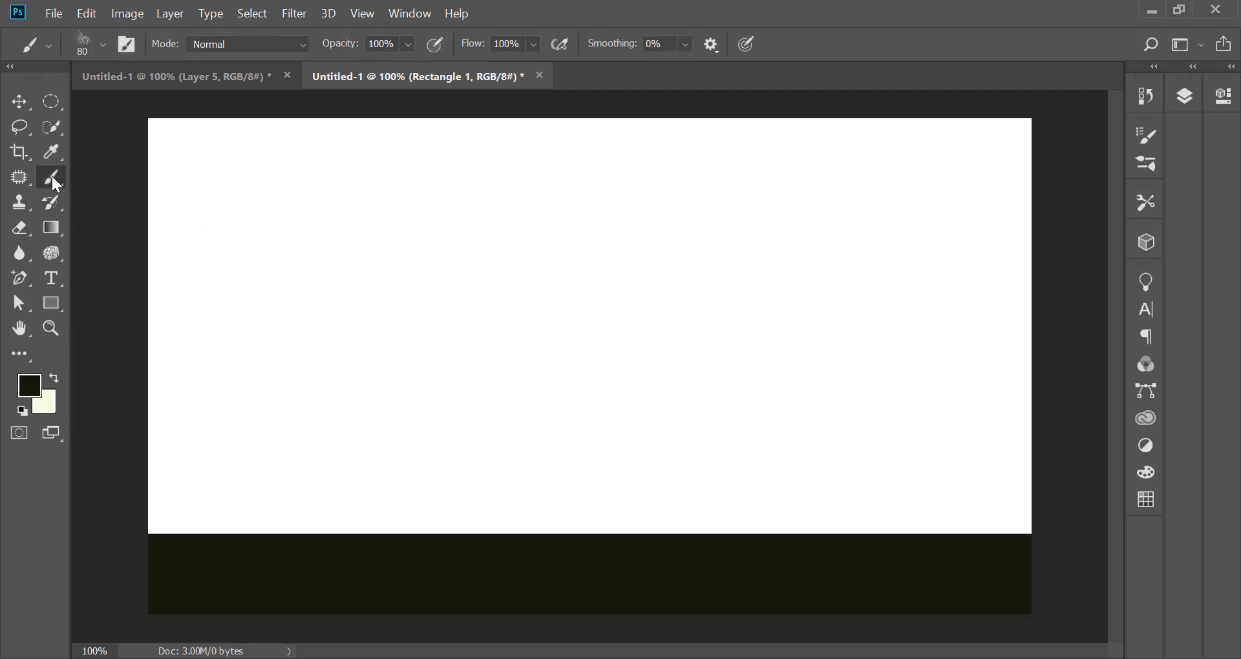
Create a new empty Layer 1 above Rectangle 1 in the Layers panel.
left_click(1186, 97)
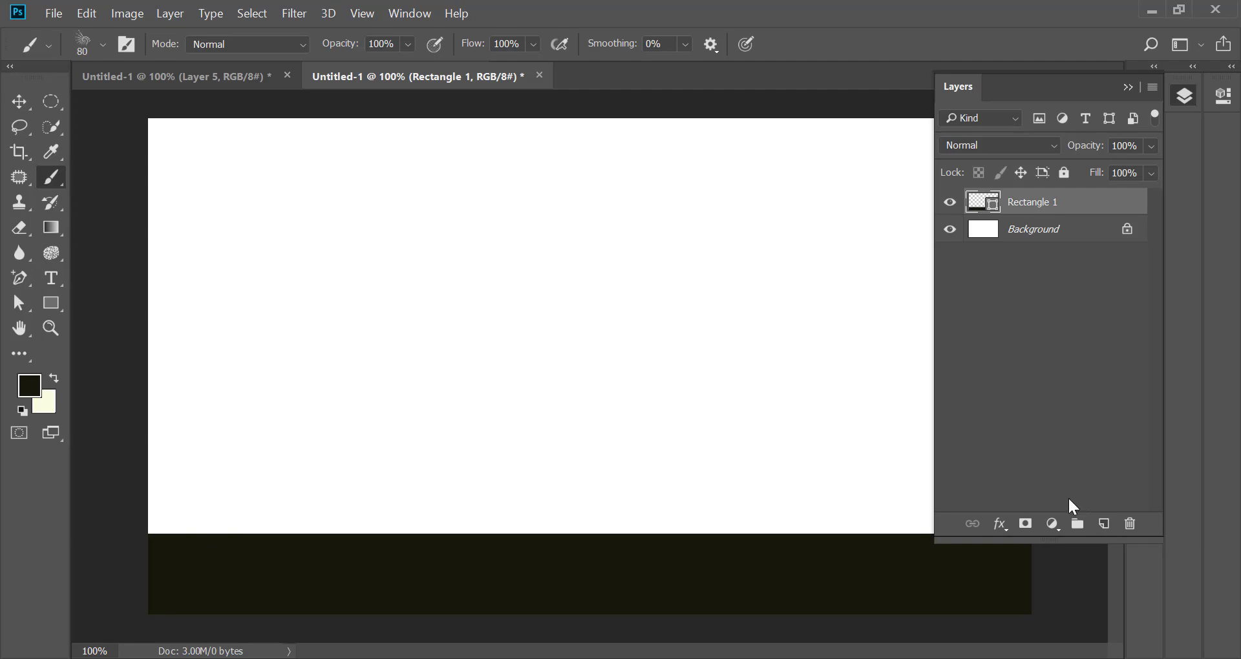
left_click(1104, 525)
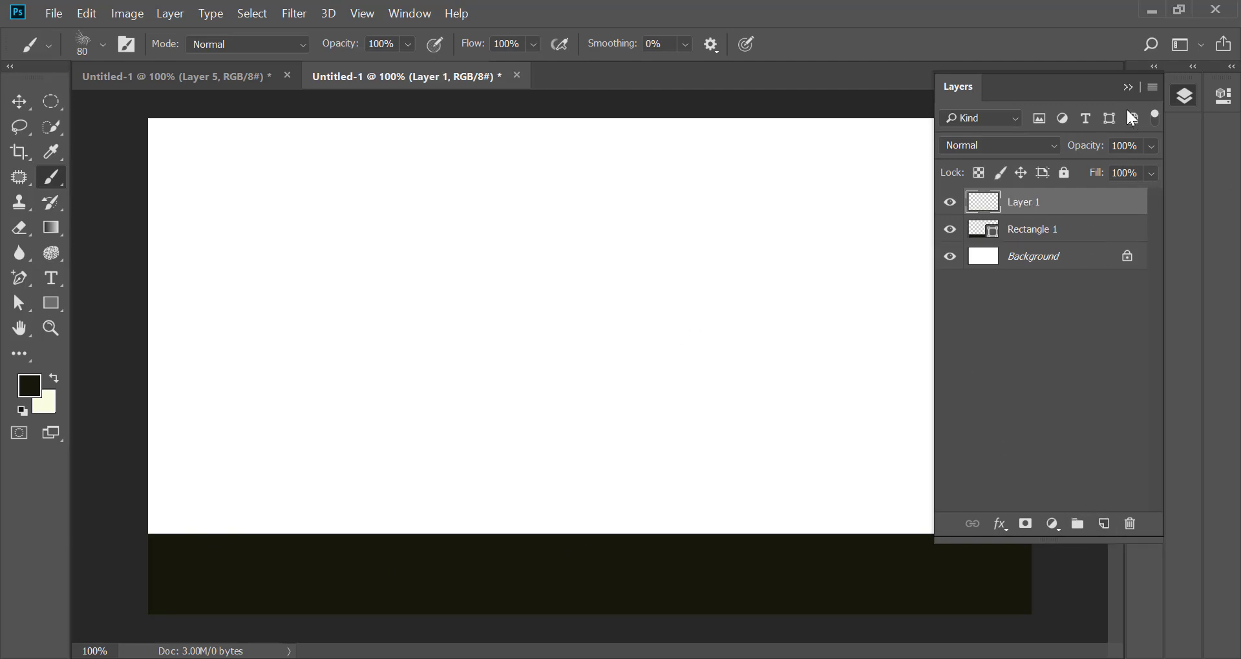
left_click(1128, 87)
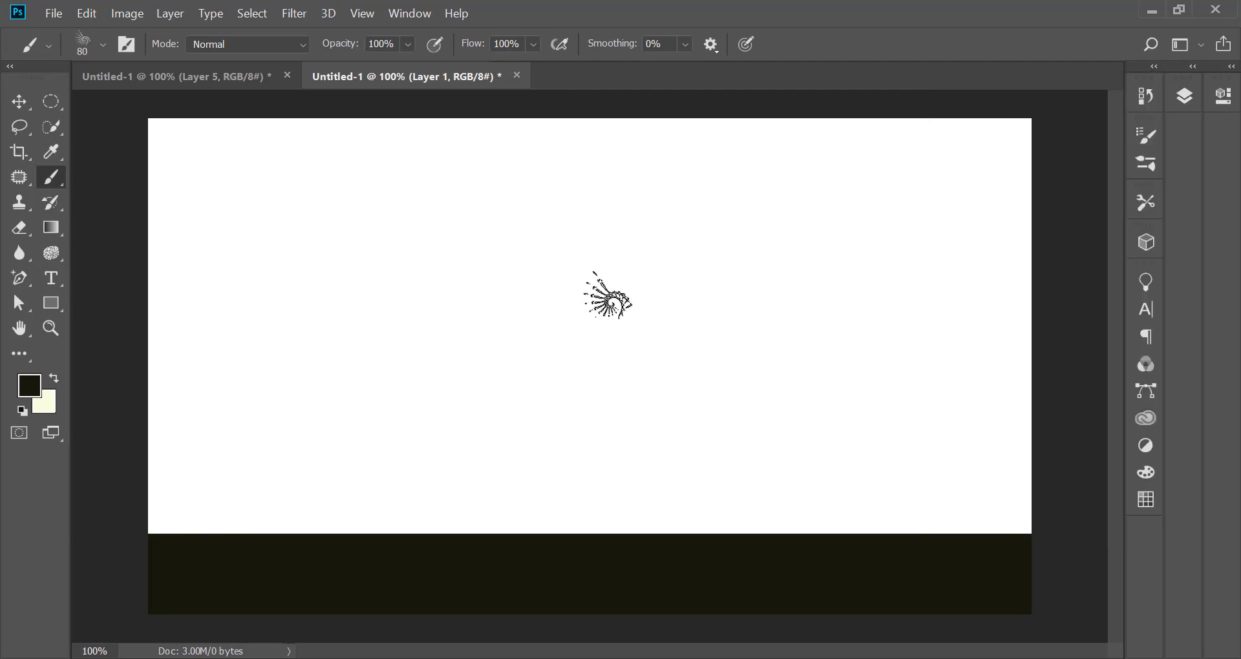
Pick a 2500 grass brush tip in Brush Settings.
left_click(1145, 135)
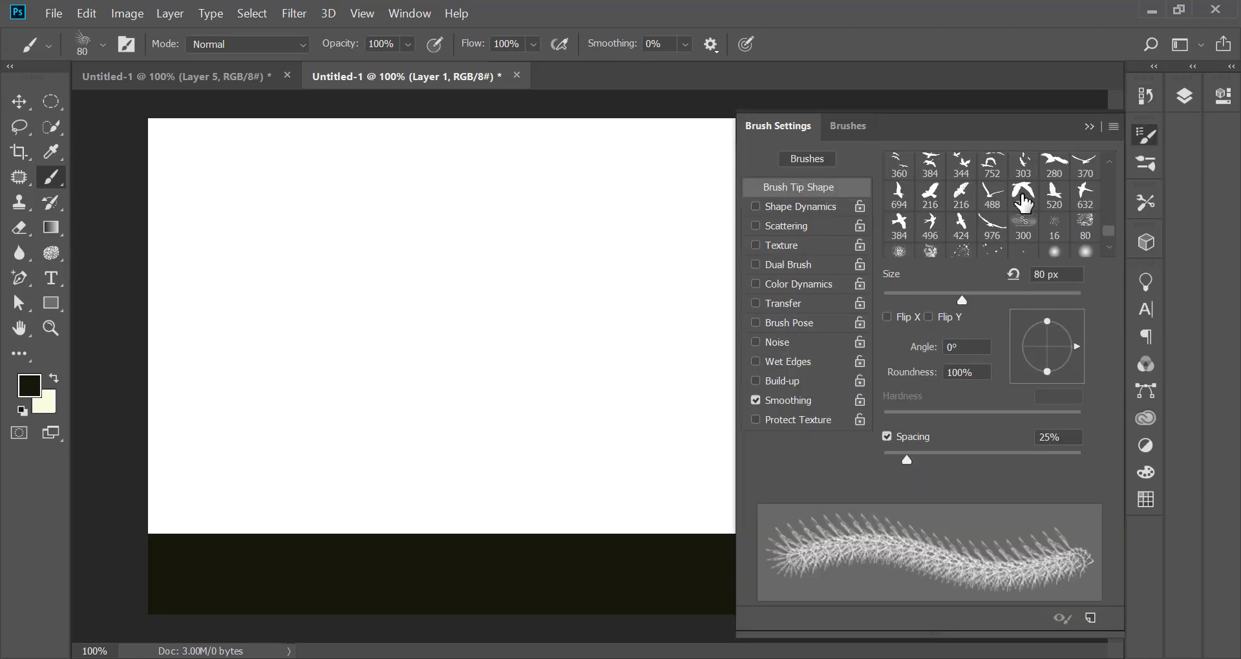
scroll(1016, 239, "up", 1)
scroll(1015, 241, "up", 1)
scroll(1014, 242, "up", 1)
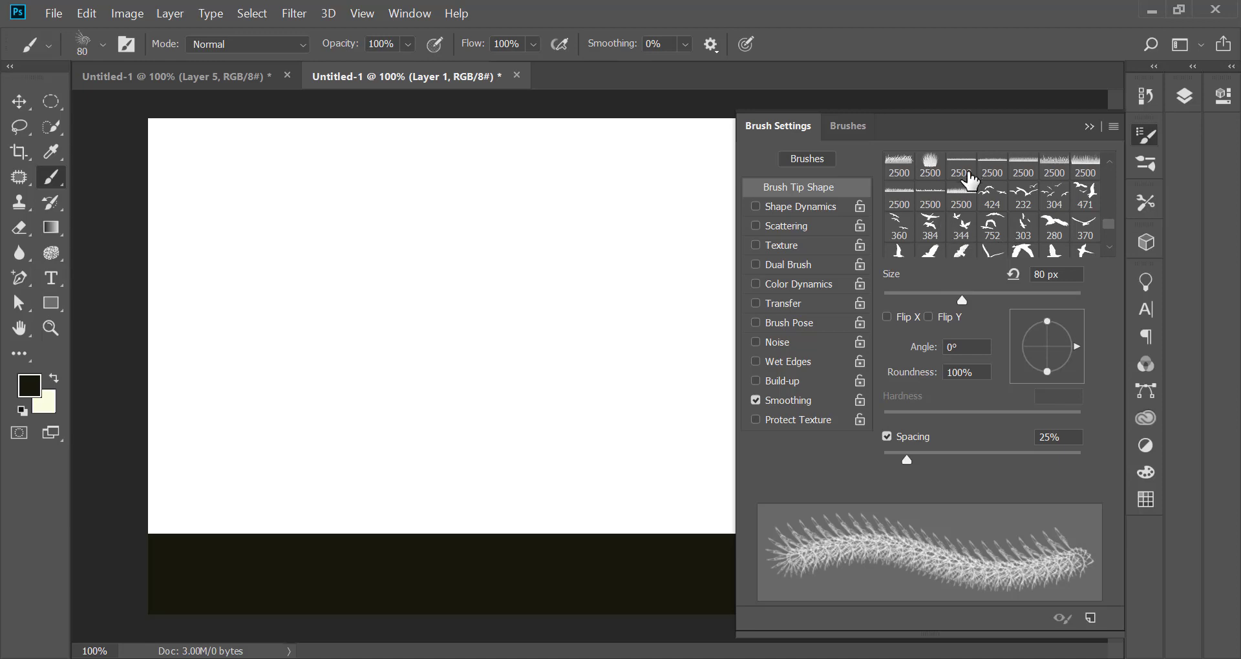
scroll(958, 206, "up", 1)
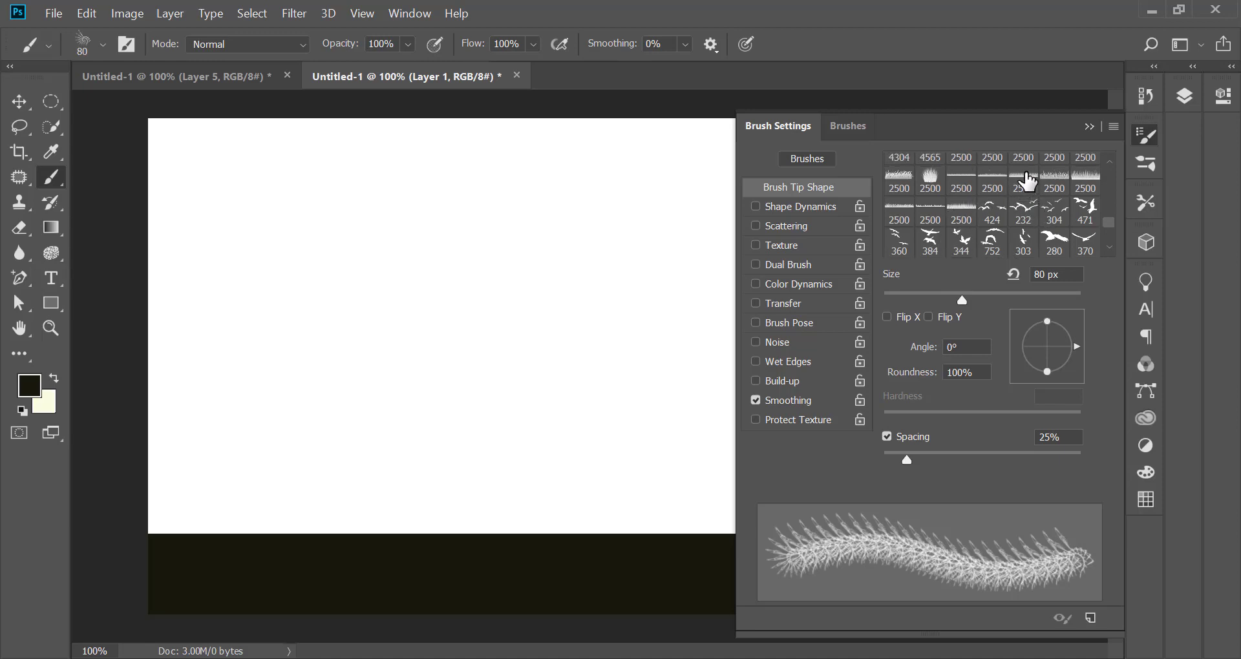
left_click(1087, 184)
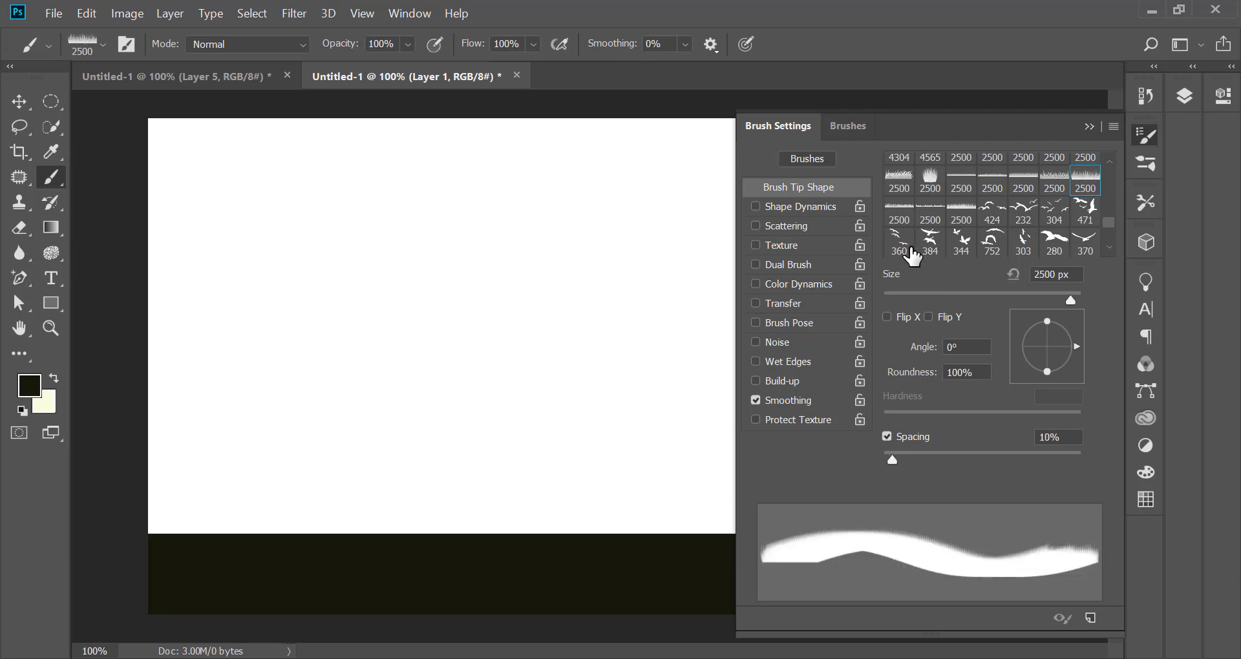
left_click(962, 213)
scroll(1034, 218, "up", 1)
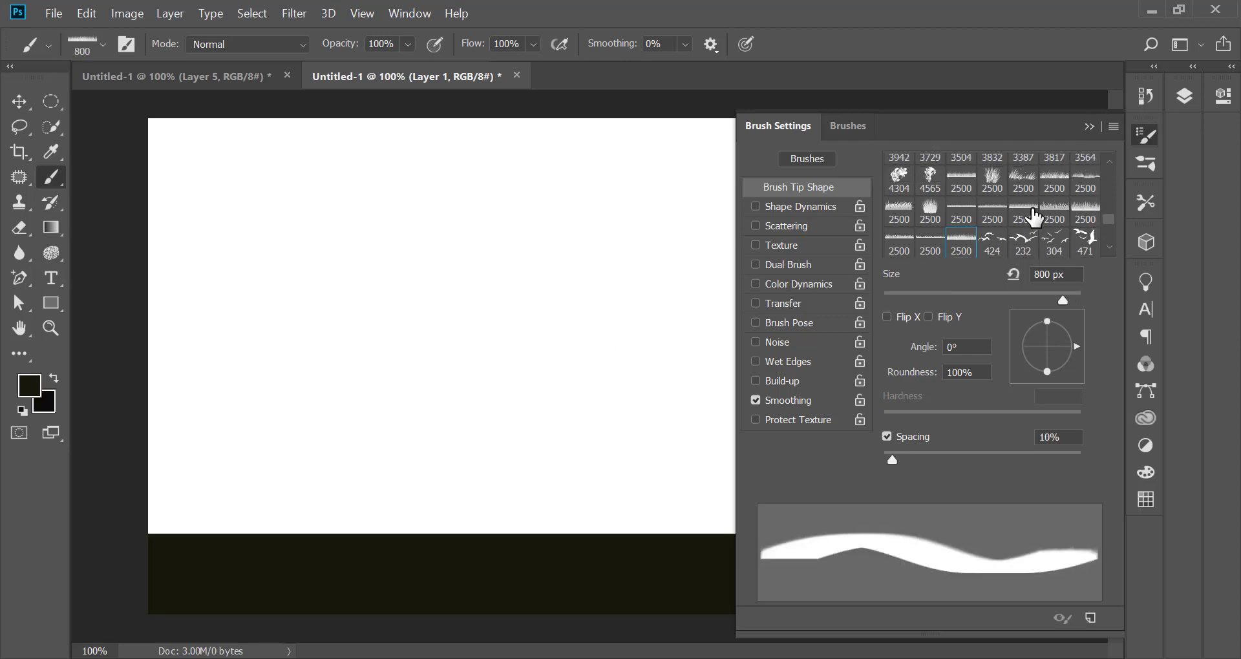
left_click(964, 184)
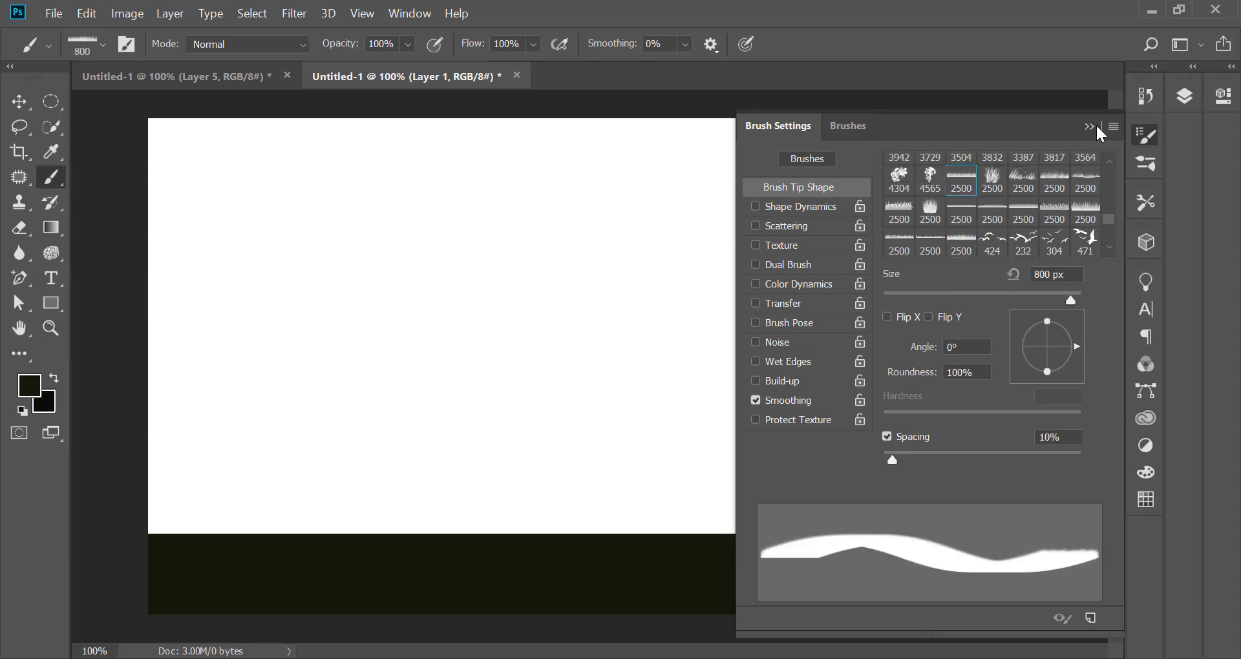
left_click(1089, 126)
Resize the grass brush and stamp grass at four points along the ground's top edge.
right_click(531, 404)
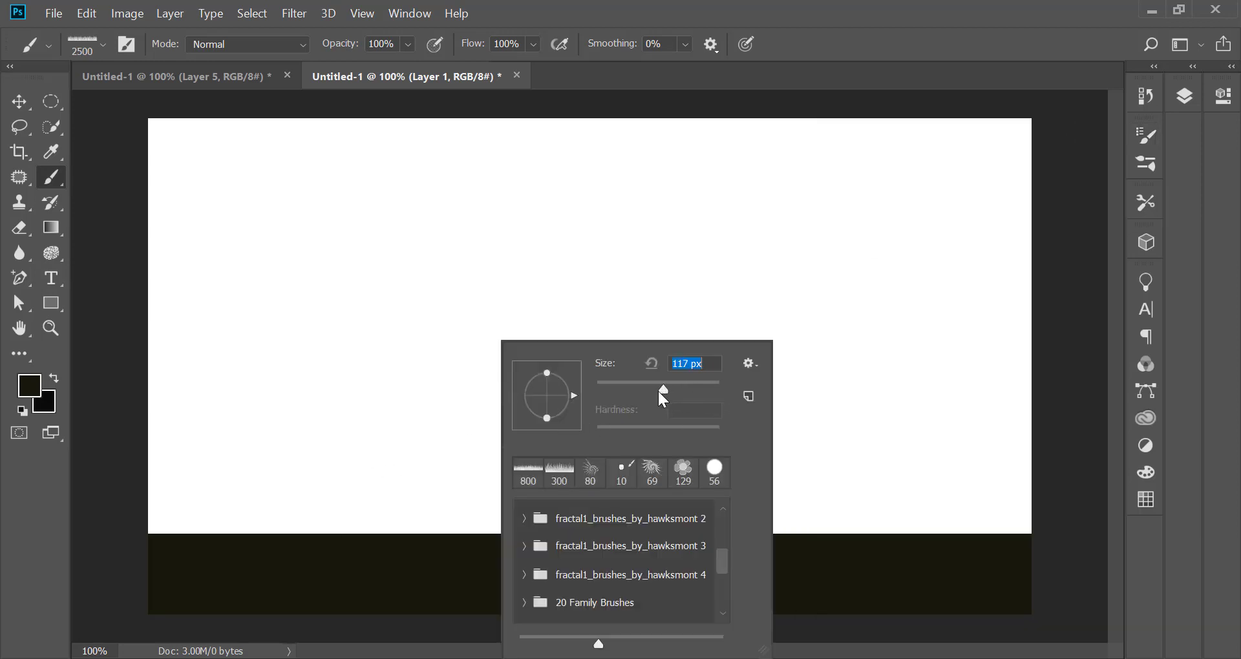
left_click_drag(659, 392, 648, 387)
left_click_drag(685, 390, 687, 389)
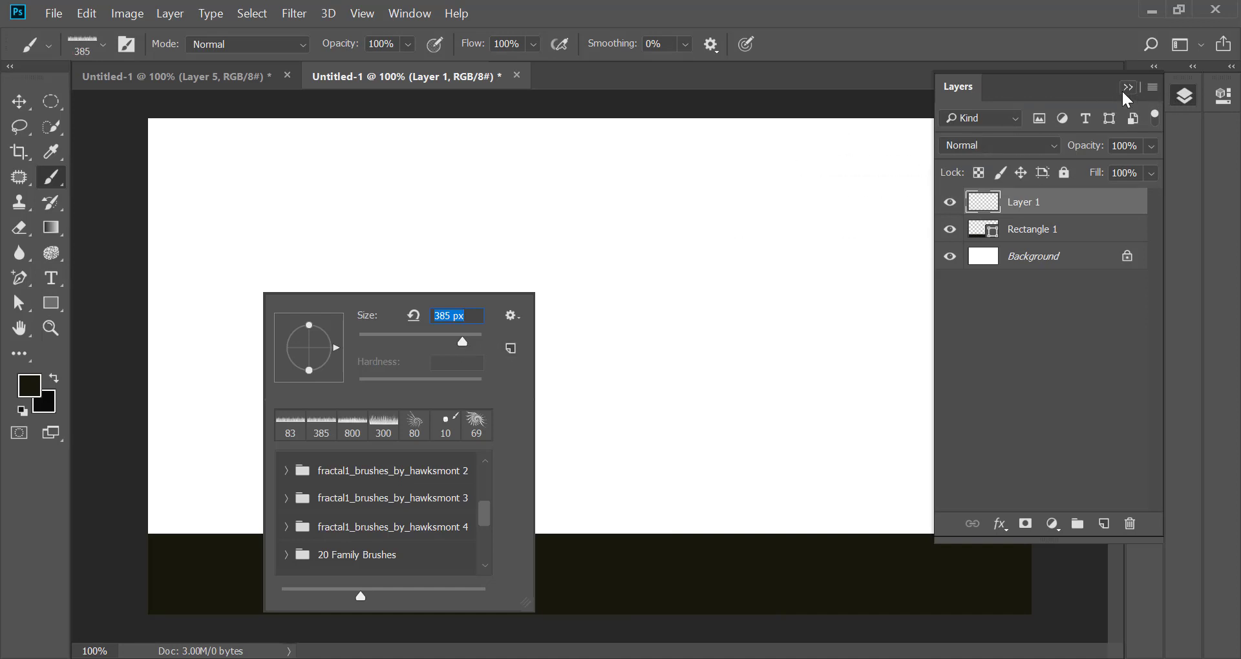
left_click(1125, 89)
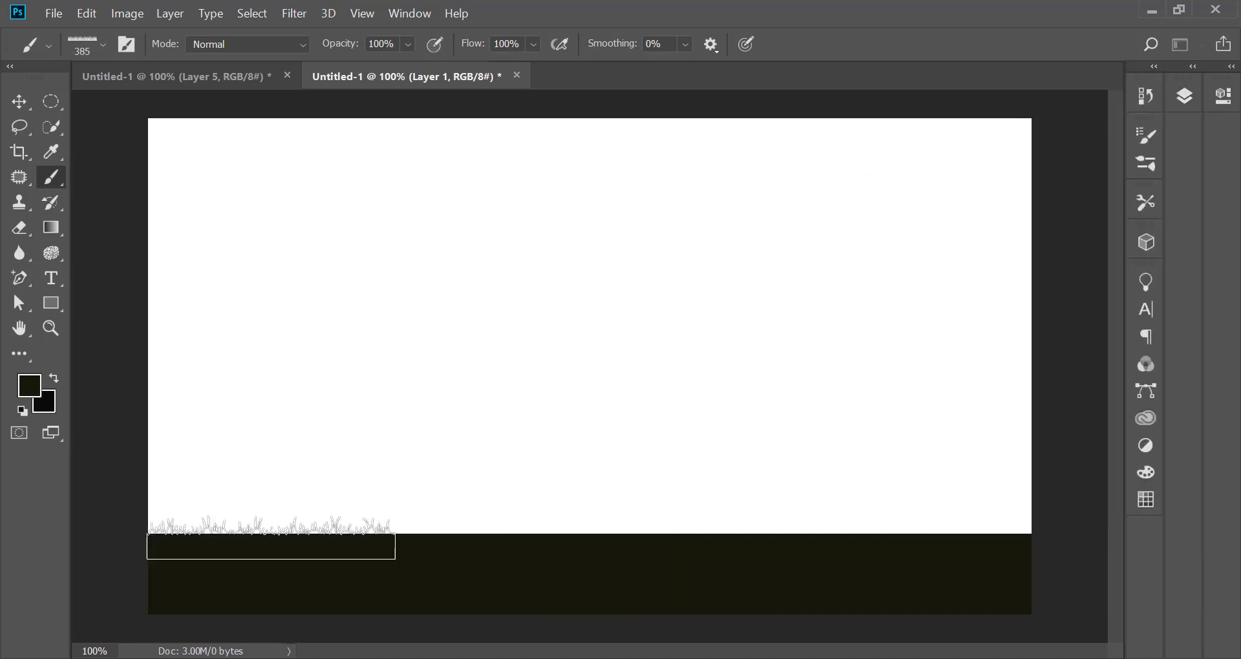
left_click(272, 537)
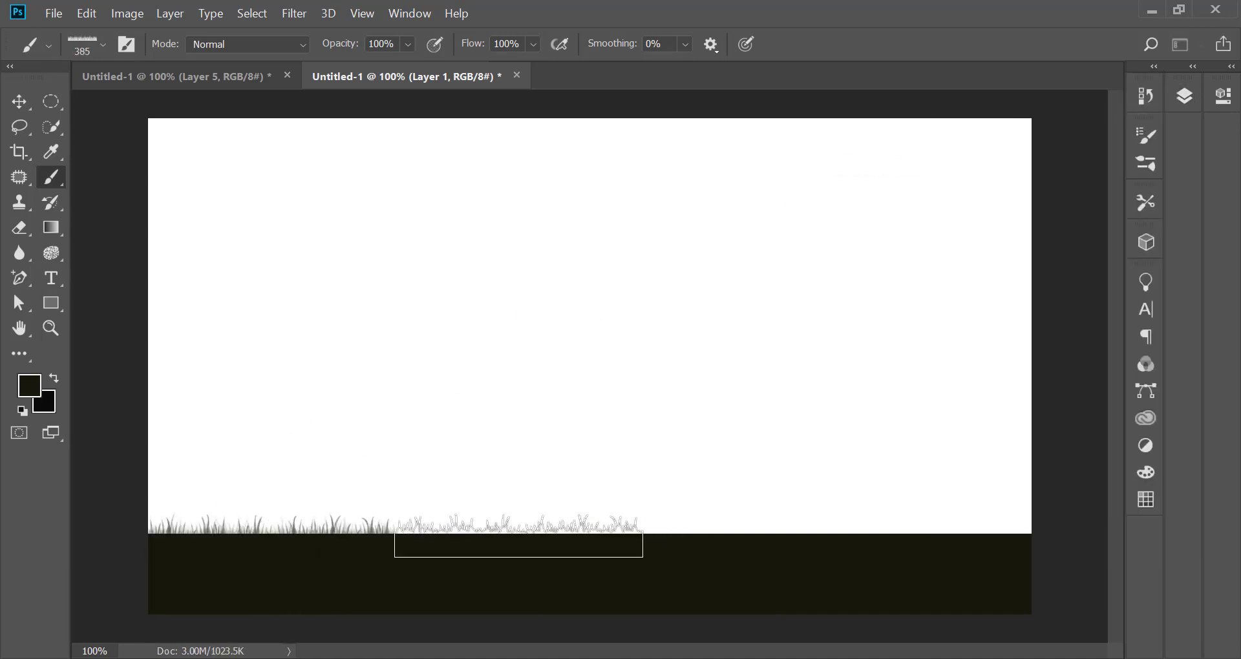
left_click(519, 537)
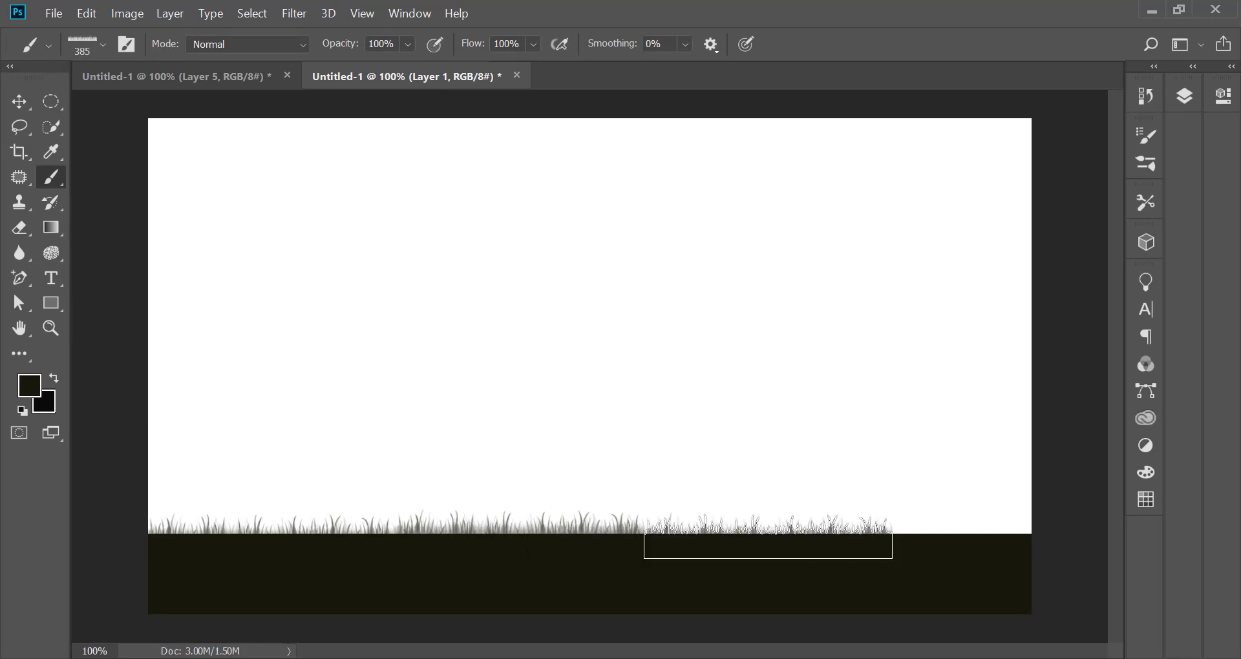
left_click(768, 536)
left_click(919, 538)
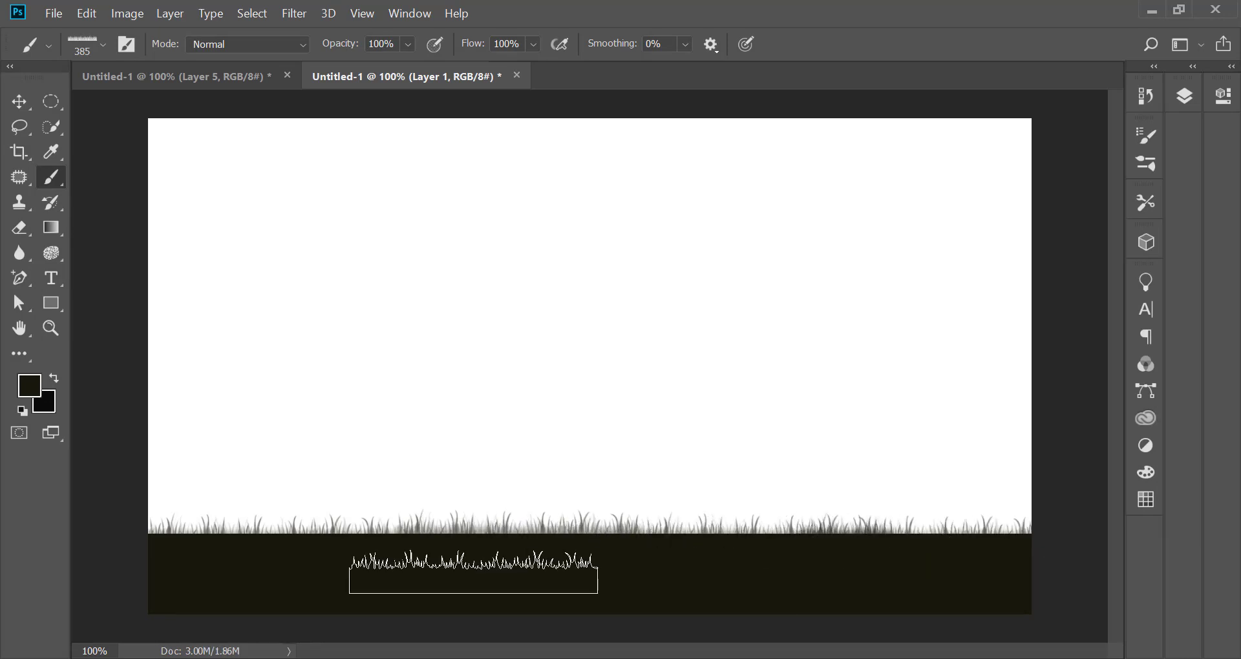
left_click(20, 102)
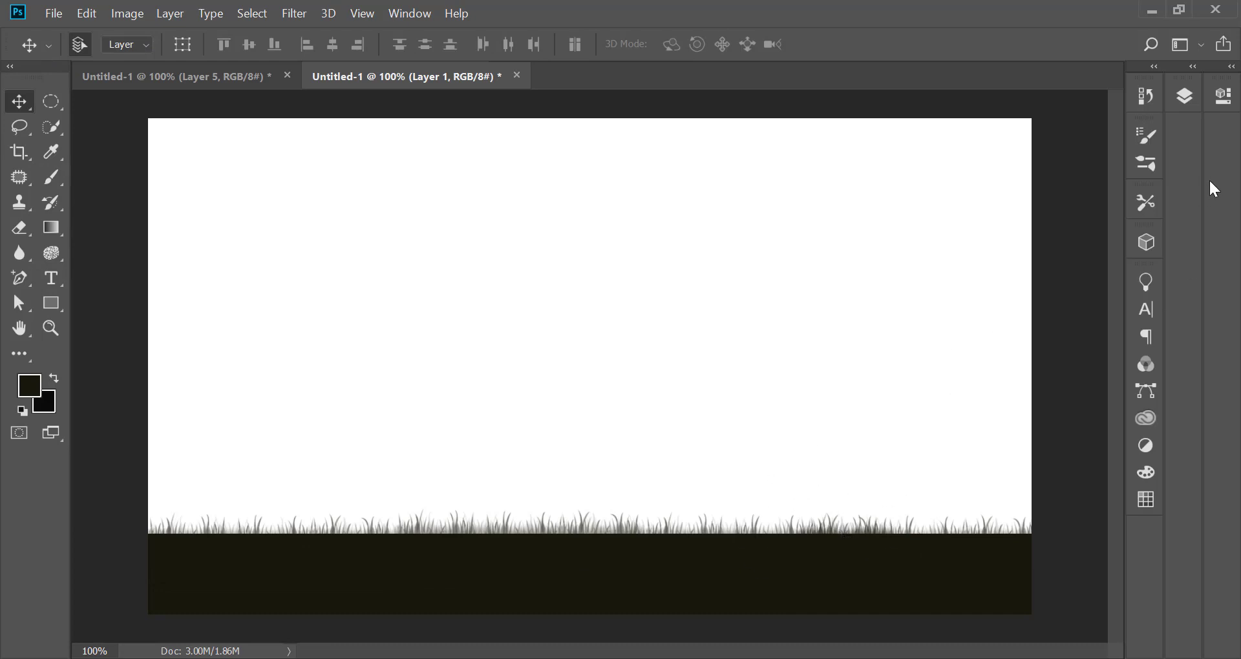
left_click(1189, 97)
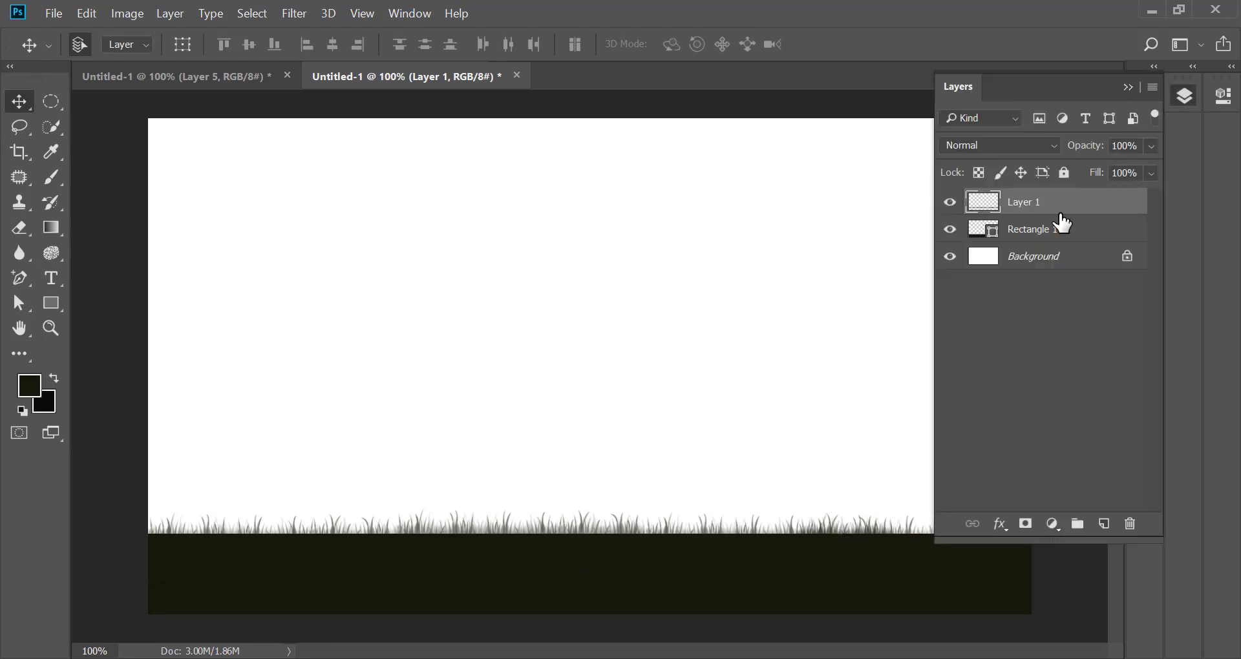
Draw a rectangle over the sky area and fill it with the orange-yellow gradient preset.
left_click(1129, 87)
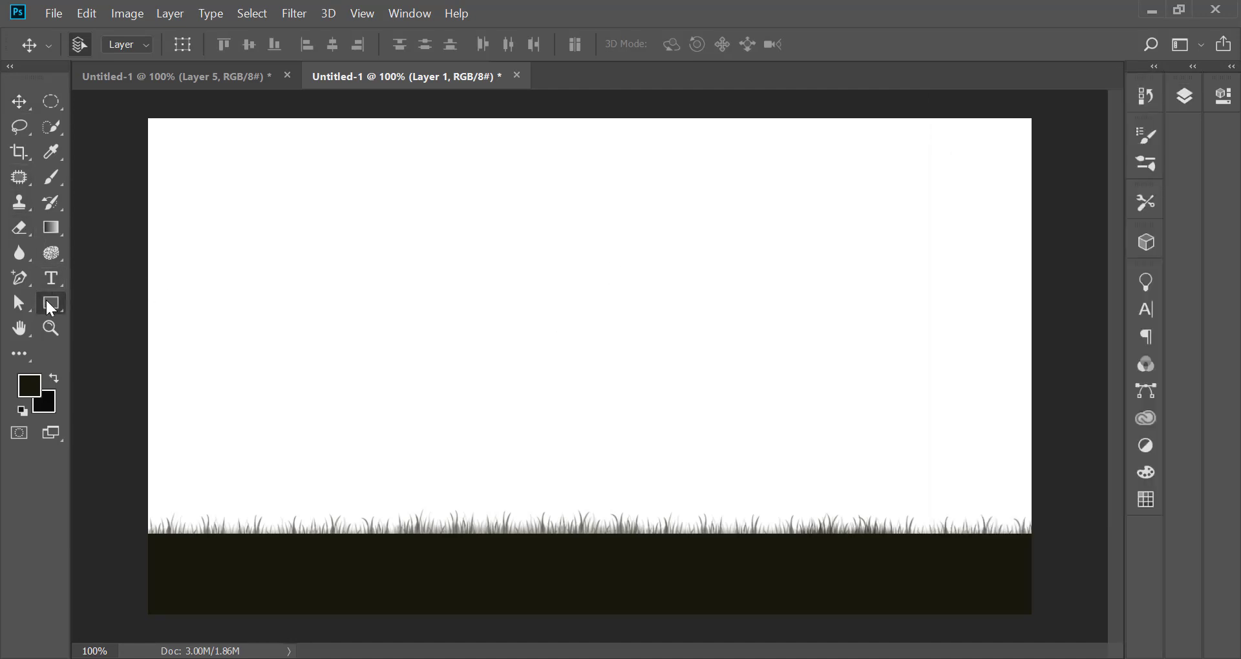
left_click(48, 300)
mouse_move(140, 113)
left_mouse_down()
mouse_move(397, 306)
mouse_move(1036, 535)
left_mouse_up()
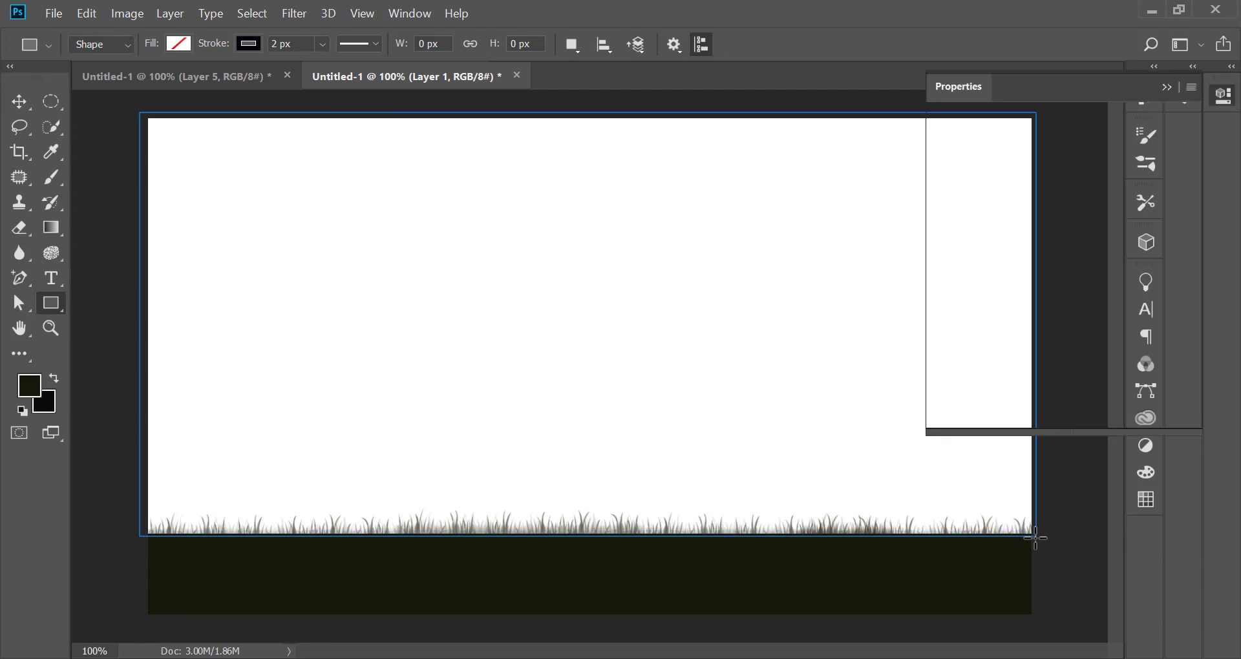
left_click(958, 211)
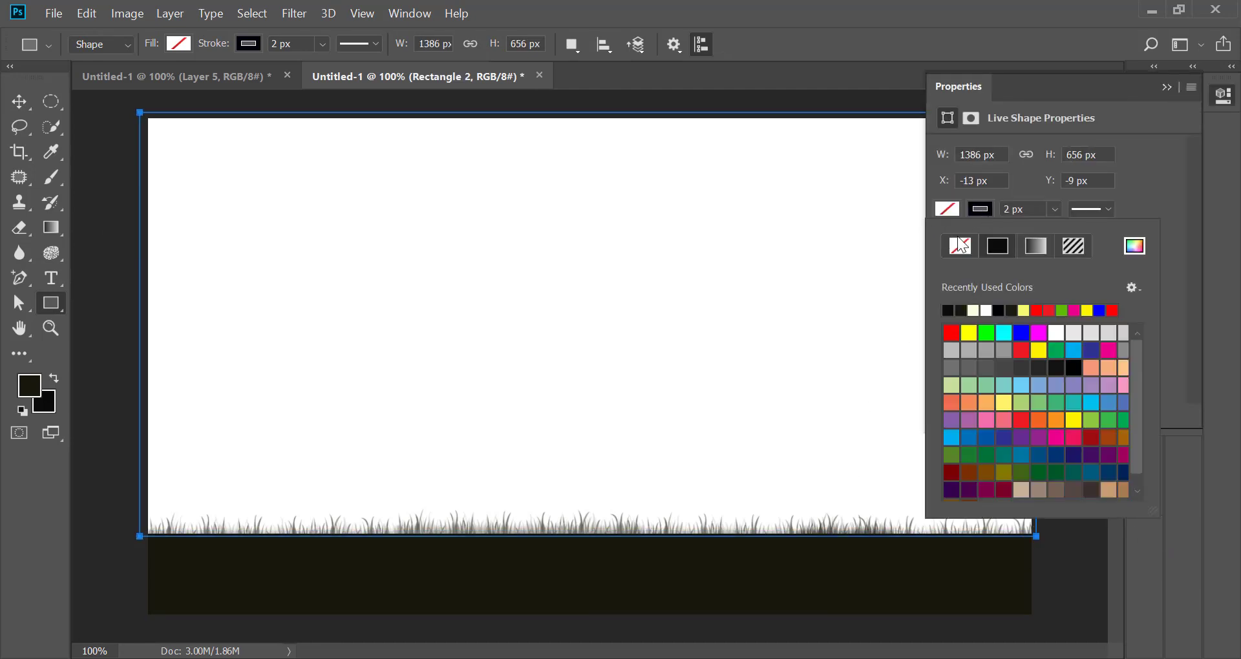
left_click(184, 44)
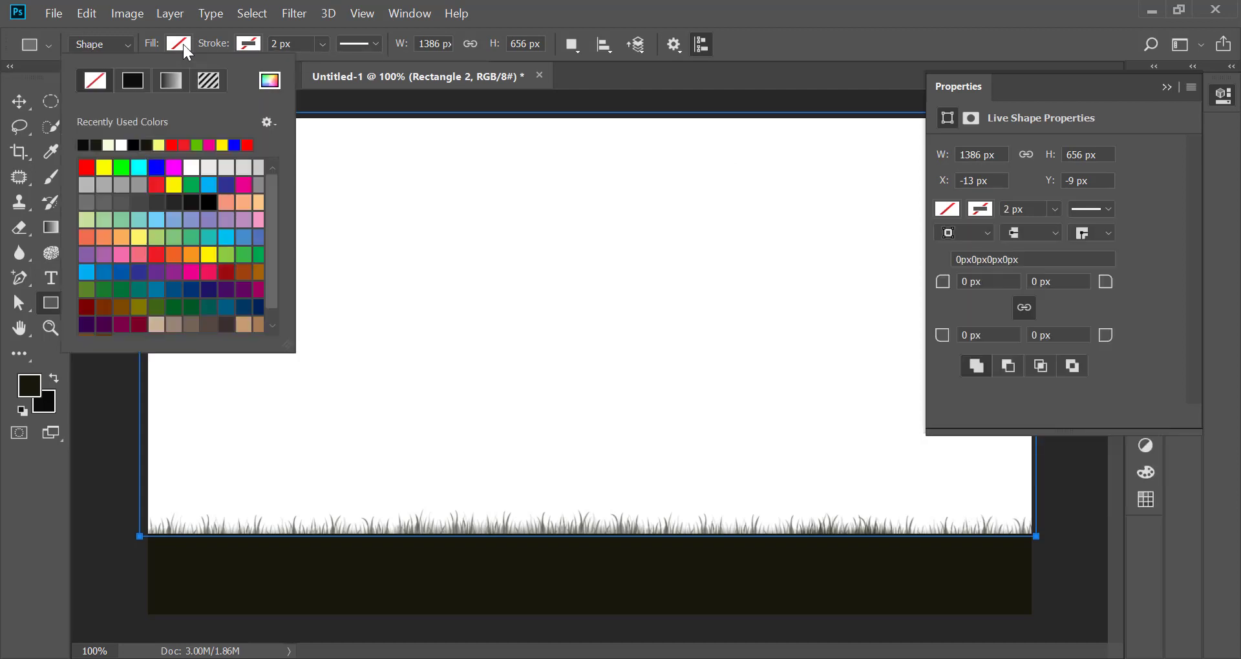
left_click(172, 85)
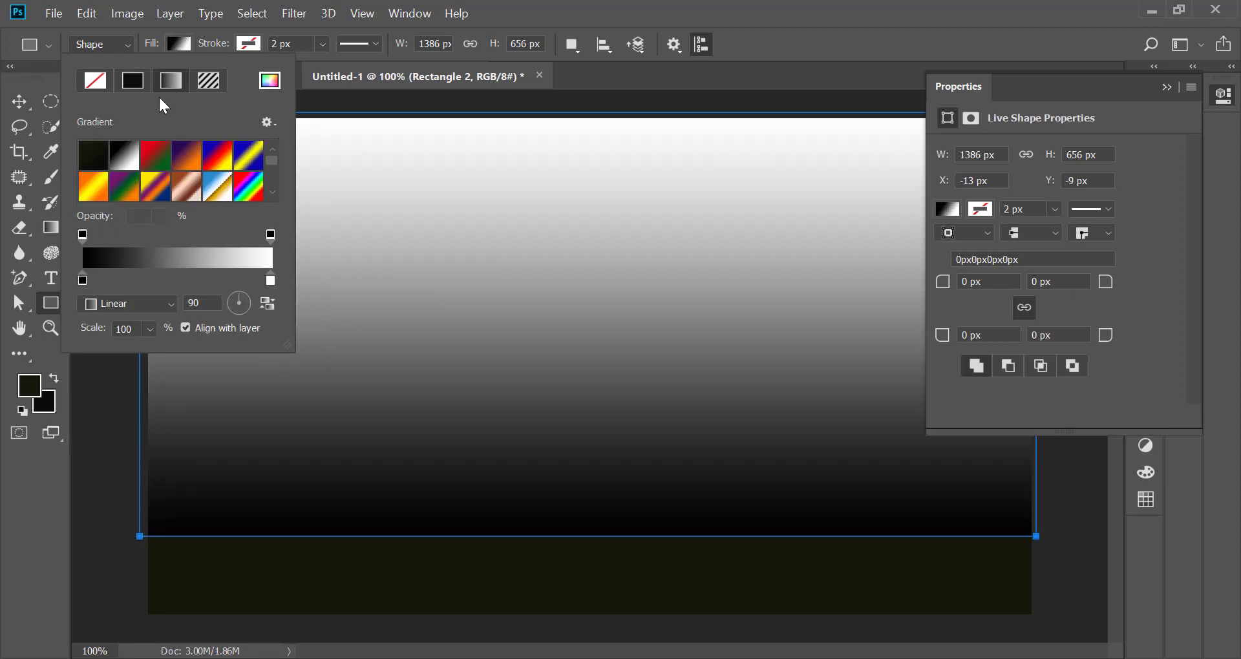
left_click(92, 188)
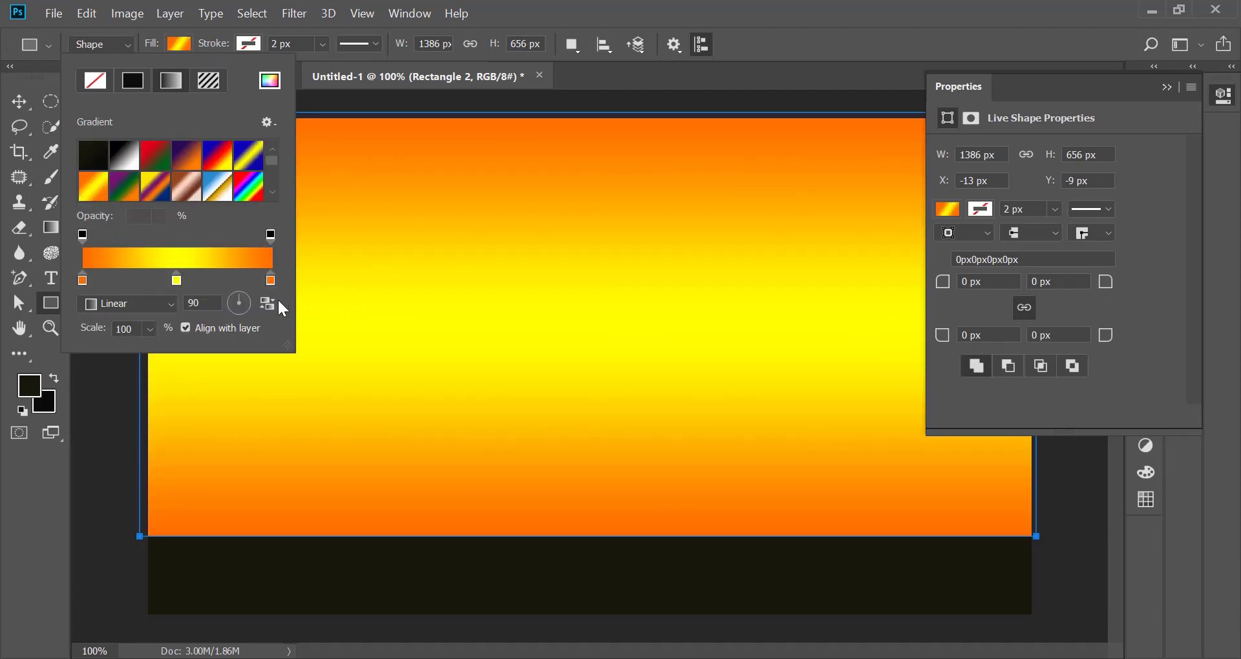
Recolour the right gradient stop light cyan and shift the yellow and orange stops to set the bands.
double_click(271, 280)
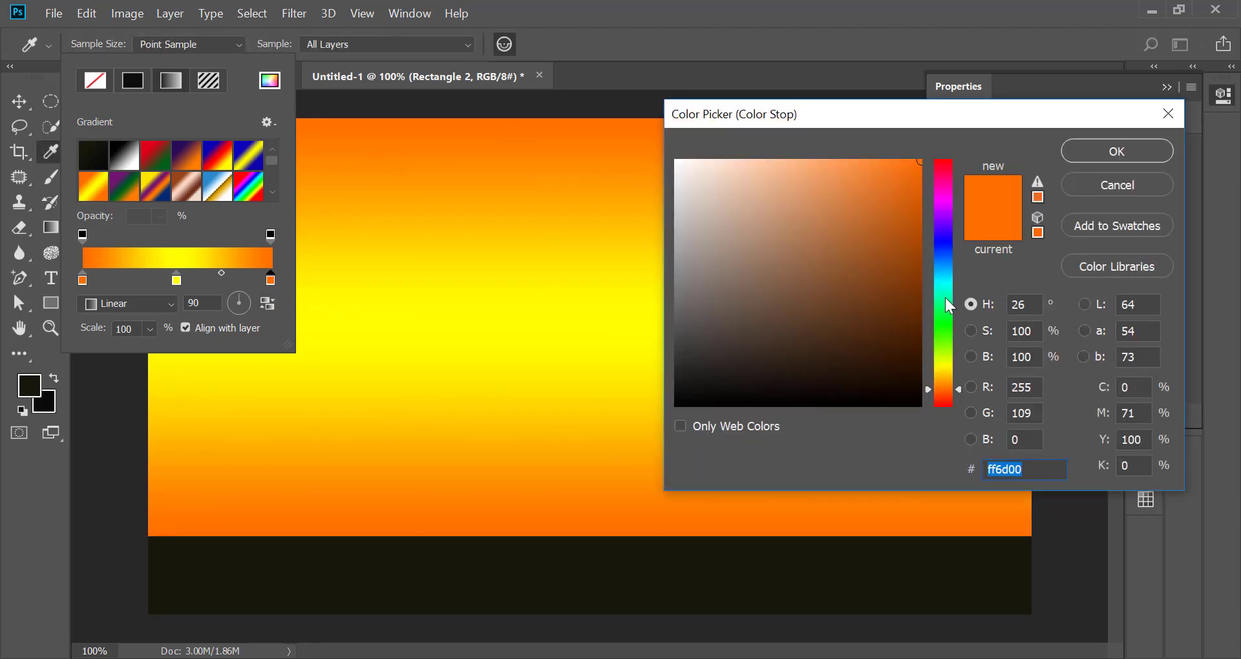
left_click(941, 278)
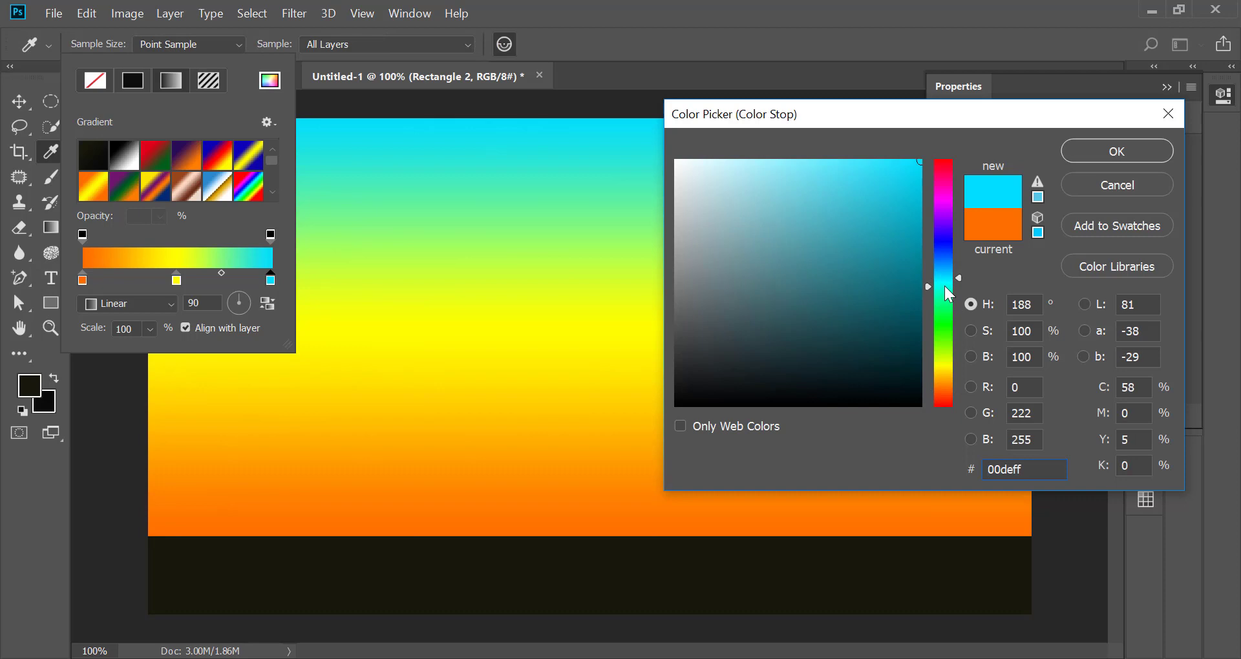
left_click(944, 286)
left_click(941, 281)
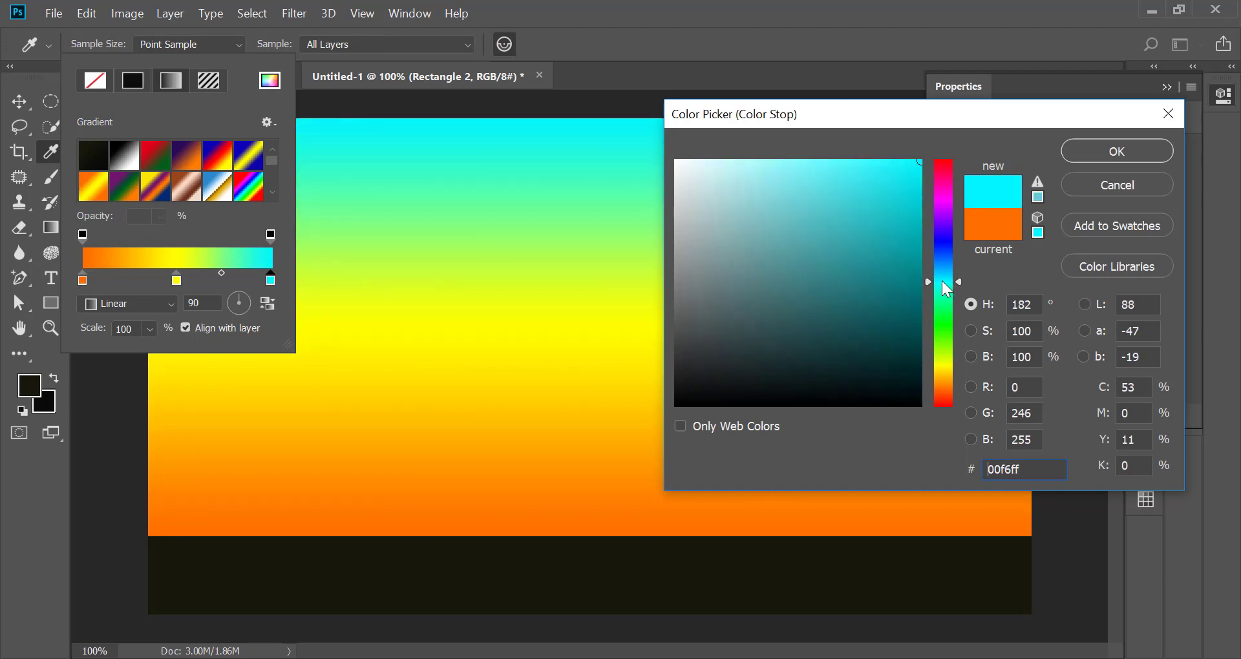
left_click(1115, 154)
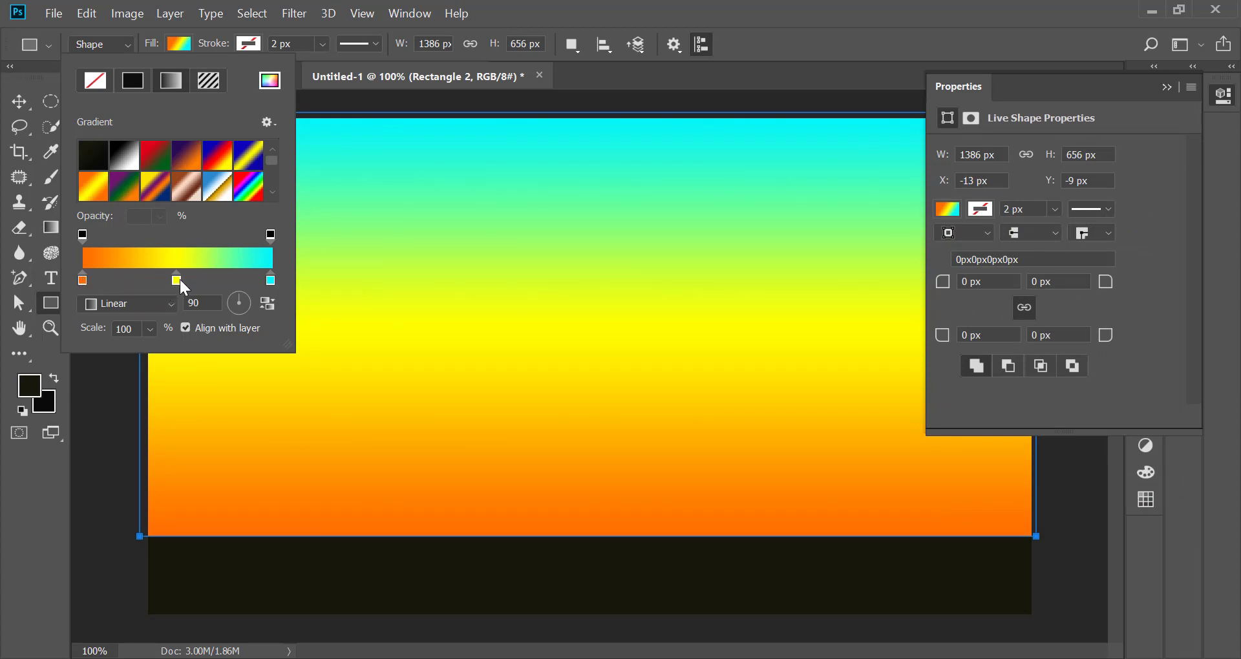
mouse_move(178, 280)
left_mouse_down()
mouse_move(82, 283)
mouse_move(170, 287)
left_mouse_up()
left_click(106, 281)
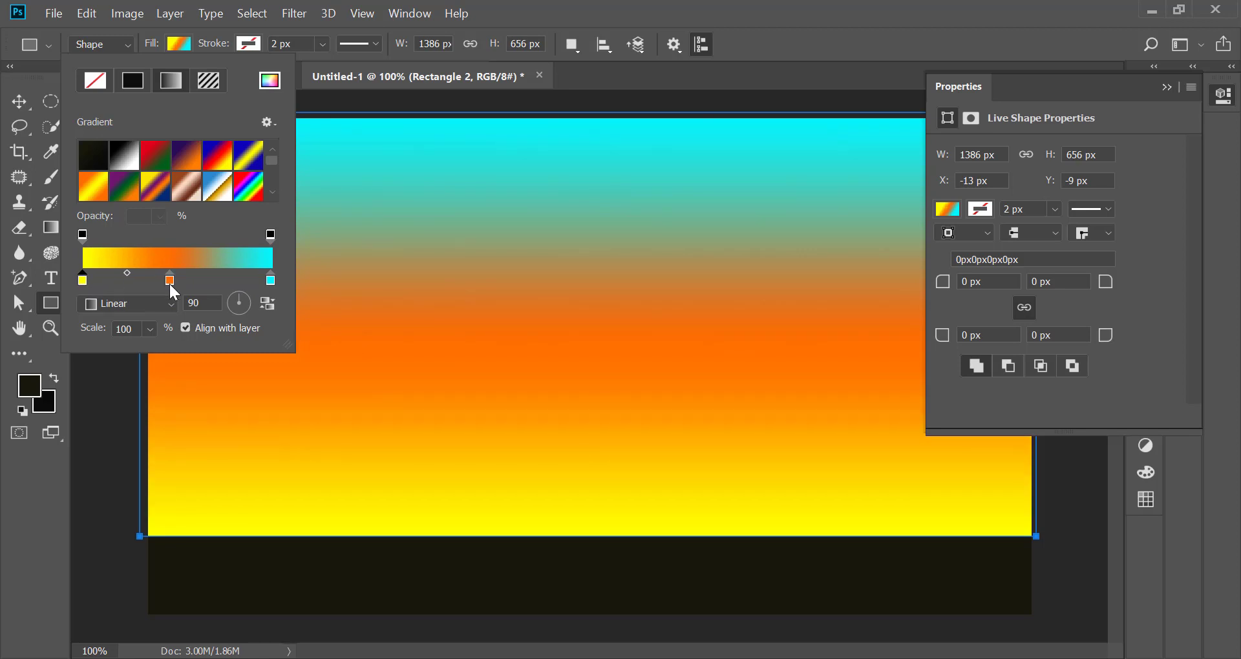
left_click_drag(170, 282, 175, 278)
left_click_drag(222, 274, 228, 274)
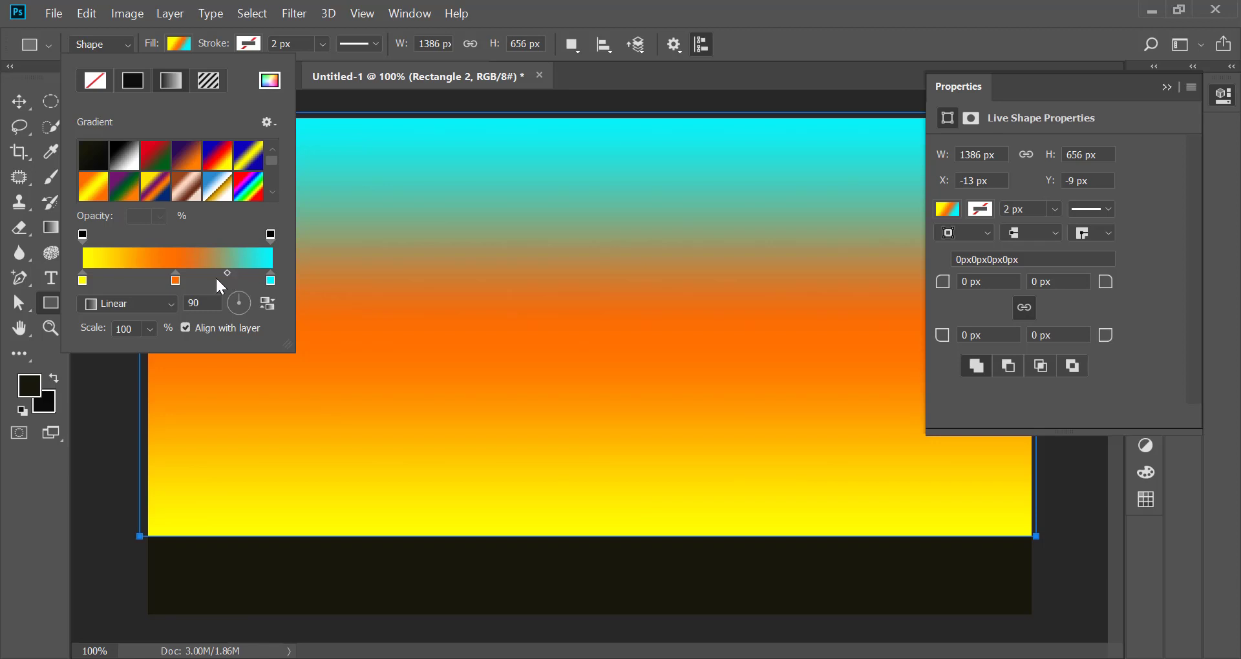
left_click(177, 278)
left_click(1162, 98)
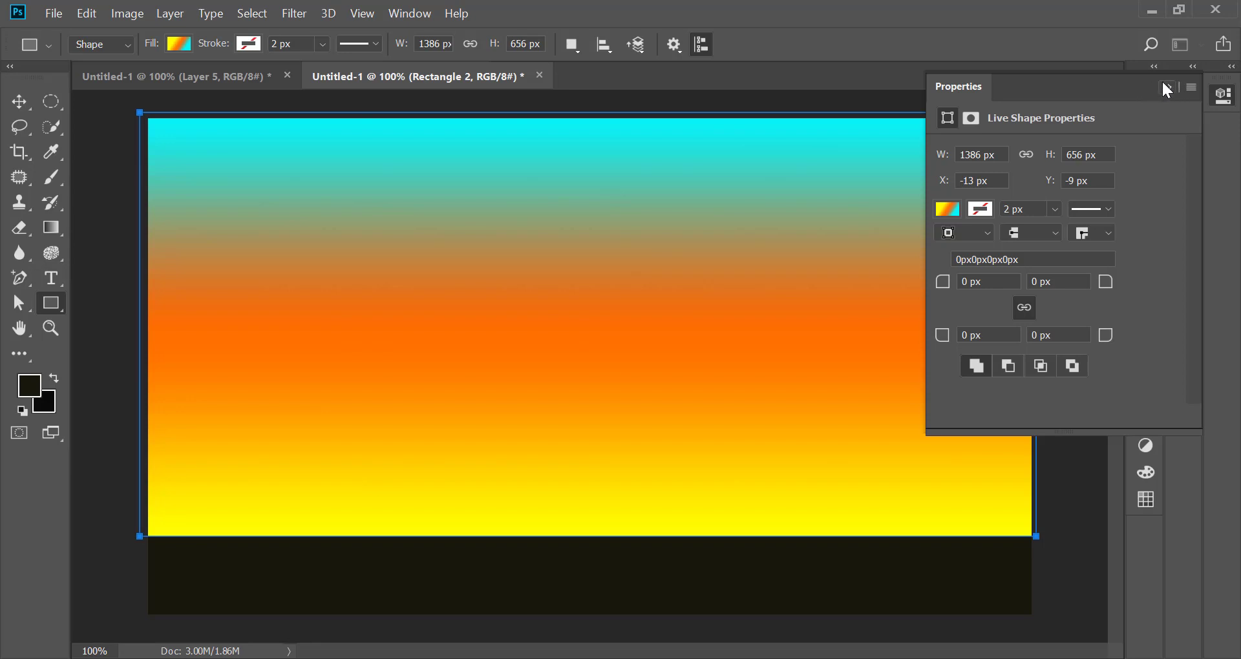
left_click(1163, 84)
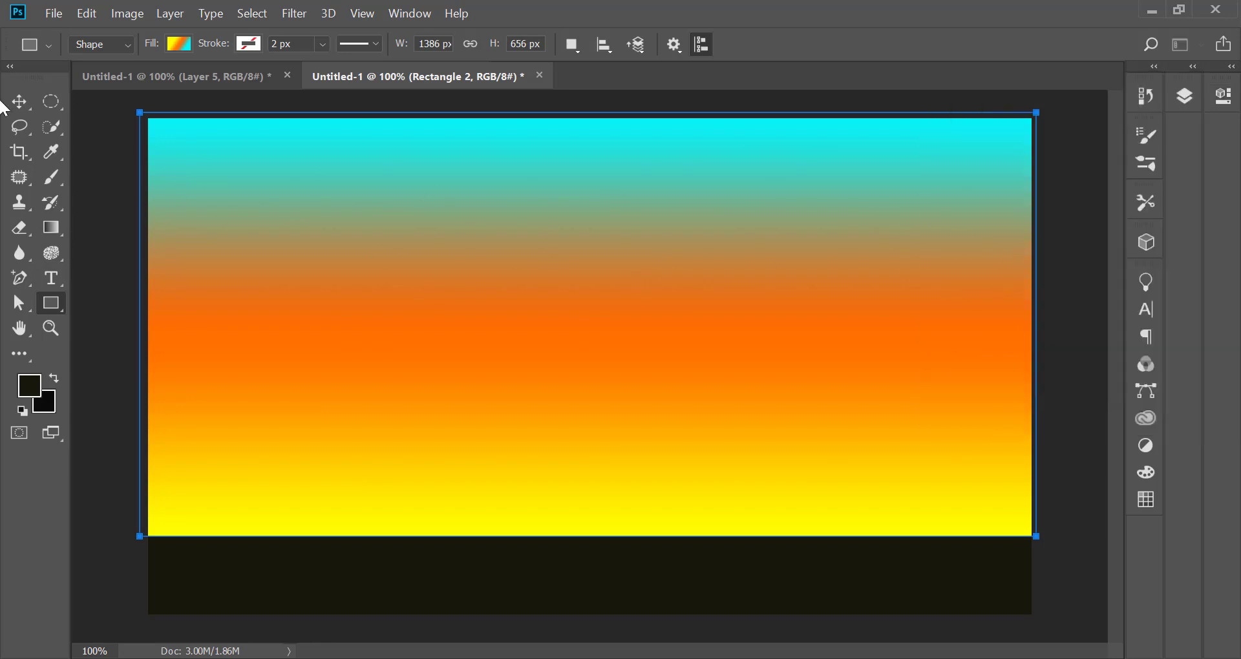
Drag the Rectangle 2 sky layer below the grass on Layer 1.
left_click(20, 109)
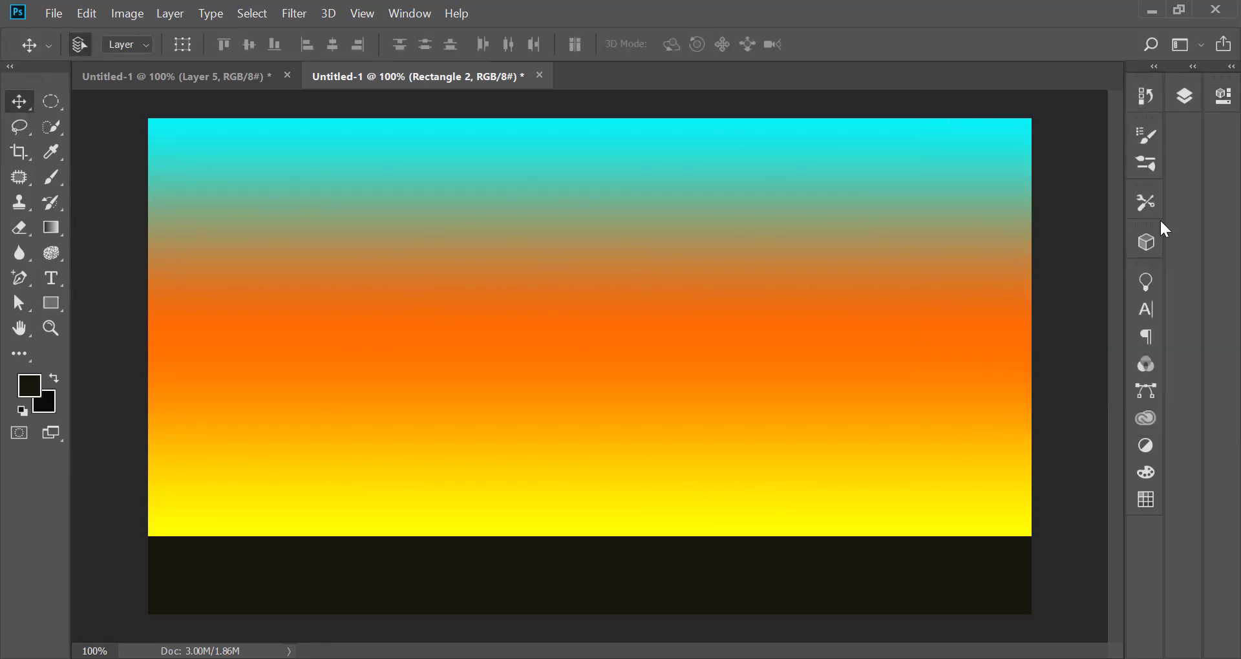
left_click(1186, 97)
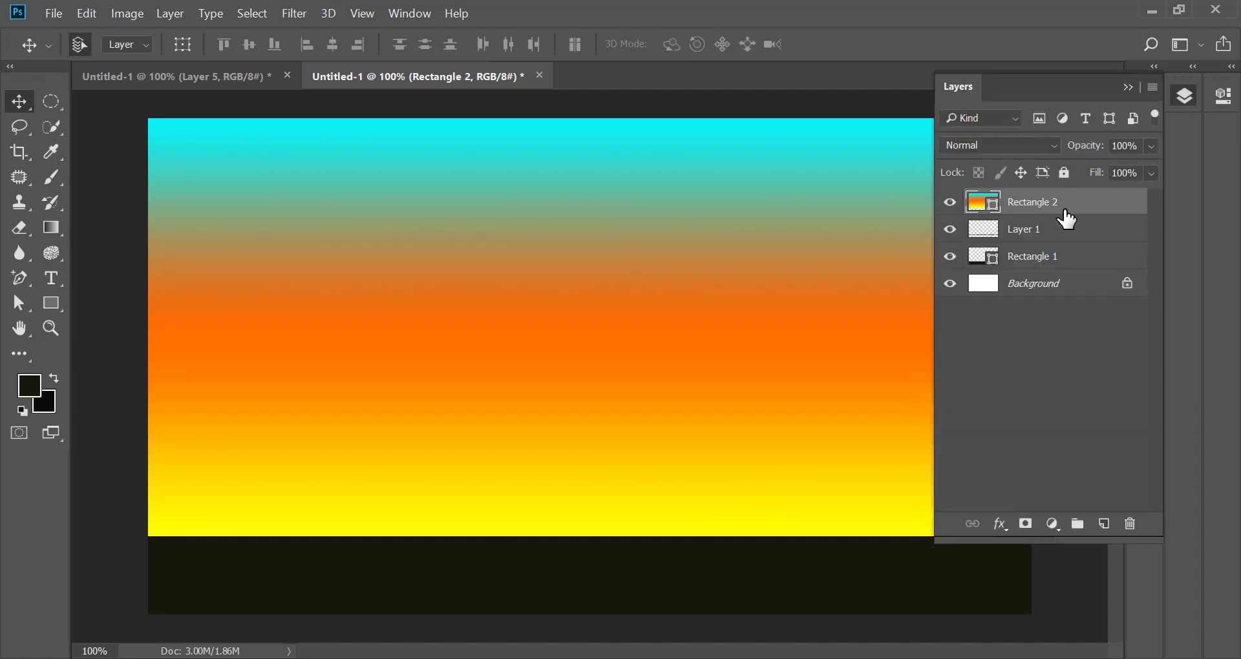
left_click(1049, 233)
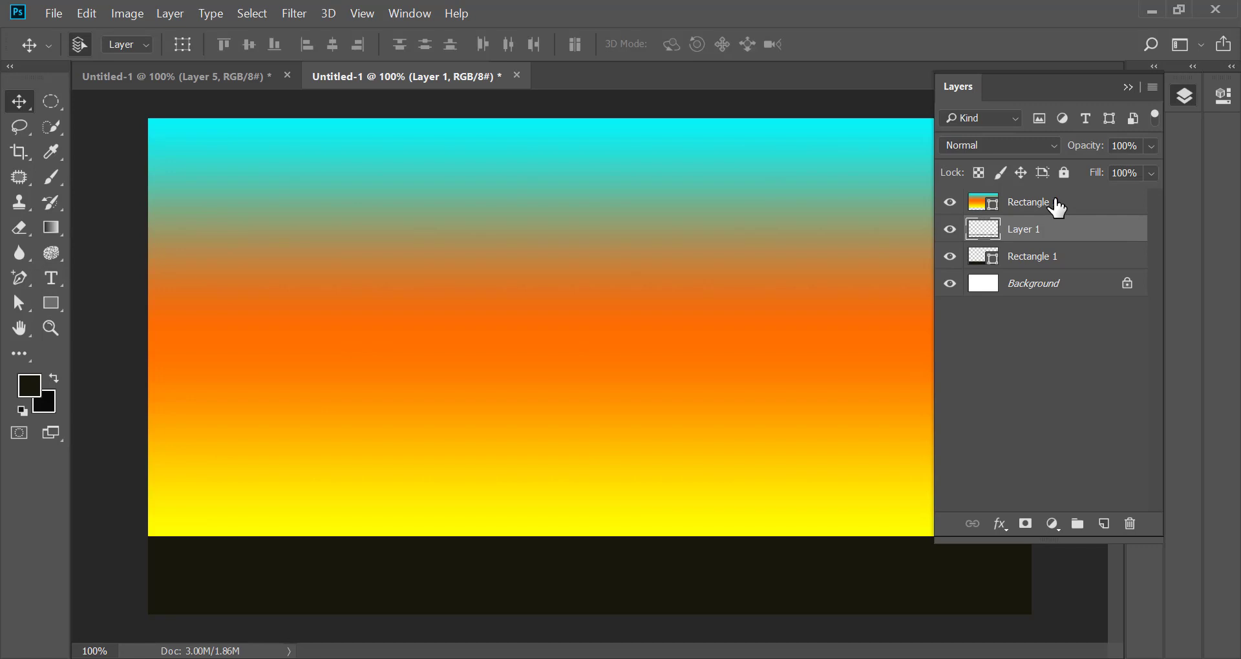
mouse_move(1058, 207)
left_mouse_down()
mouse_move(1070, 245)
mouse_move(1067, 234)
left_mouse_up()
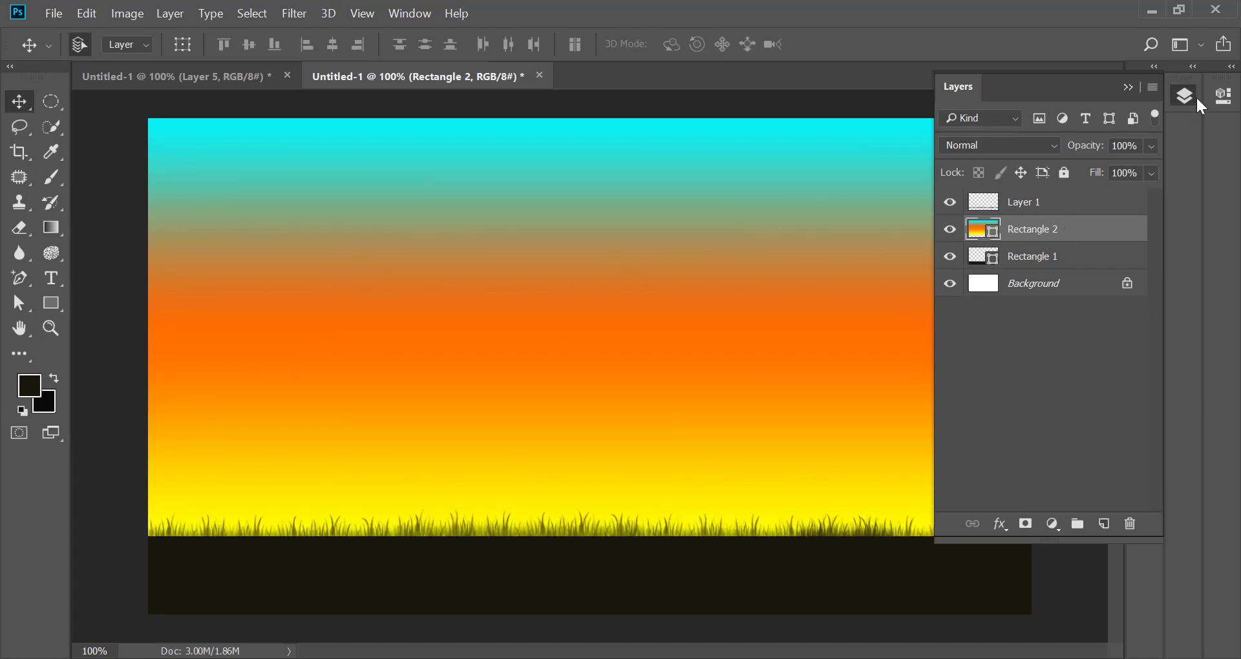
left_click(1131, 88)
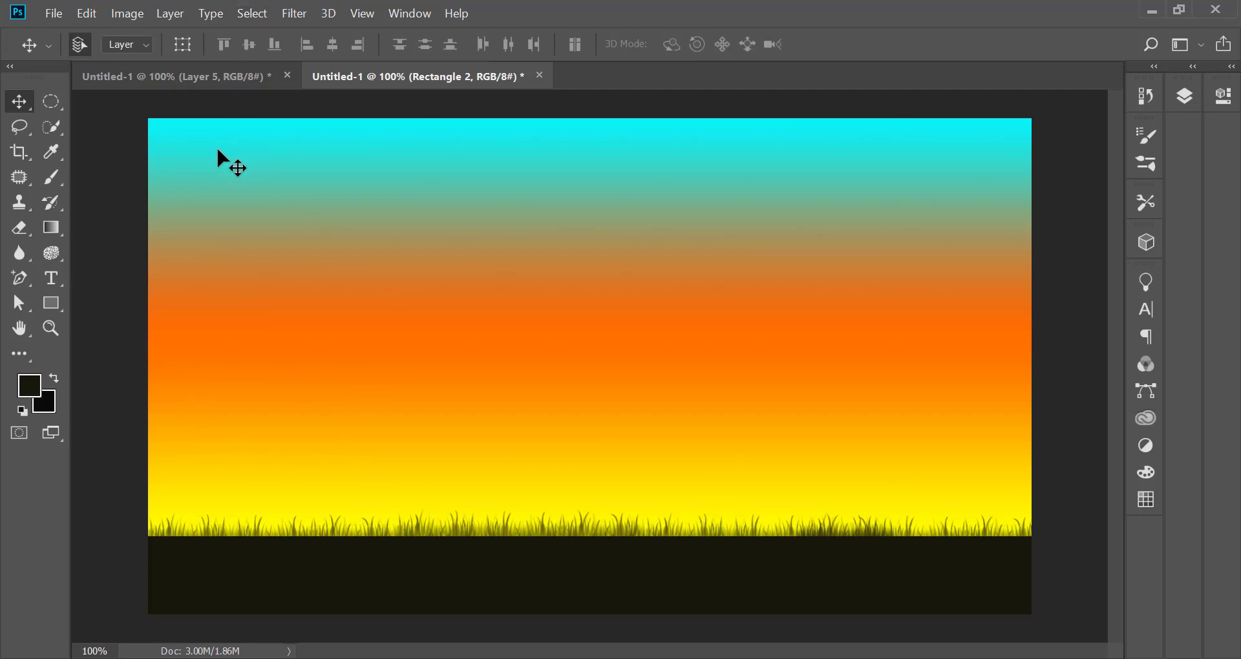
Add a new empty layer above Rectangle 2 for the trees.
left_click(1144, 133)
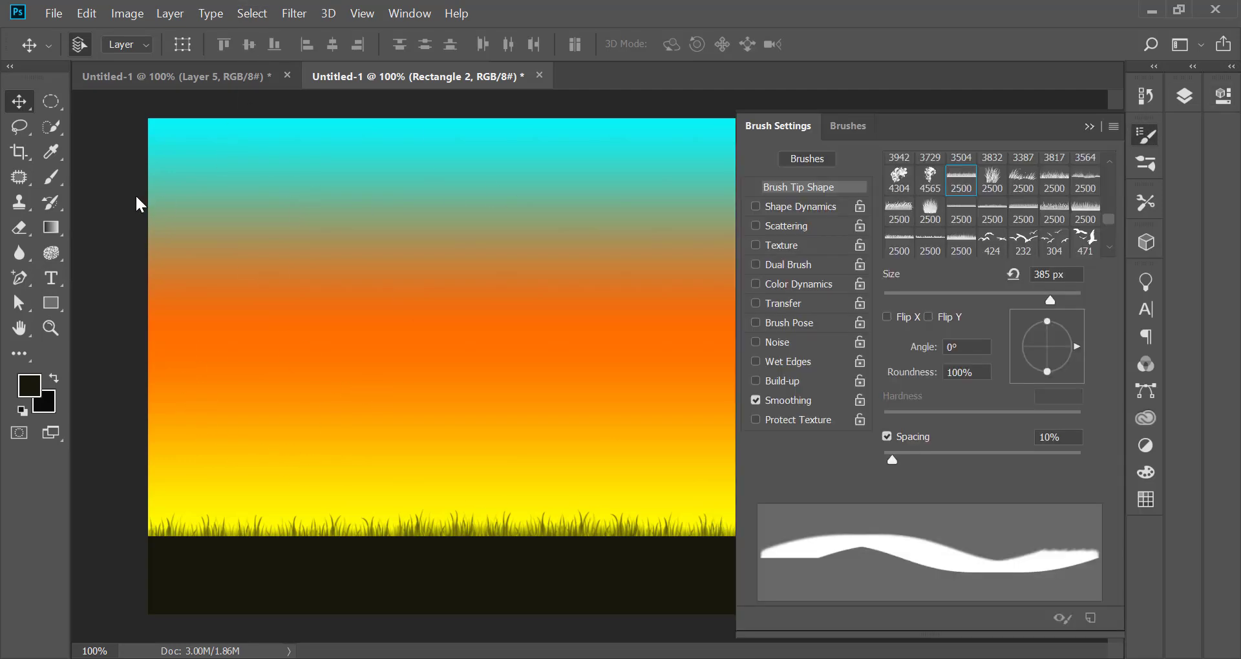
left_click(53, 176)
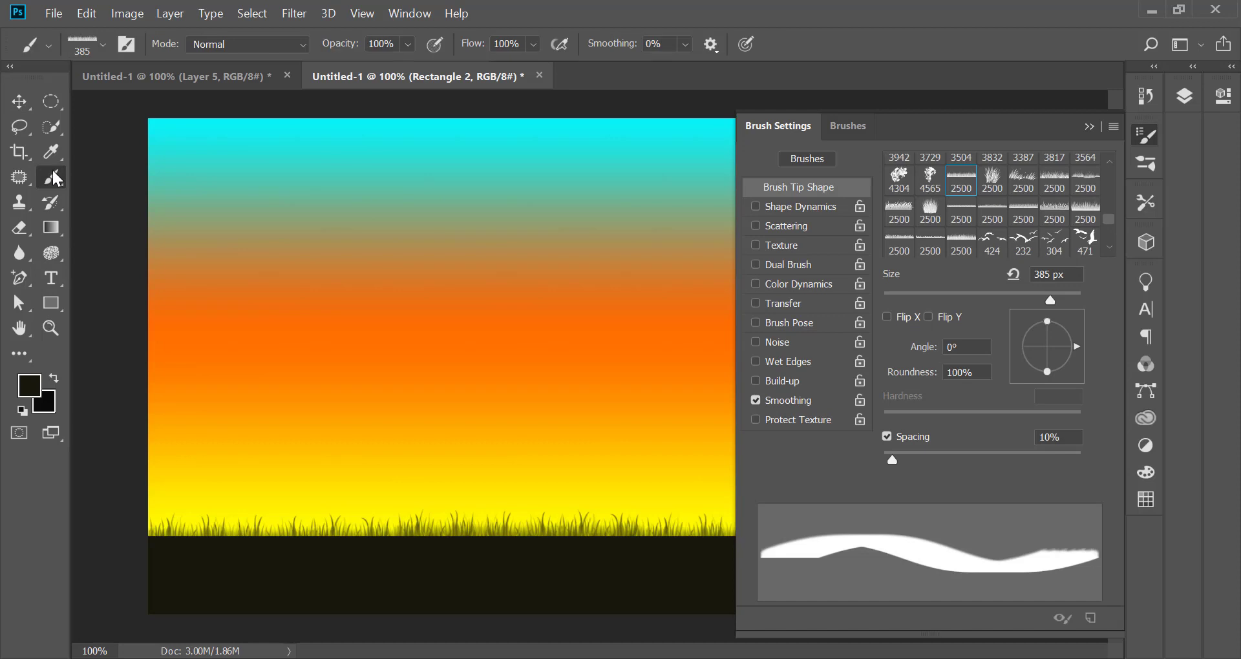
left_click(1185, 98)
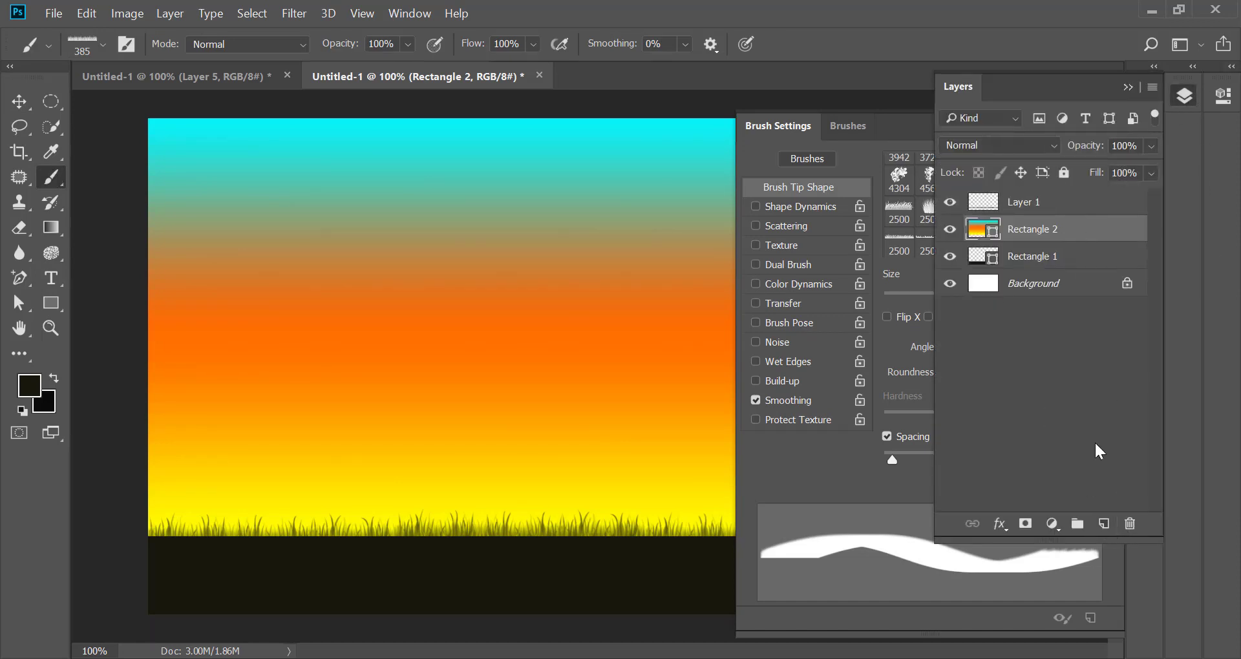
left_click(1103, 523)
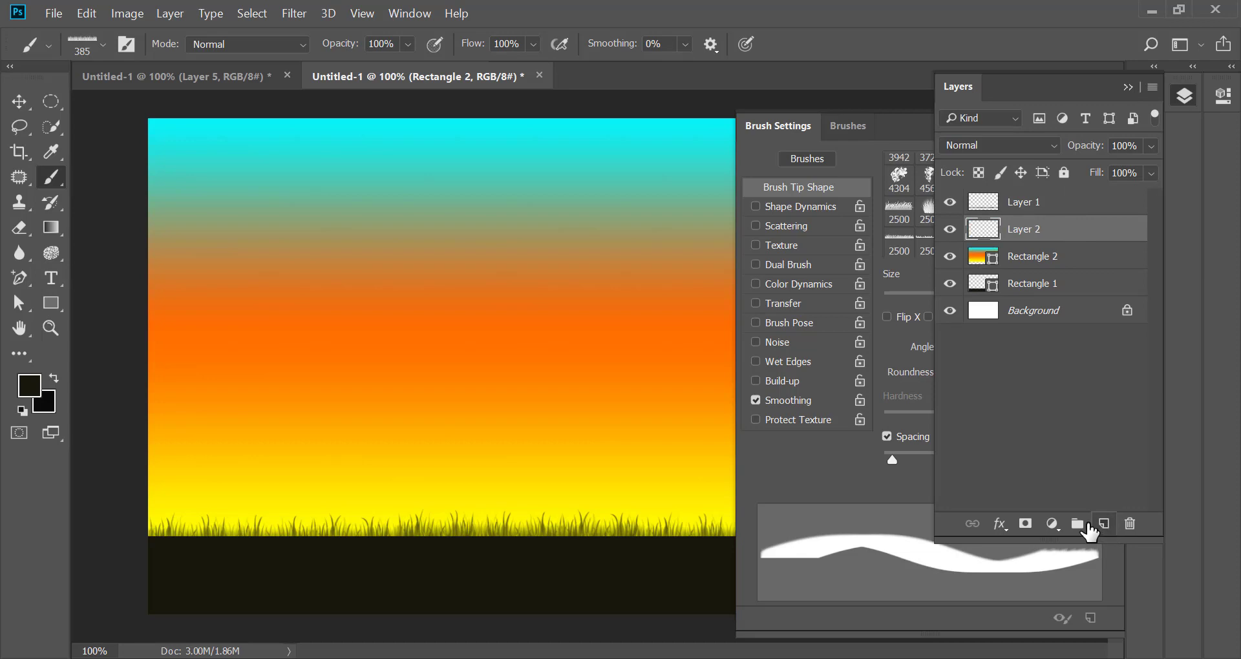
left_click(1128, 90)
Select the 1000 px tree brush tip in Brush Settings.
scroll(989, 220, "down", 1)
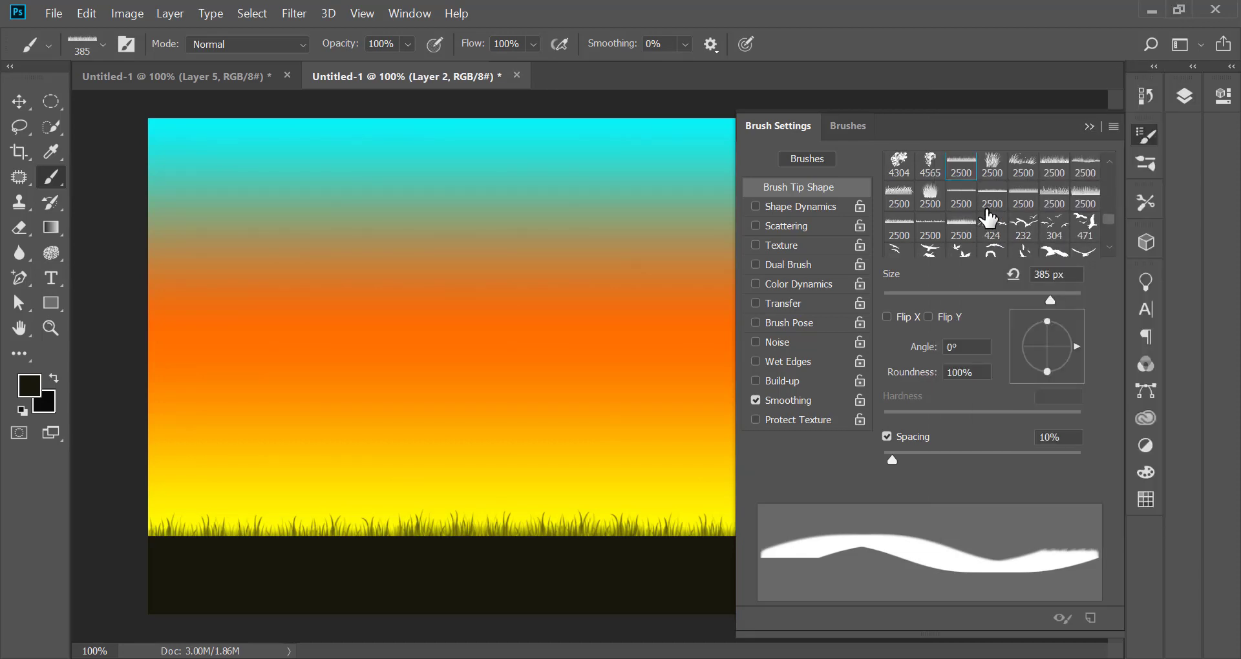
scroll(989, 220, "up", 1)
scroll(987, 219, "up", 1)
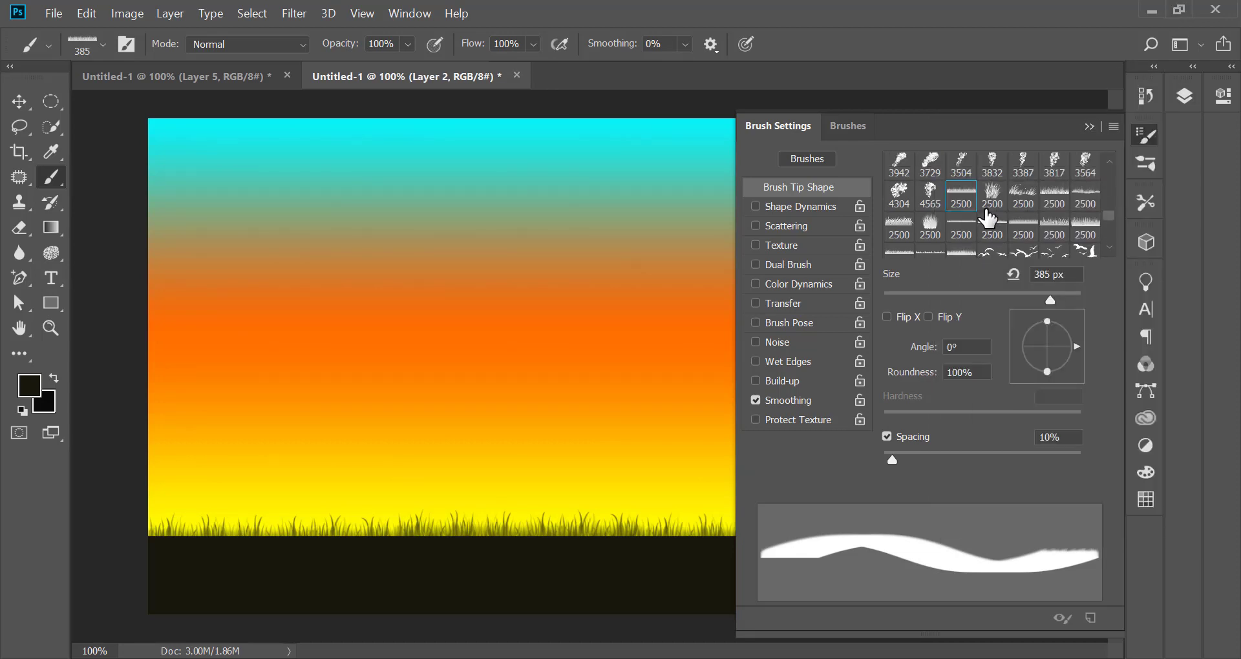
scroll(988, 218, "up", 2)
scroll(988, 218, "up", 1)
scroll(987, 218, "up", 1)
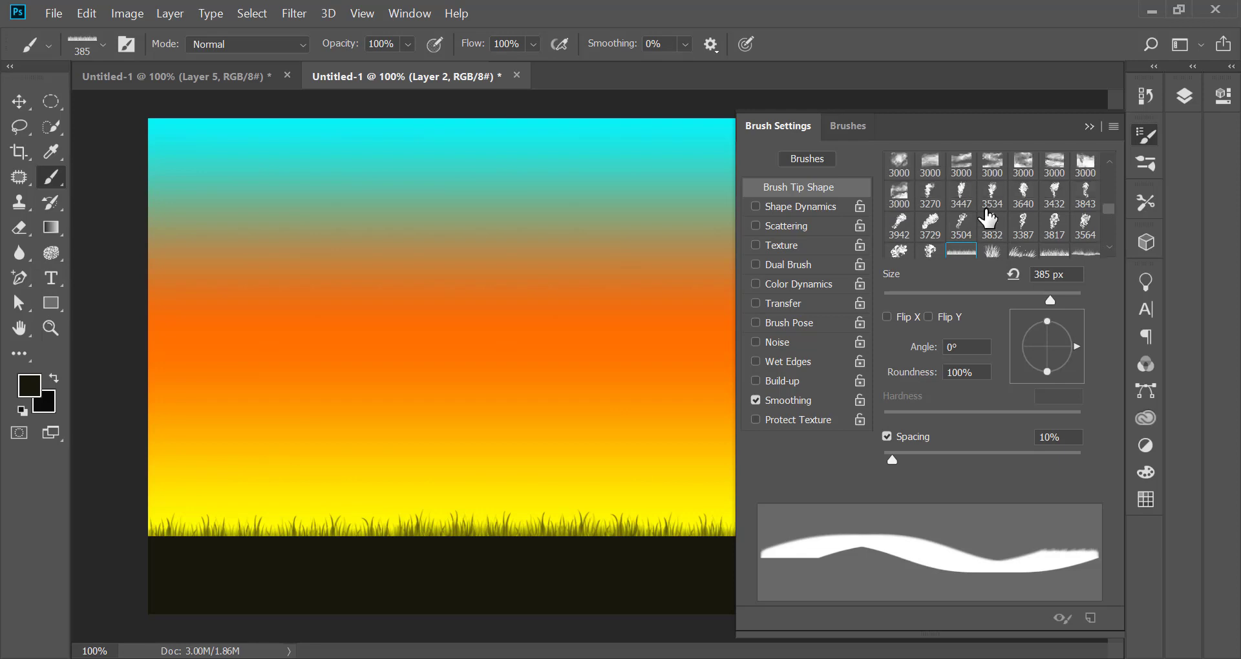
scroll(987, 218, "up", 1)
scroll(988, 218, "up", 1)
scroll(988, 218, "up", 1)
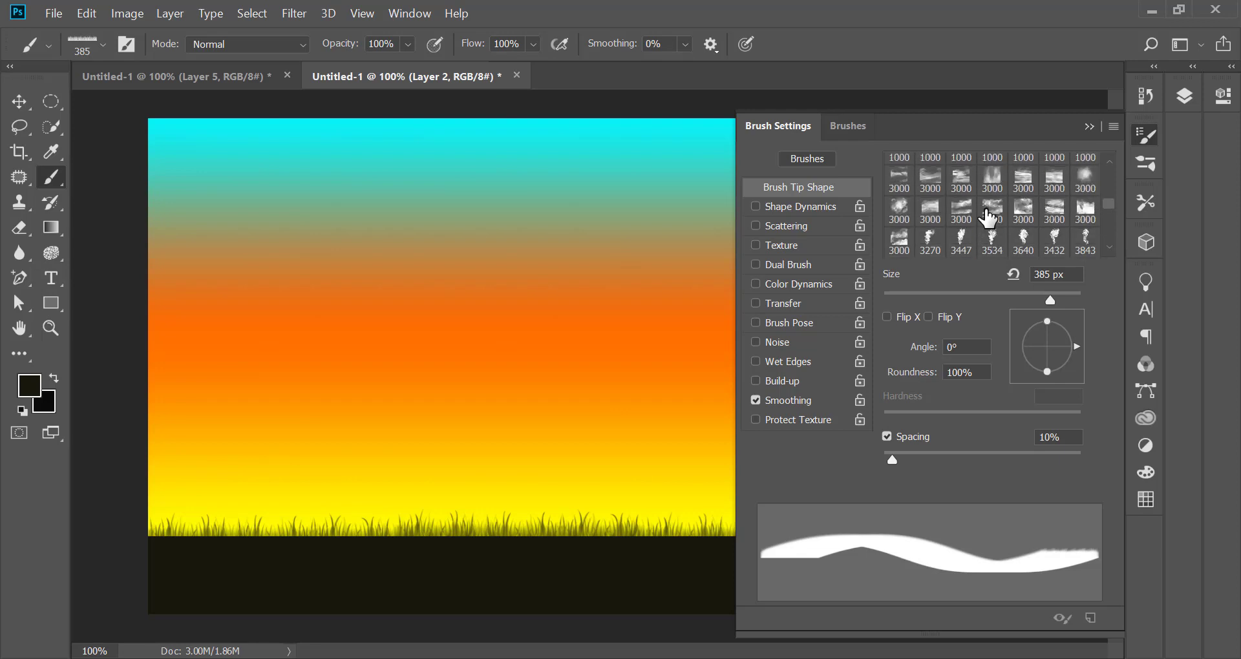
scroll(988, 219, "up", 1)
scroll(988, 219, "up", 1)
scroll(988, 219, "up", 1)
scroll(988, 218, "up", 1)
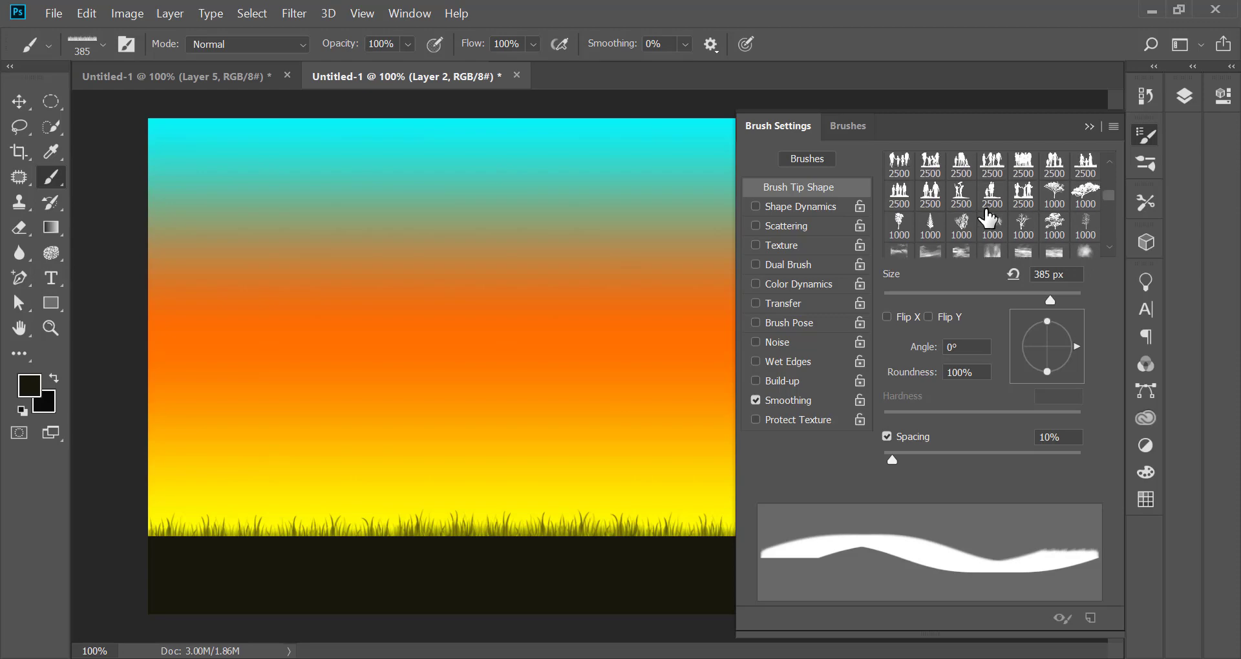
scroll(1067, 218, "up", 1)
scroll(1073, 249, "up", 1)
scroll(1073, 249, "down", 1)
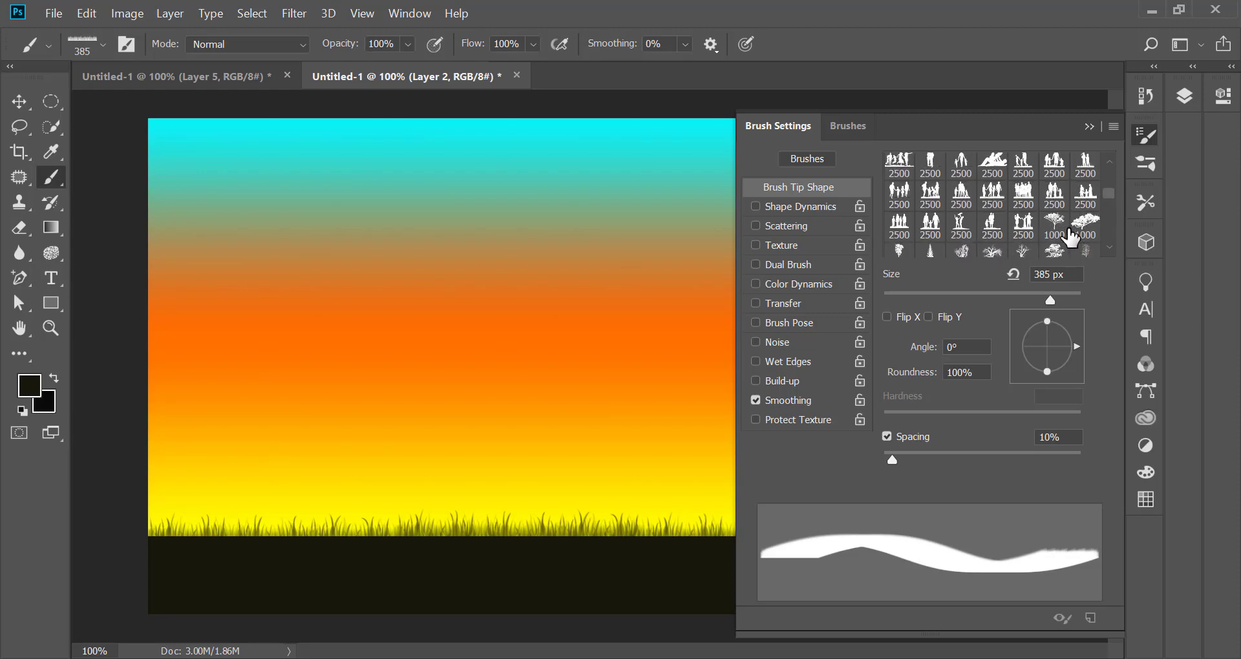
left_click(1054, 228)
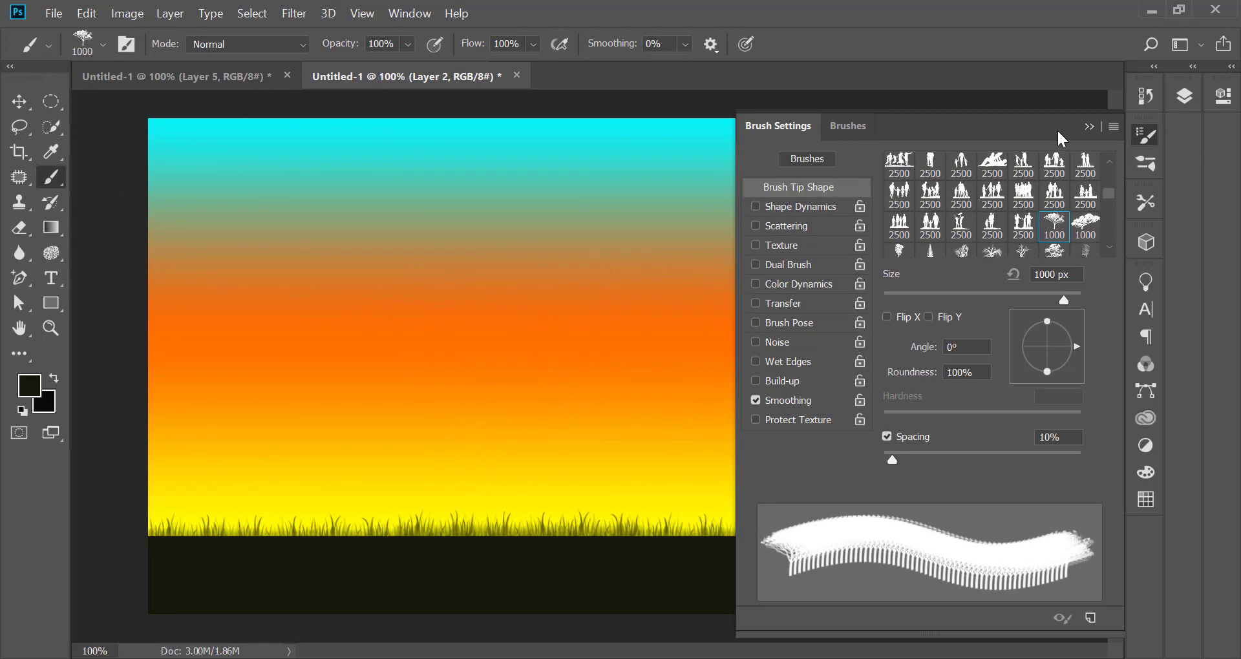
left_click(1090, 126)
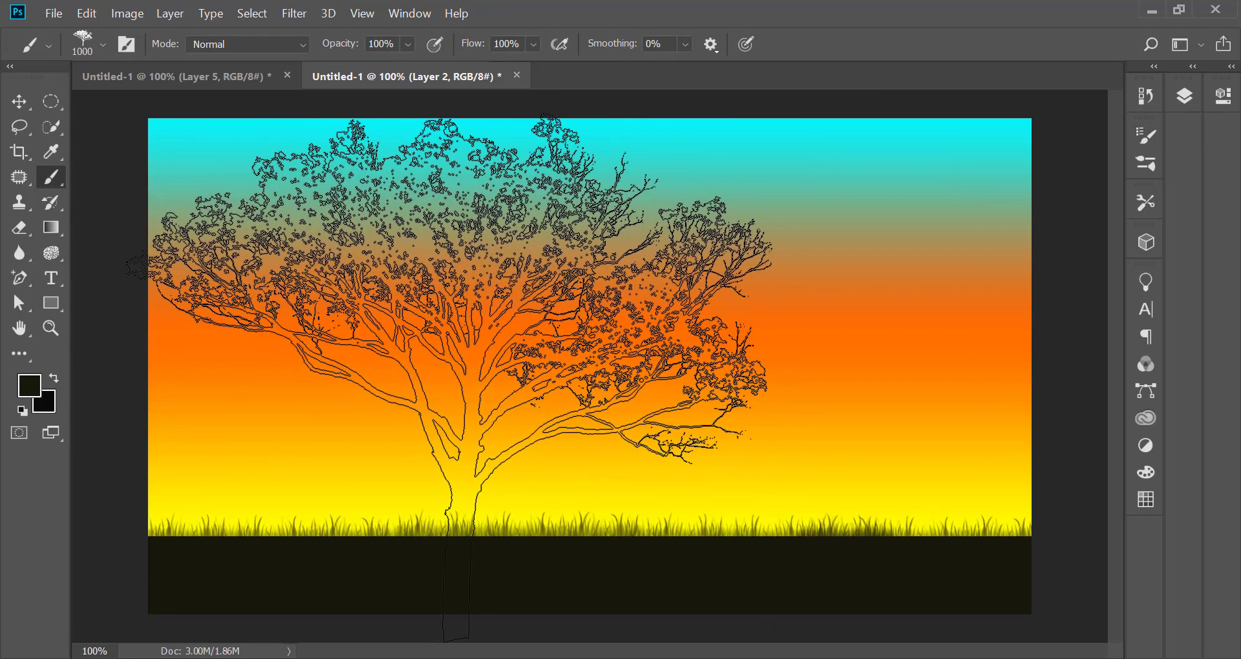
Stamp a large tree at the left edge at 500 px and a smaller one beside it.
key("bracketleft")
key("bracketleft")
key("bracketleft")
key("bracketleft")
key("bracketleft")
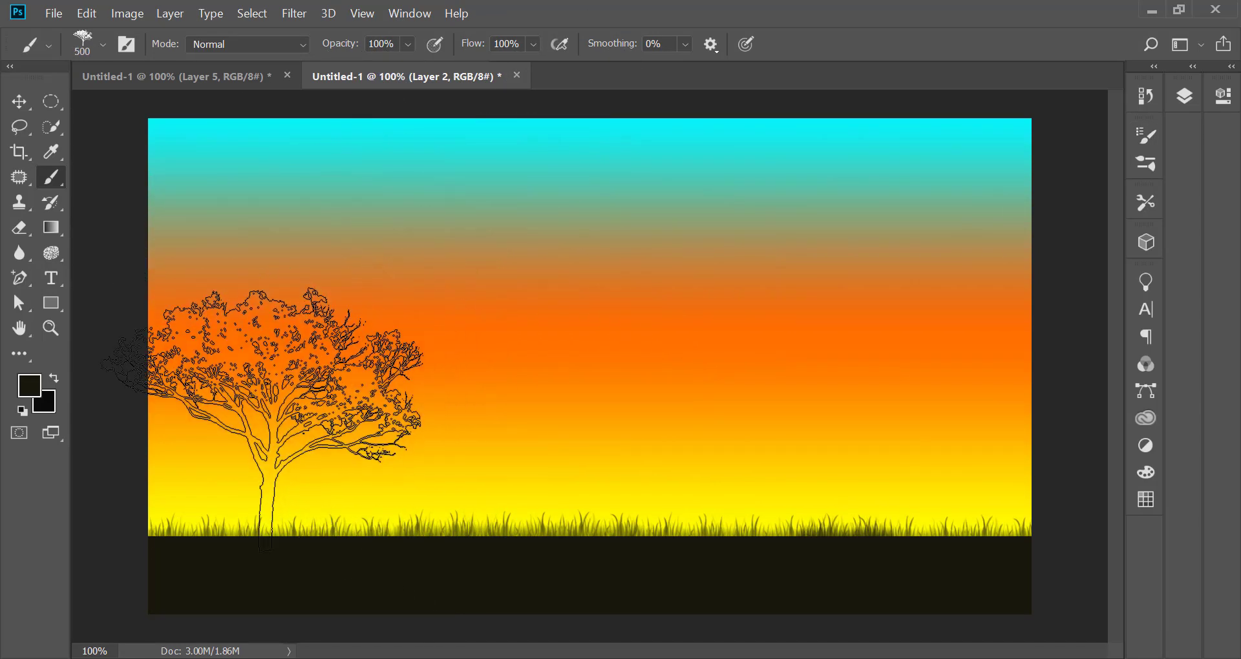
left_click(229, 404)
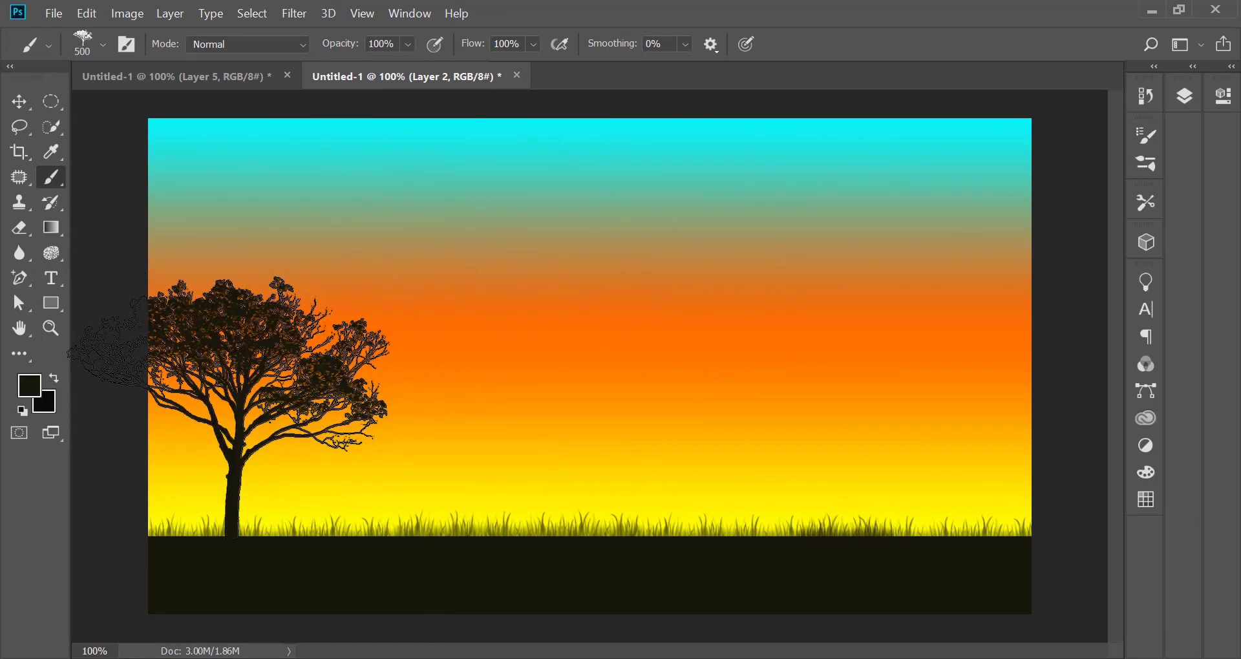
key("bracketleft")
key("bracketleft")
key("bracketleft")
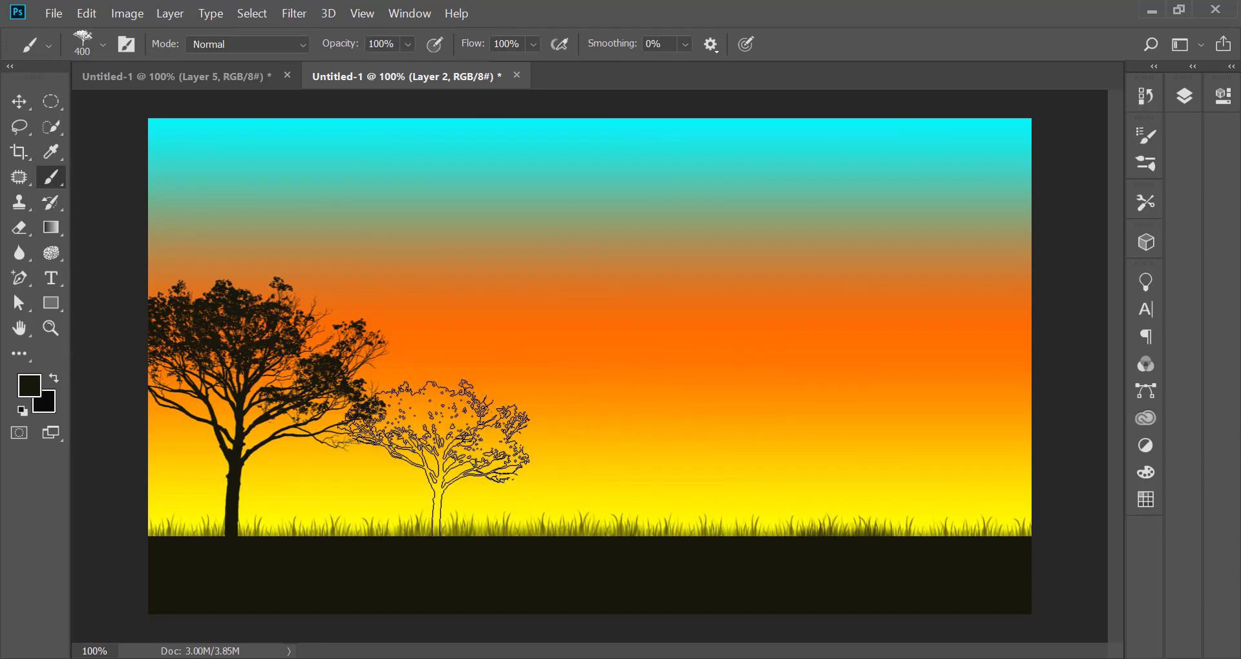
key("bracketleft")
key("bracketleft")
key("bracketleft")
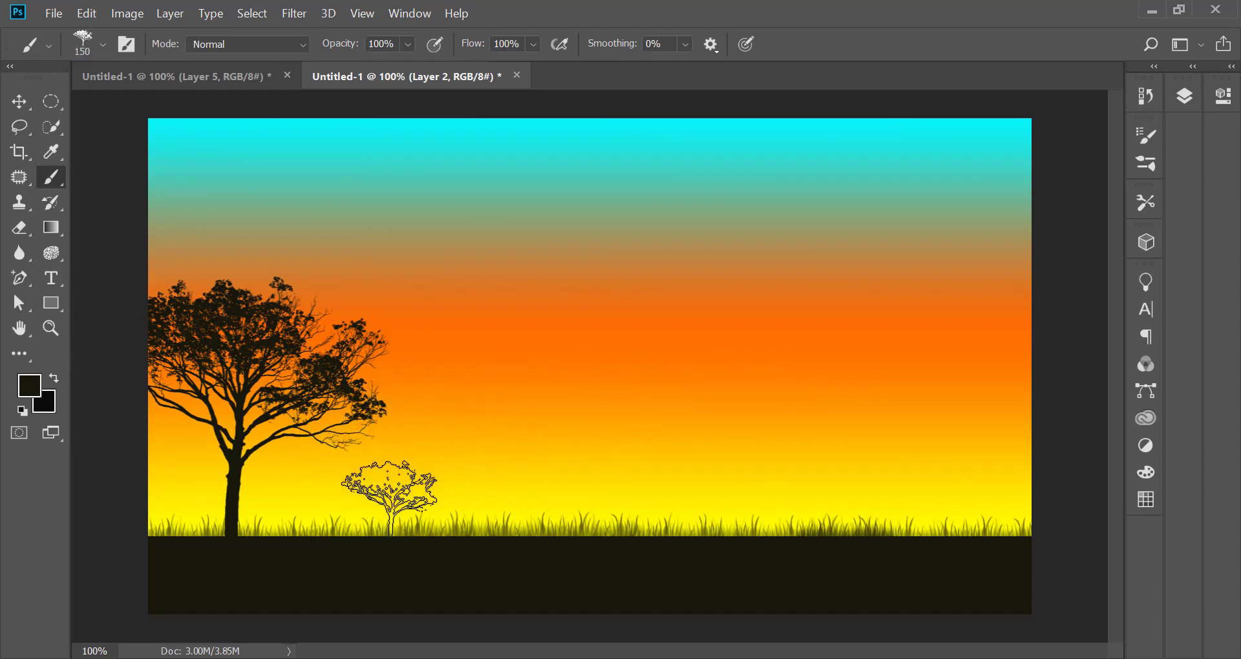
left_click(390, 499)
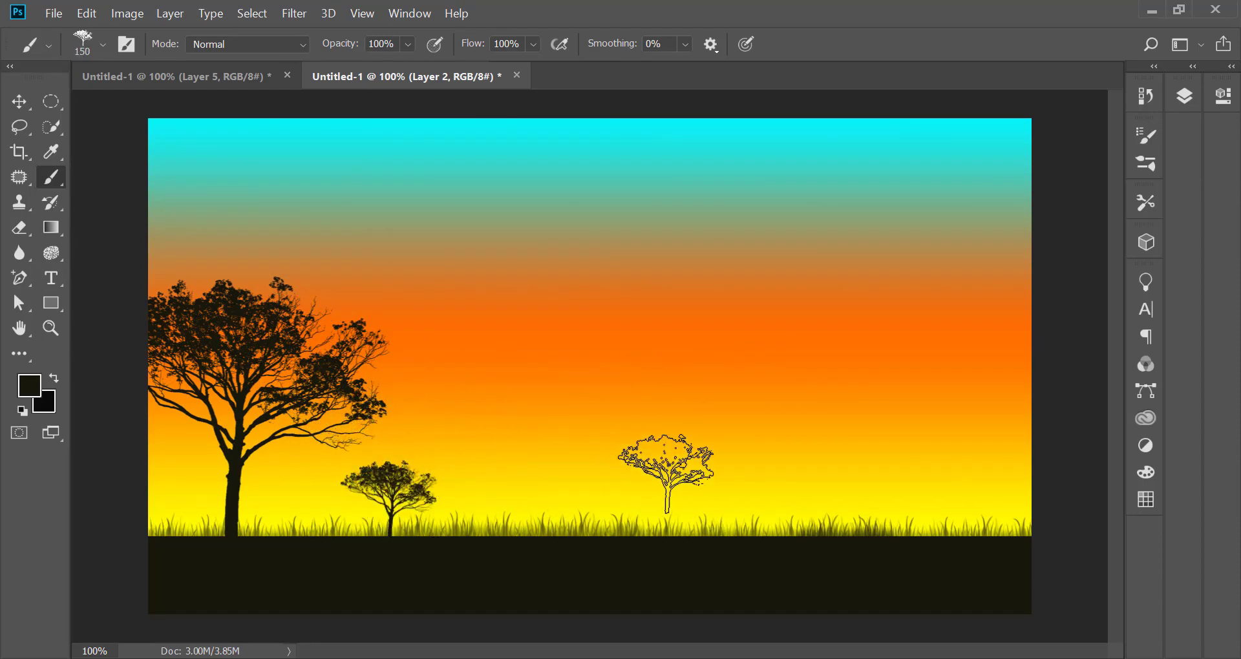
Add a new empty Layer 3 above Layer 2 and return to the Brush tool.
left_click(20, 101)
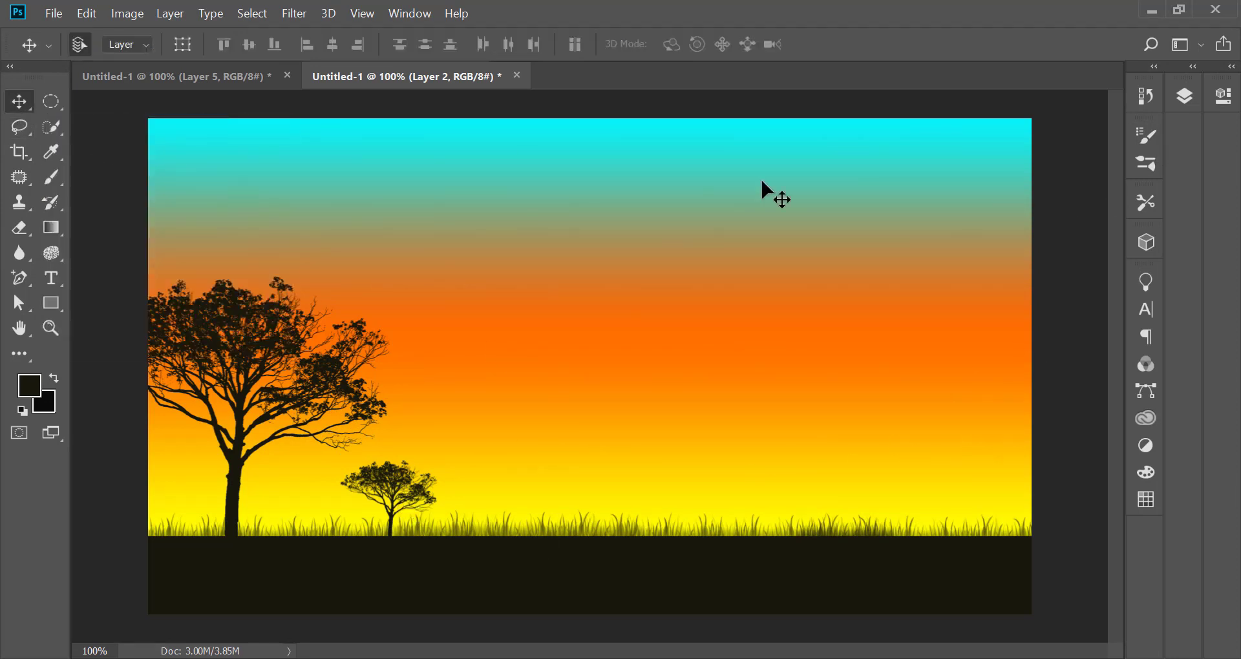
left_click(1183, 95)
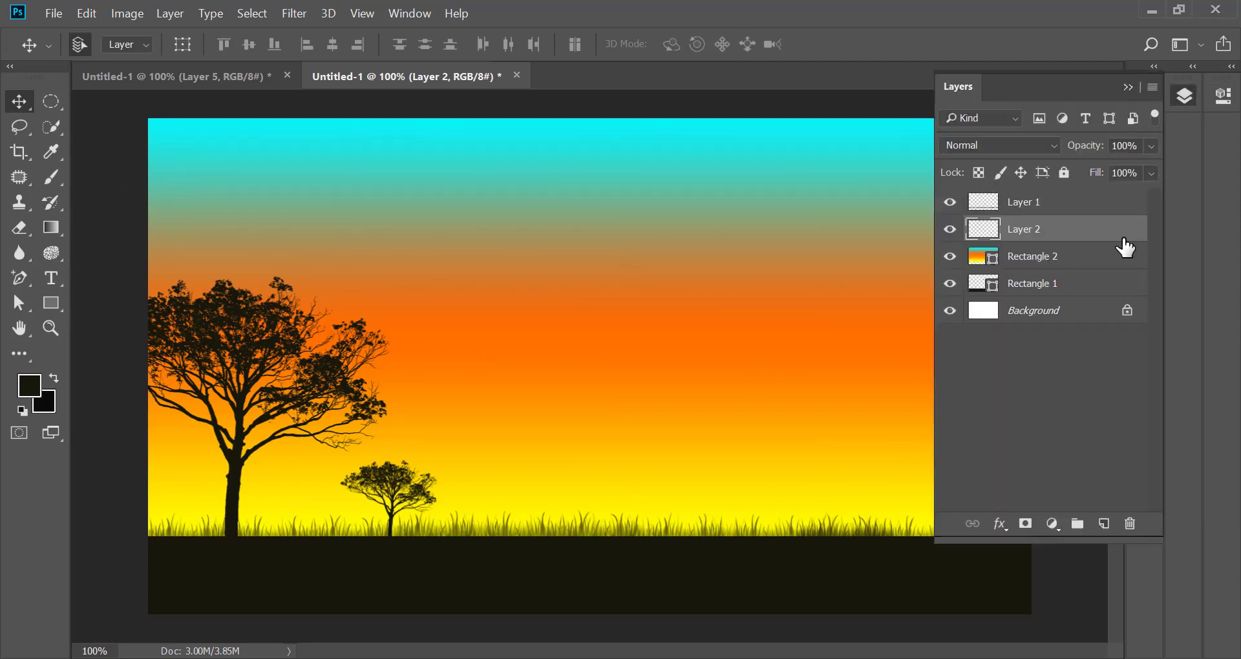
left_click(1105, 526)
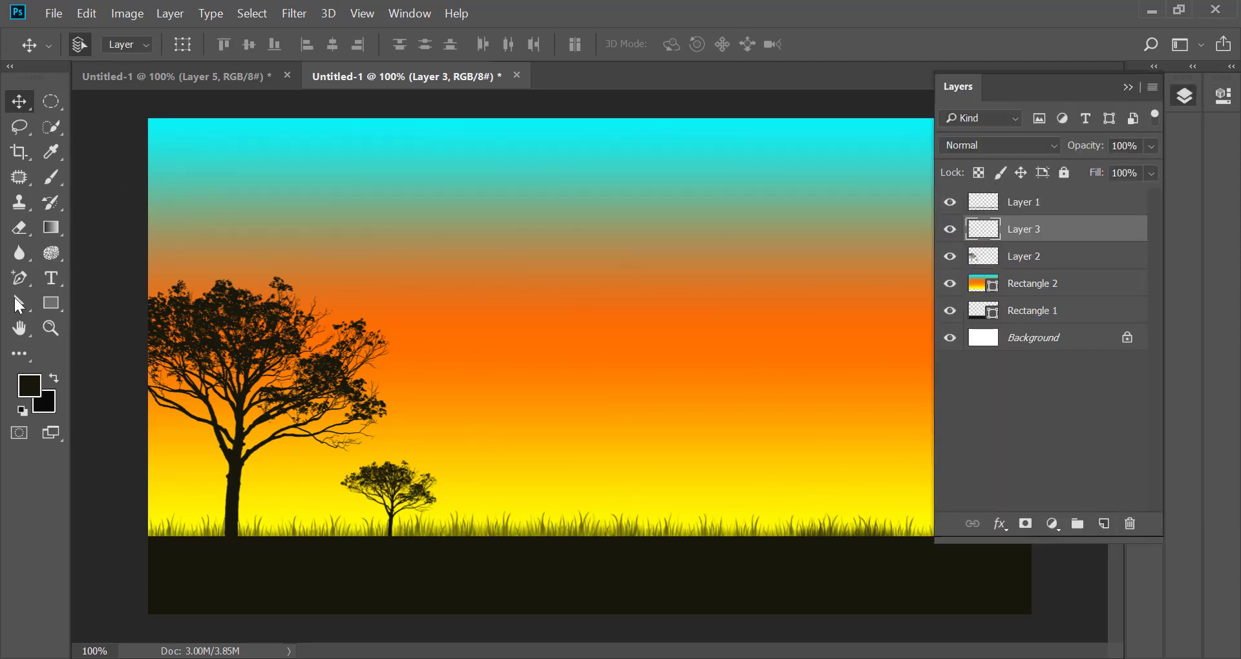
left_click(51, 175)
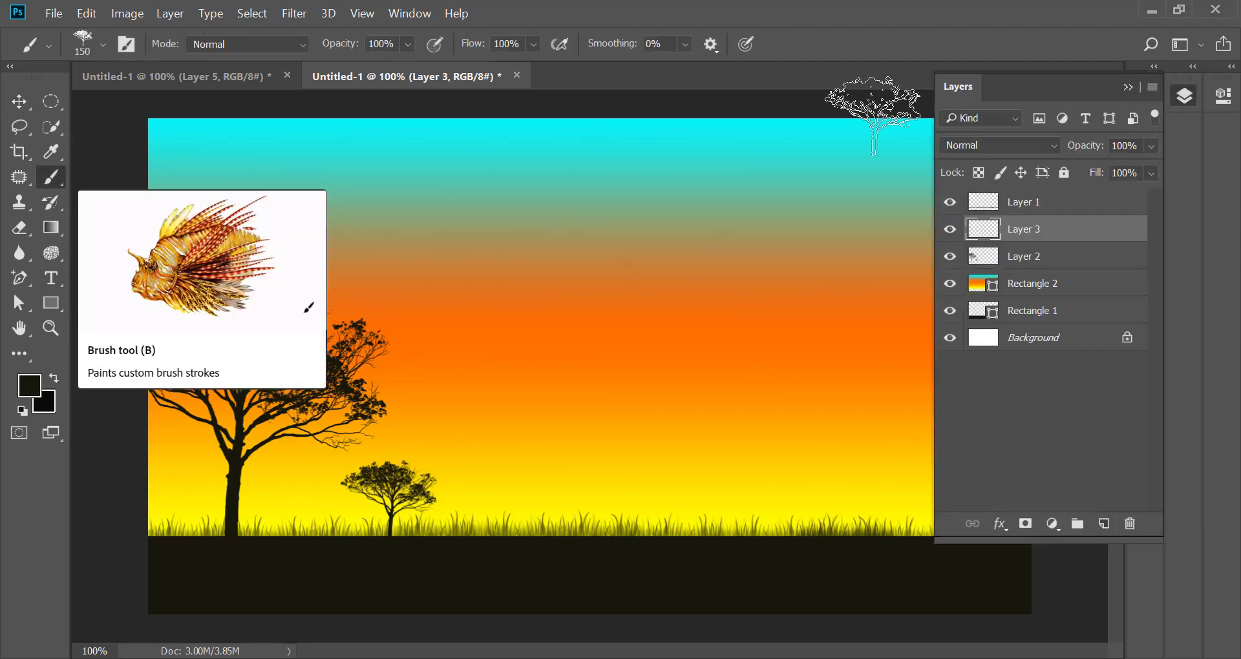
left_click(1135, 79)
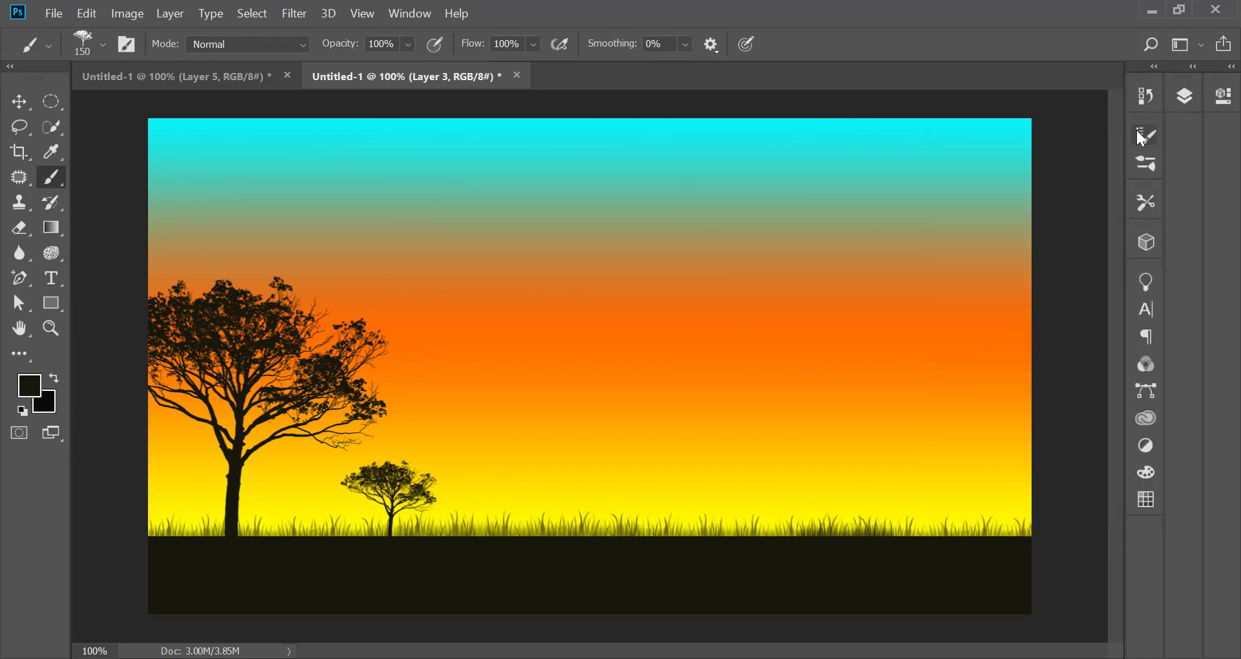
Load a bare, leafless tree brush tip at 400 px and stamp it on the right.
left_click(1141, 134)
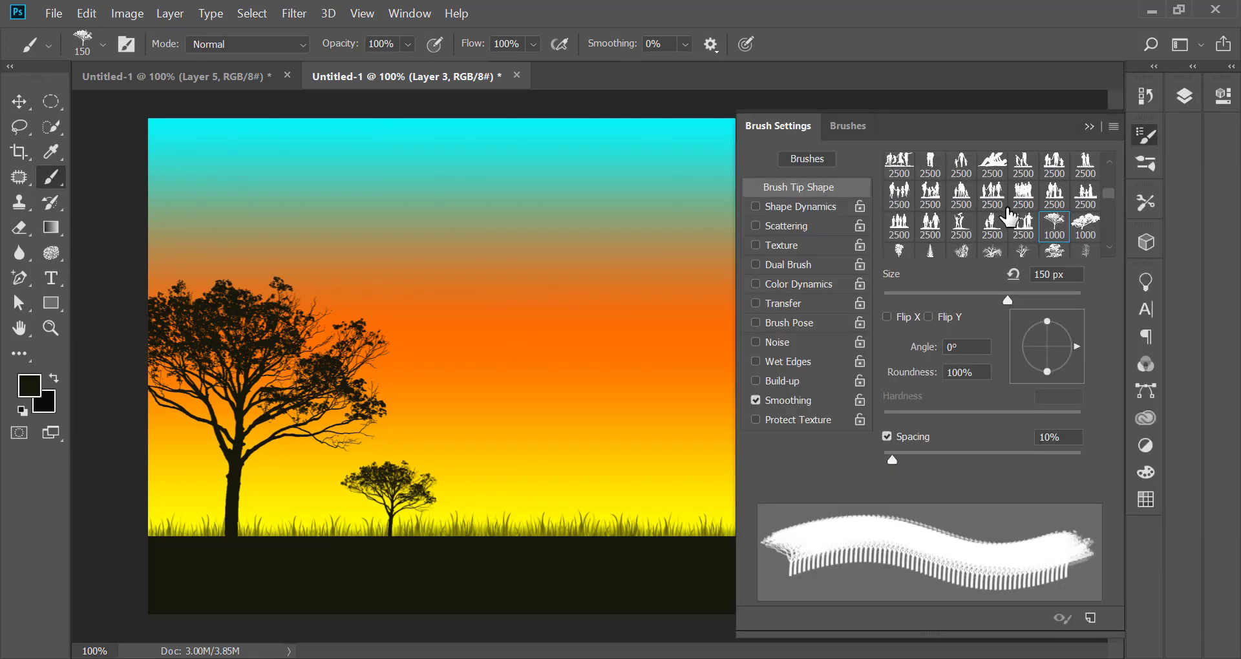
scroll(1060, 226, "down", 1)
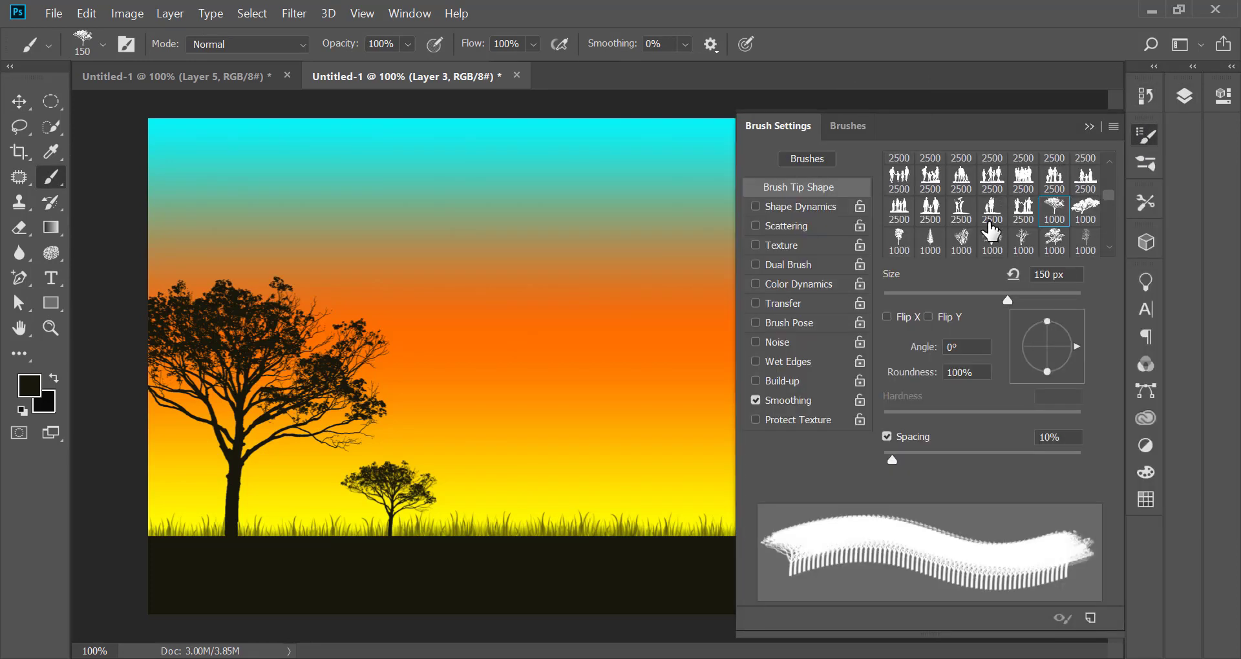
left_click(1024, 245)
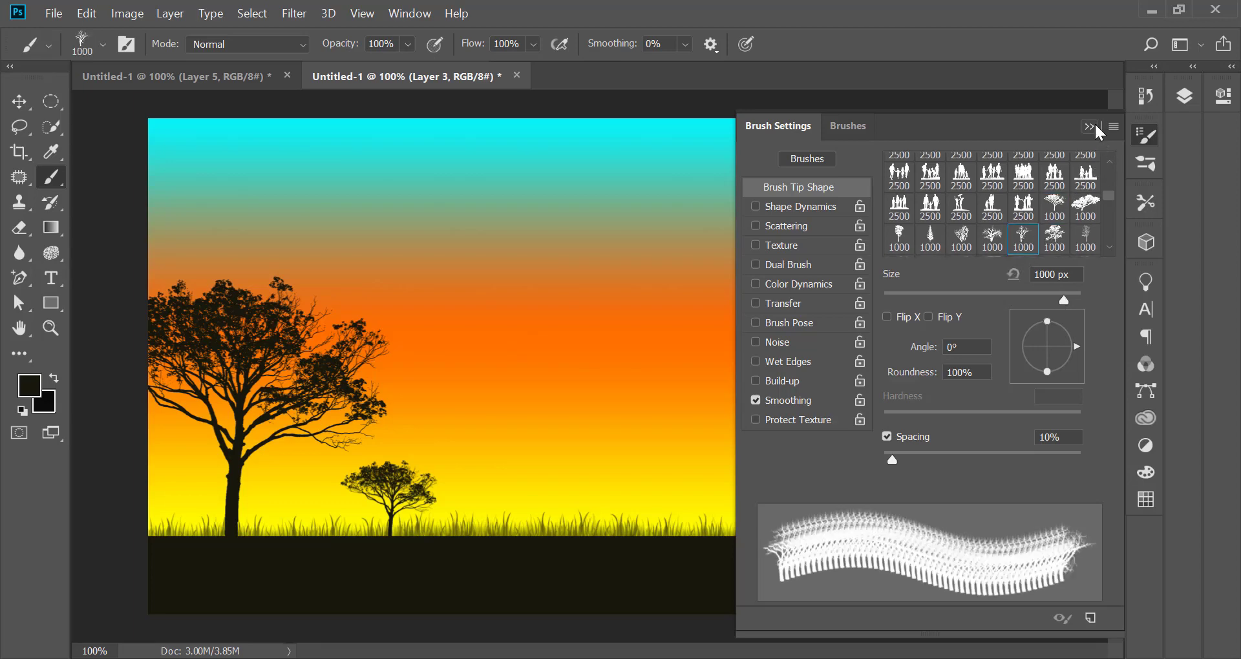
left_click(1091, 125)
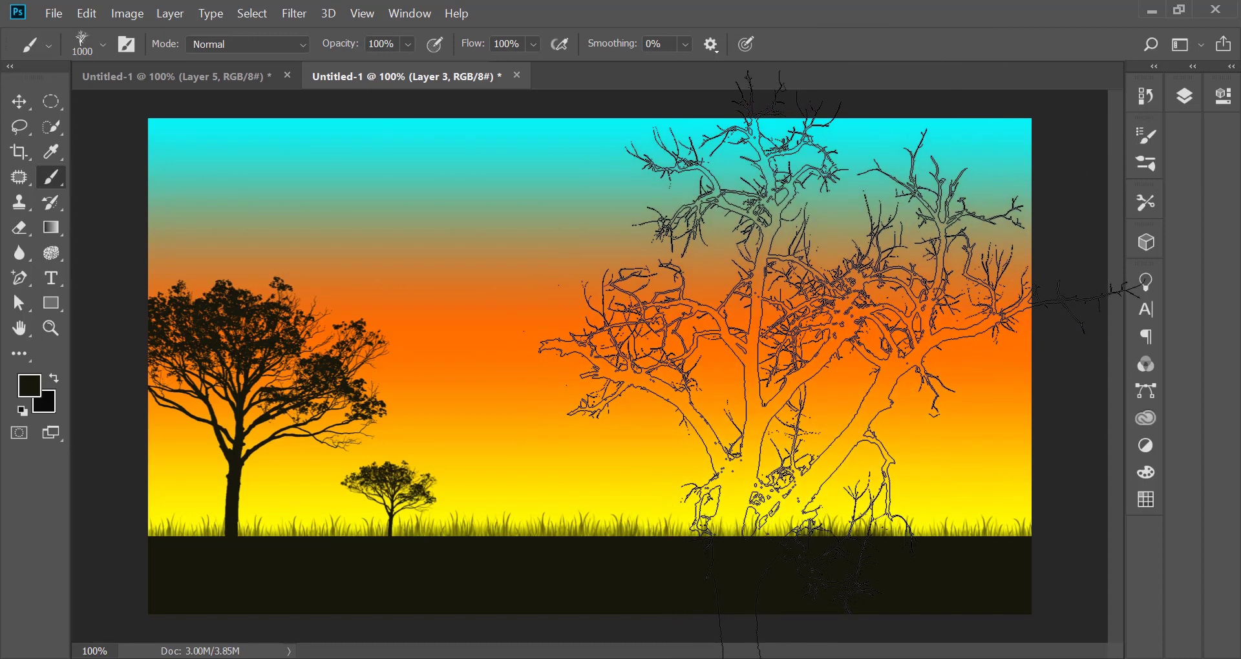
key("bracketleft")
key("bracketleft")
key("bracketleft")
key("bracketleft")
key("bracketleft")
key("bracketleft")
key("bracketleft")
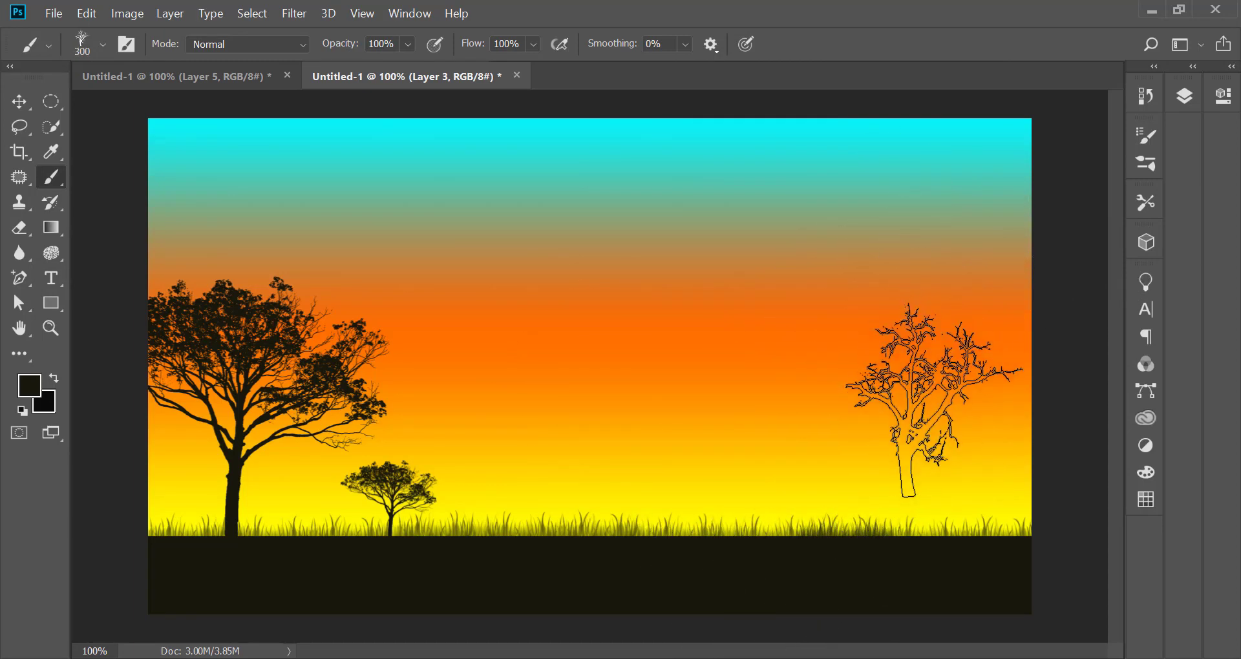
key("bracketright")
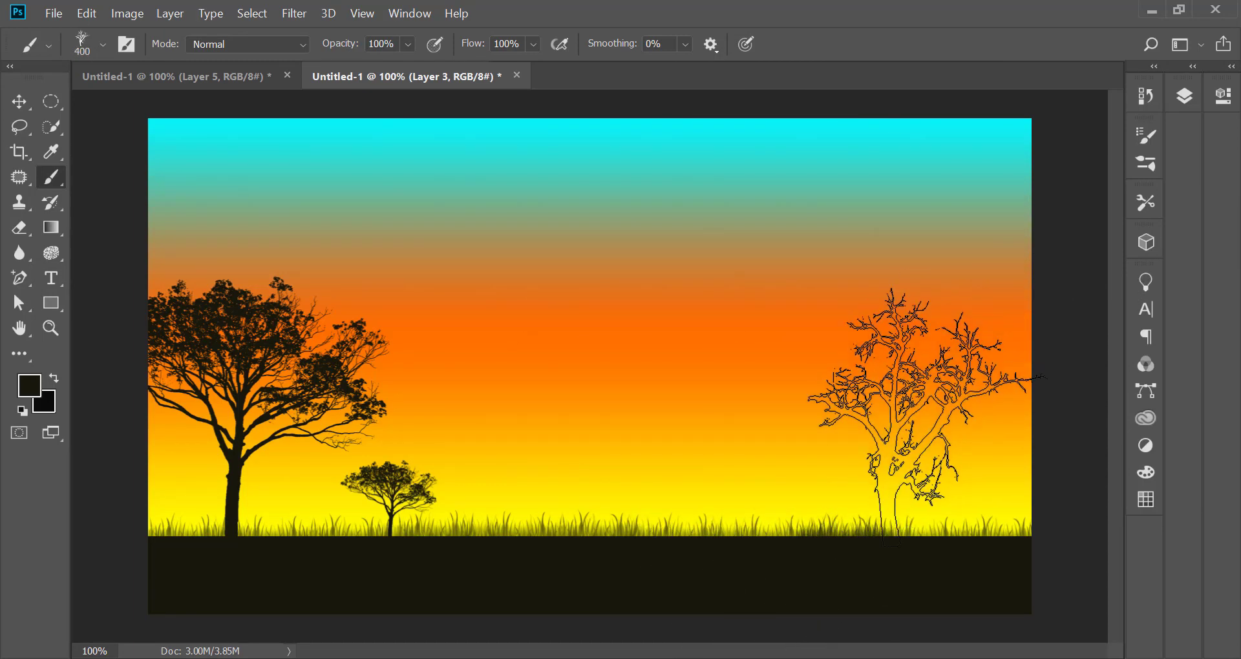
left_click(923, 413)
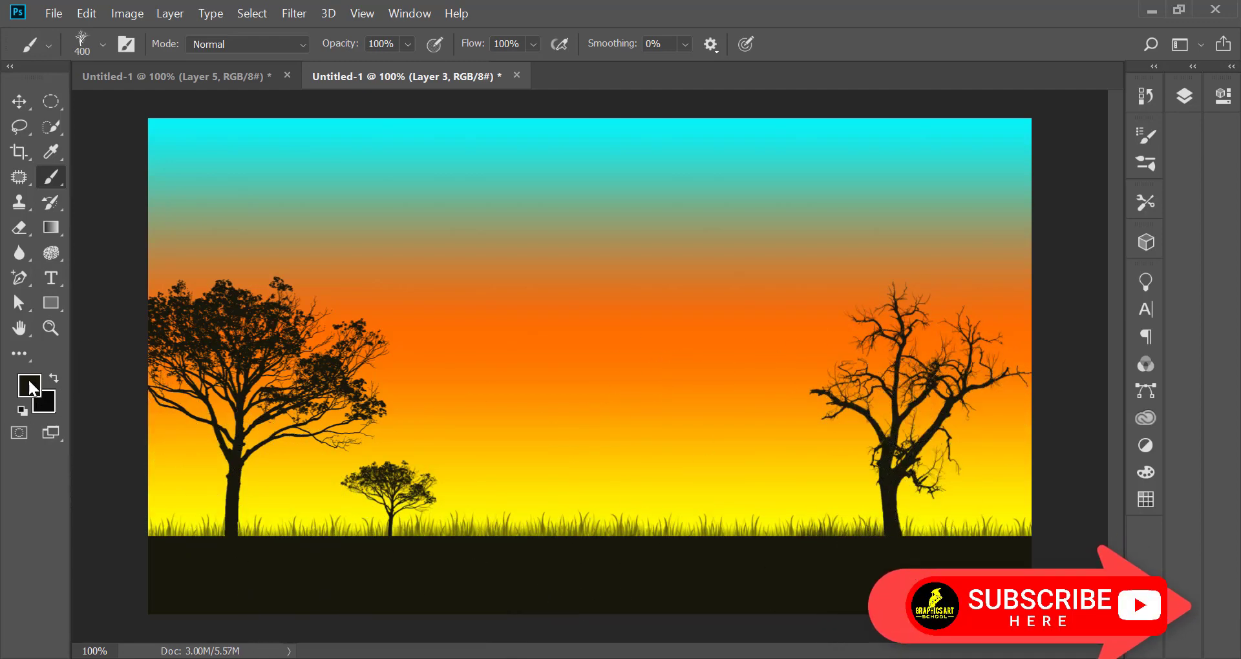
Set the background colour to light grey.
left_click(47, 414)
left_click(686, 193)
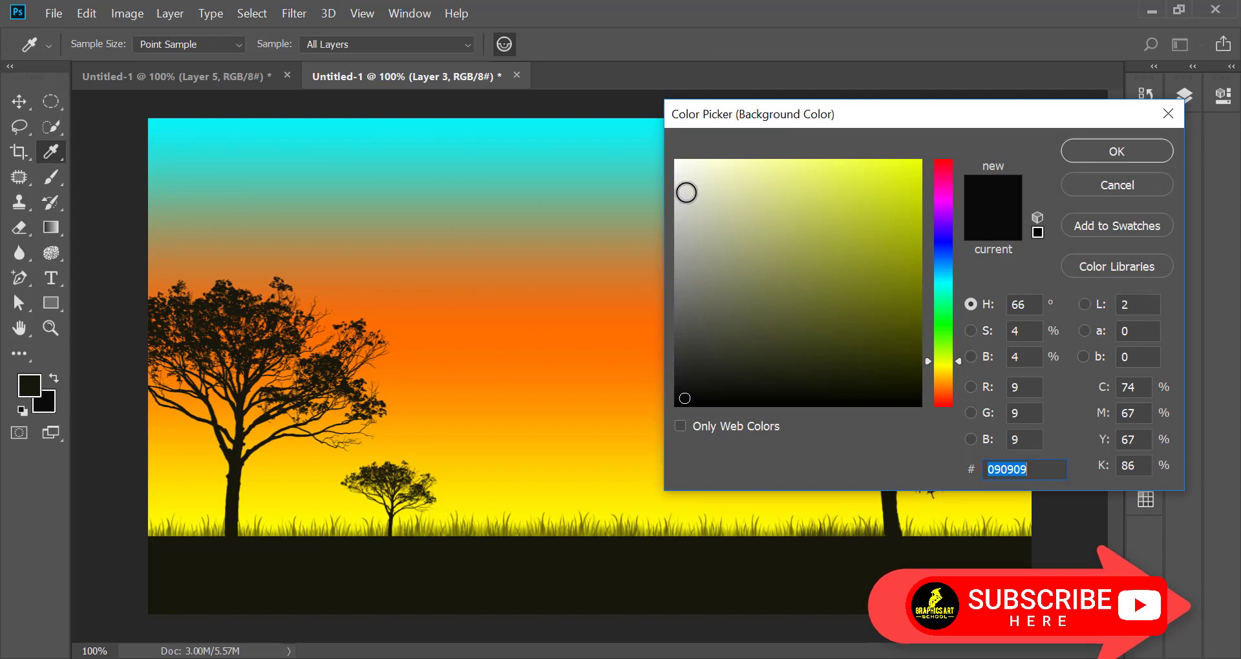
left_click(1161, 150)
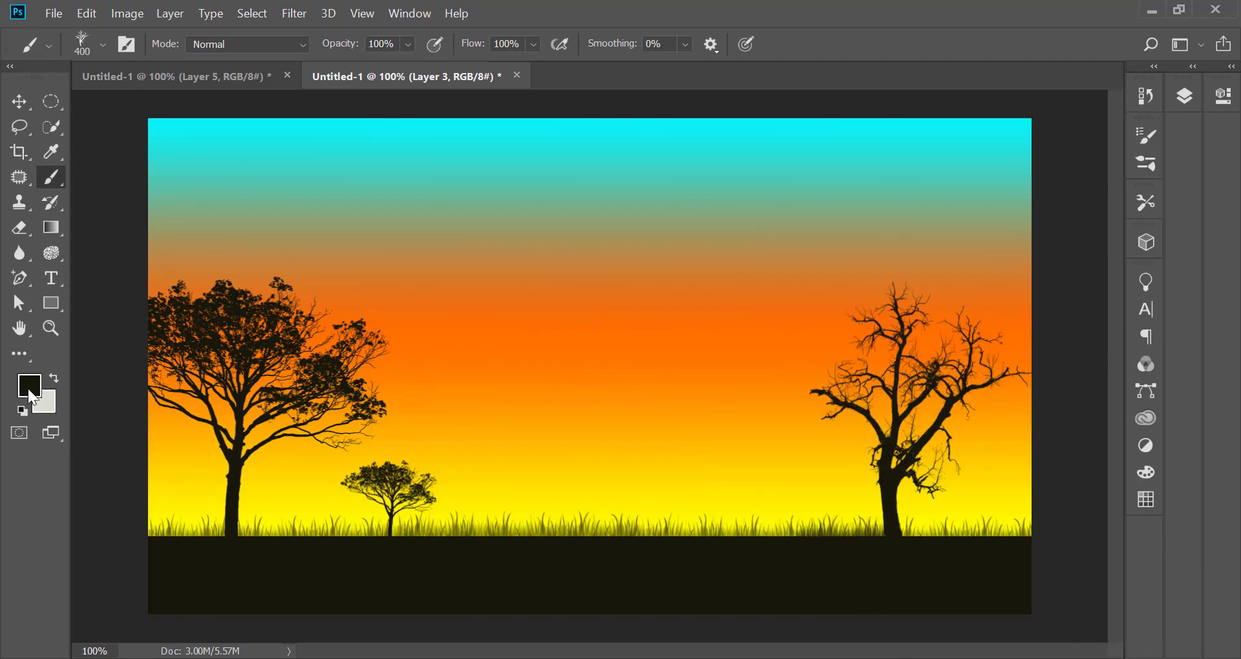
Try magenta as the foreground colour, then set it back to black.
left_click(29, 386)
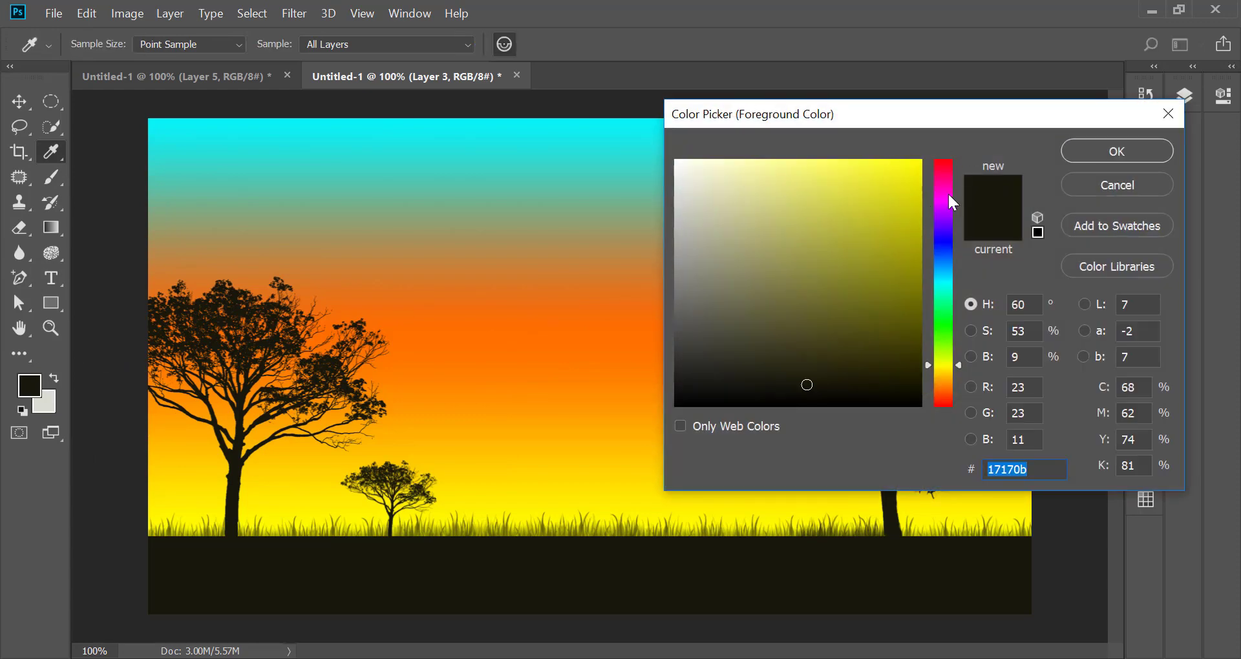
left_click(936, 200)
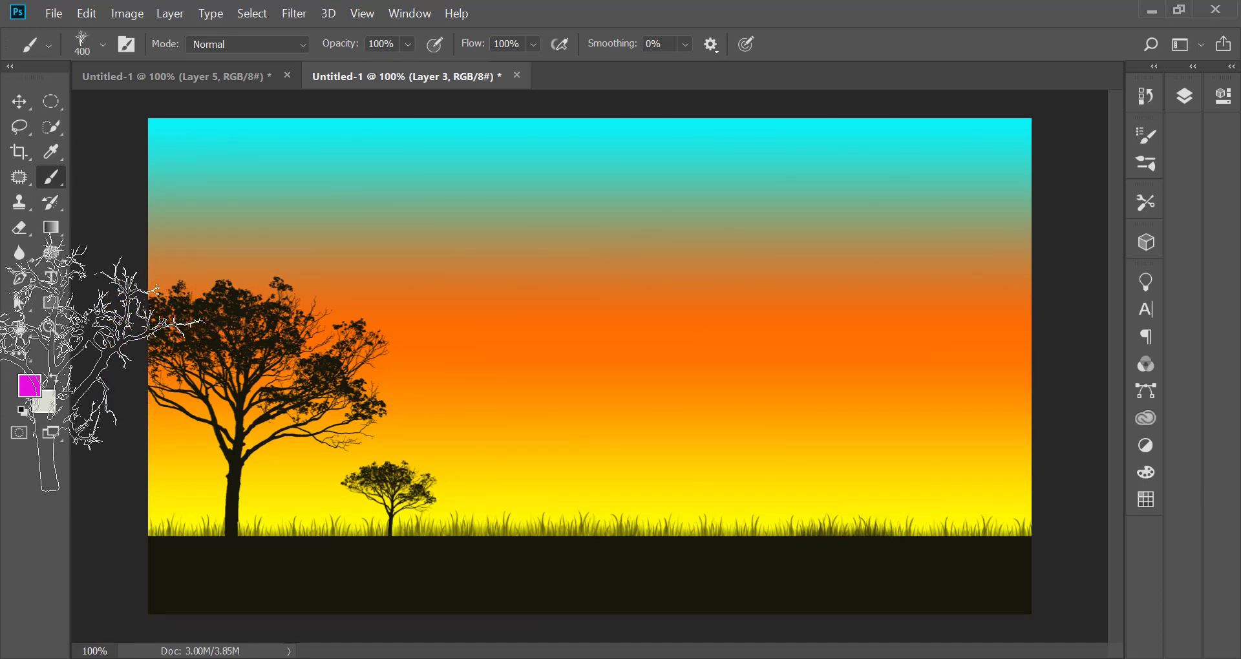
left_click(39, 390)
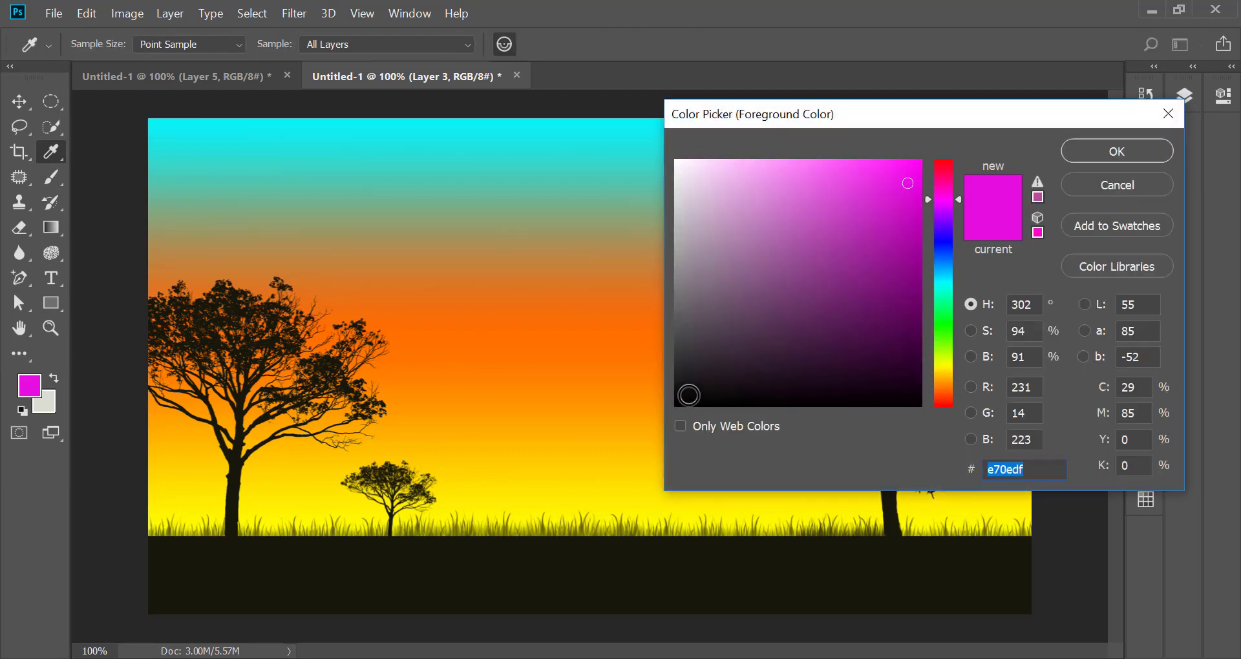
left_click(689, 395)
key("b")
left_click(1092, 155)
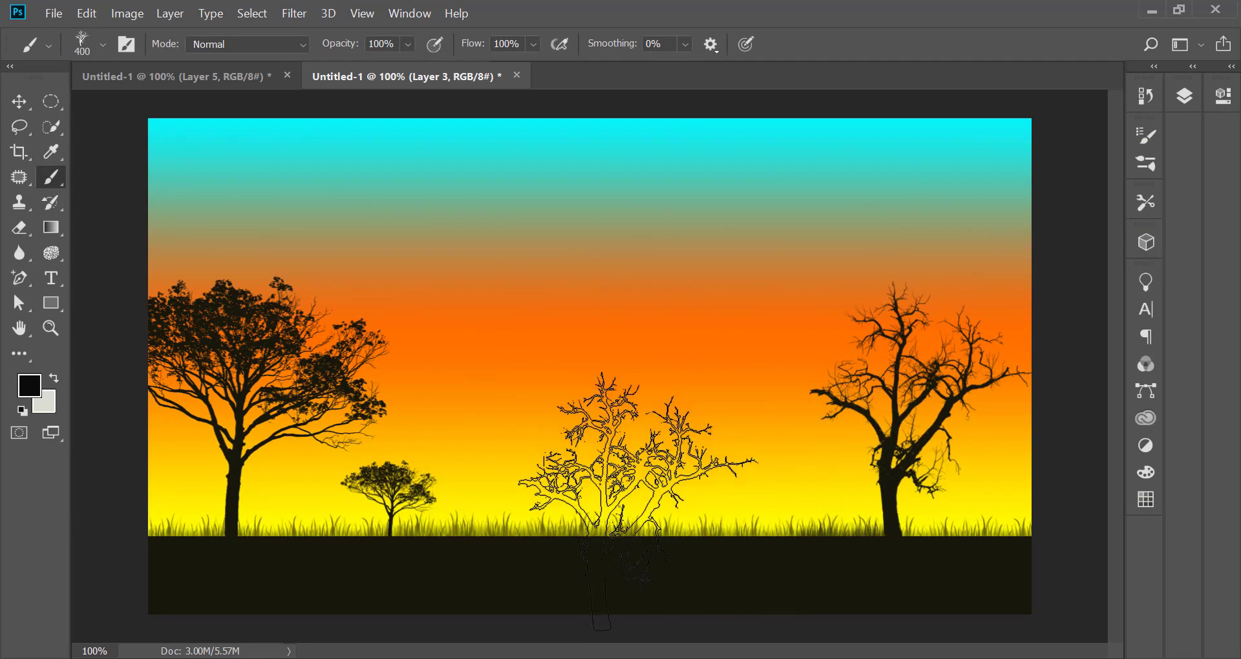
left_click(1185, 96)
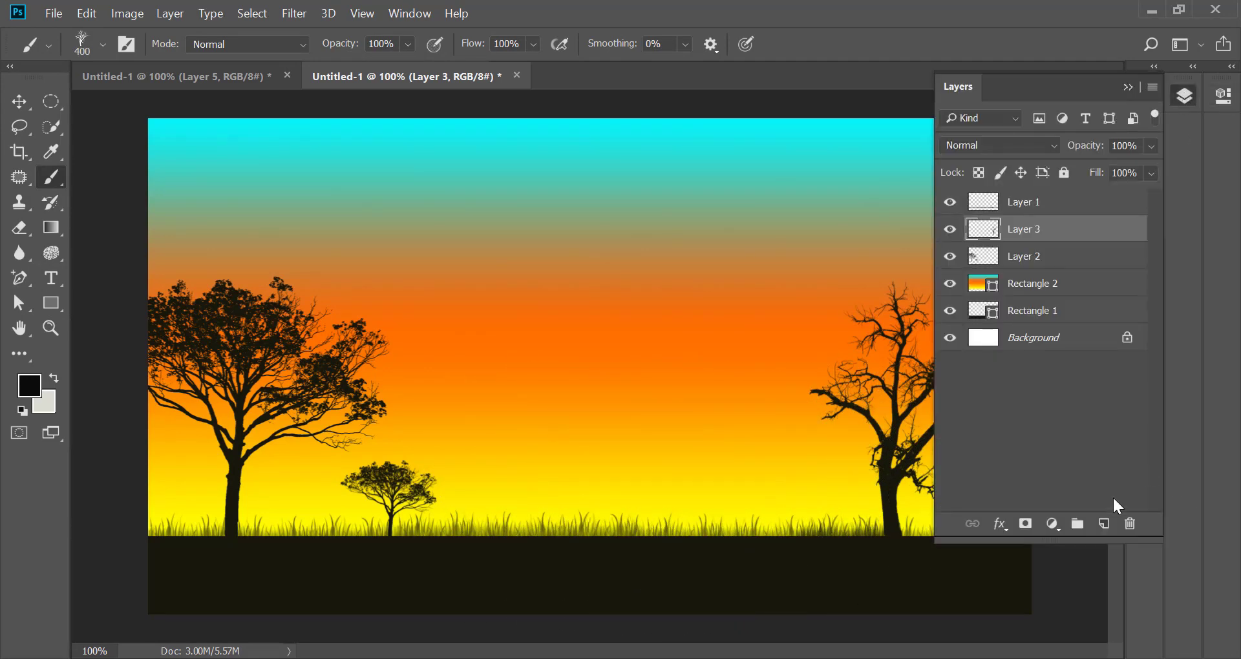
Add a new Layer 4 above Layer 3 and load the people-silhouette family brush tip.
left_click(1103, 523)
left_click(1130, 86)
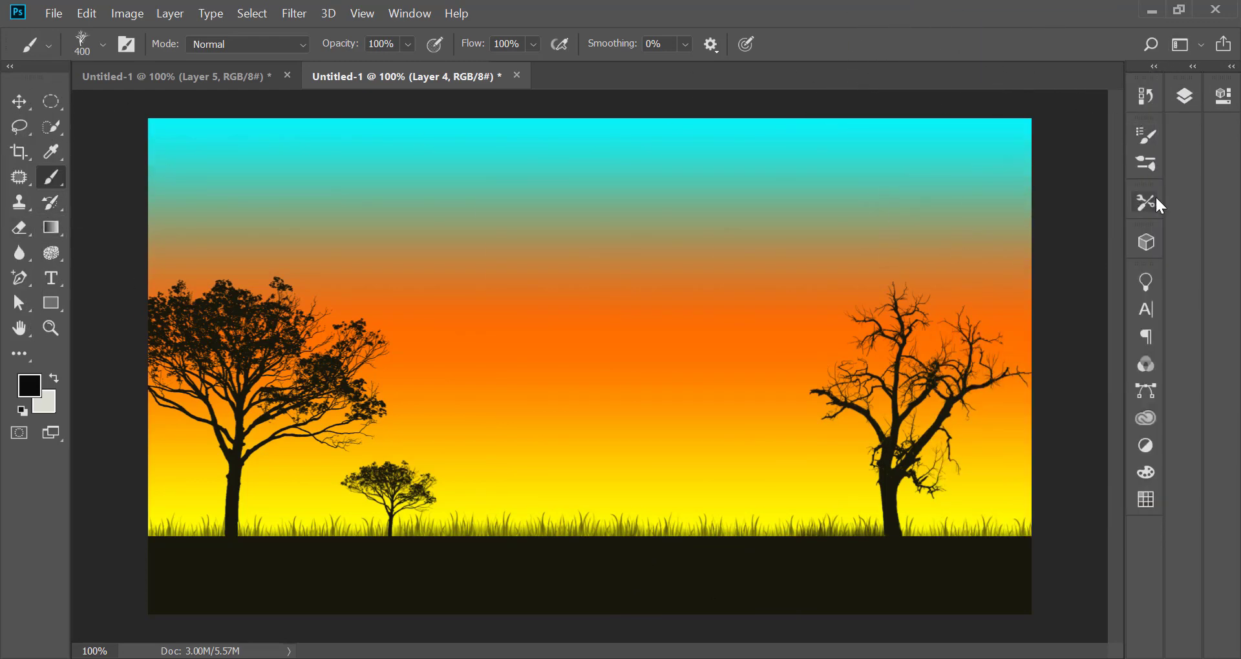
left_click(1147, 135)
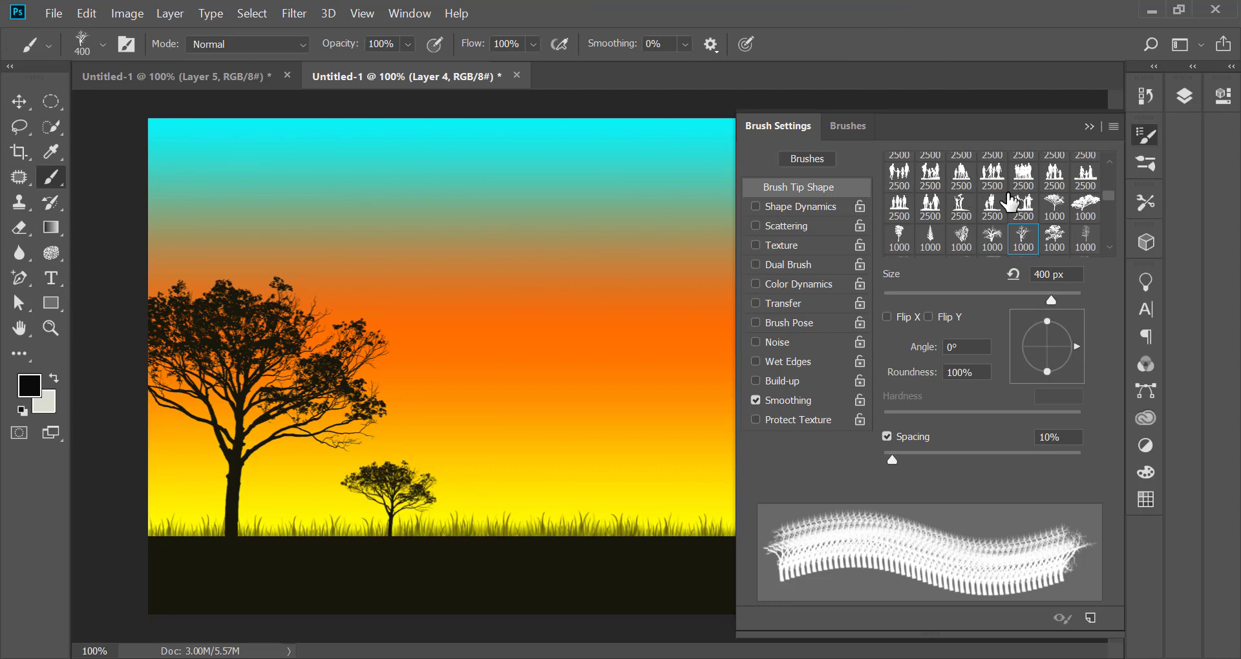
scroll(940, 213, "up", 1)
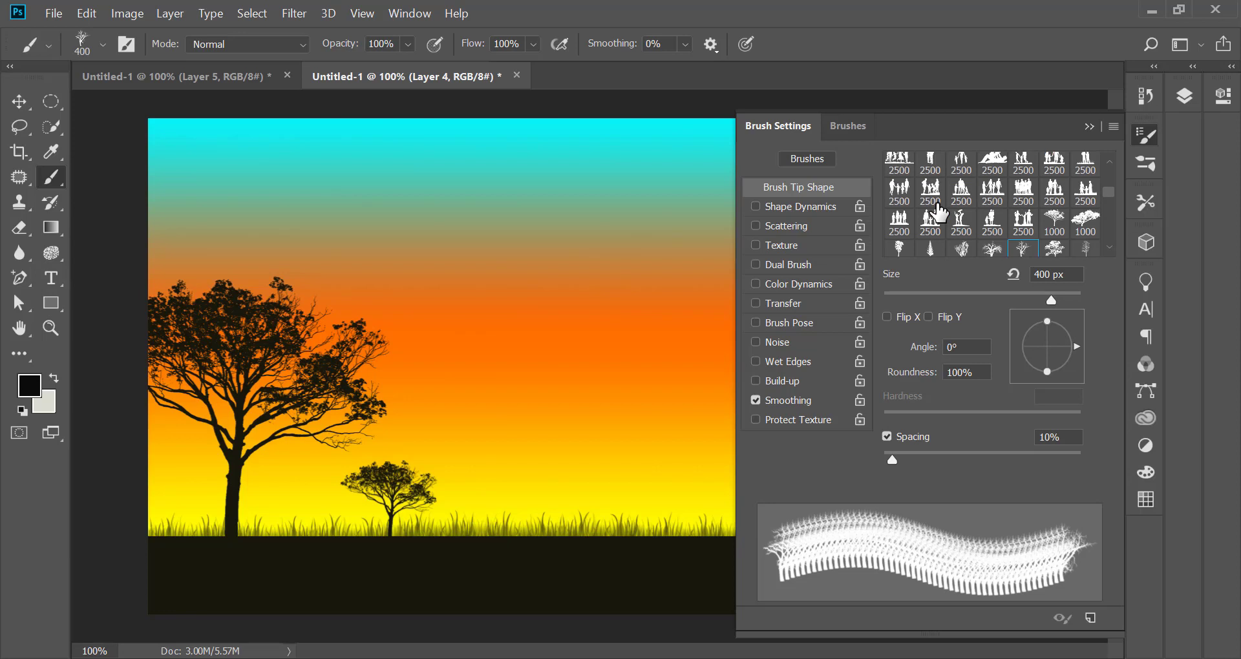
scroll(939, 214, "up", 1)
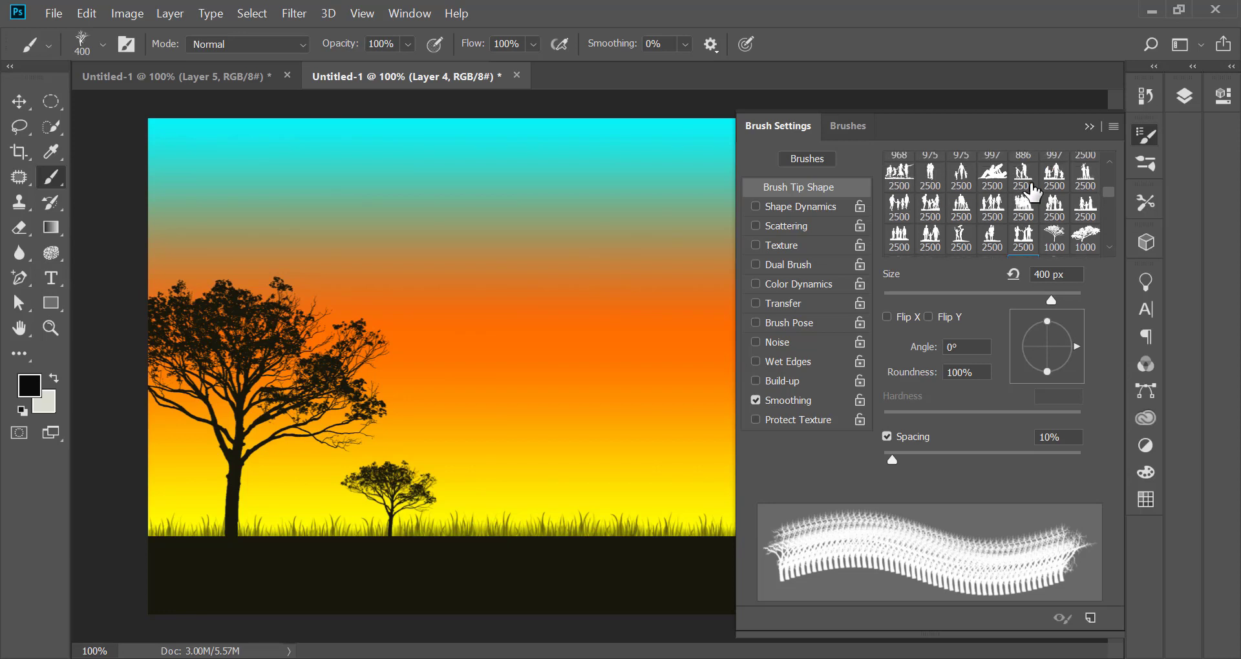
left_click(898, 172)
left_click(603, 353)
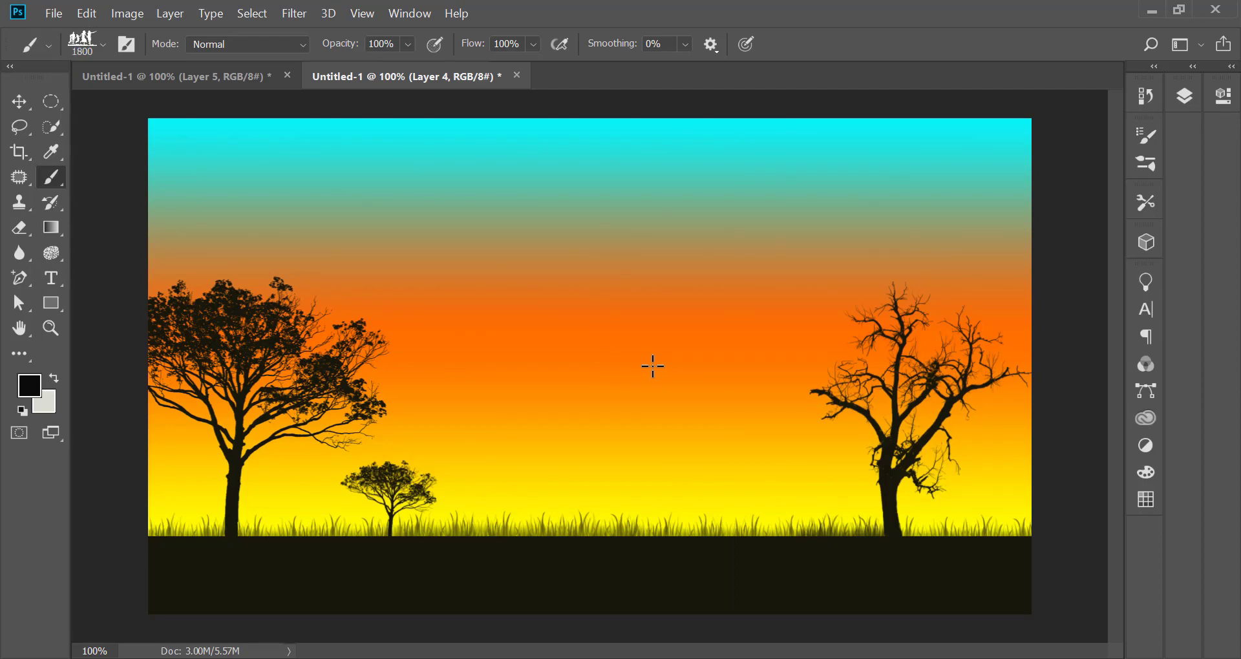
Size the family brush to 400 px and stamp it on the grass between the trees.
key("bracketleft")
key("bracketleft")
key("bracketleft")
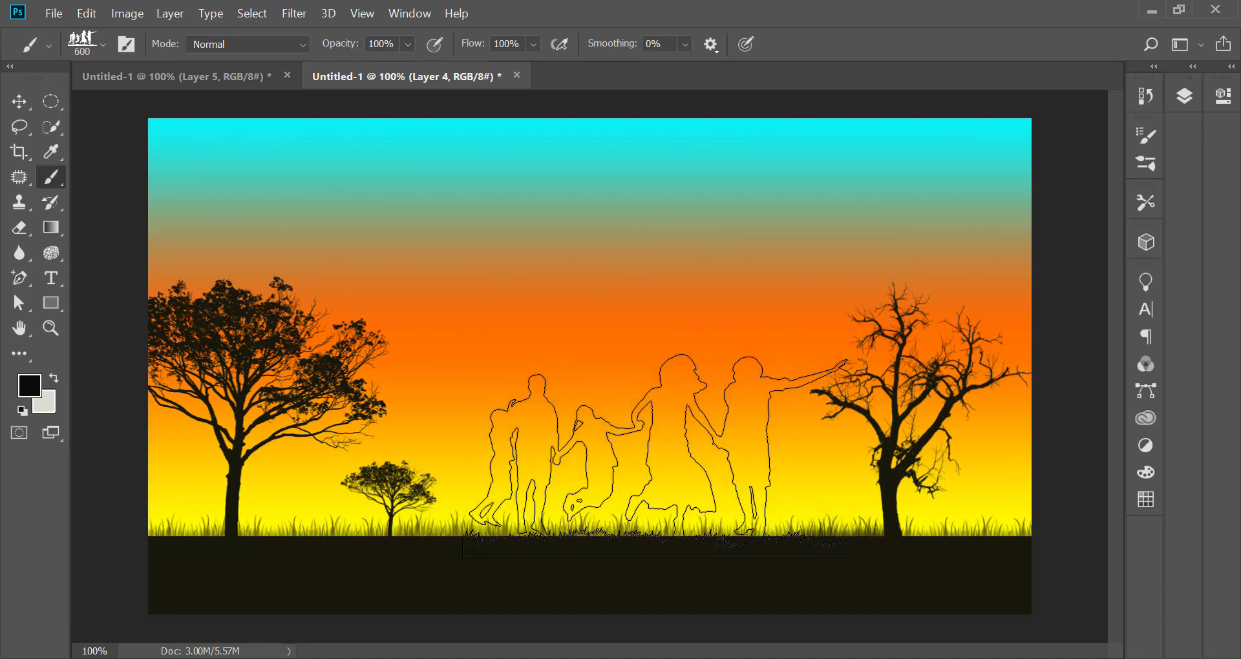
key("bracketleft")
key("bracketleft")
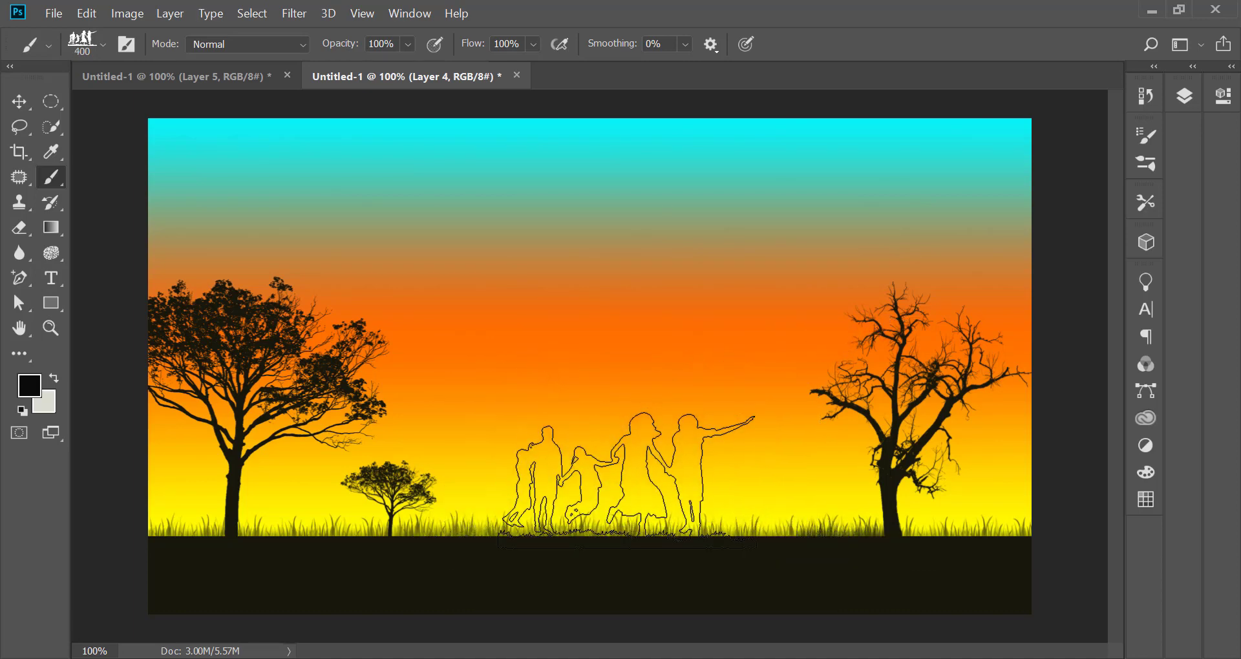
key("bracketright")
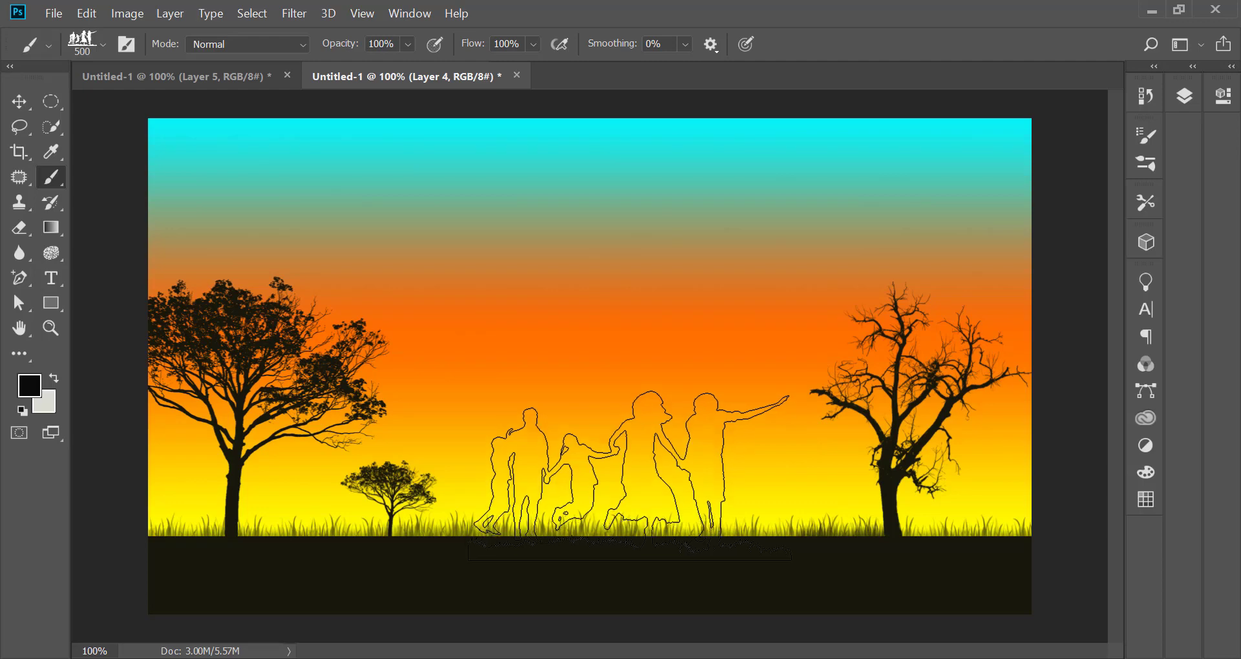
key("bracketleft")
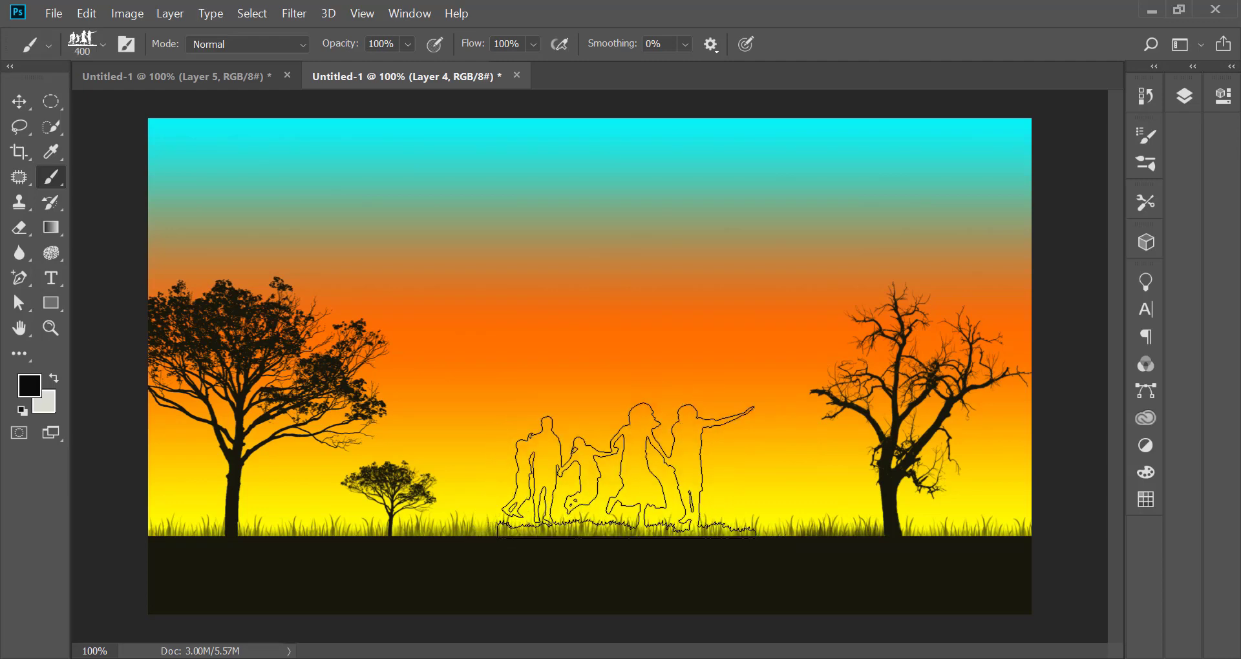
left_click(629, 478)
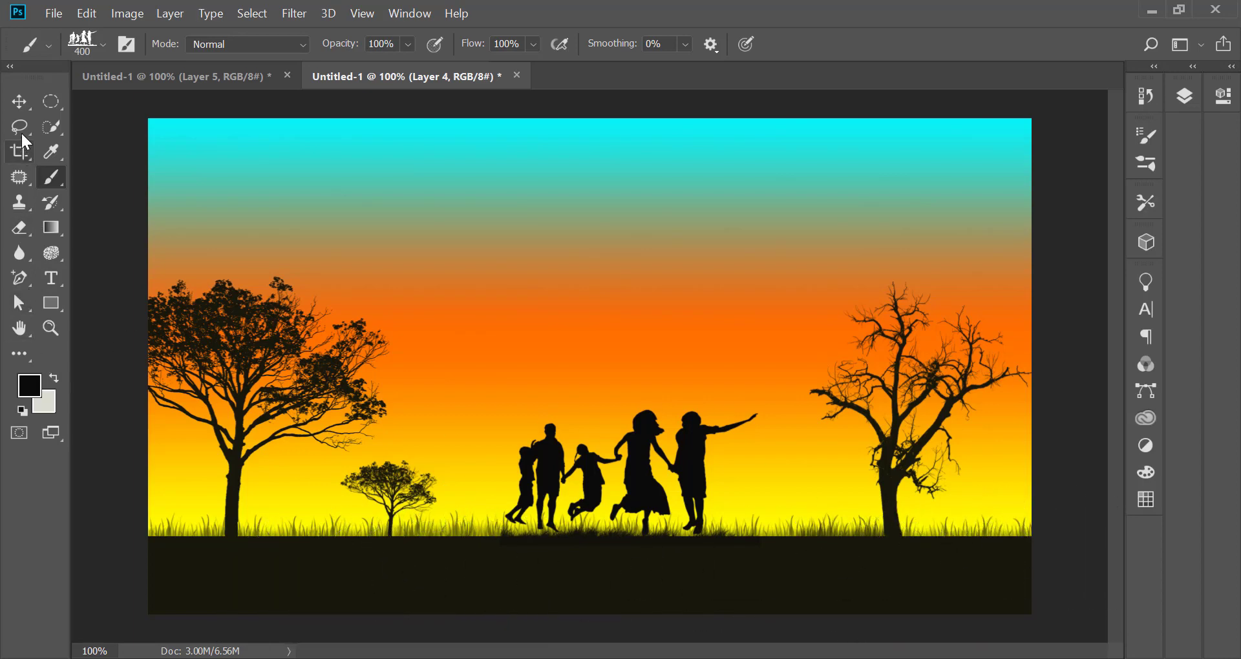
left_click(22, 101)
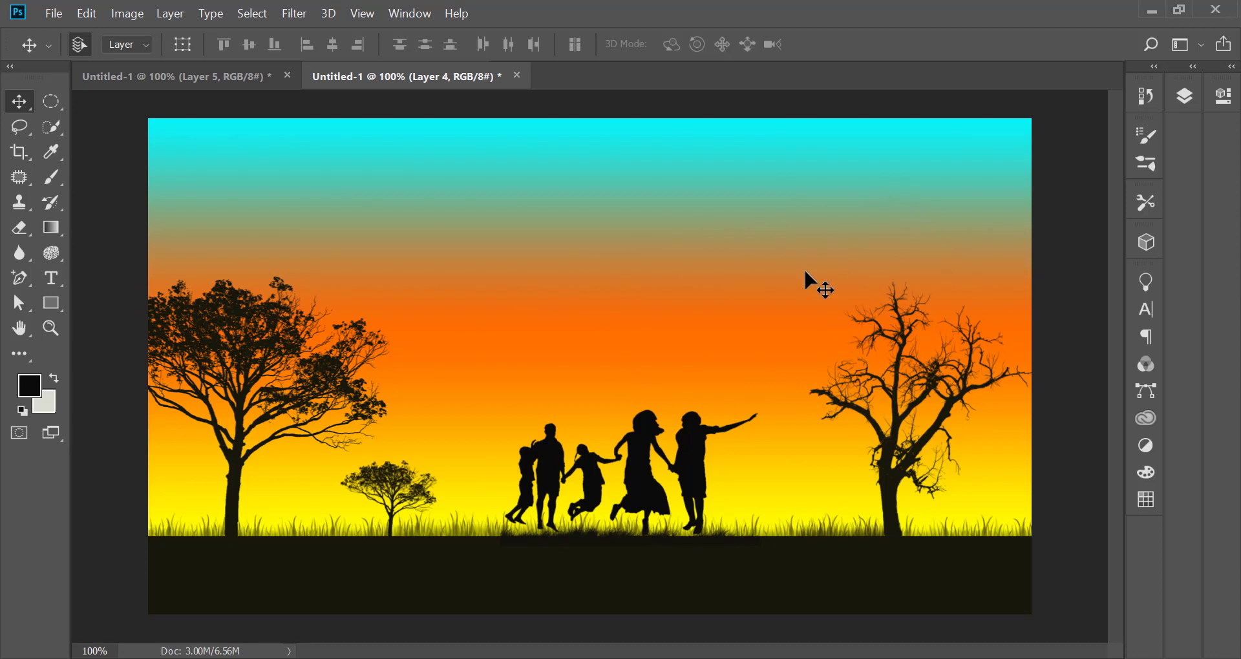
Add an empty Layer 5 above the family's Layer 4.
left_click(1185, 100)
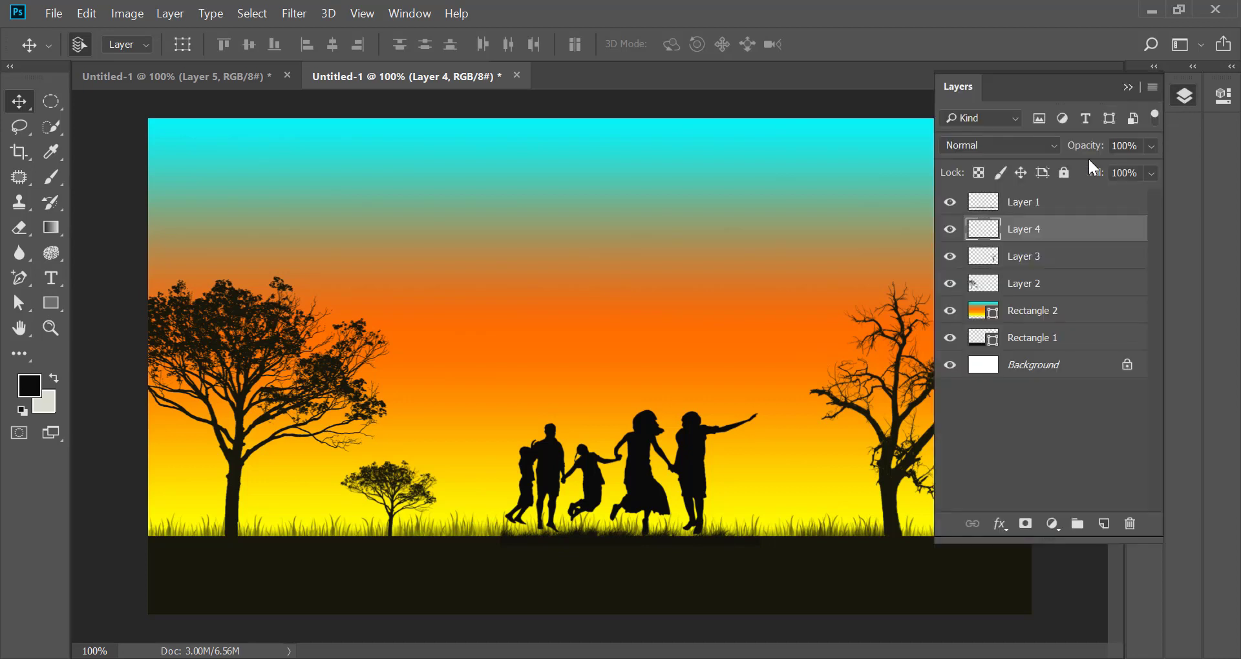
left_click(1104, 524)
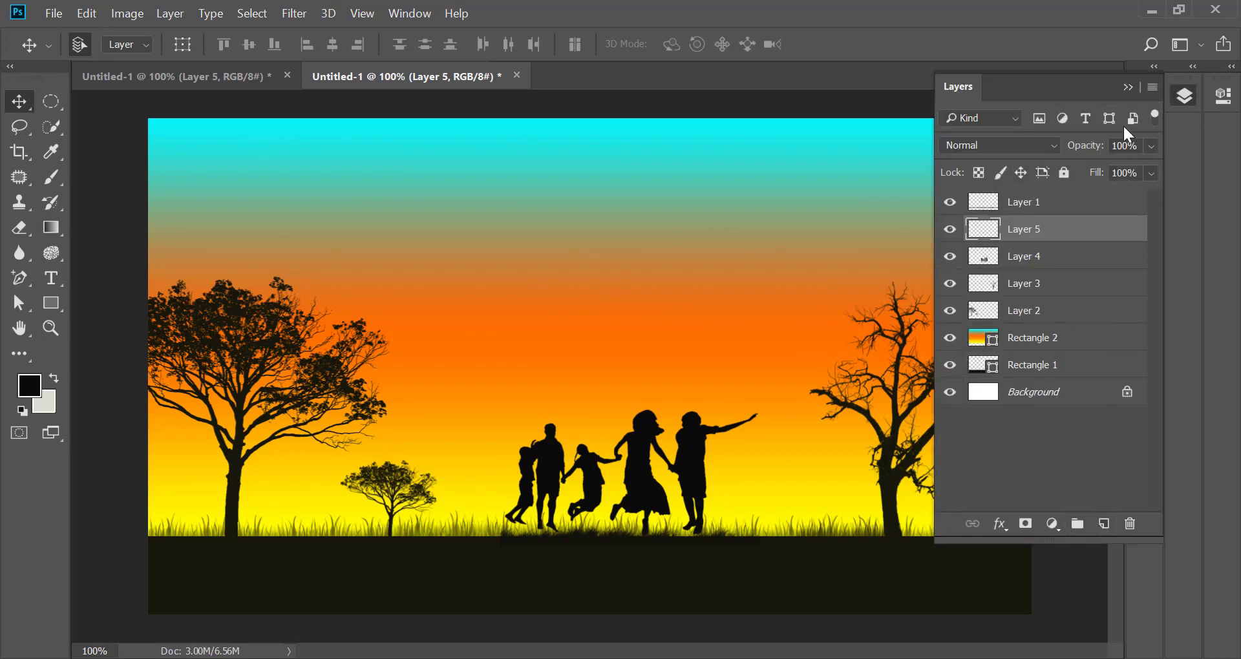
left_click(1128, 88)
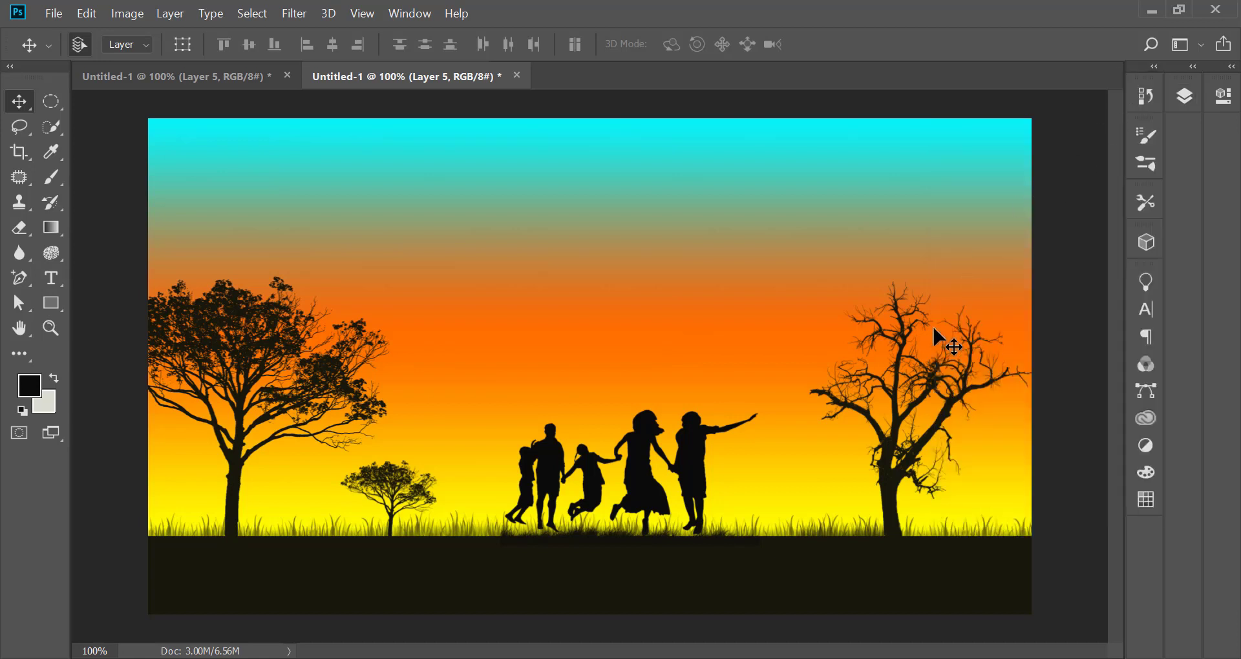
Select the family silhouette layer and nudge the silhouette slightly right and down.
left_click(695, 438)
key("ctrl+t")
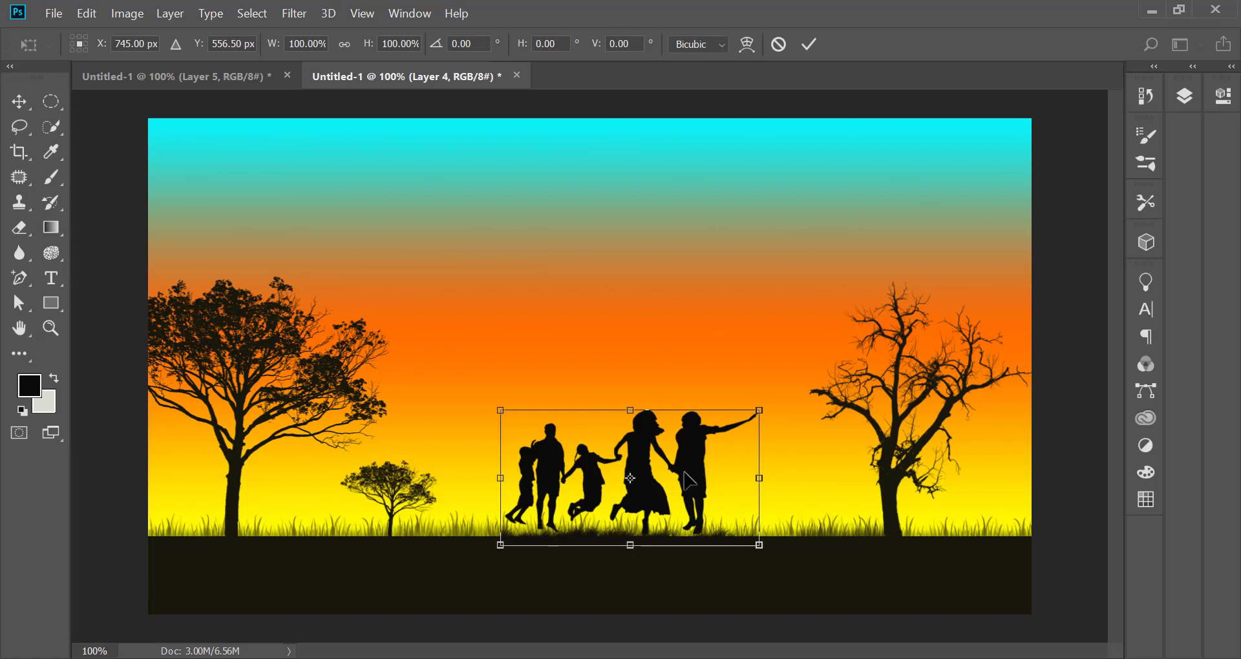
key("Return")
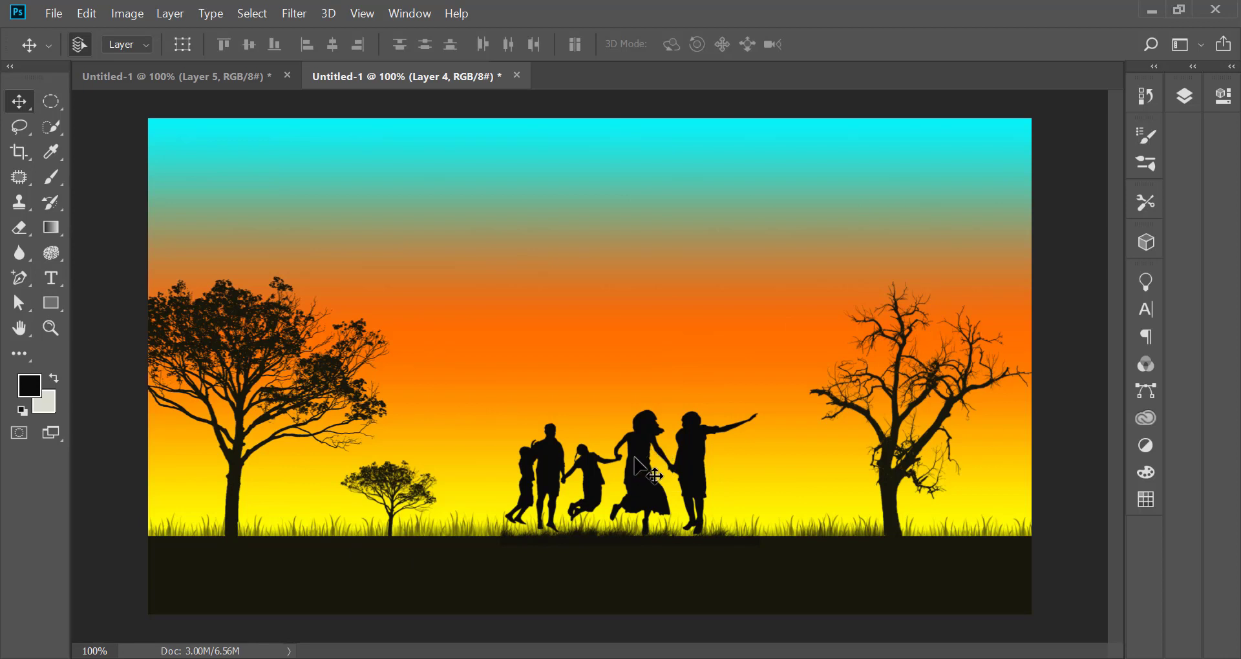
left_click_drag(634, 457, 638, 460)
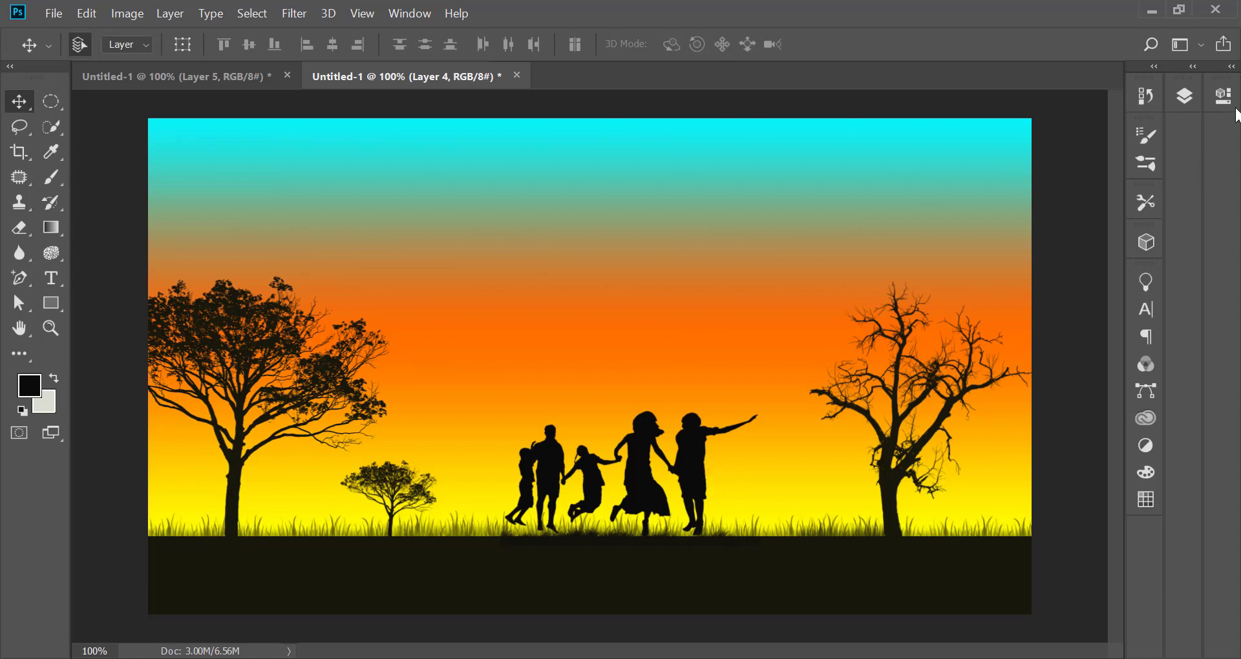
left_click(1183, 99)
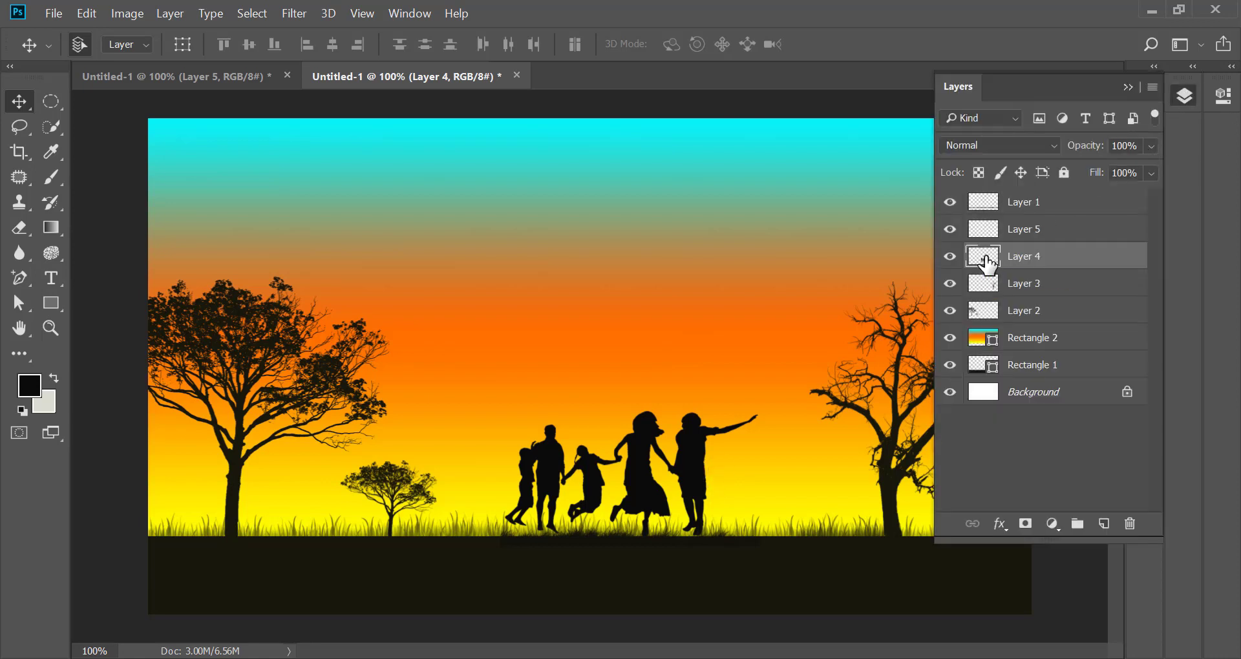
Give Layer 4's family silhouette a dark brown (#211c0b) Color Overlay.
double_click(986, 260)
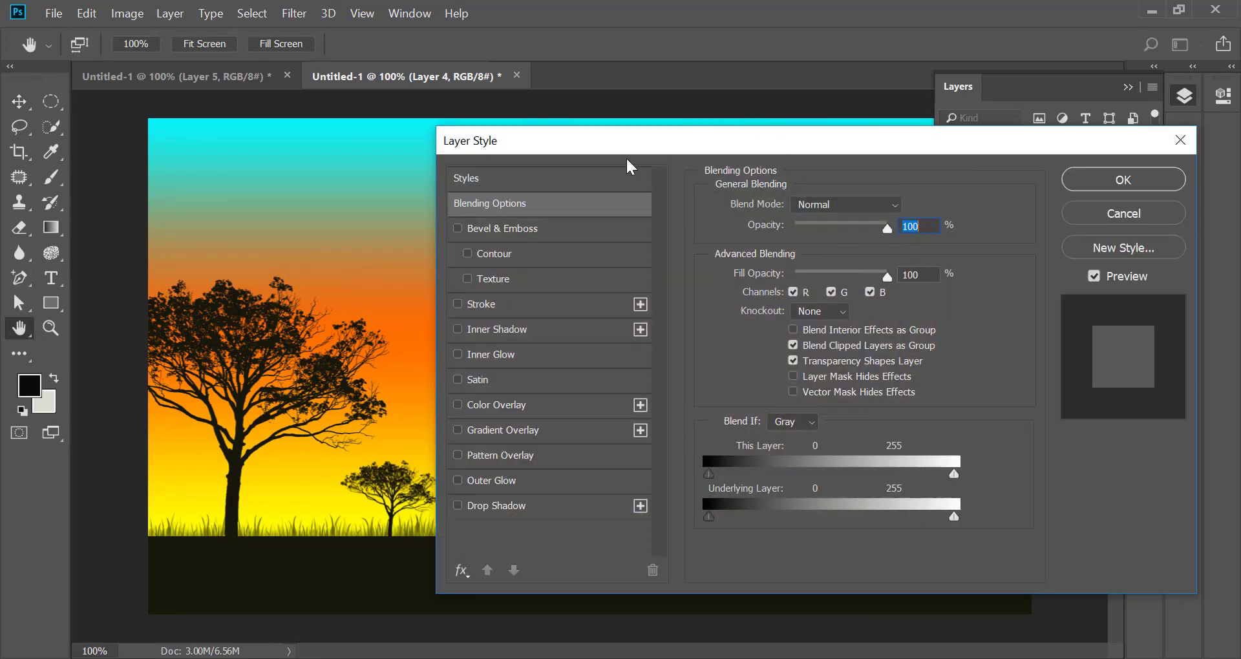
mouse_move(637, 146)
left_mouse_down()
mouse_move(918, 170)
mouse_move(1034, 141)
mouse_move(911, 103)
mouse_move(909, 75)
left_mouse_up()
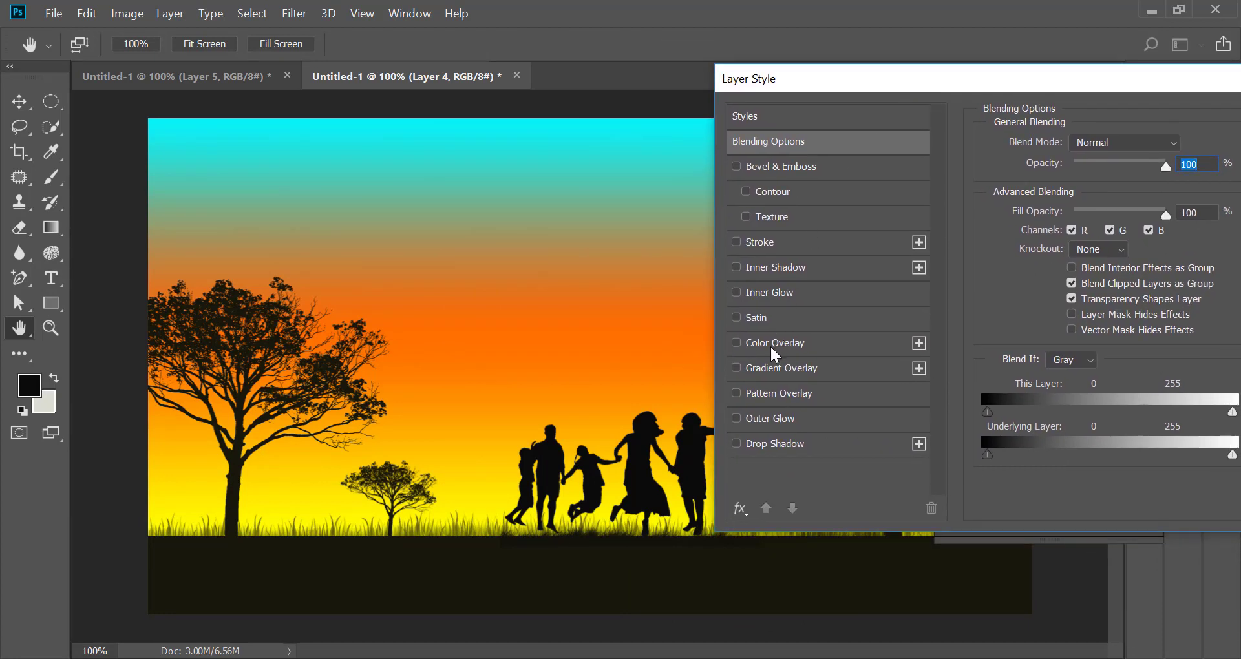
left_click(787, 344)
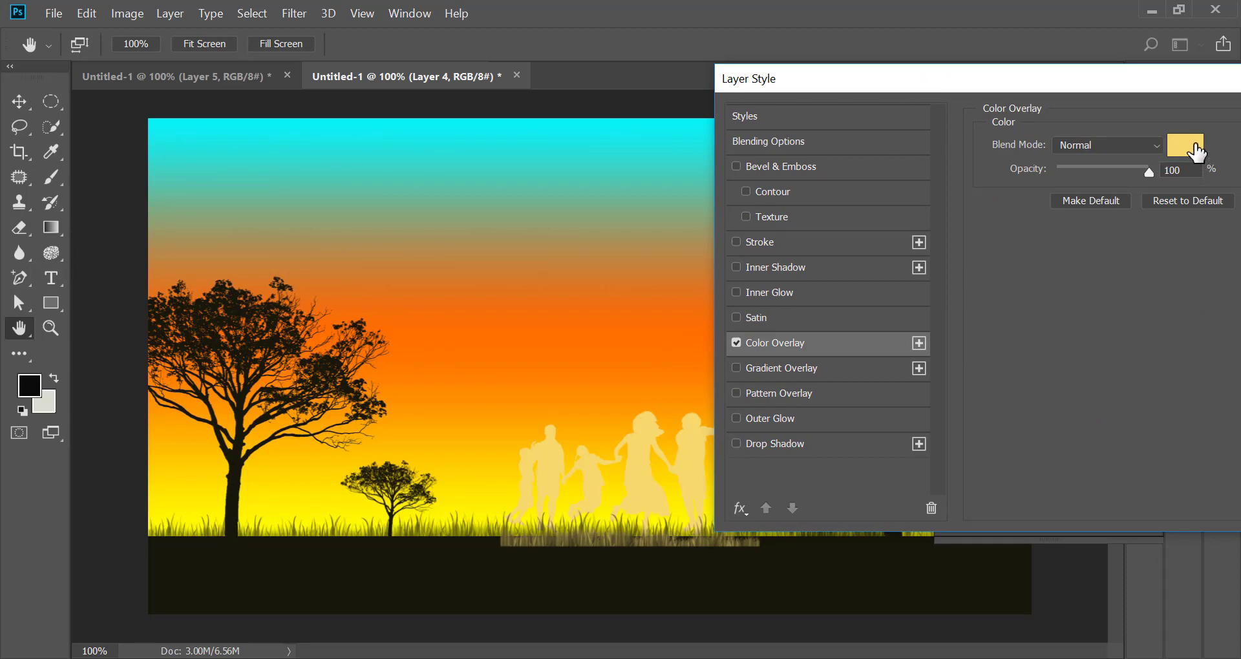
left_click_drag(1162, 76, 1086, 85)
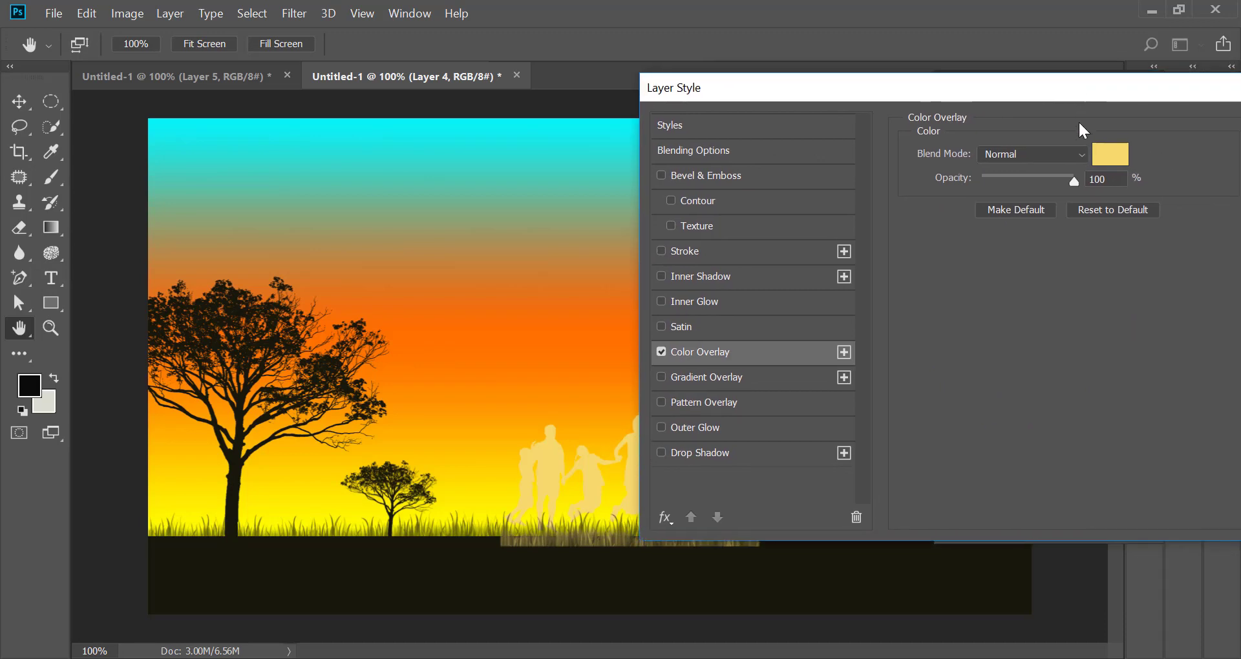
left_click(1112, 155)
left_click_drag(820, 357, 731, 388)
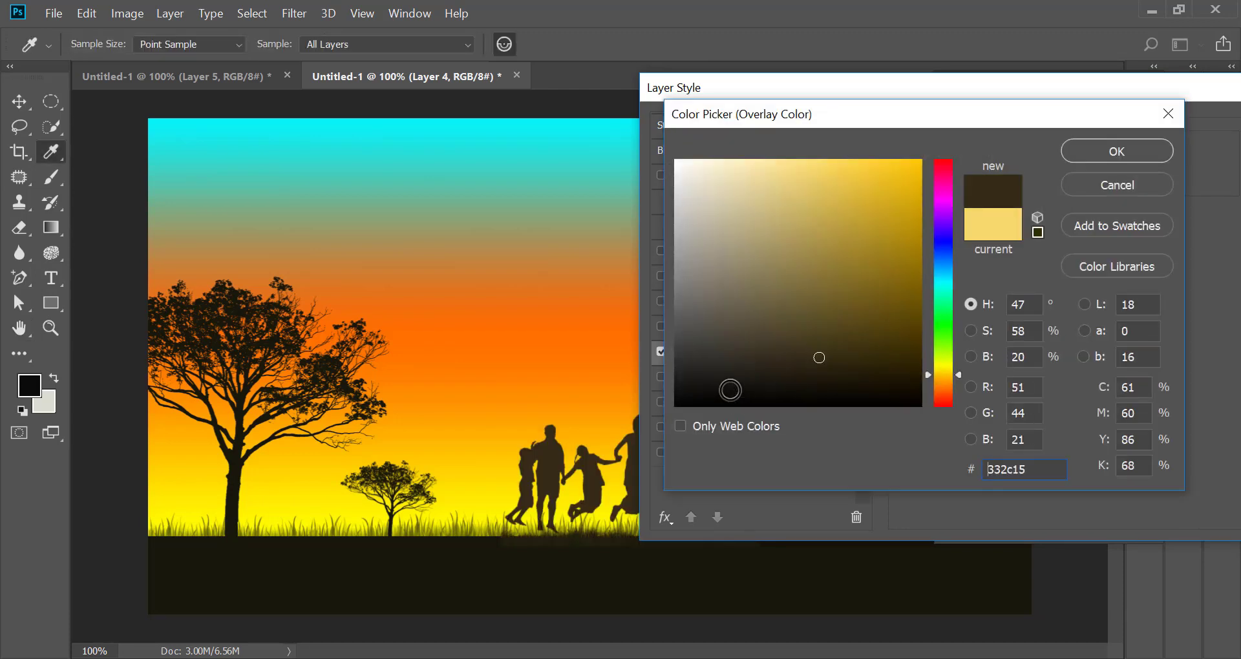
left_click_drag(795, 344, 839, 375)
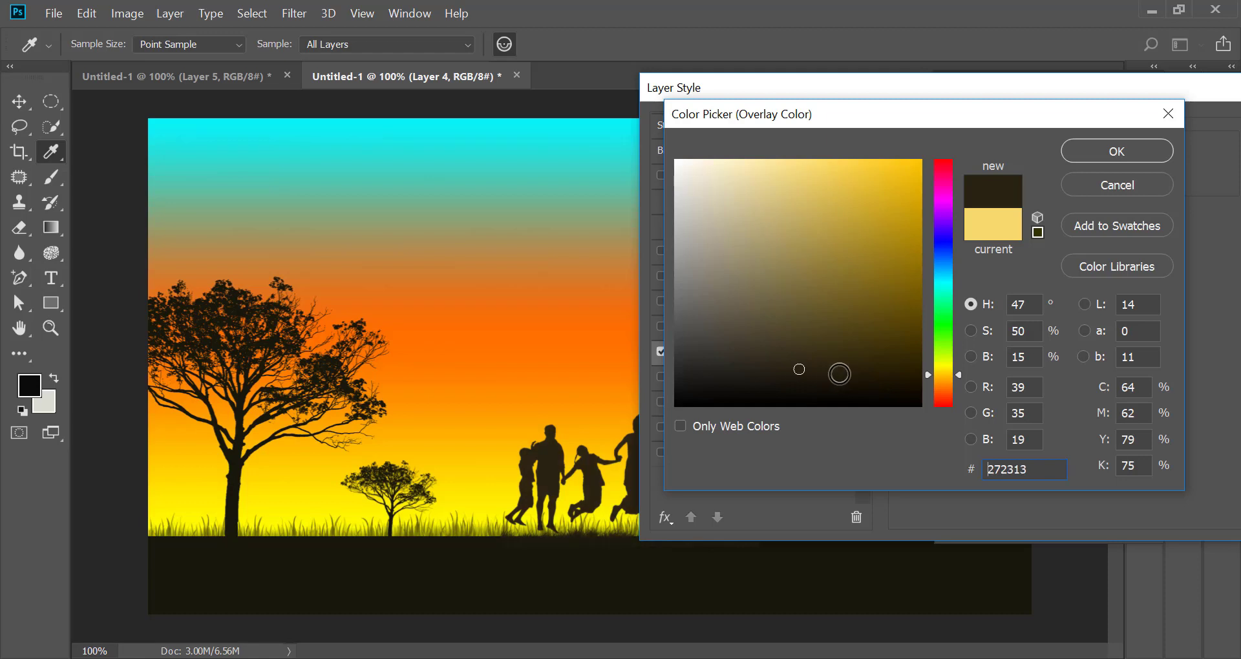
left_click(1105, 163)
left_click_drag(1181, 95, 1090, 131)
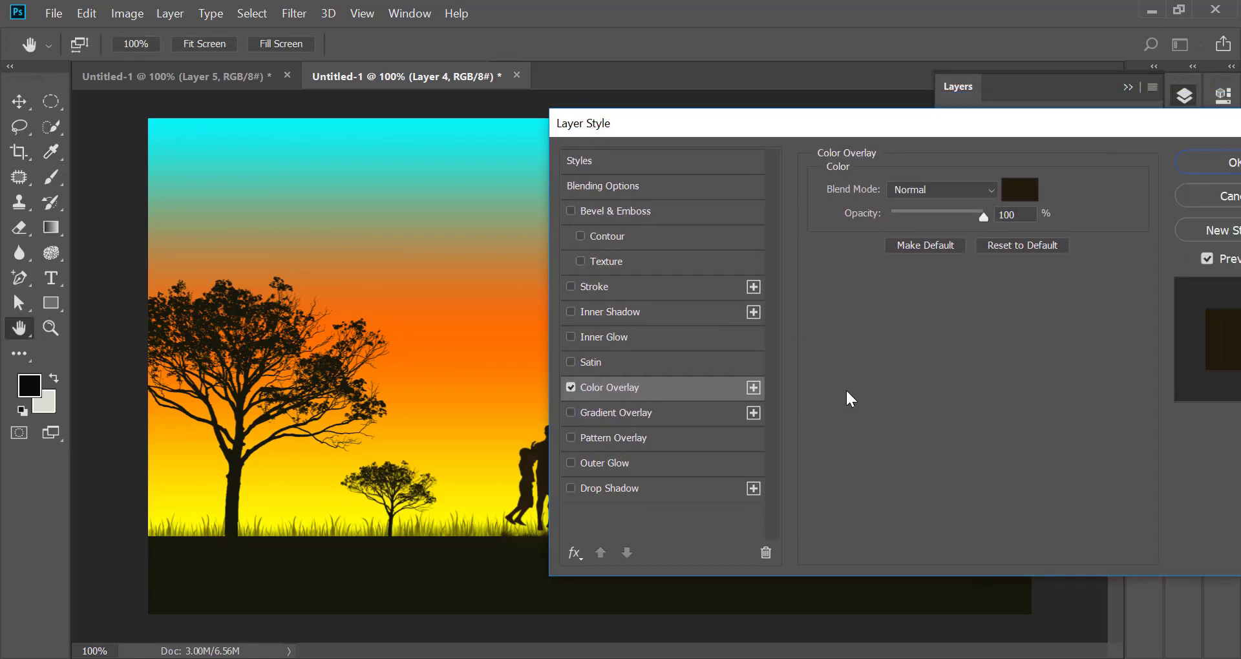
left_click(1192, 158)
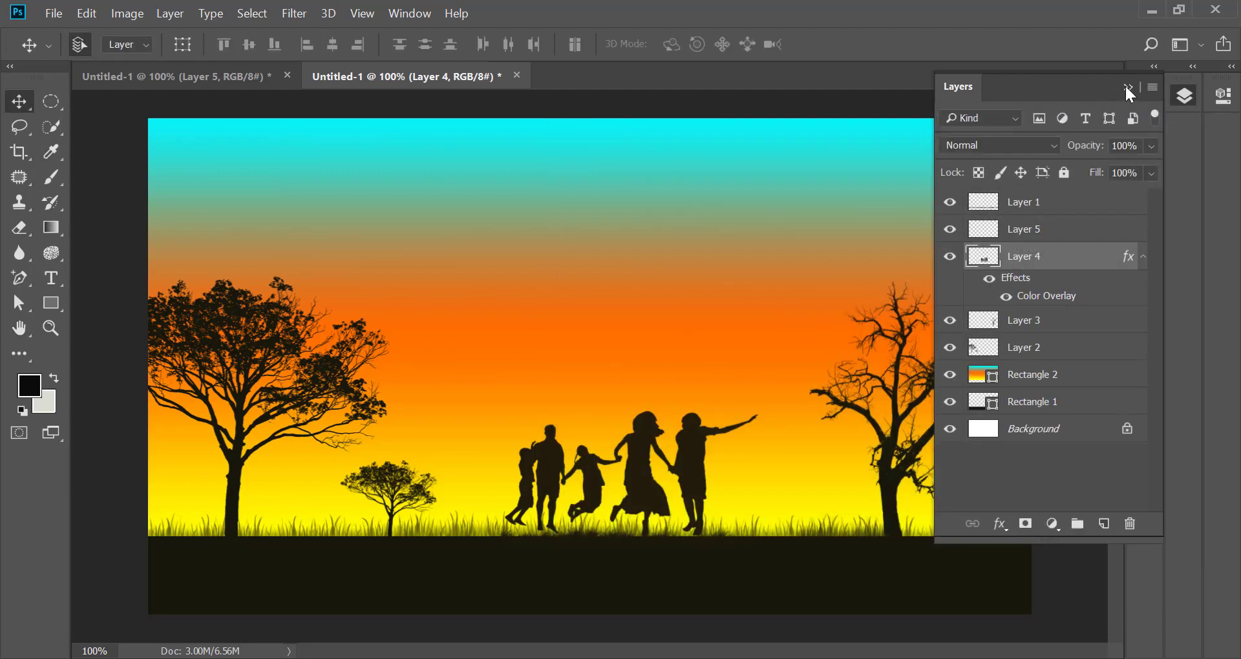
Return to the Brush tool and add a new empty Layer 6.
left_click(1127, 87)
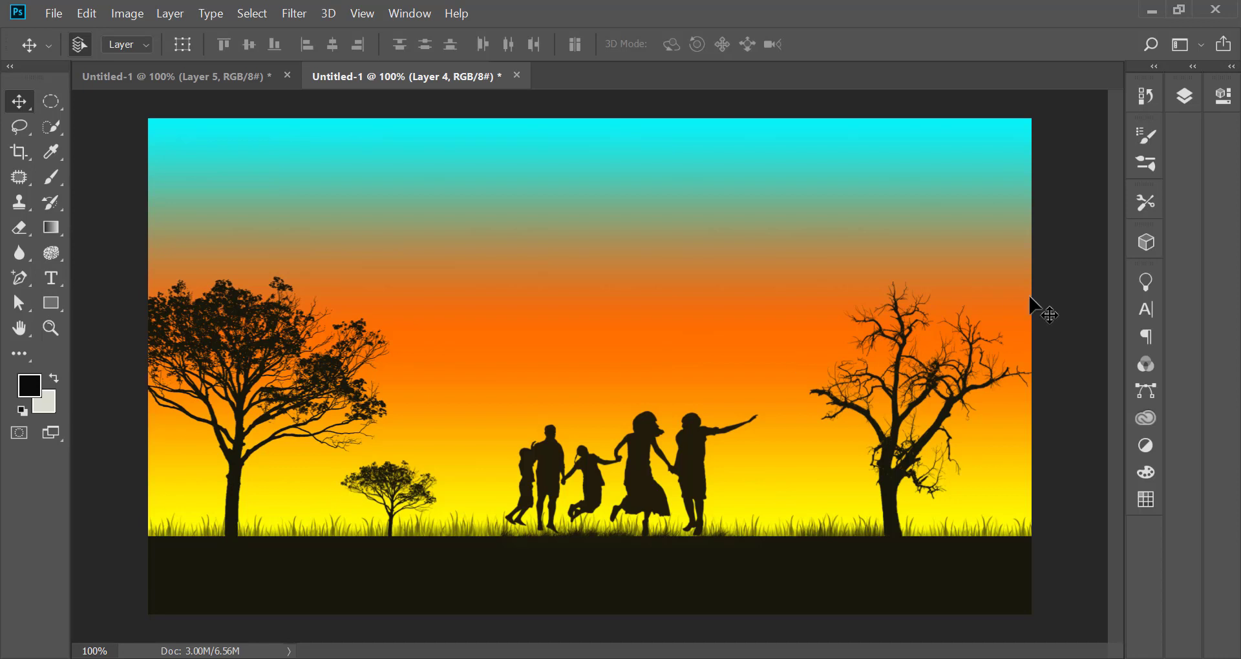
left_click(48, 170)
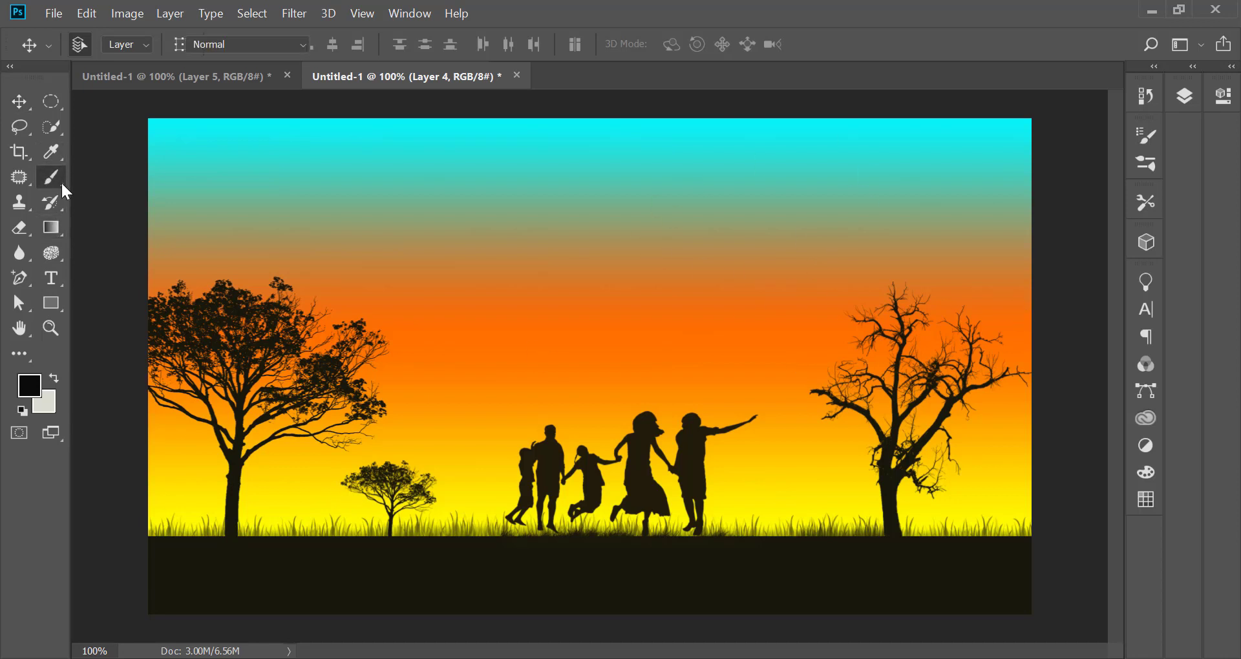
left_click(1185, 98)
left_click(1103, 523)
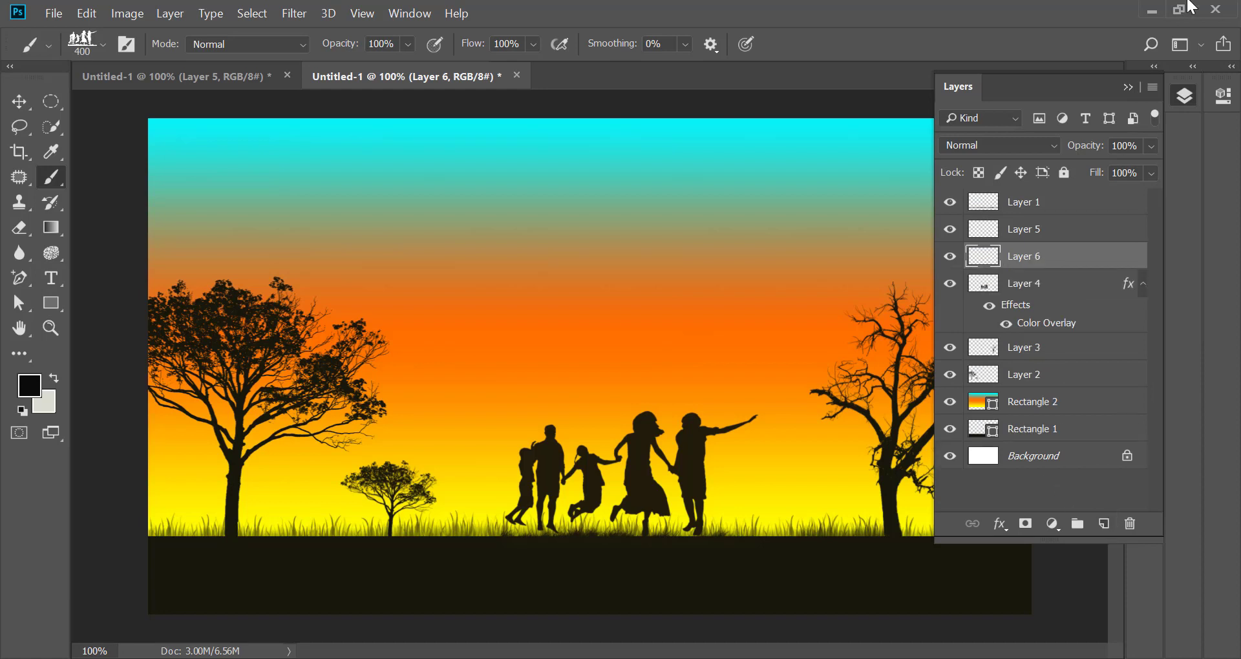
left_click(1128, 87)
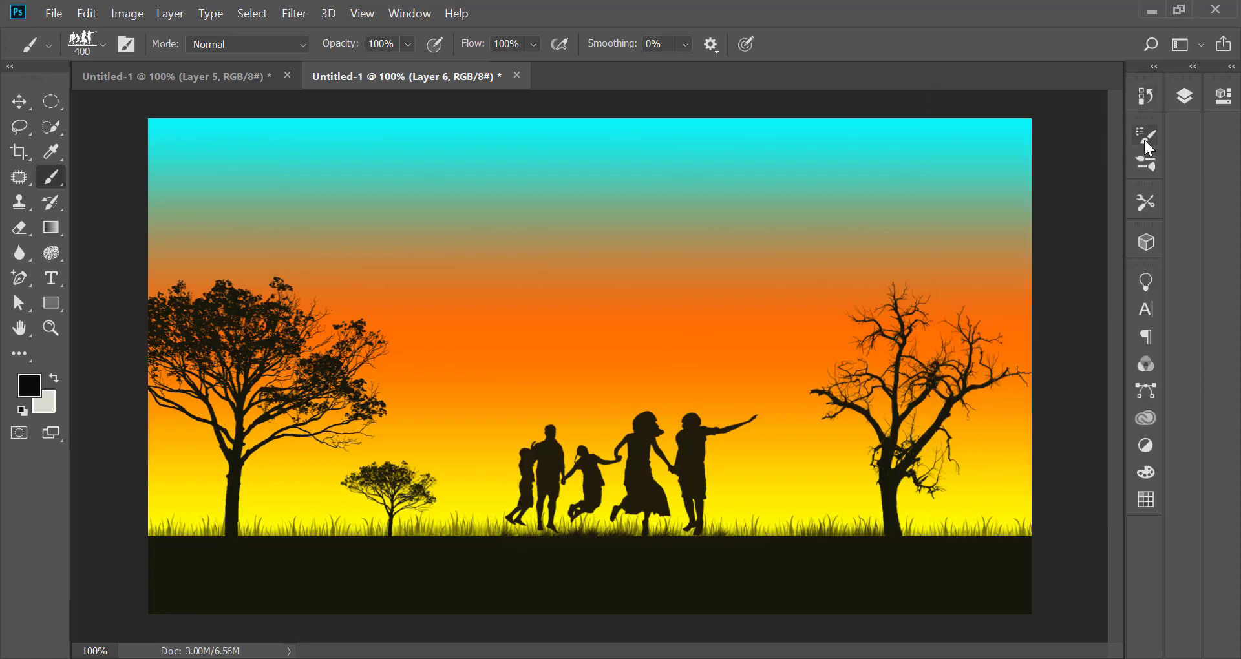
Scroll the brush tips down to the birds and choose the 304 flying-birds tip.
left_click(1146, 136)
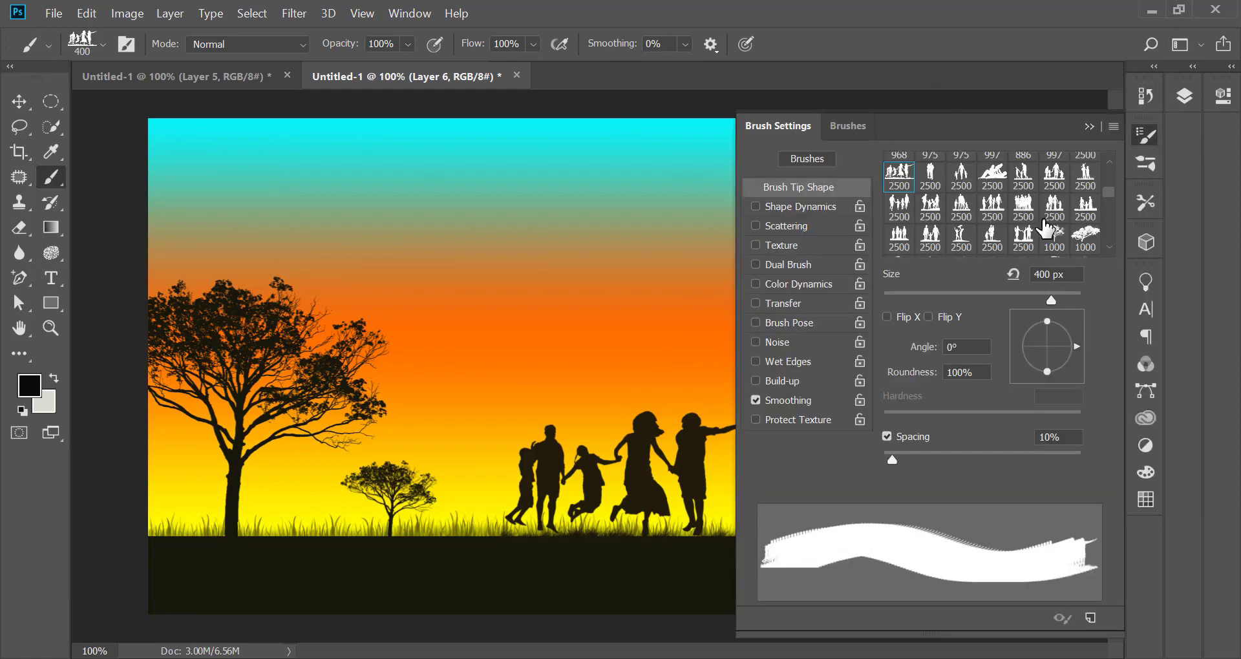
scroll(1047, 227, "down", 2)
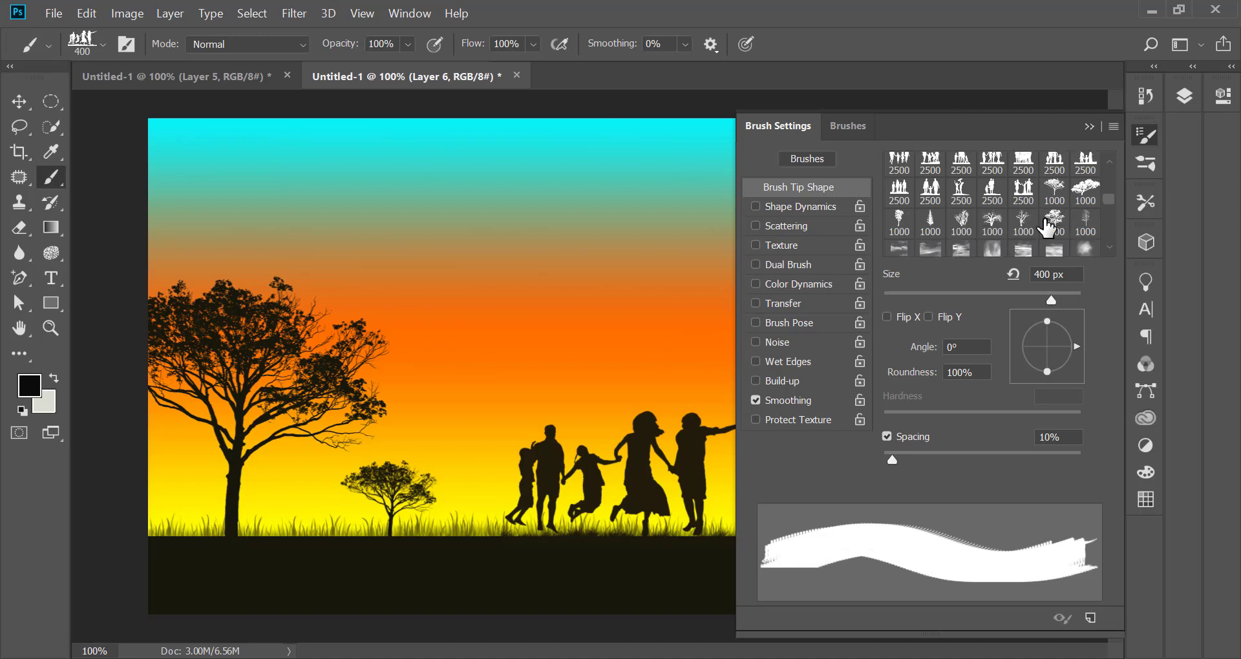
scroll(1047, 228, "down", 2)
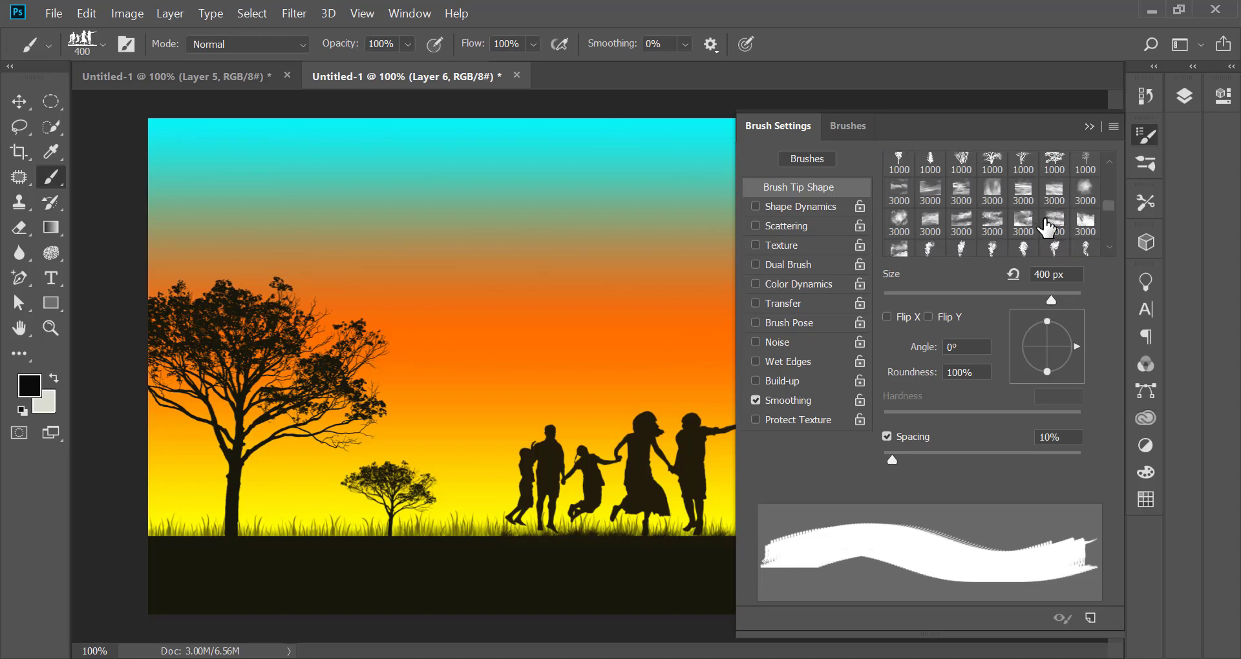
scroll(1047, 228, "down", 1)
scroll(1047, 227, "down", 1)
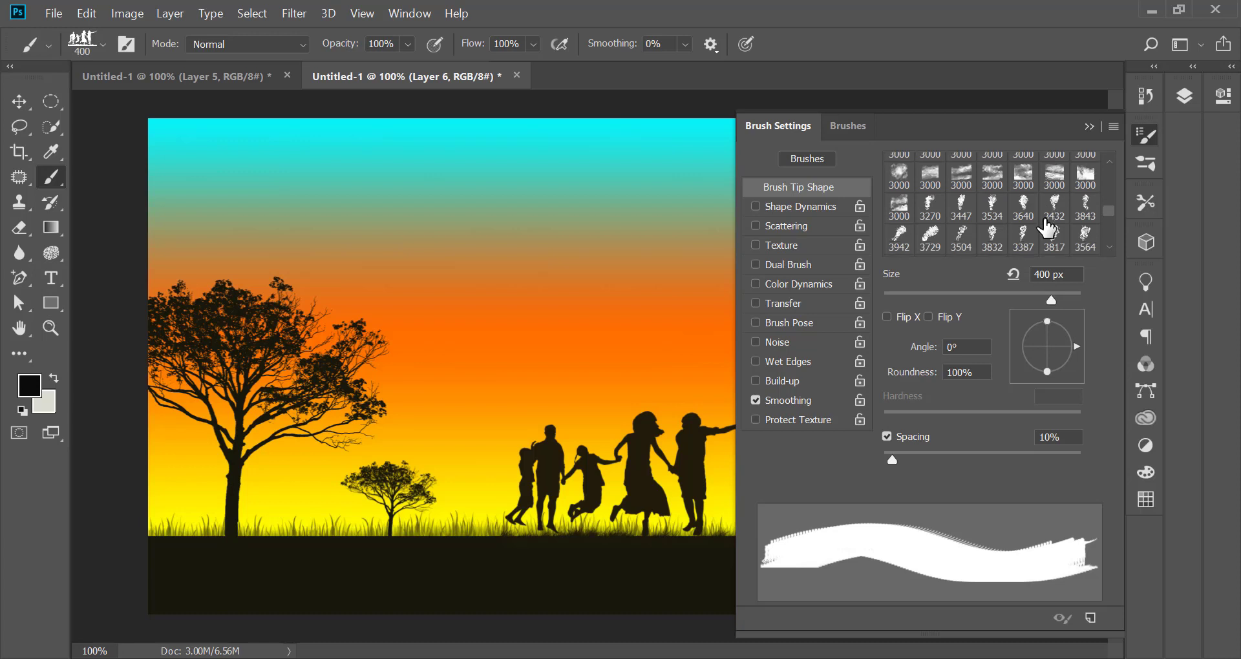
scroll(1047, 227, "down", 1)
scroll(1048, 228, "down", 1)
scroll(1047, 227, "down", 1)
scroll(1047, 228, "down", 1)
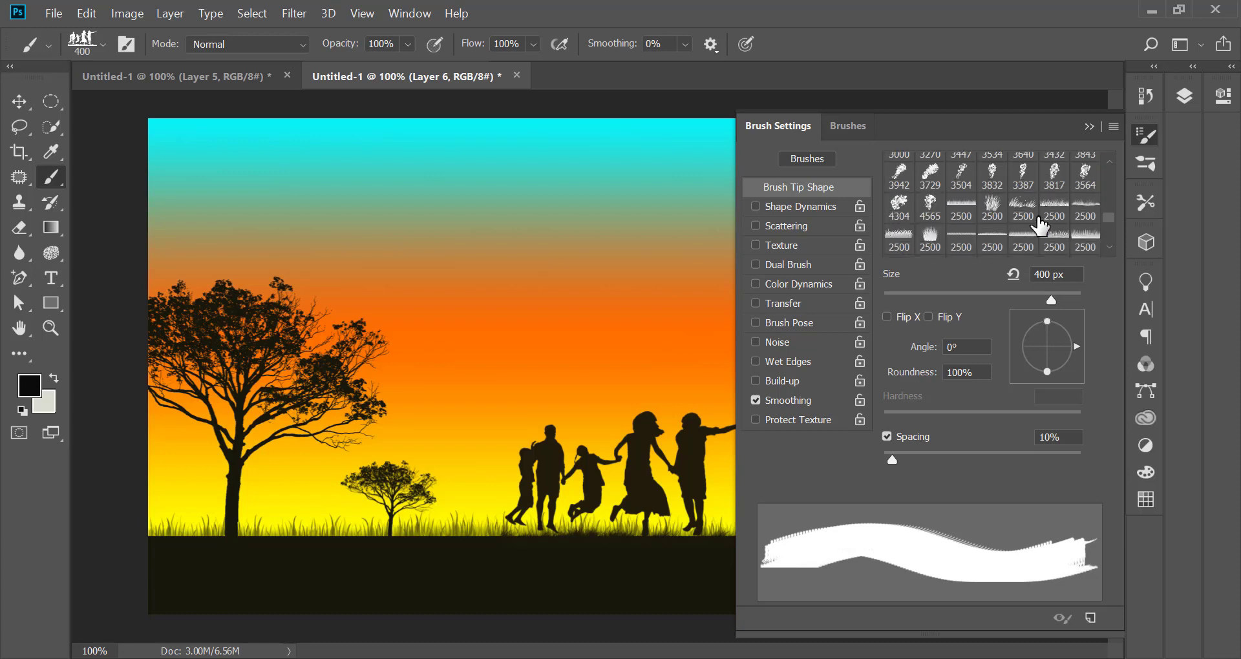
scroll(1035, 207, "down", 1)
scroll(1035, 207, "down", 1)
scroll(1054, 185, "down", 1)
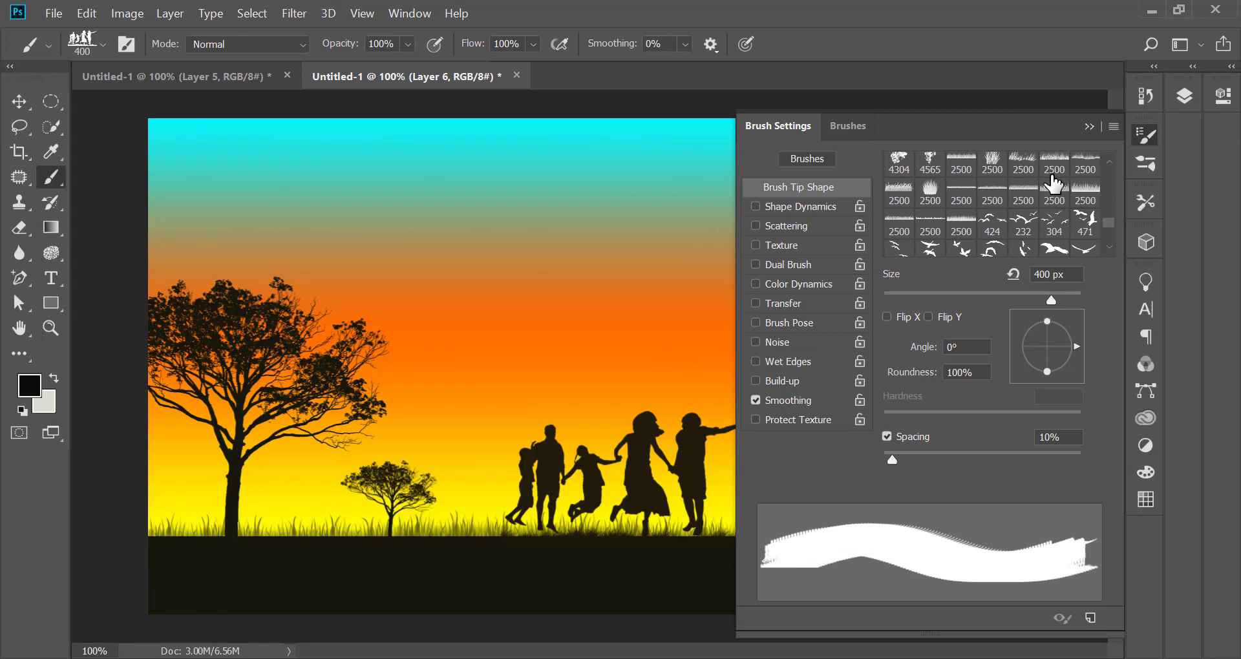
scroll(1054, 184, "down", 3)
left_click(1053, 184)
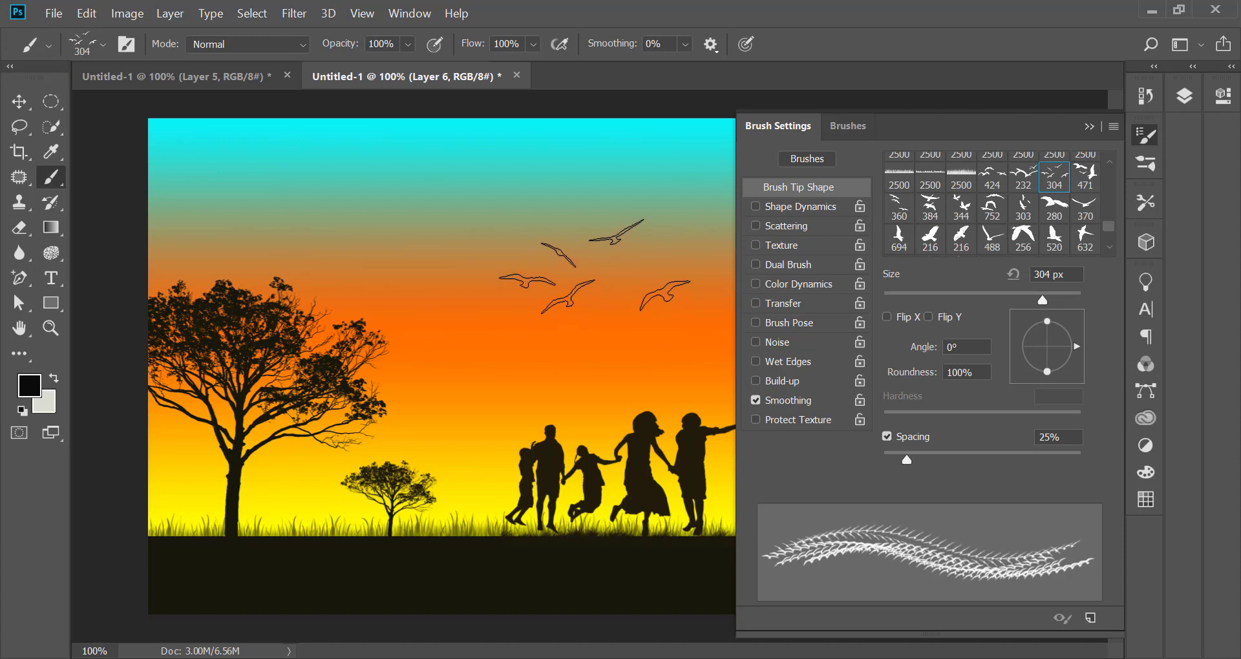
Stamp a bird flock mid-sky, then large 471-tip birds at the top right.
key("bracketleft")
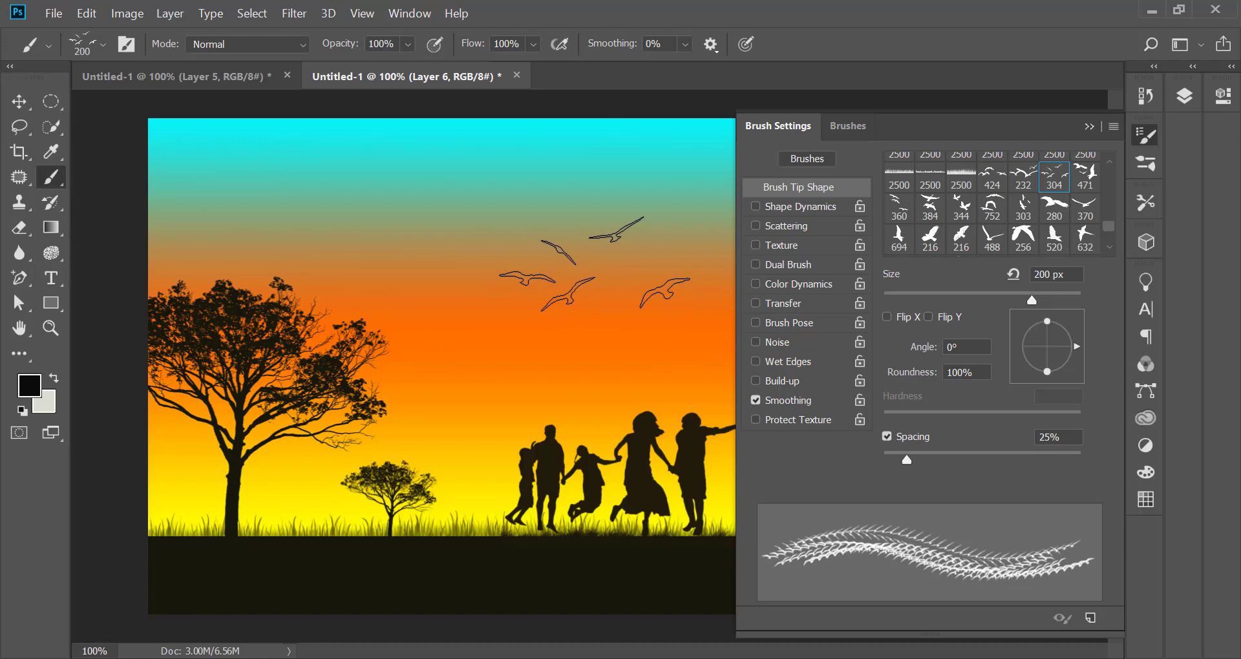
left_click(583, 323)
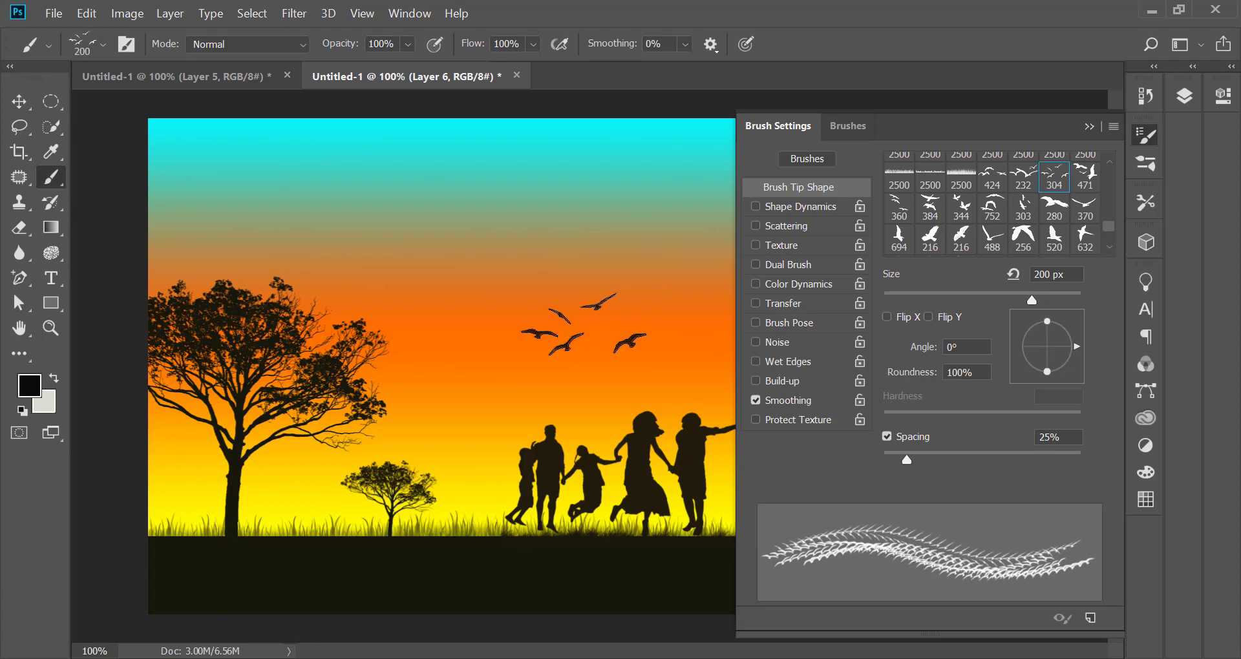
left_click(1086, 173)
left_click(1088, 126)
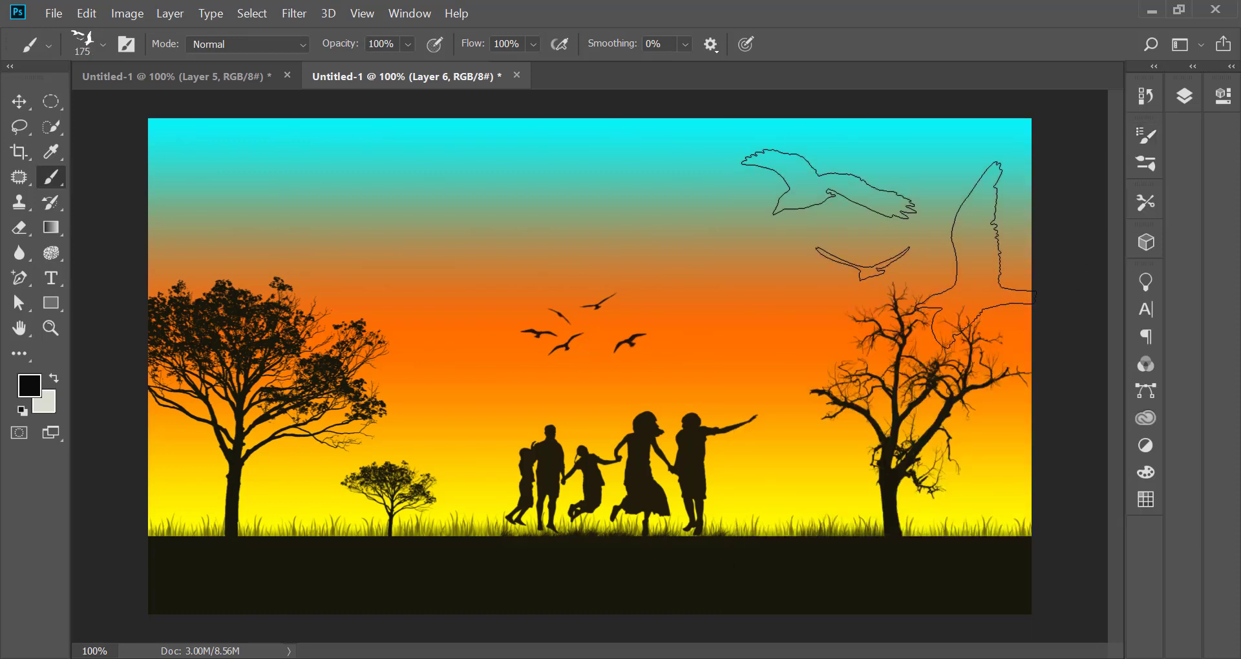
key("bracketleft")
key("bracketleft")
key("bracketleft")
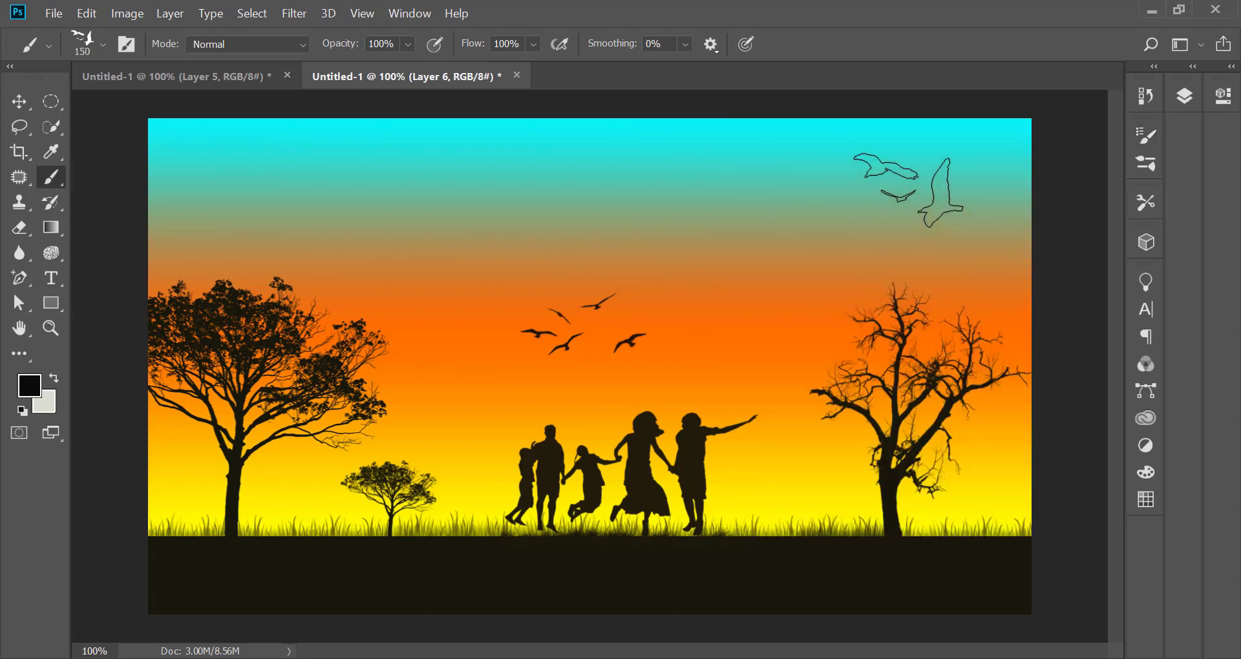
left_click(936, 205)
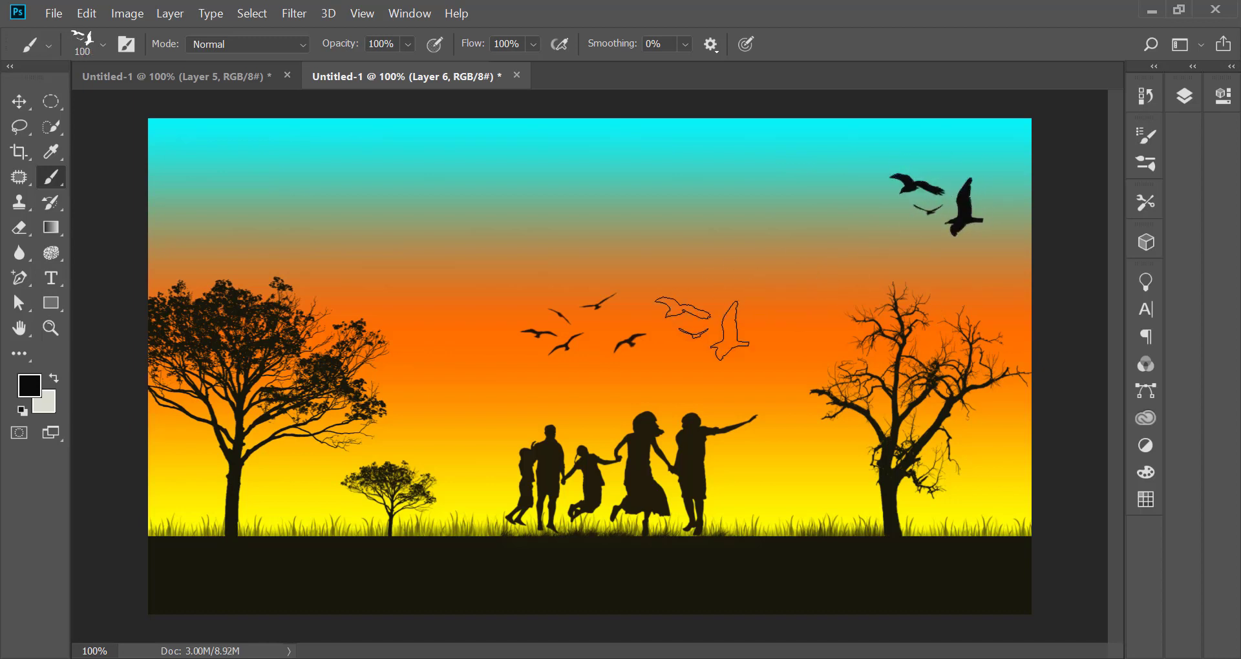
With the 232 bird tip, stamp birds at upper left and smaller ones beside the left tree.
left_click(1137, 142)
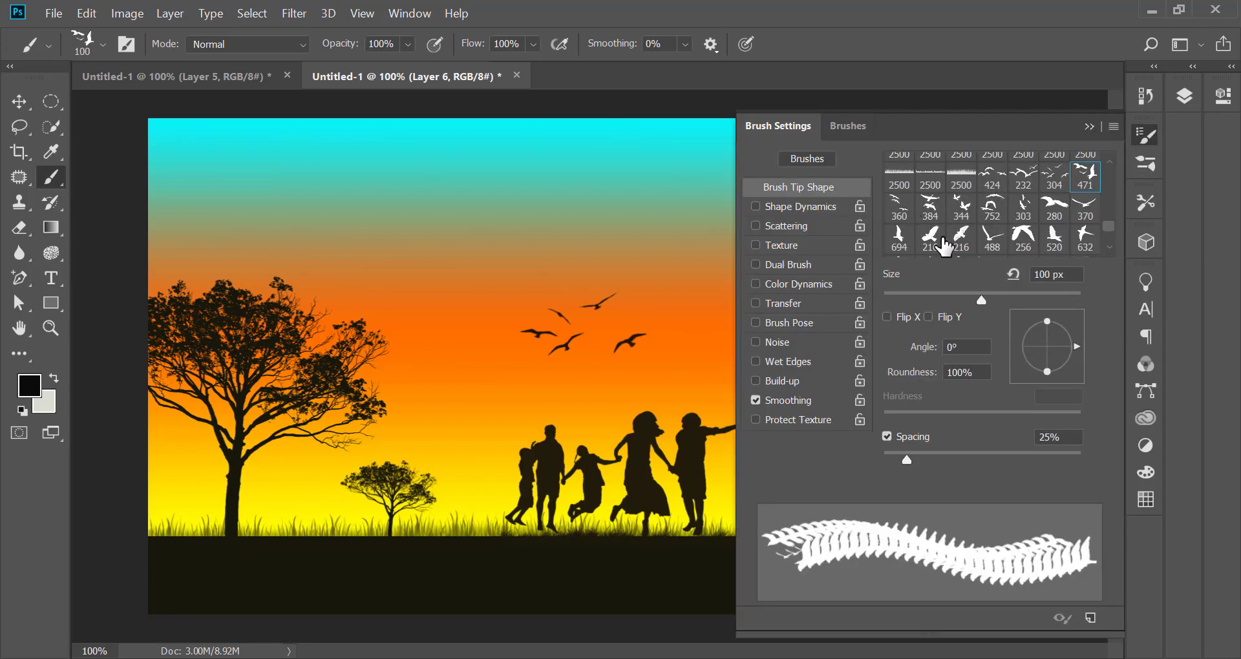
scroll(1089, 243, "down", 1)
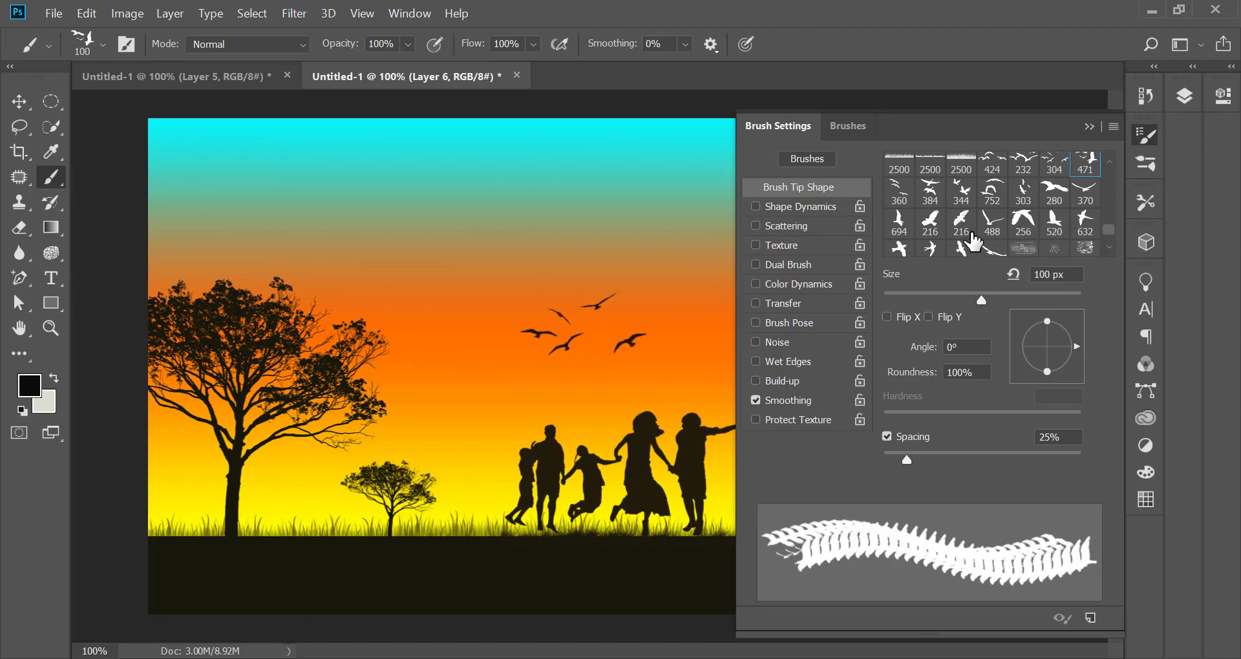
scroll(973, 242, "up", 1)
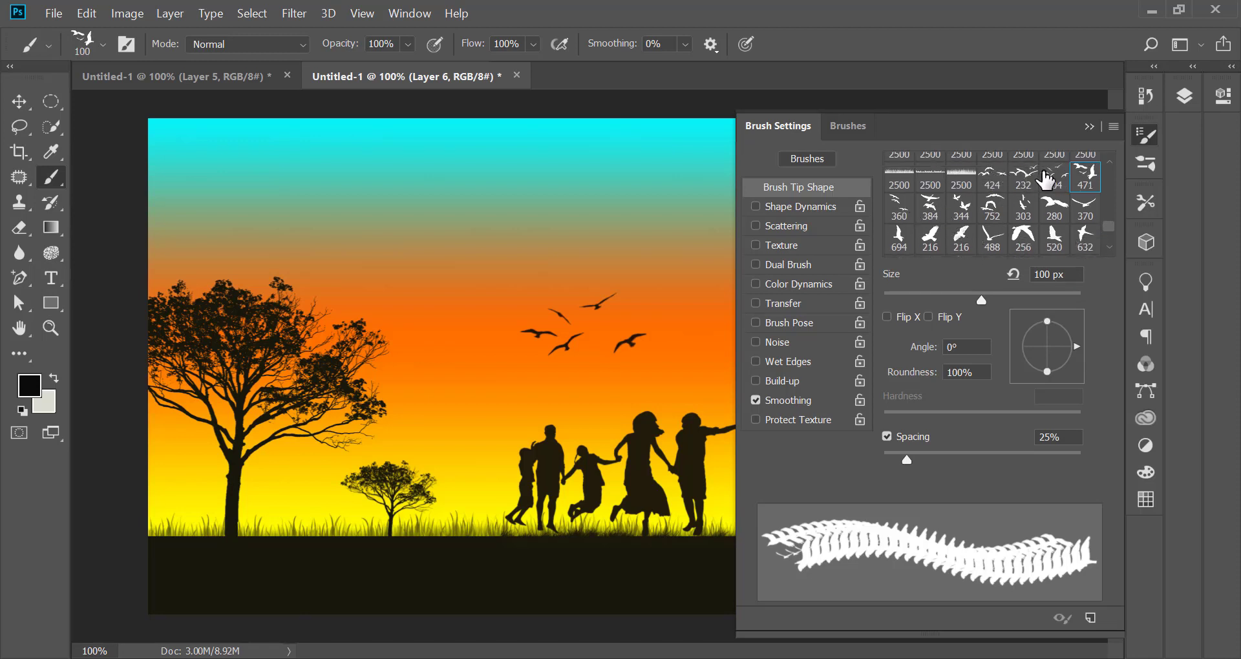
left_click(1024, 175)
left_click(1085, 128)
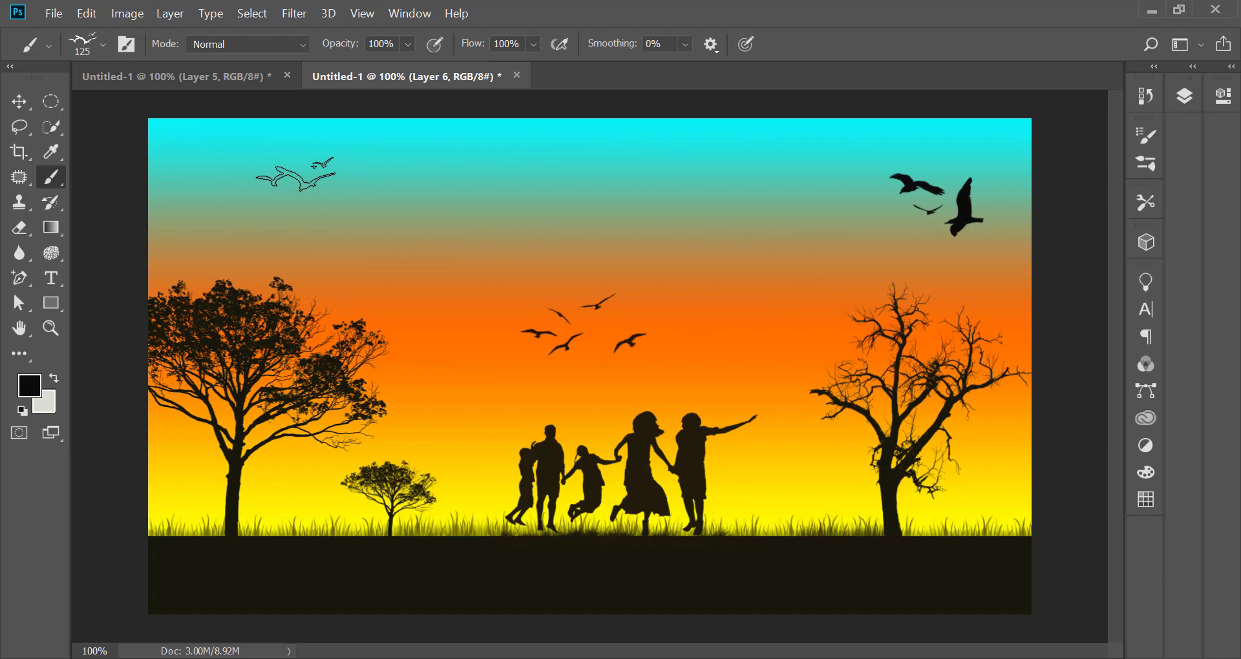
left_click(296, 174)
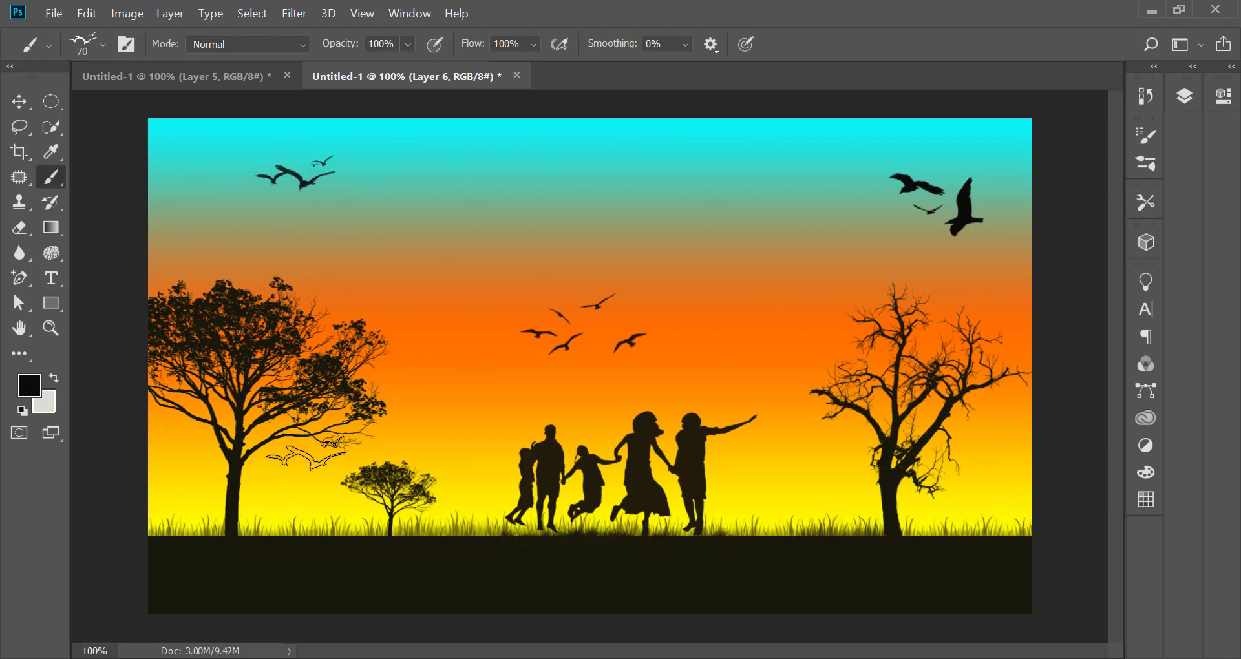
key("bracketleft")
key("bracketleft")
key("bracketleft")
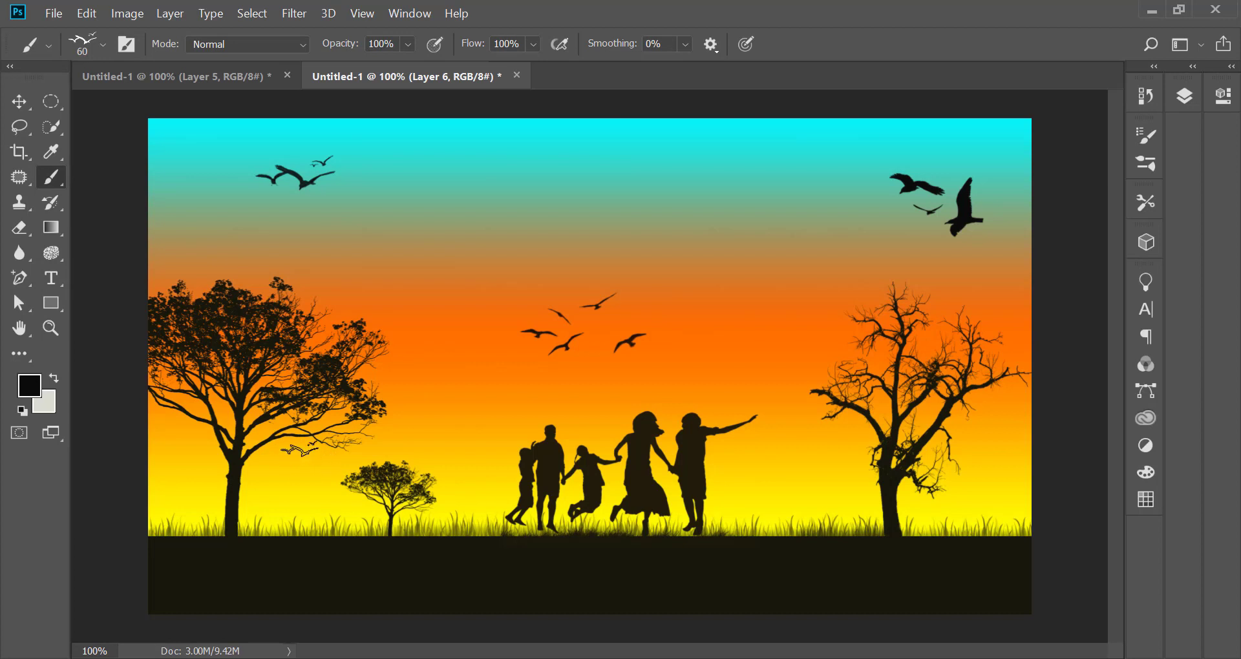
left_click(298, 449)
Compare the scene with the glowing-sun reference, then return and select the Elliptical Marquee tool.
left_click(19, 101)
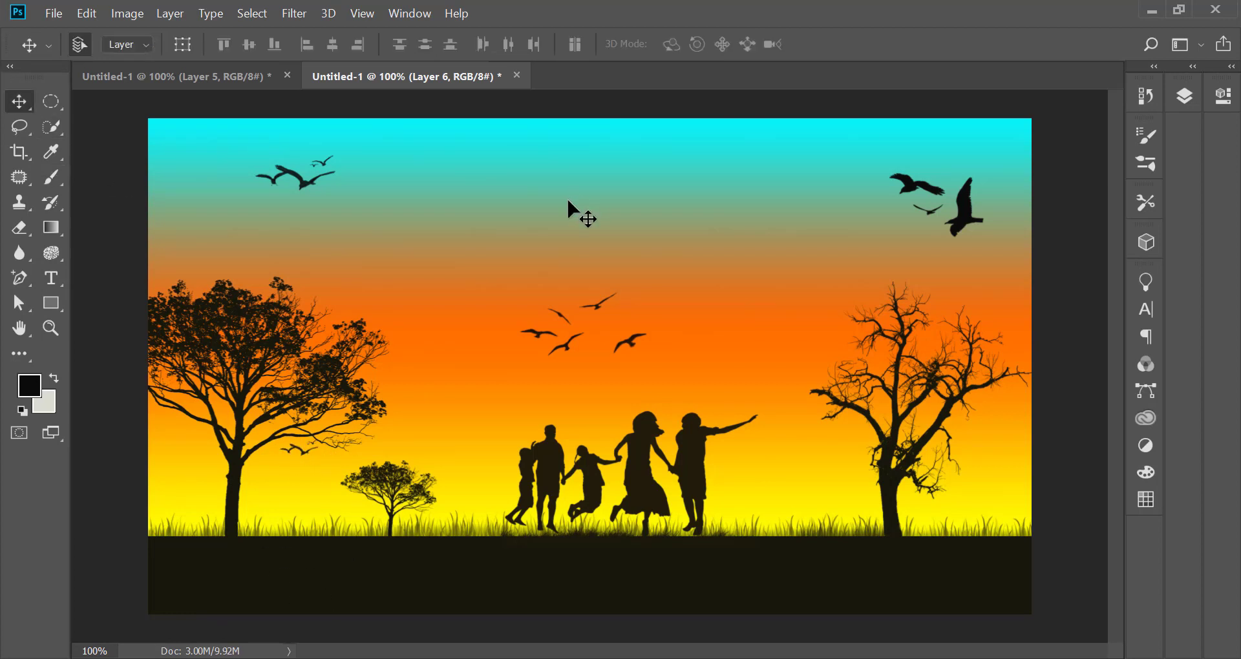
left_click(185, 78)
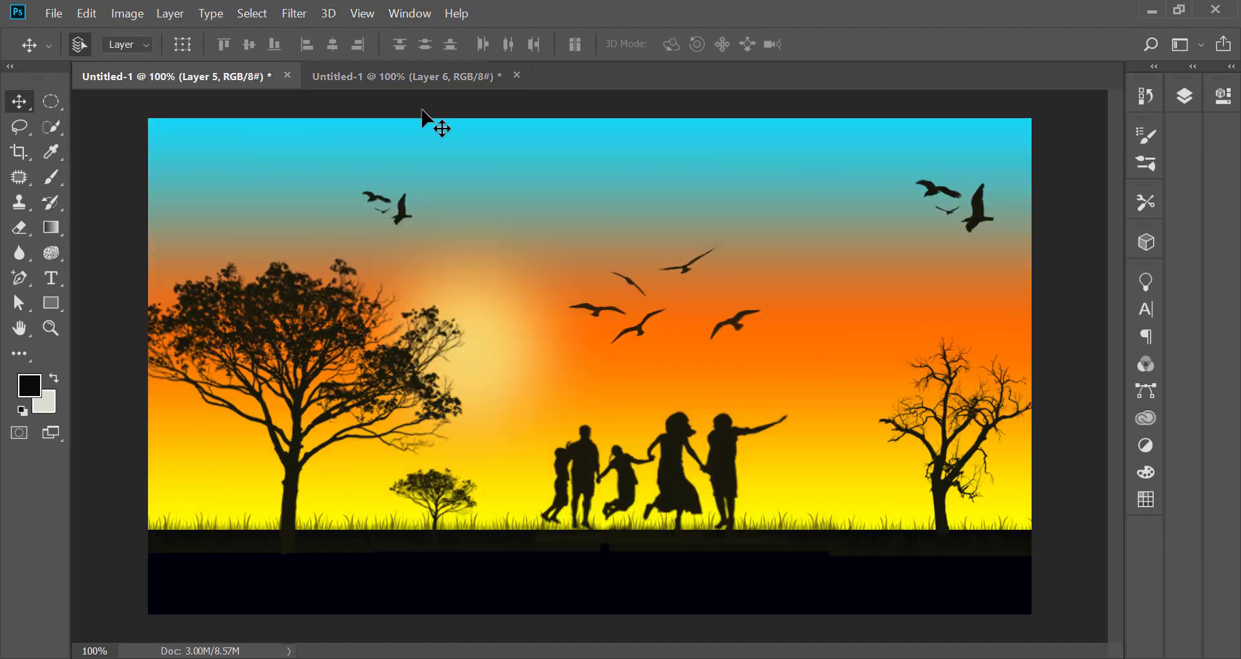
left_click(366, 66)
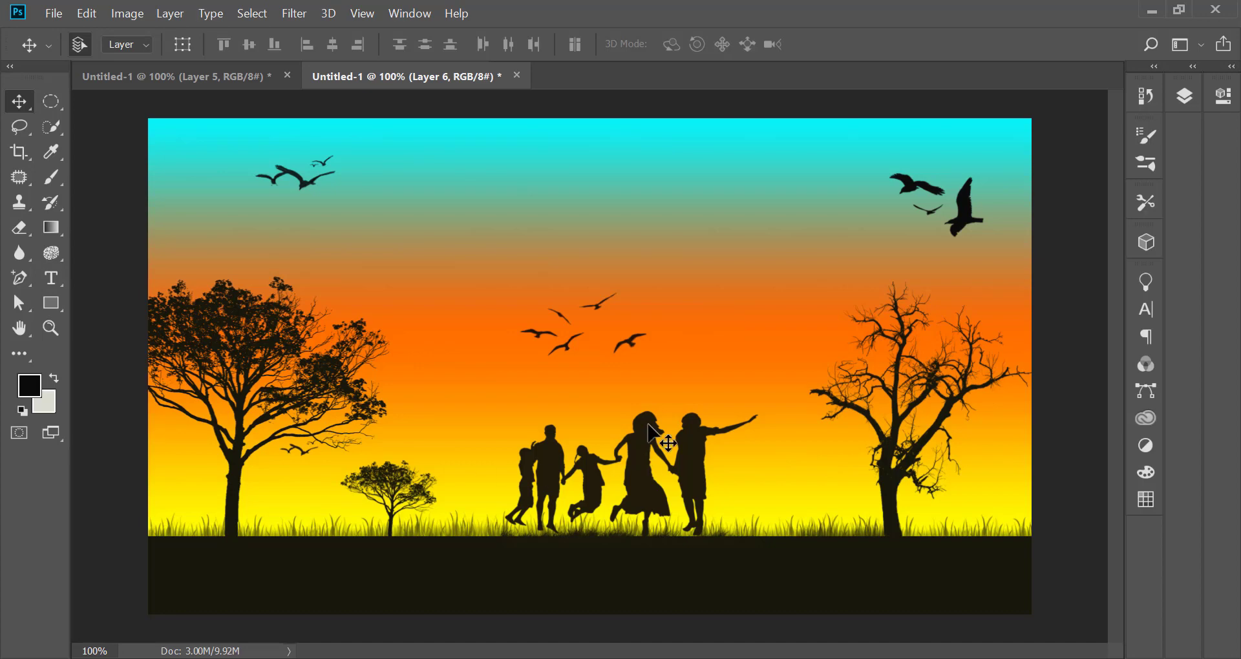
left_click_drag(194, 416, 415, 289)
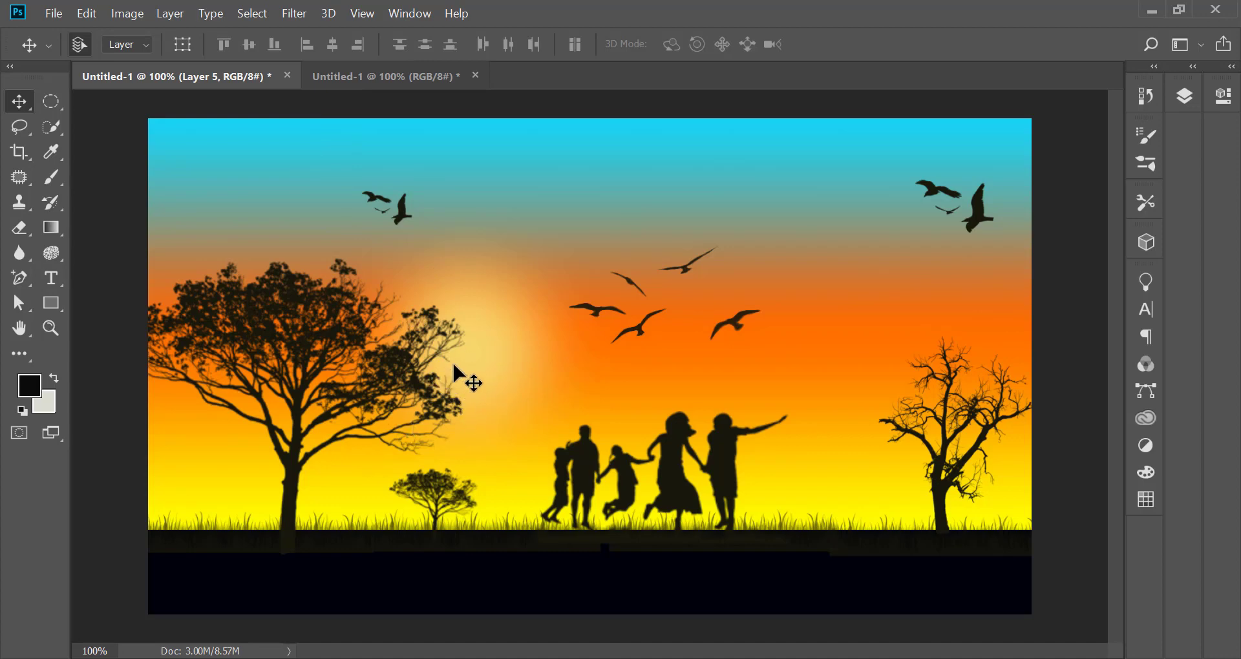
left_click(402, 76)
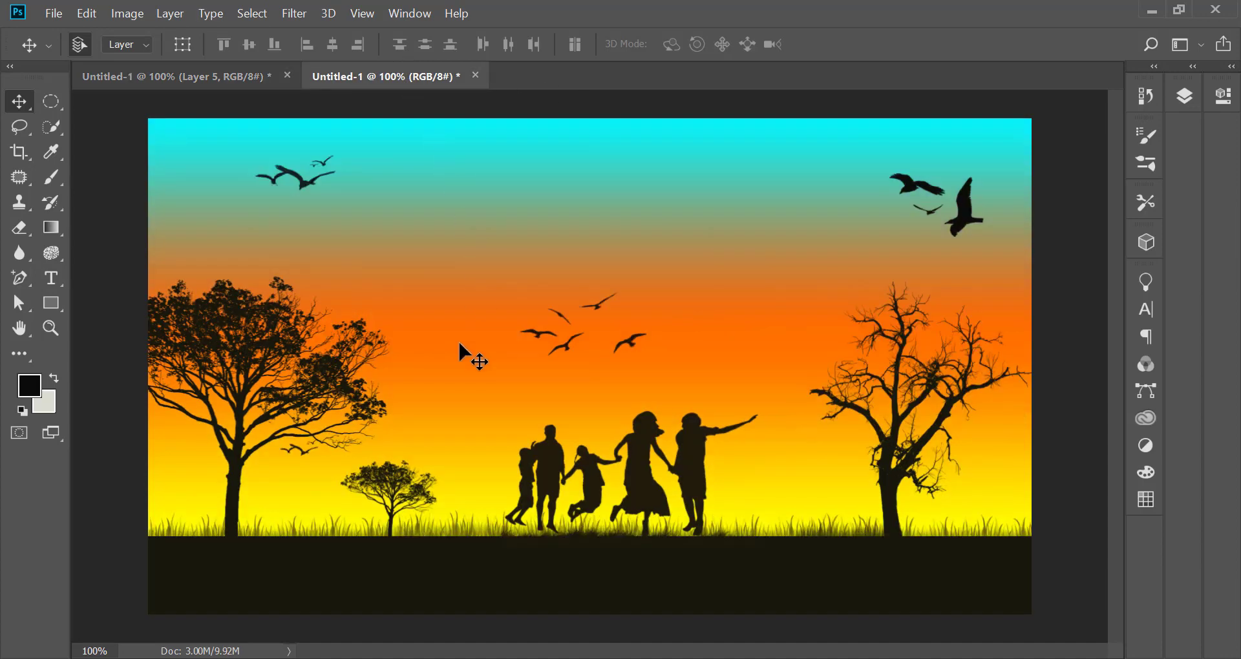
left_click(52, 98)
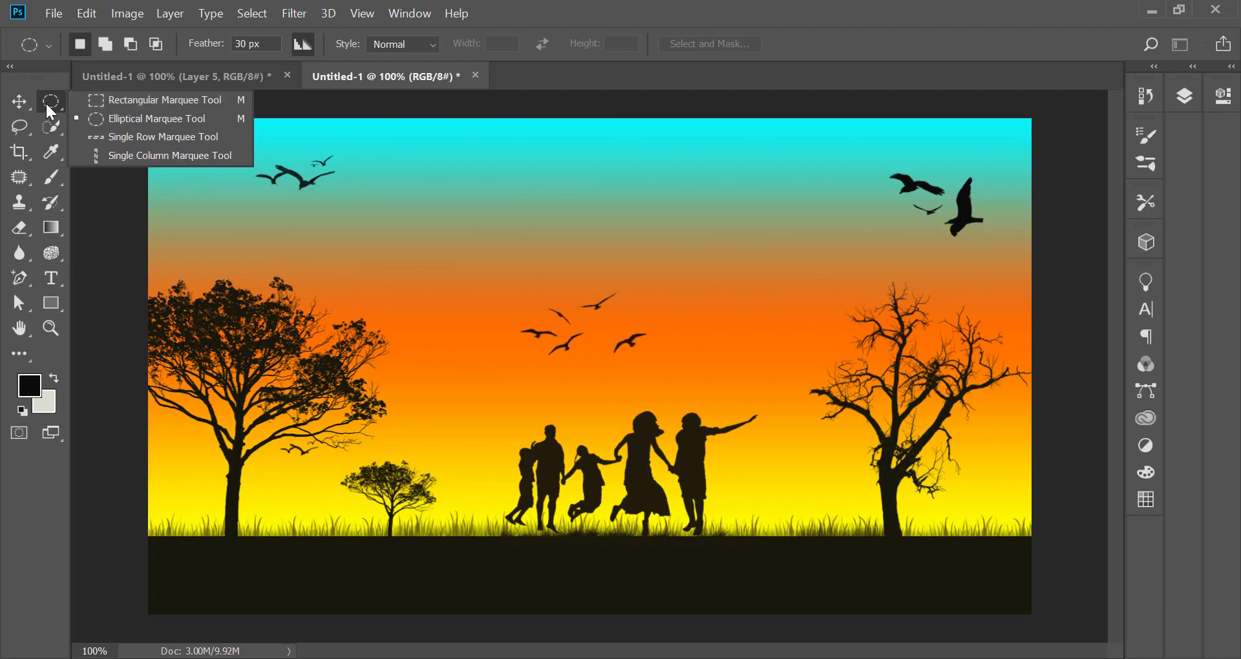
Set the elliptical marquee feather to 30 px.
left_click(117, 119)
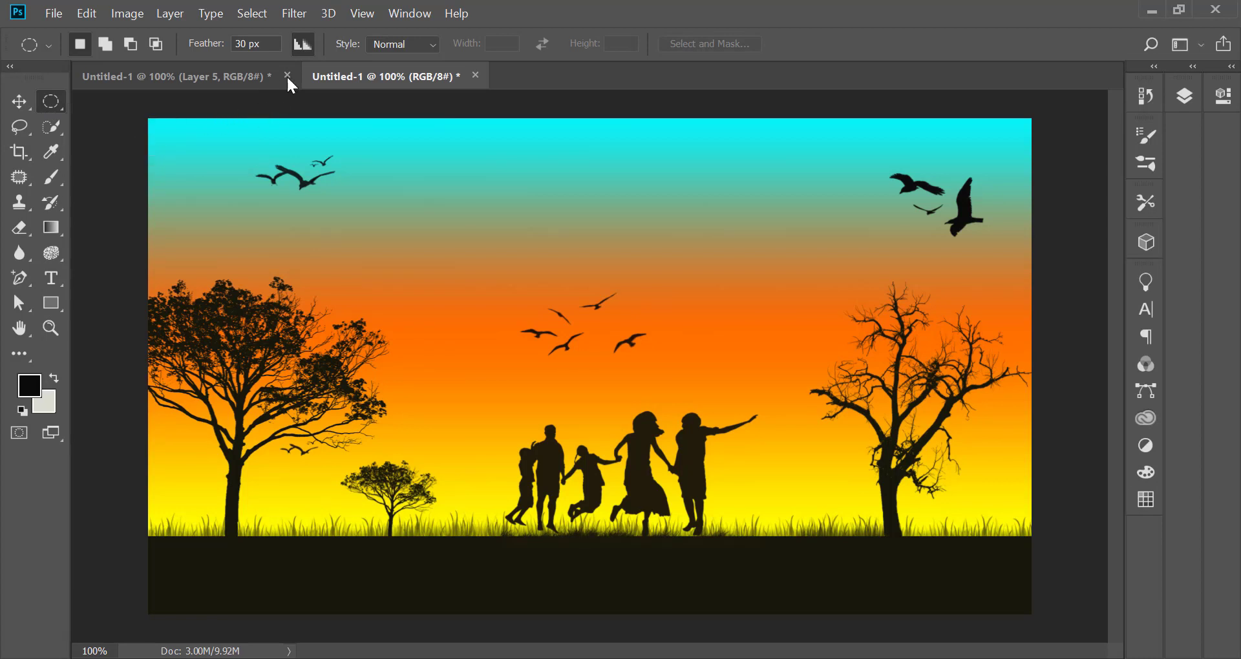
double_click(243, 43)
type("3")
type("0")
Add an empty Layer 7 at the top of the stack for the sun.
left_click(1184, 96)
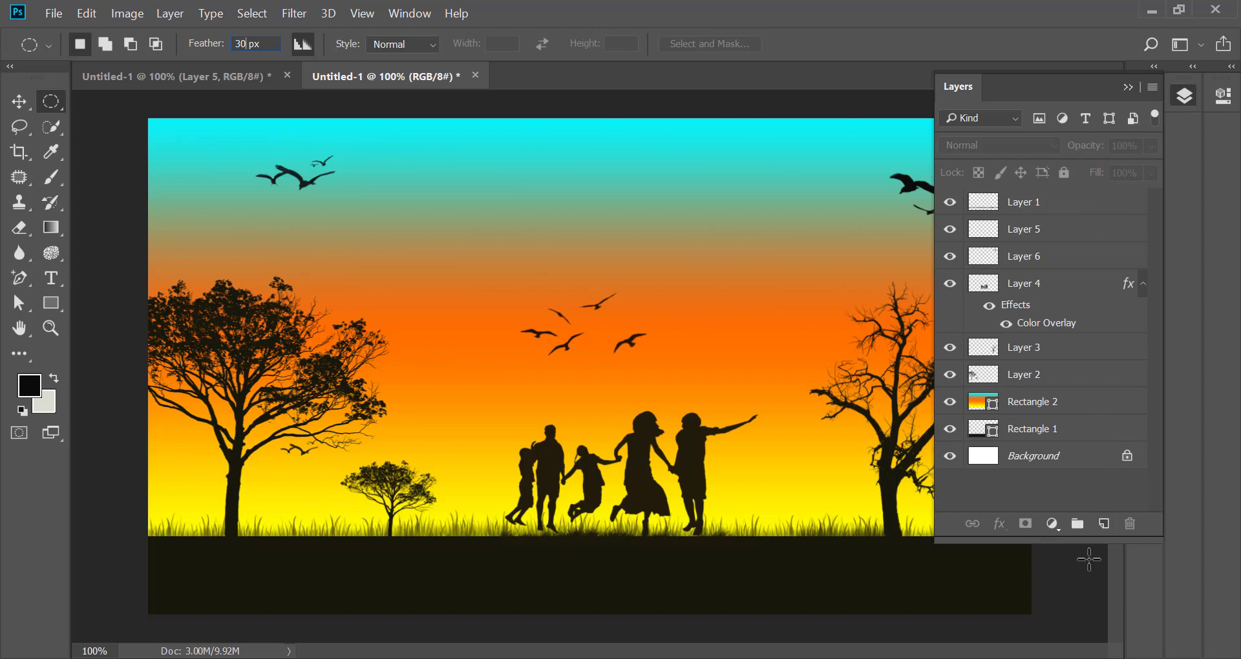
left_click(1104, 525)
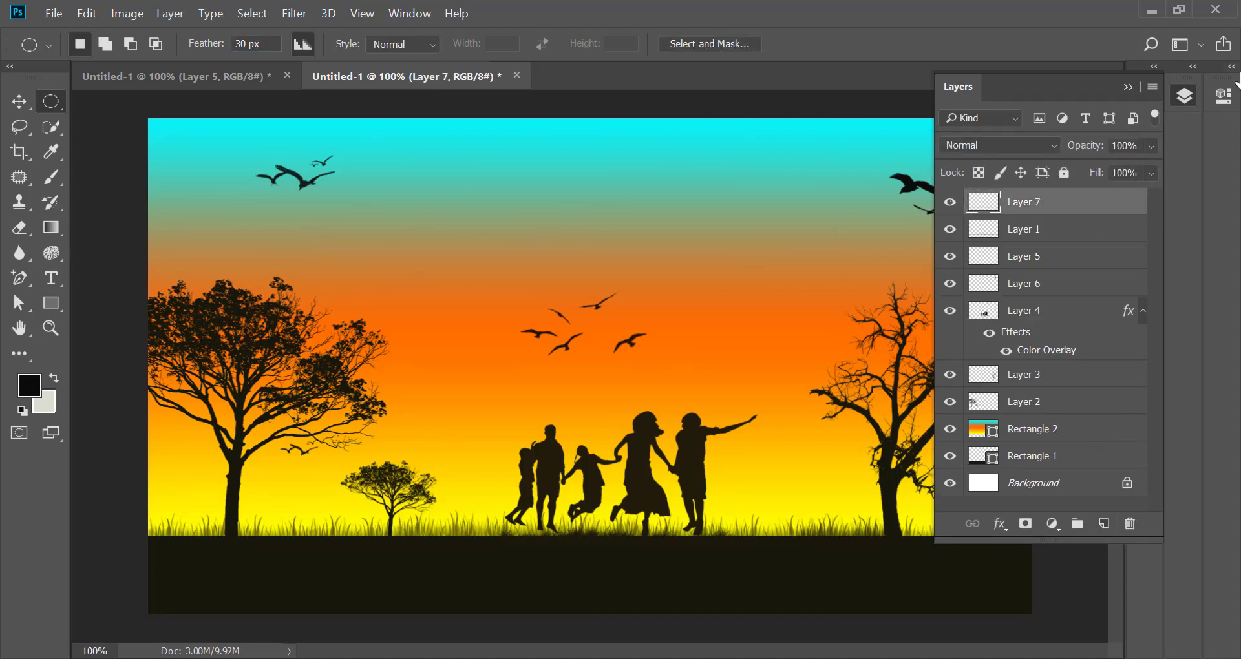
left_click(1127, 86)
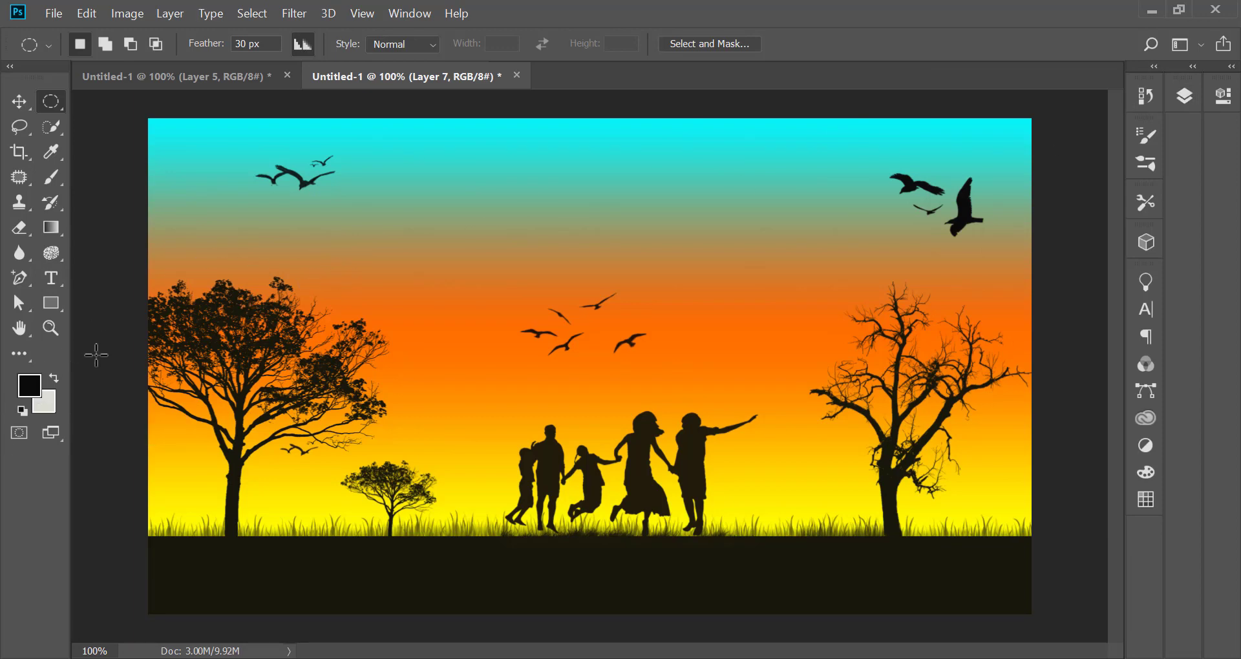
Set the foreground colour to pure white (#ffffff).
left_click(40, 388)
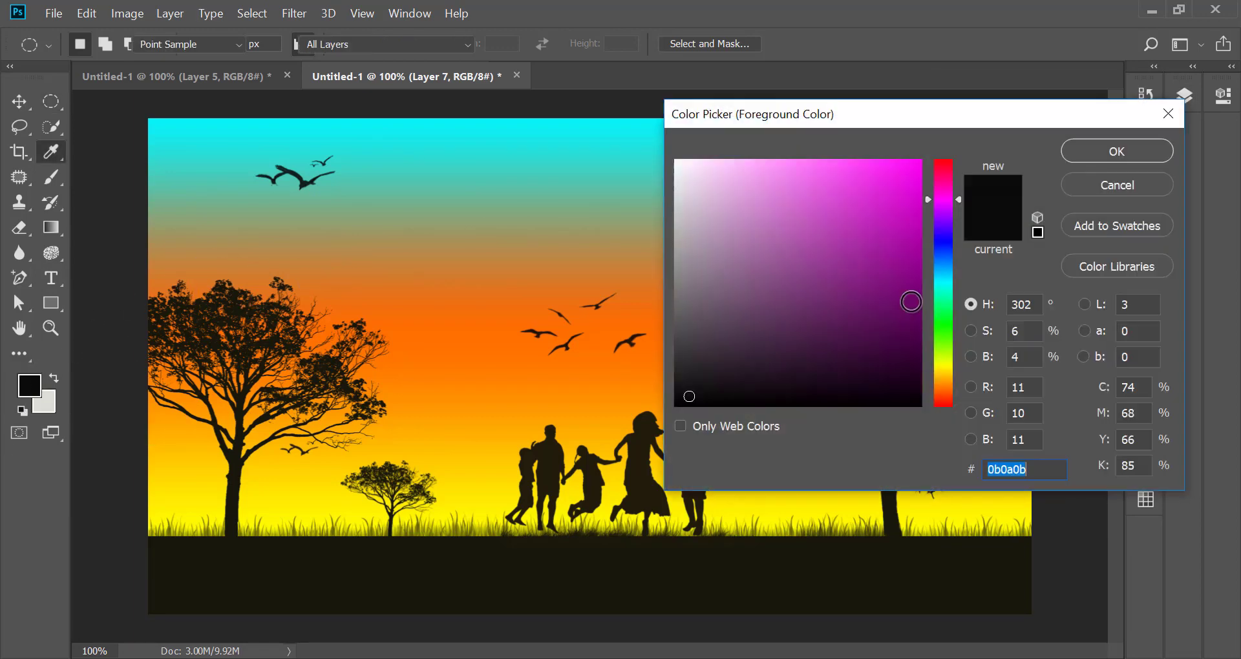
left_click_drag(742, 194, 676, 161)
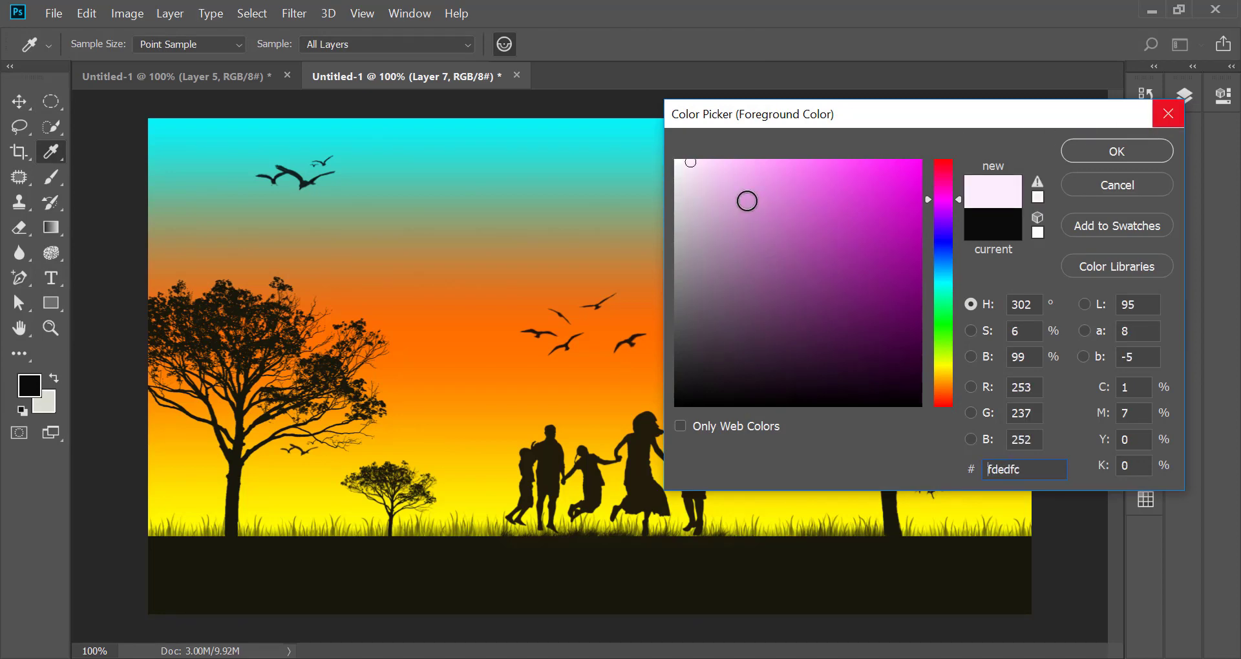
left_click_drag(717, 198, 702, 149)
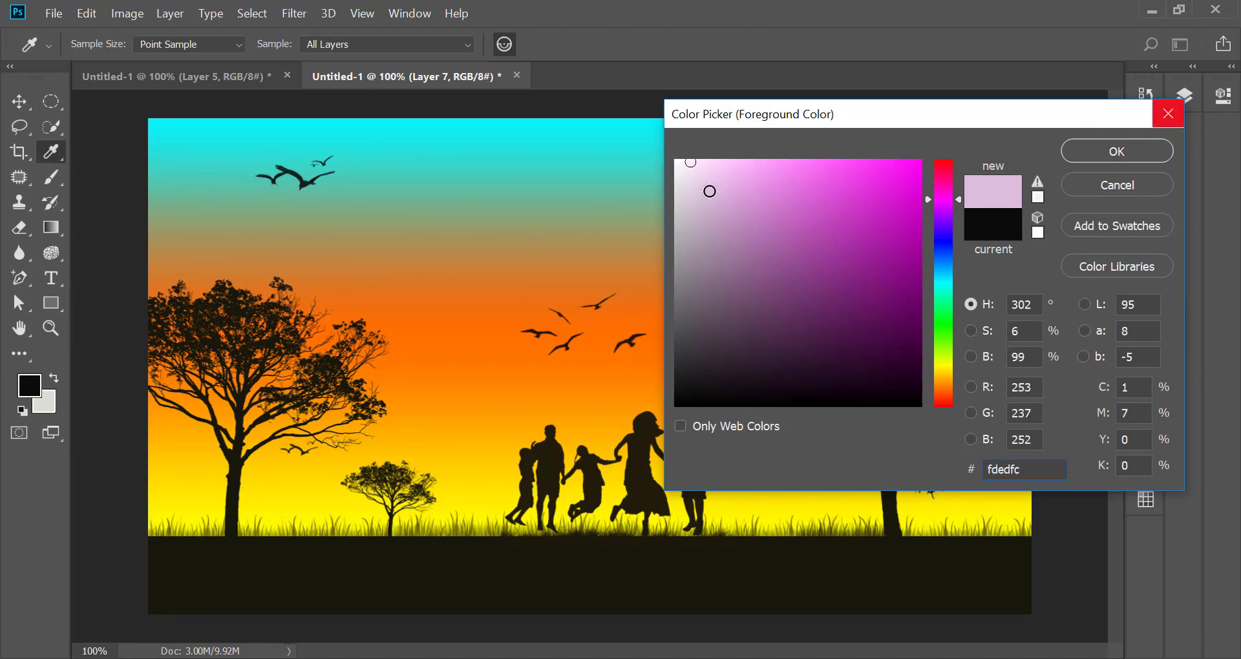
left_click(1102, 155)
Fill a feathered elliptical patch in the upper-left sky with pale off-white to form the sun.
key("m")
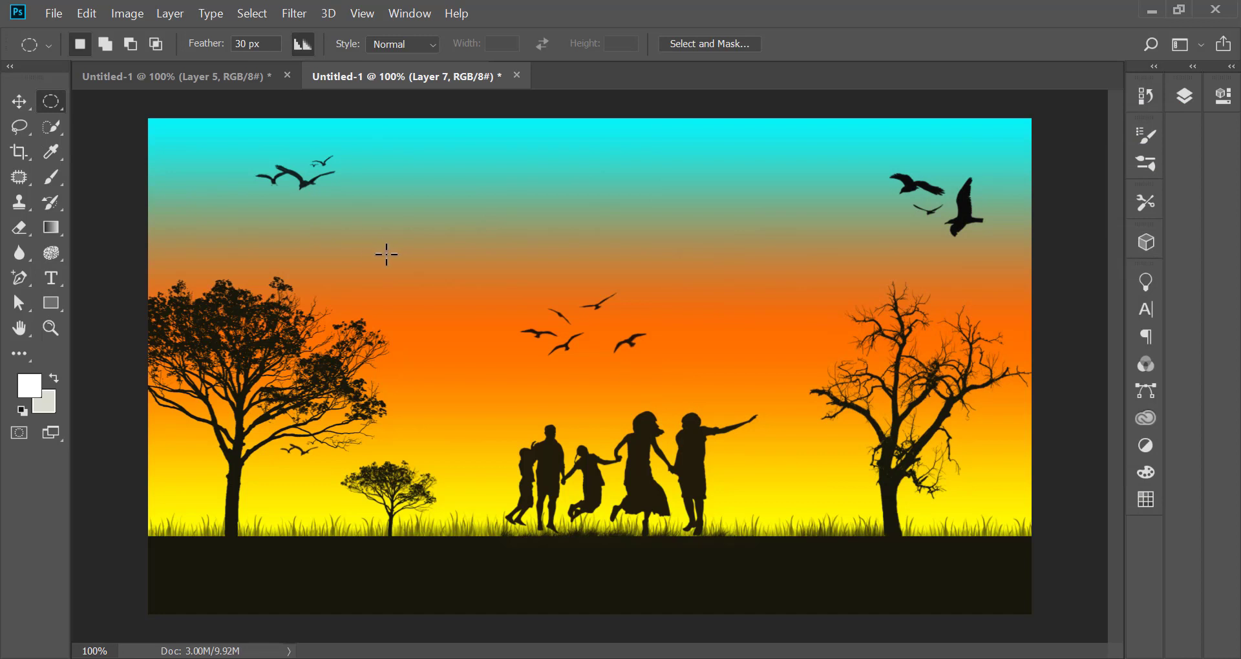
left_click_drag(386, 254, 503, 393)
key("ctrl+BackSpace")
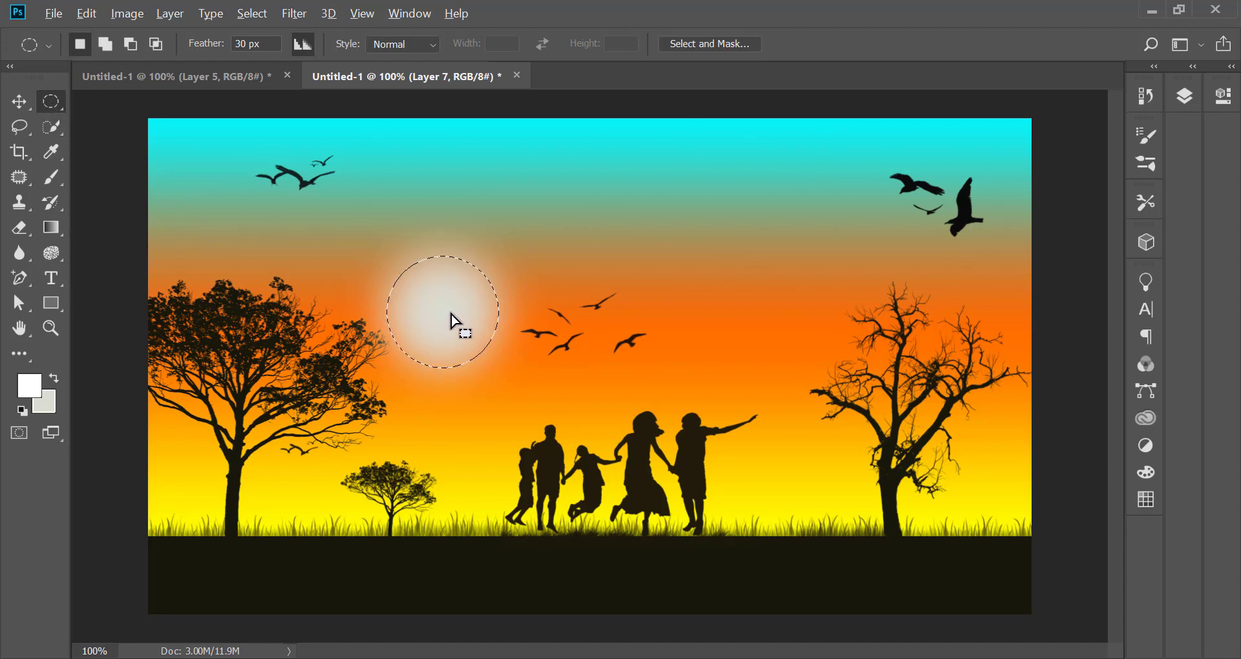
key("alt+BackSpace")
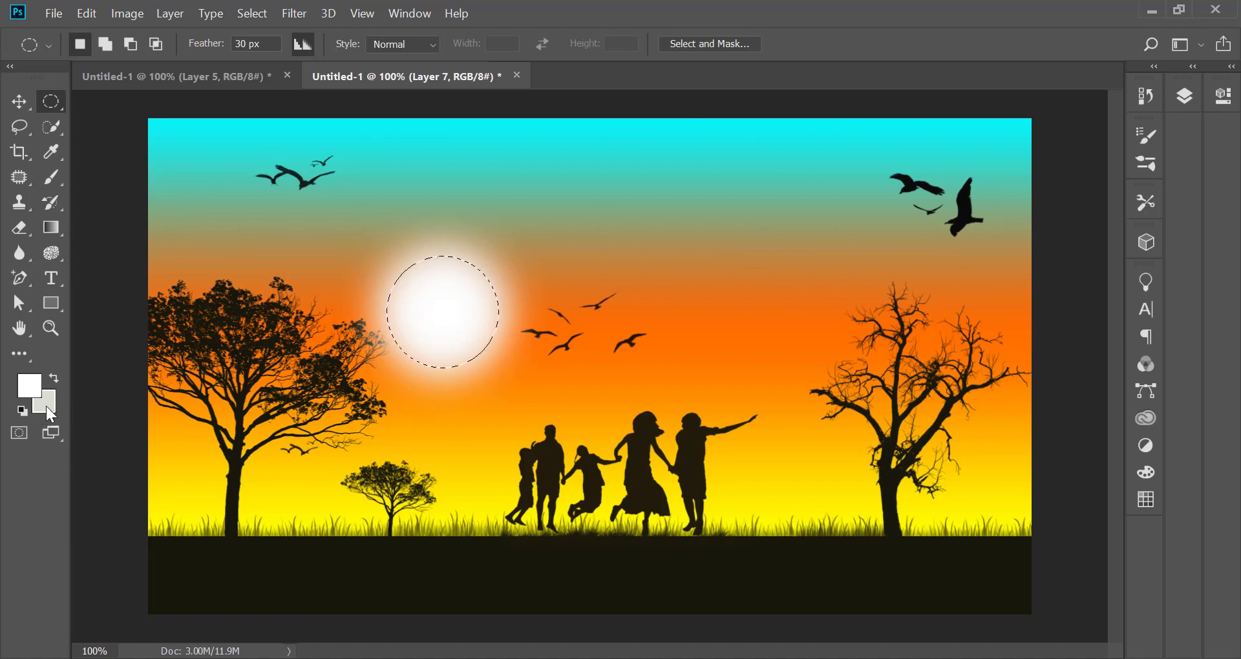
key("ctrl+BackSpace")
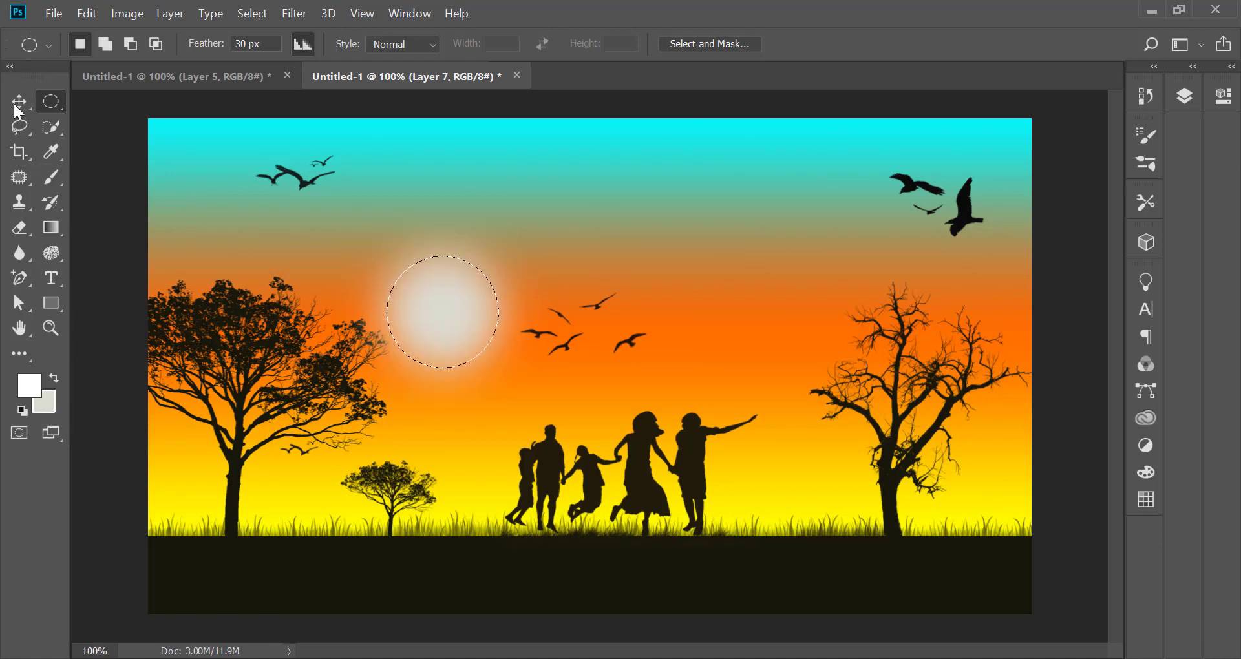
Deselect the circle and shift the sun glow down and to the left.
left_click(16, 102)
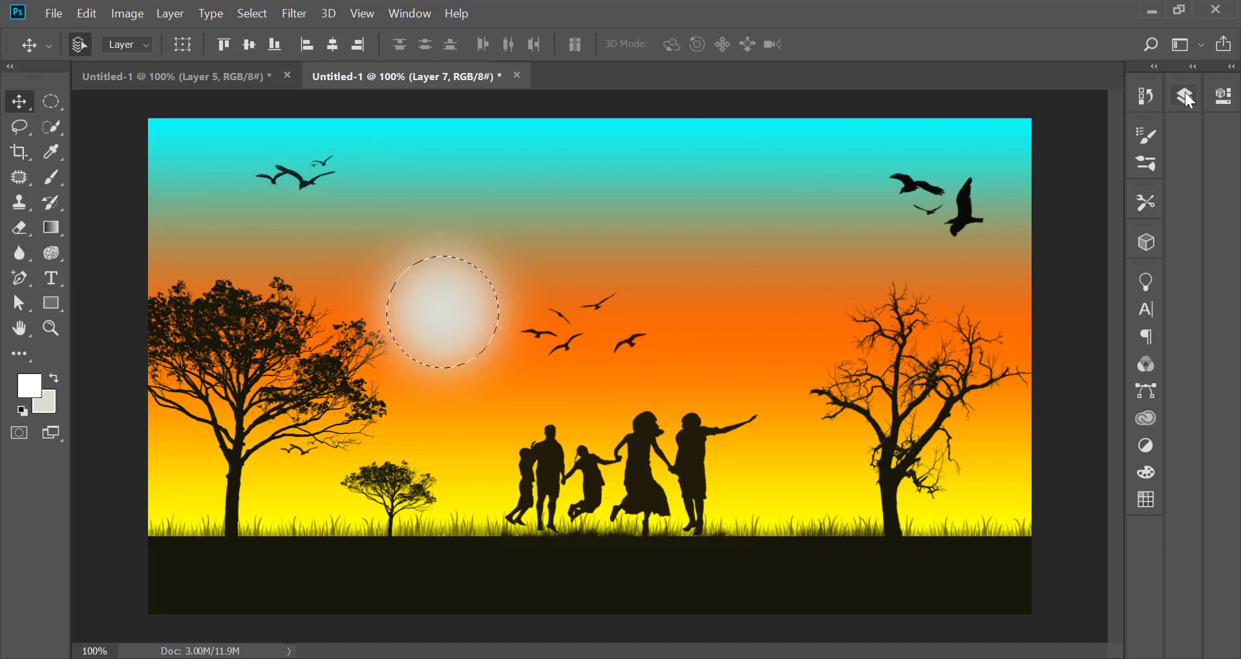
key("ctrl+d")
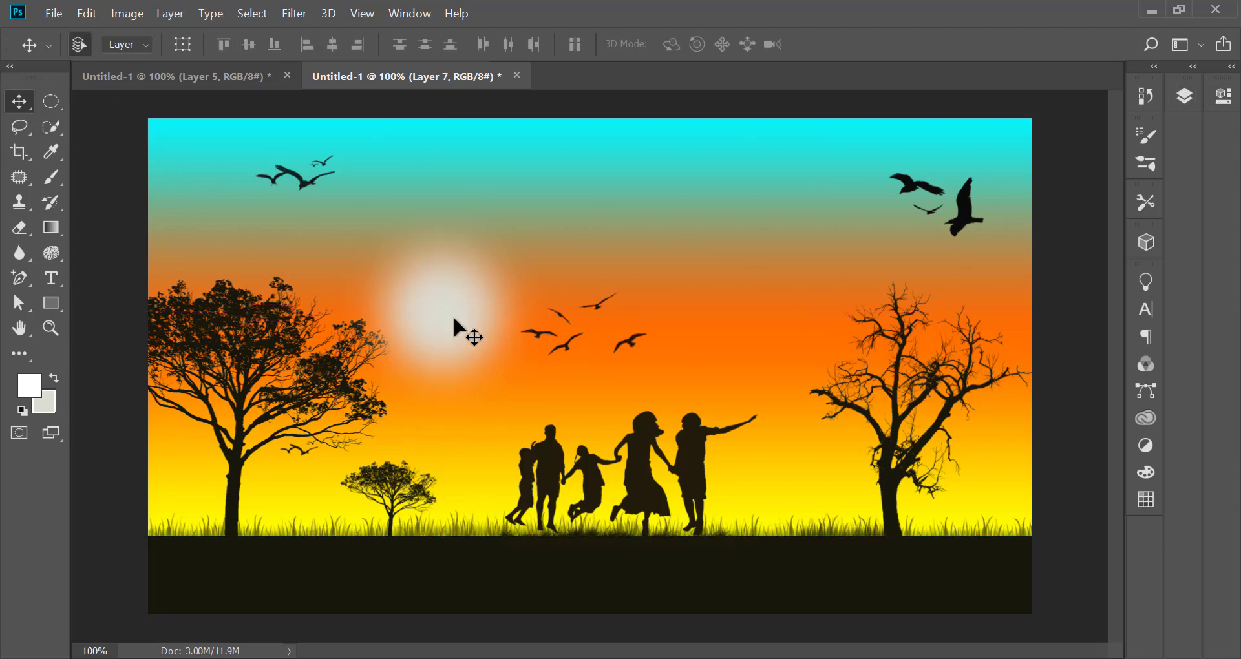
mouse_move(445, 300)
left_mouse_down()
mouse_move(395, 360)
mouse_move(420, 340)
left_mouse_up()
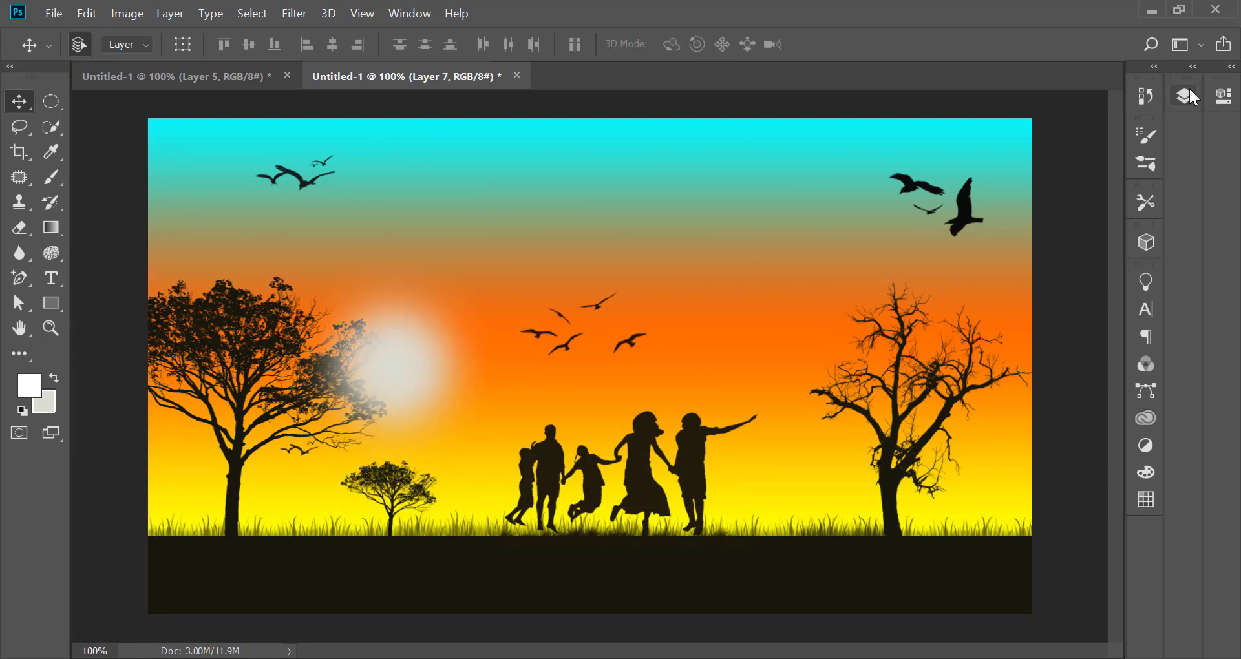
Lower Layer 7's opacity to 80% and place the sun beside the large tree.
left_click(1186, 96)
left_click(1150, 151)
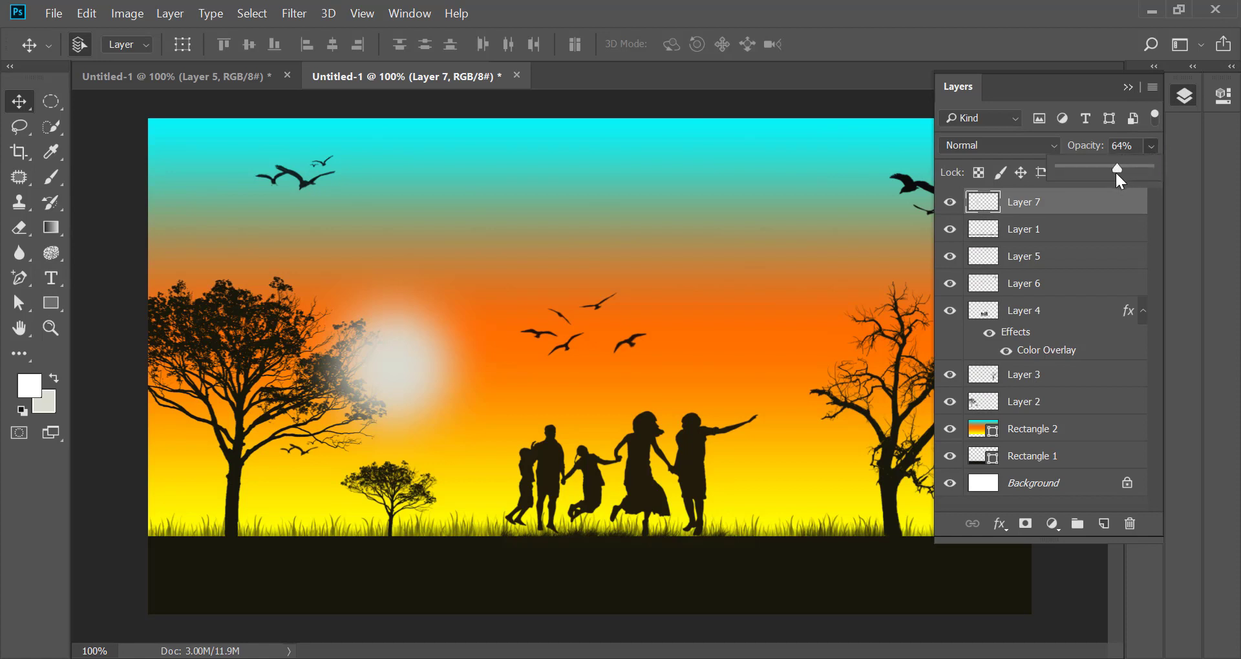
left_click_drag(1117, 173, 1123, 167)
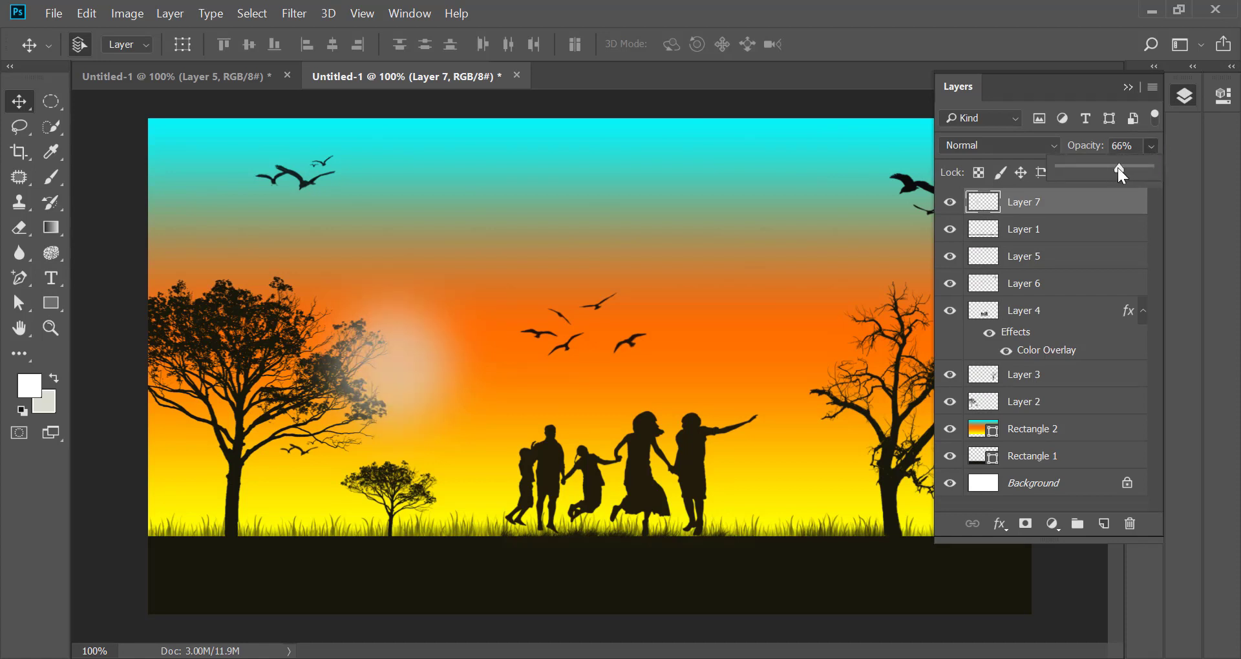
left_click(1128, 87)
left_click_drag(388, 365, 421, 351)
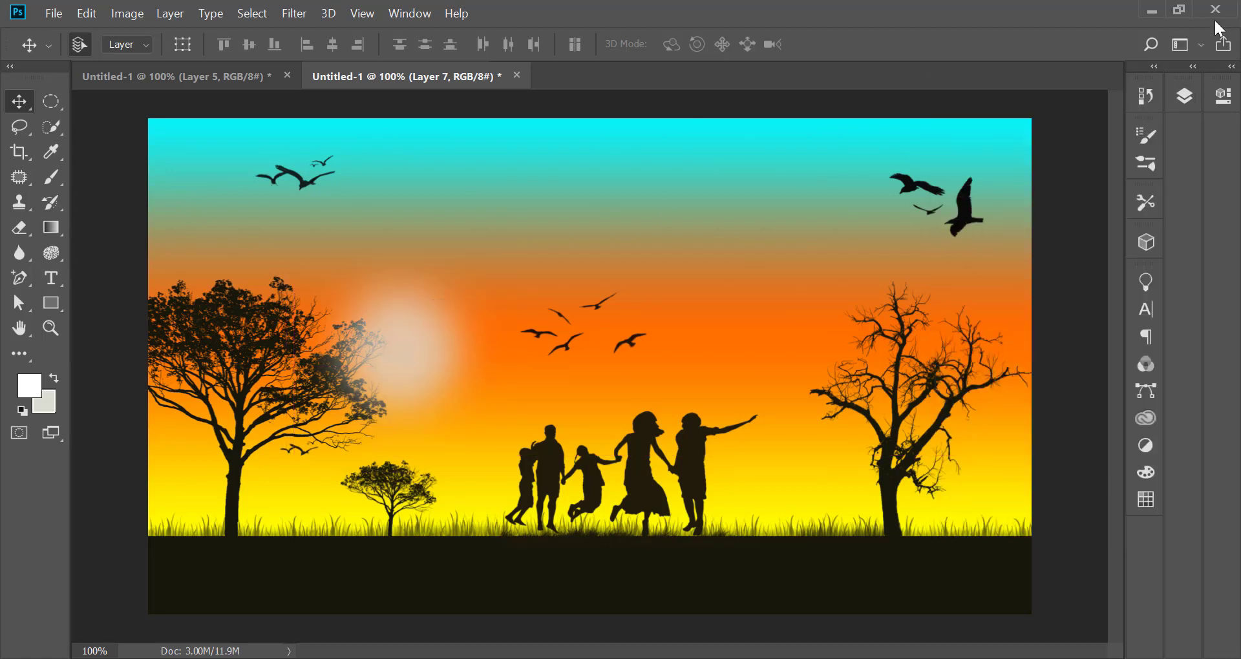
left_click(1183, 97)
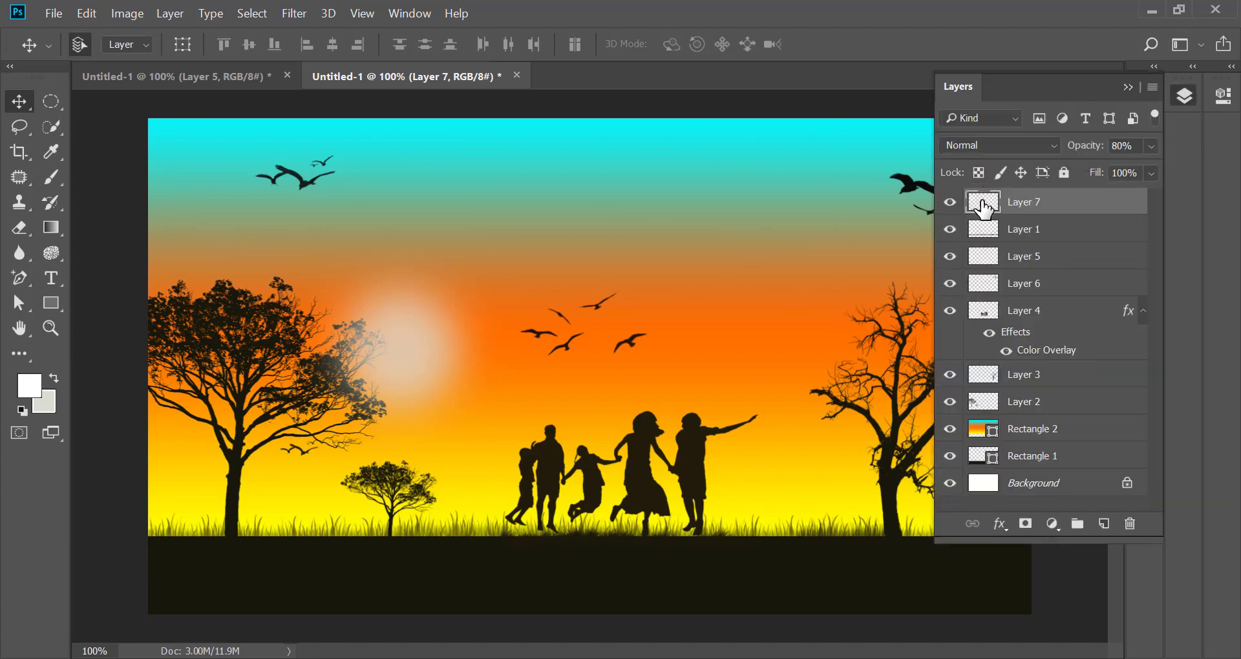
Apply a #f7d768 Color Overlay to Layer 7 and set its opacity to 95%.
double_click(1067, 202)
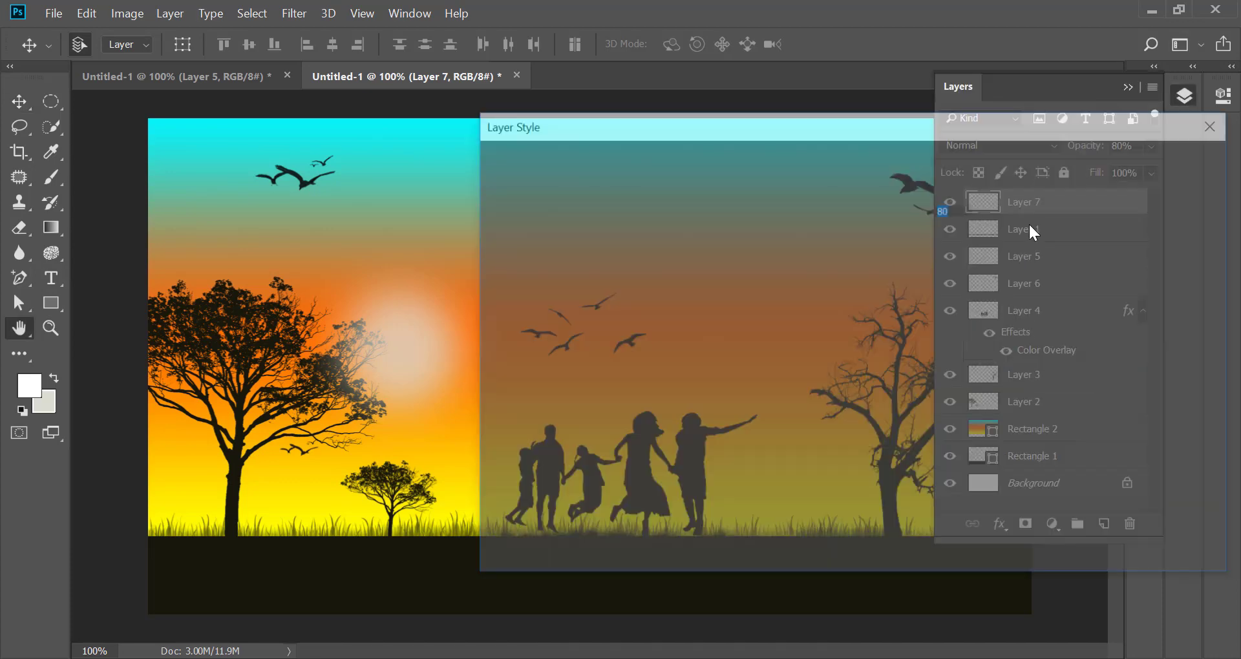
left_click_drag(714, 123, 743, 90)
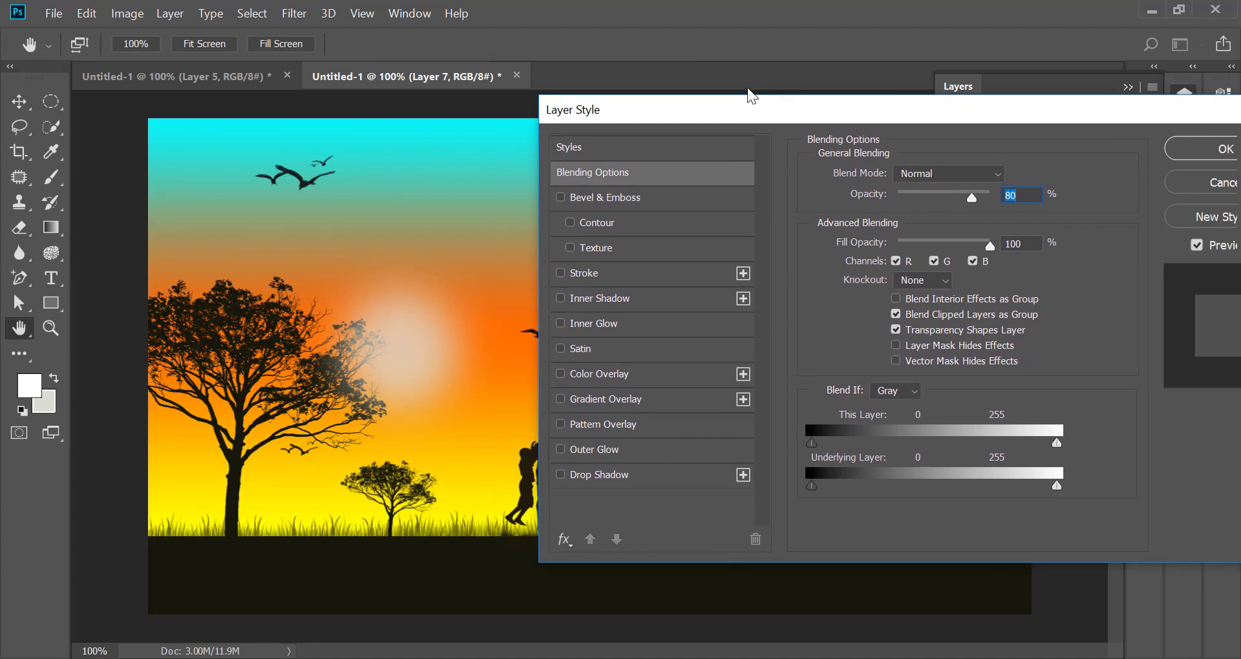
left_click(588, 359)
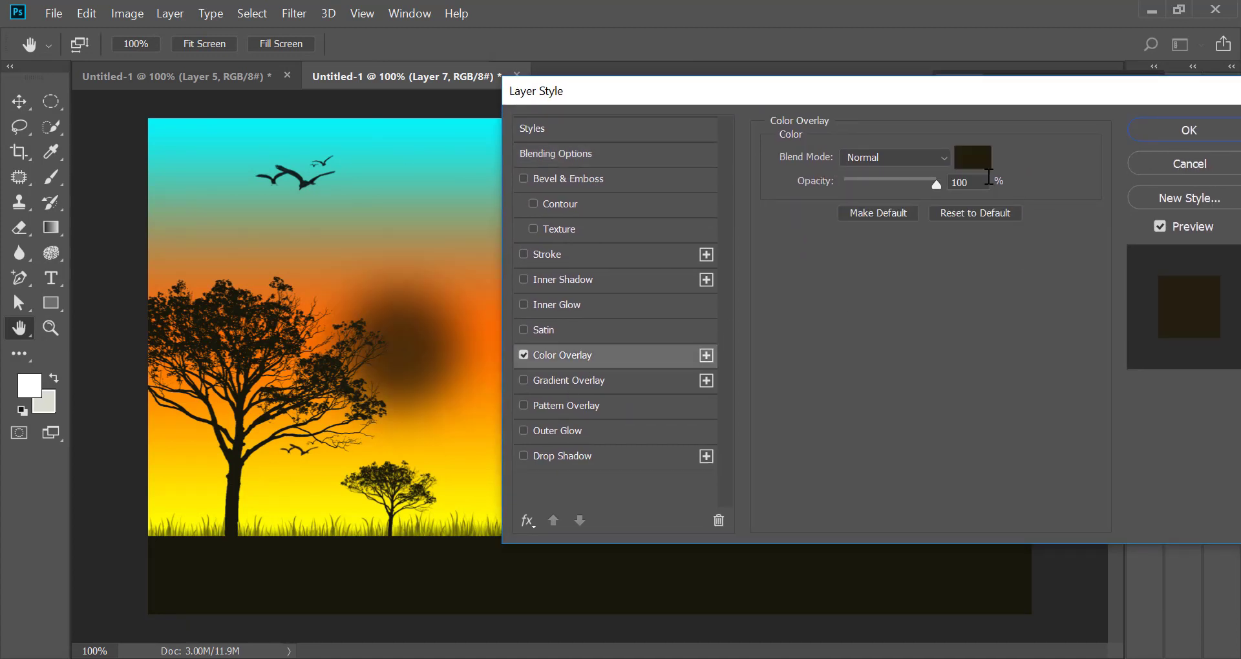
left_click(973, 157)
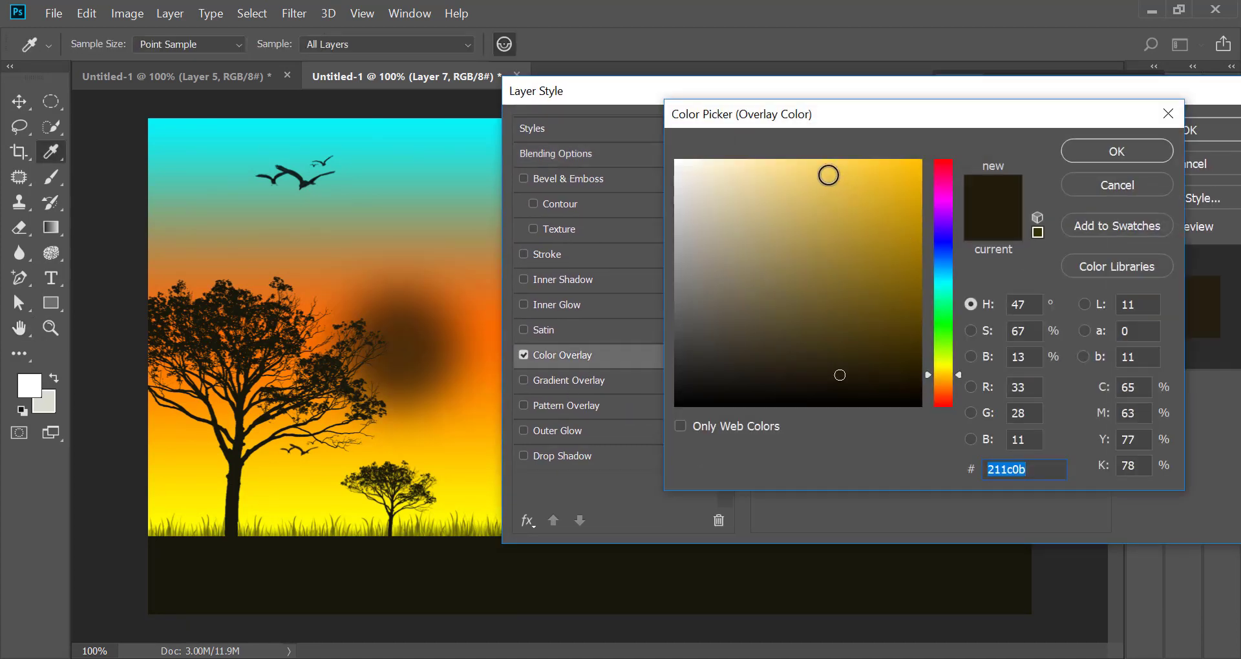
left_click(817, 165)
mouse_move(808, 166)
left_mouse_down()
mouse_move(853, 164)
mouse_move(818, 167)
left_mouse_up()
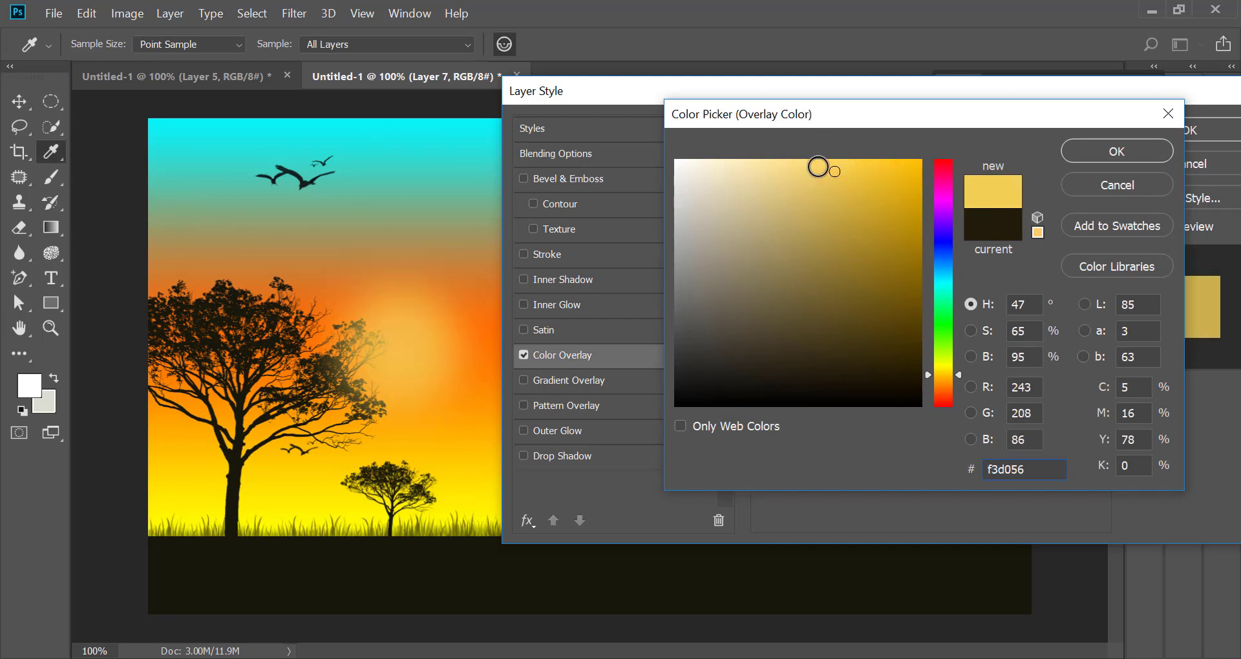
left_click(1122, 141)
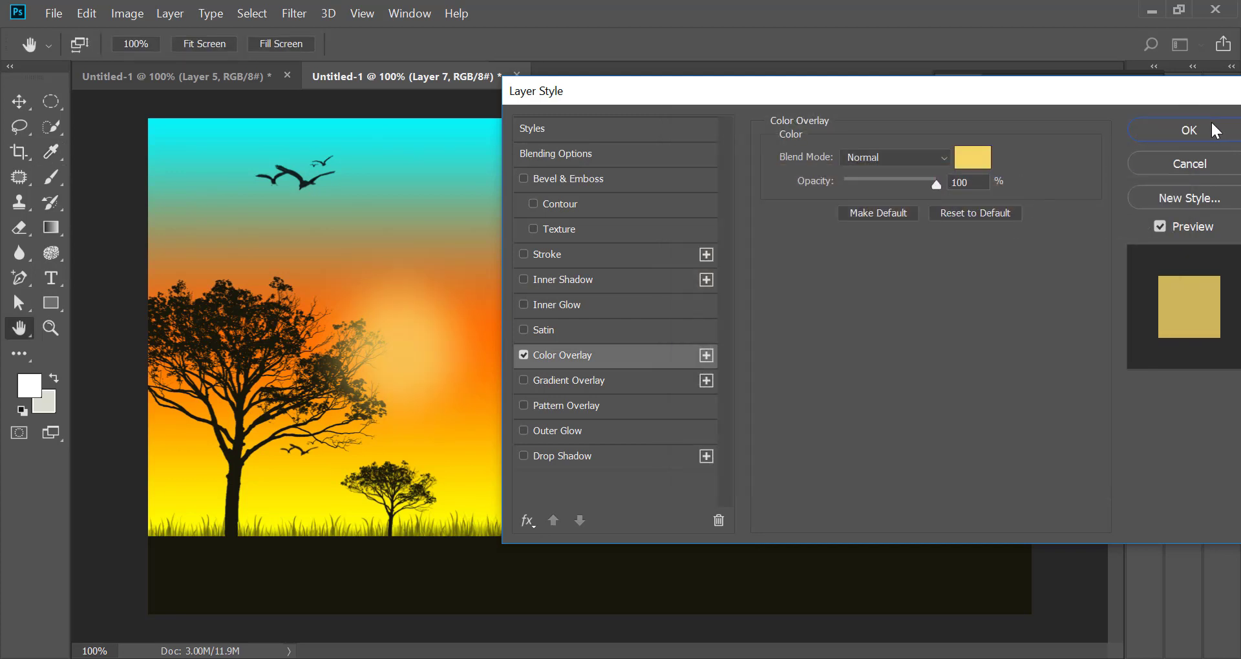
key("Return")
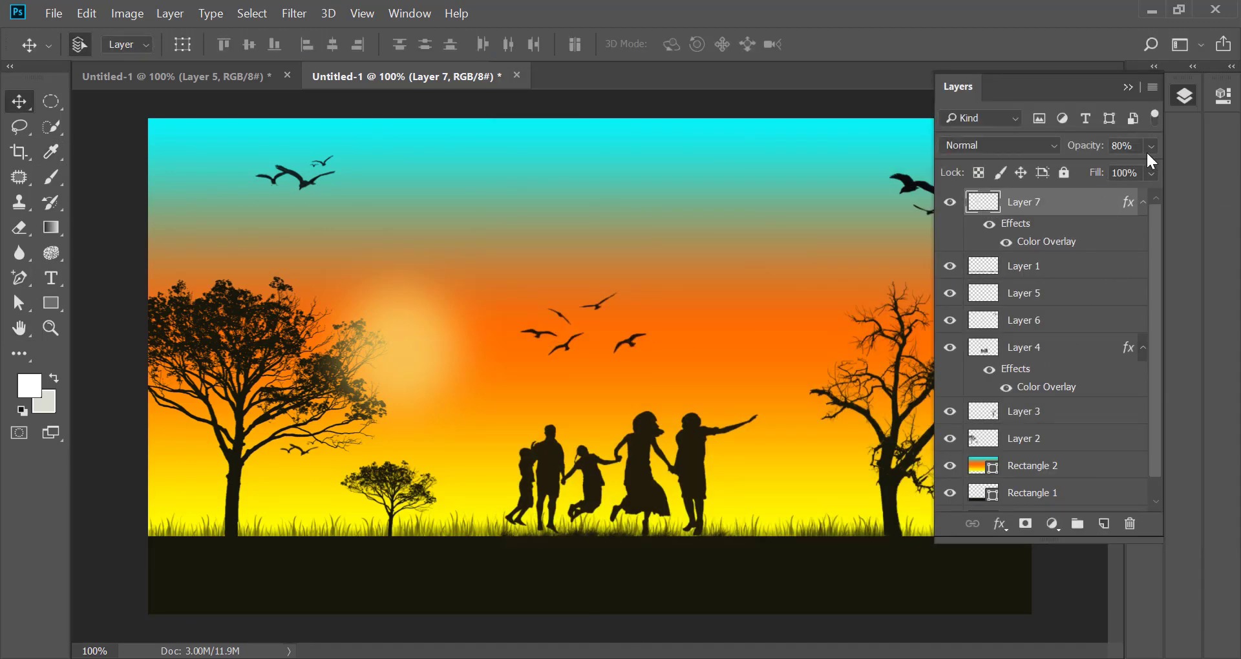
left_click(1151, 146)
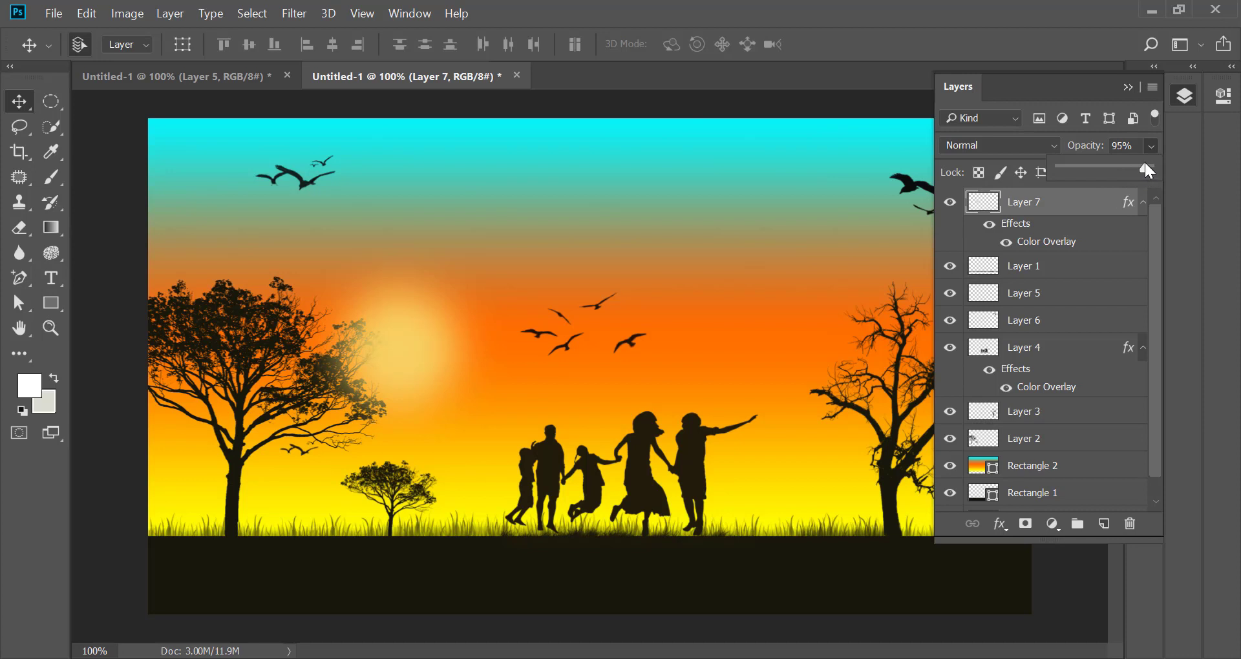
Nudge the yellow sun down-right to its final spot, then minimize the browser.
left_click(1127, 87)
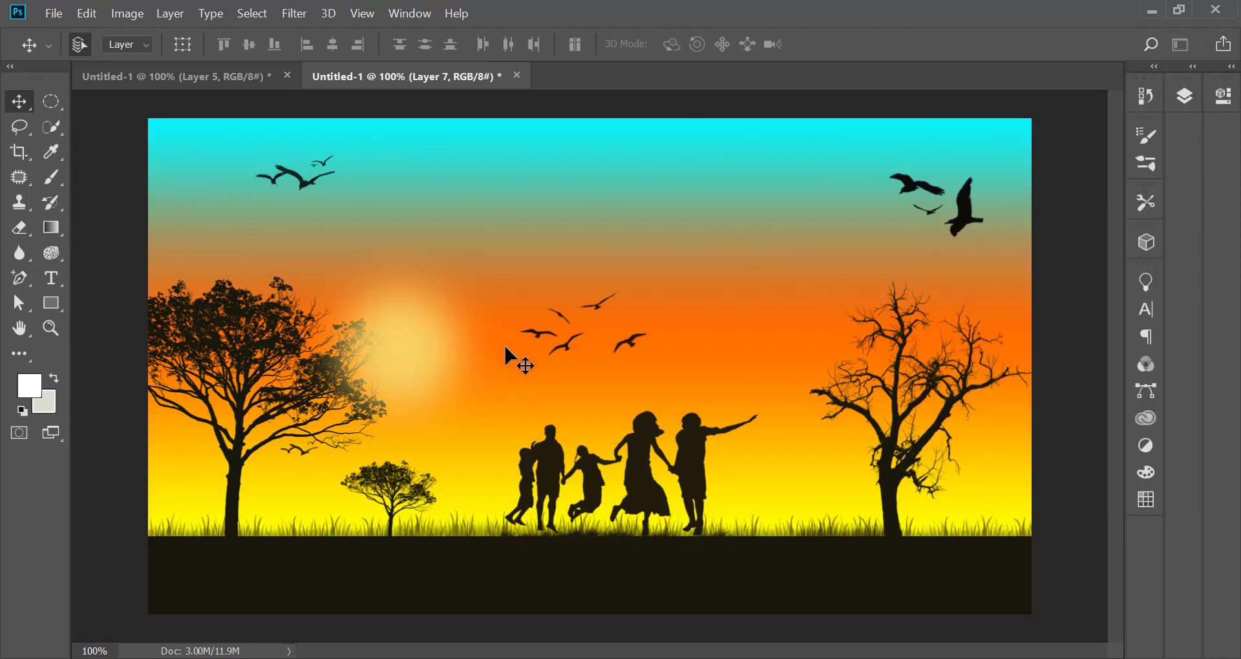
mouse_move(413, 342)
left_mouse_down()
mouse_move(371, 331)
mouse_move(412, 371)
mouse_move(435, 373)
left_mouse_up()
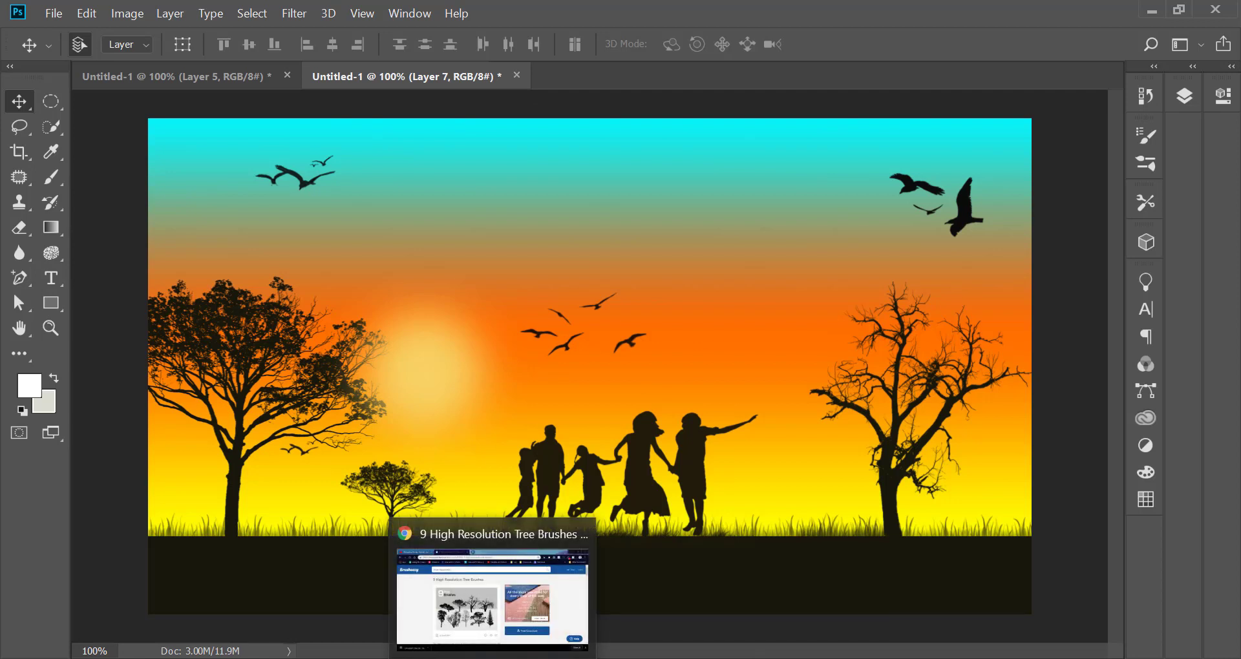
left_click(493, 582)
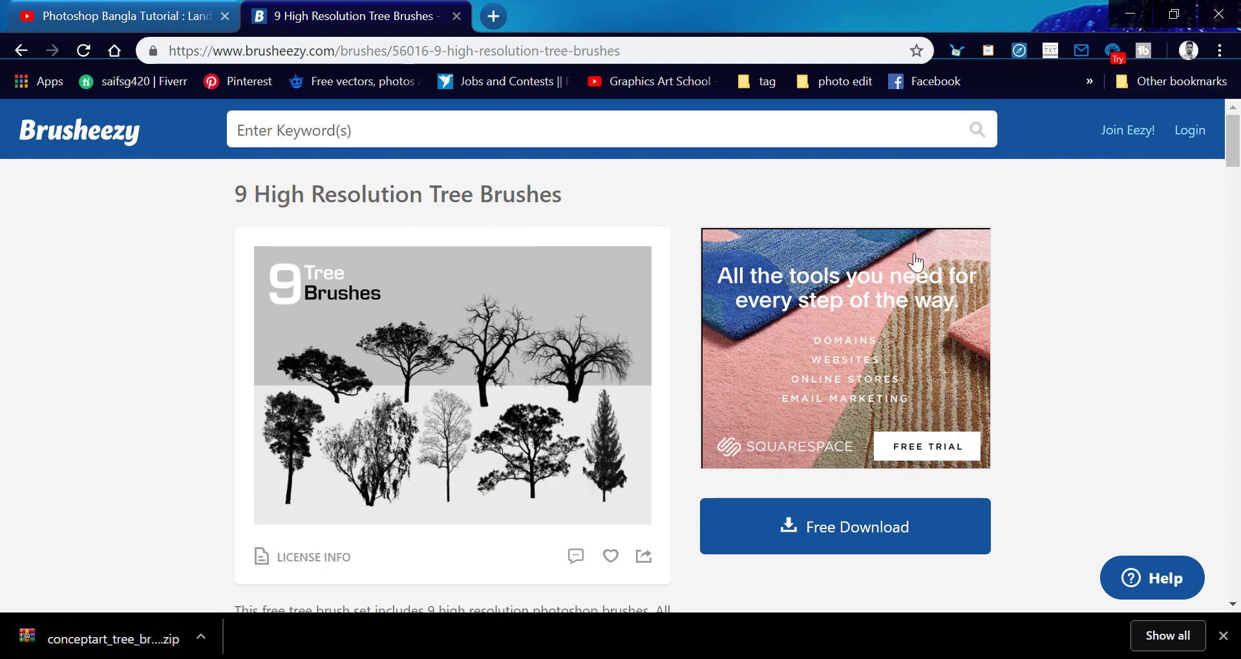
left_click(1130, 14)
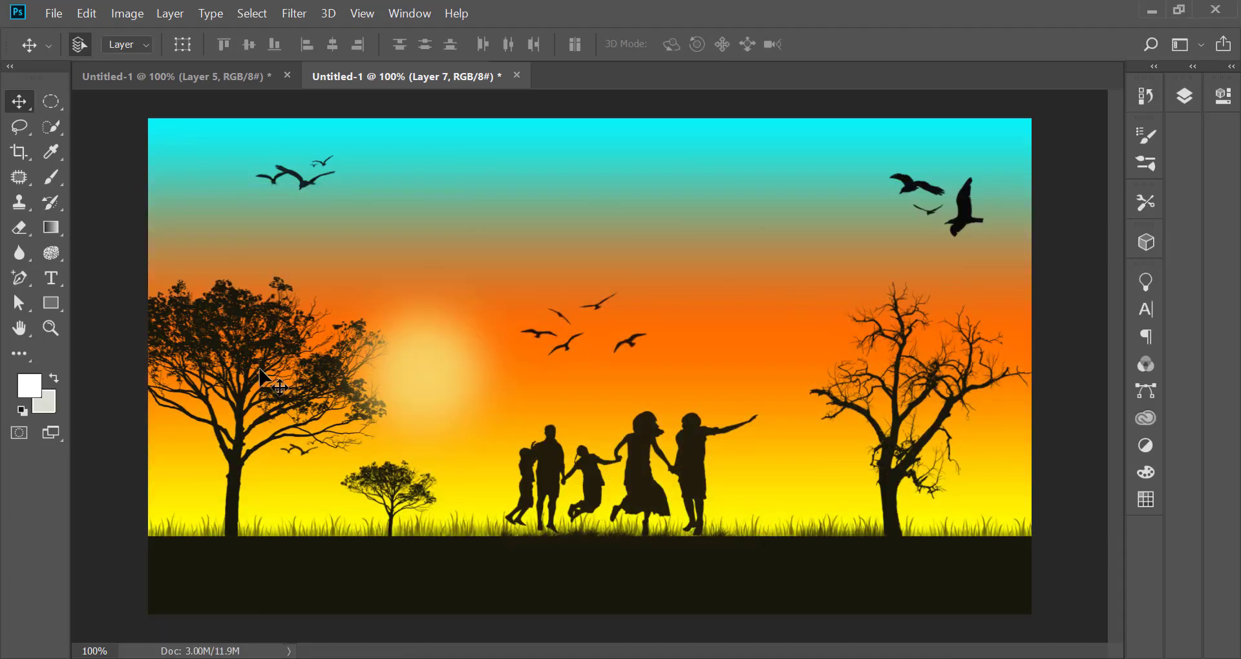